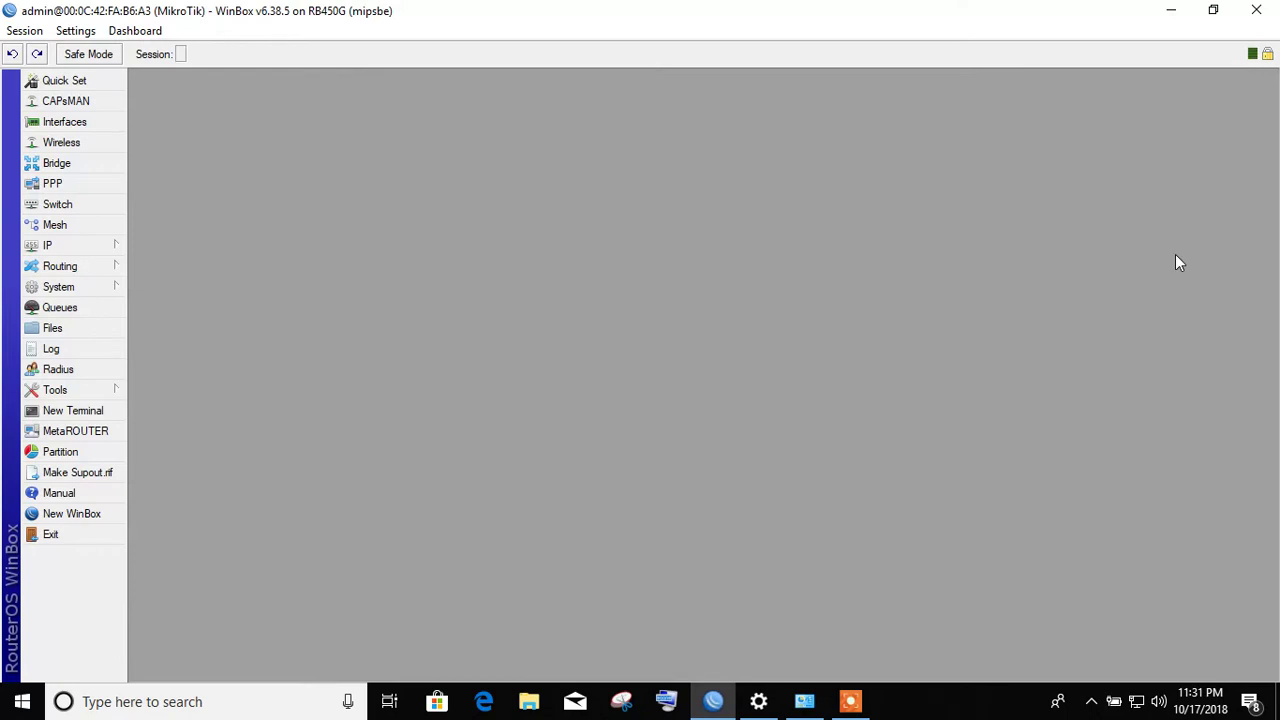
- Close the current router session, relaunch WinBox and refresh the Neighbors list
left_click(1258, 12)
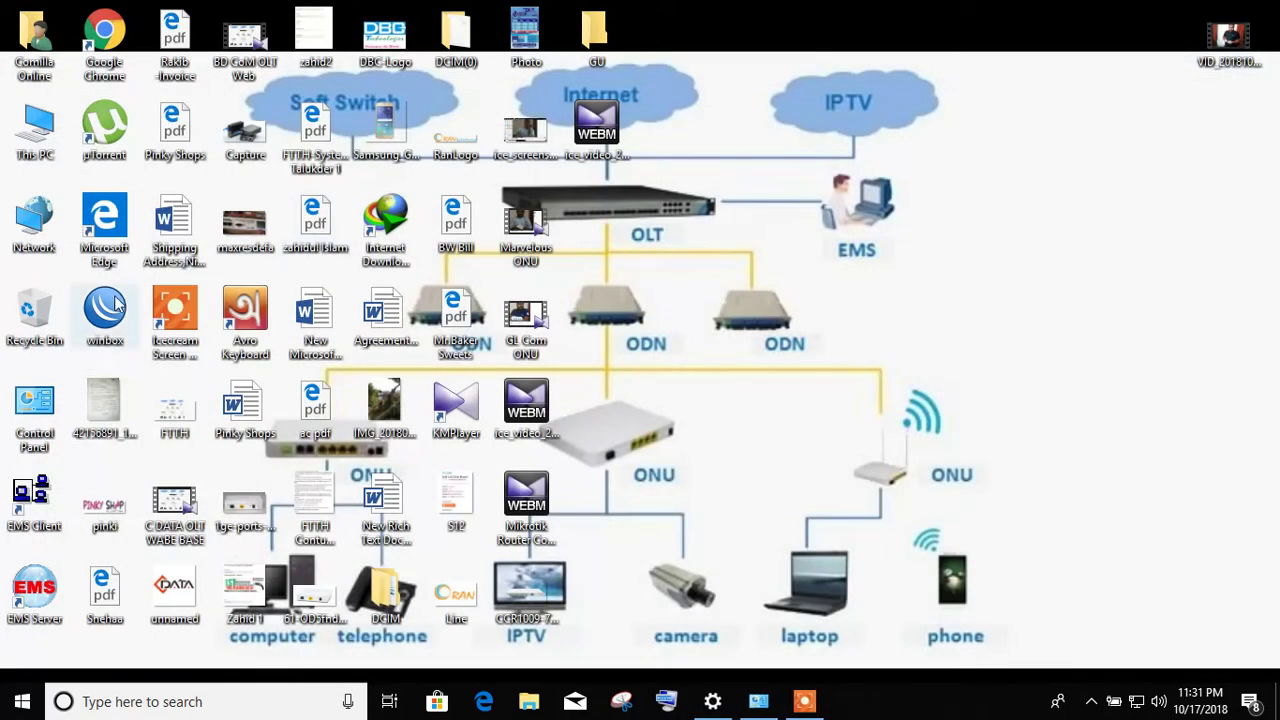
double_click(110, 305)
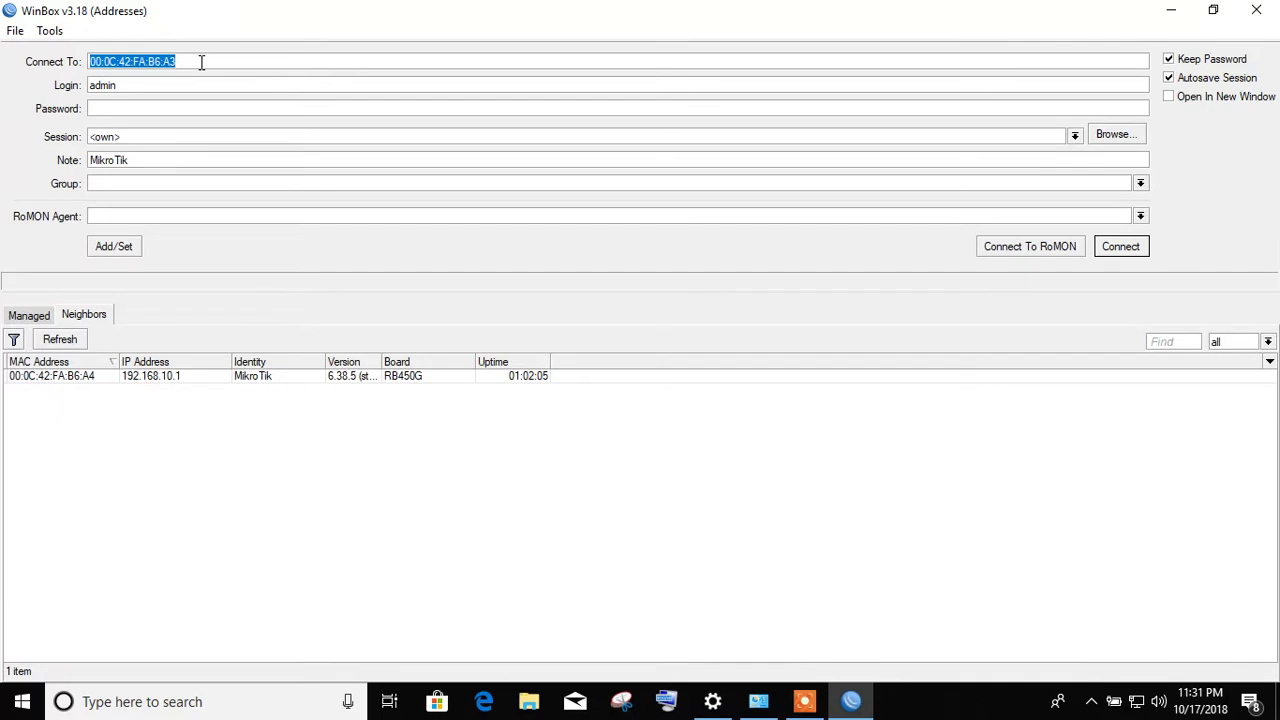
left_click(81, 319)
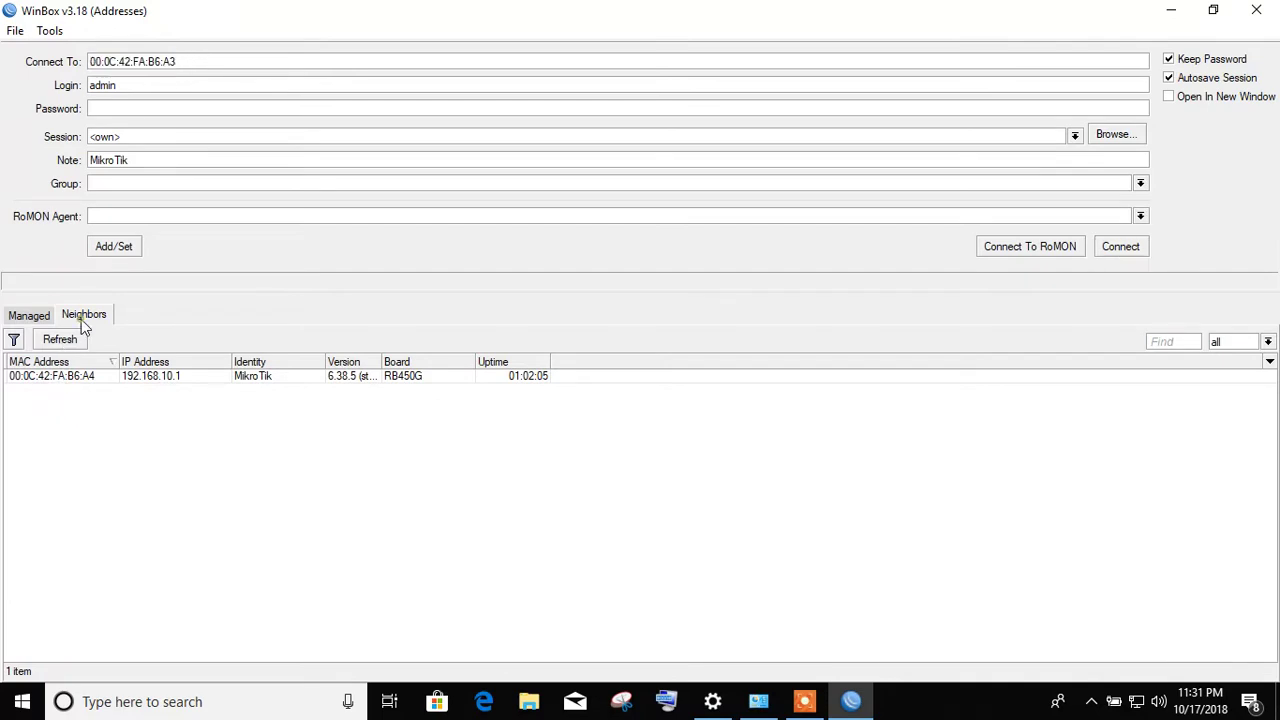
left_click(68, 340)
- Set the connection target to the RB450G router's MAC address 00:0C:42:FA:B6:A4
left_click_drag(184, 61, 72, 58)
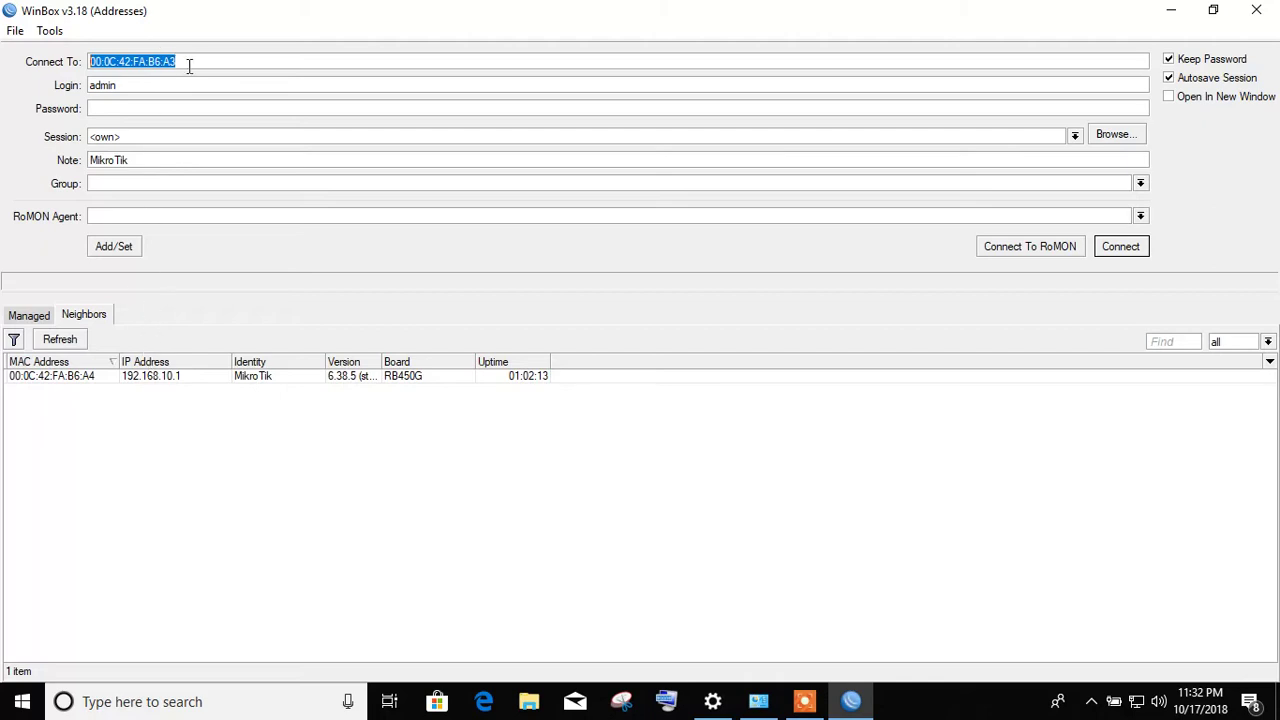
left_click(50, 377)
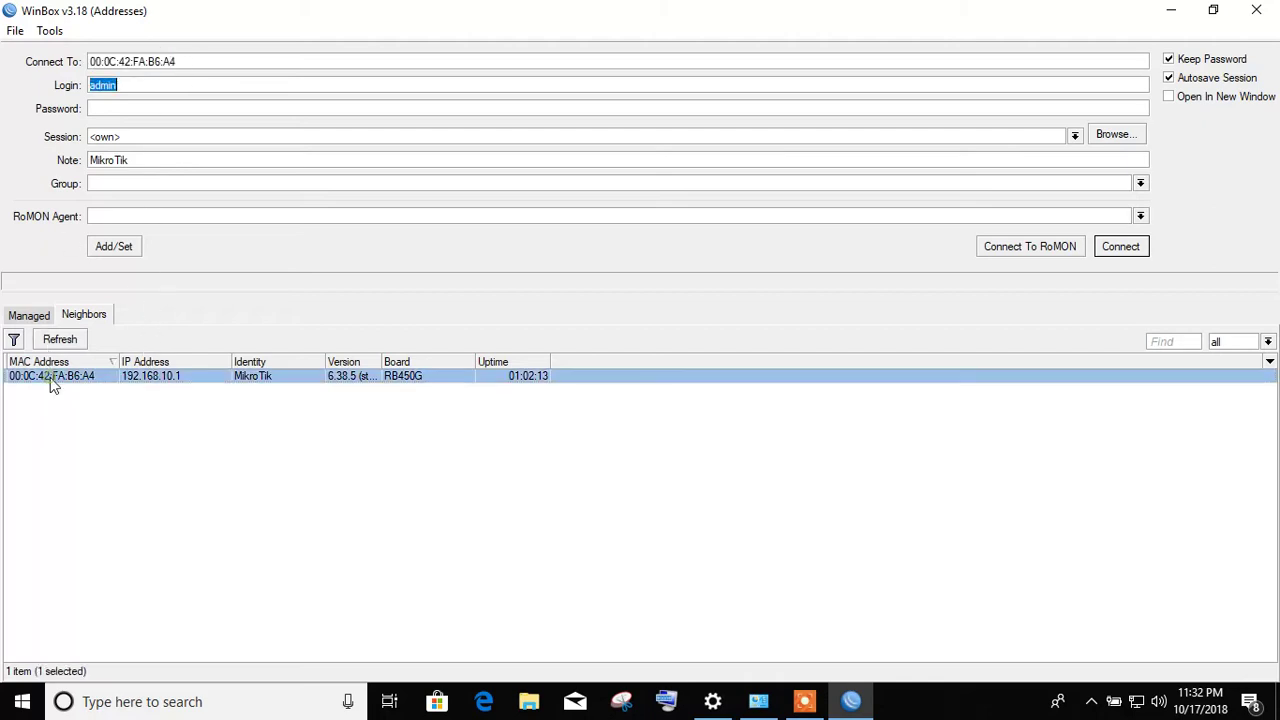
left_click(186, 51)
left_click_drag(186, 51, 62, 66)
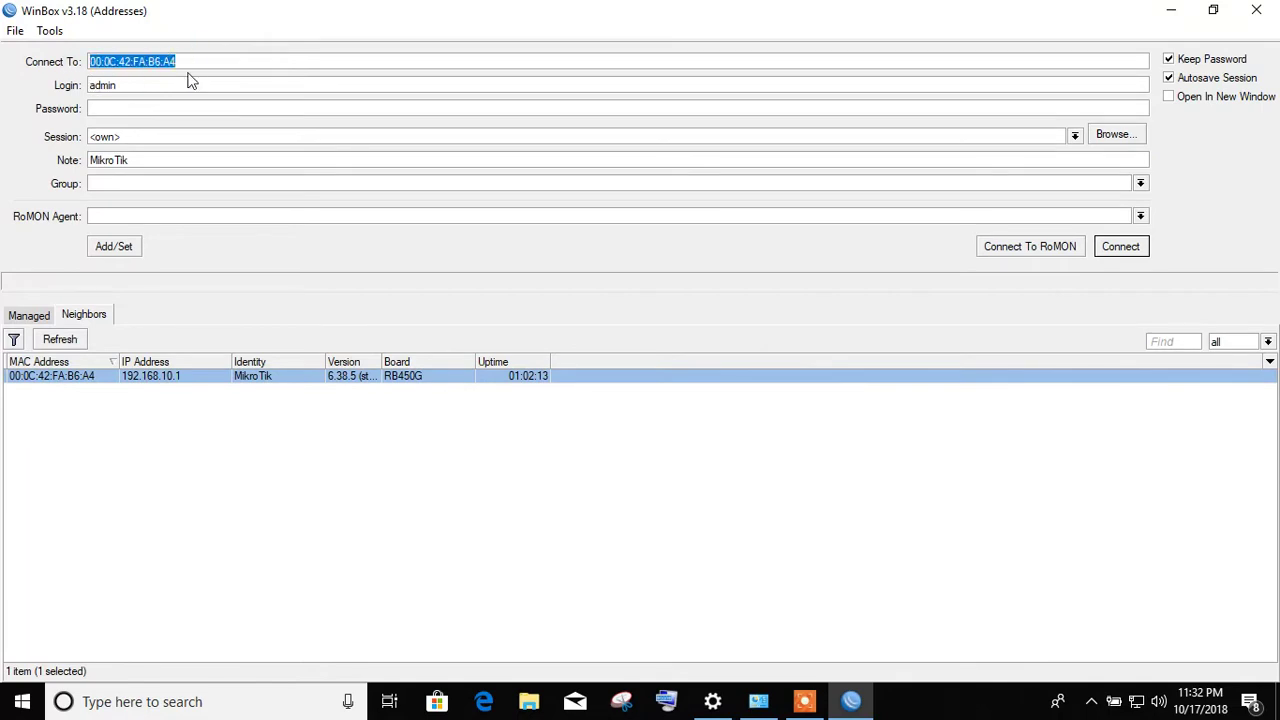
type("1")
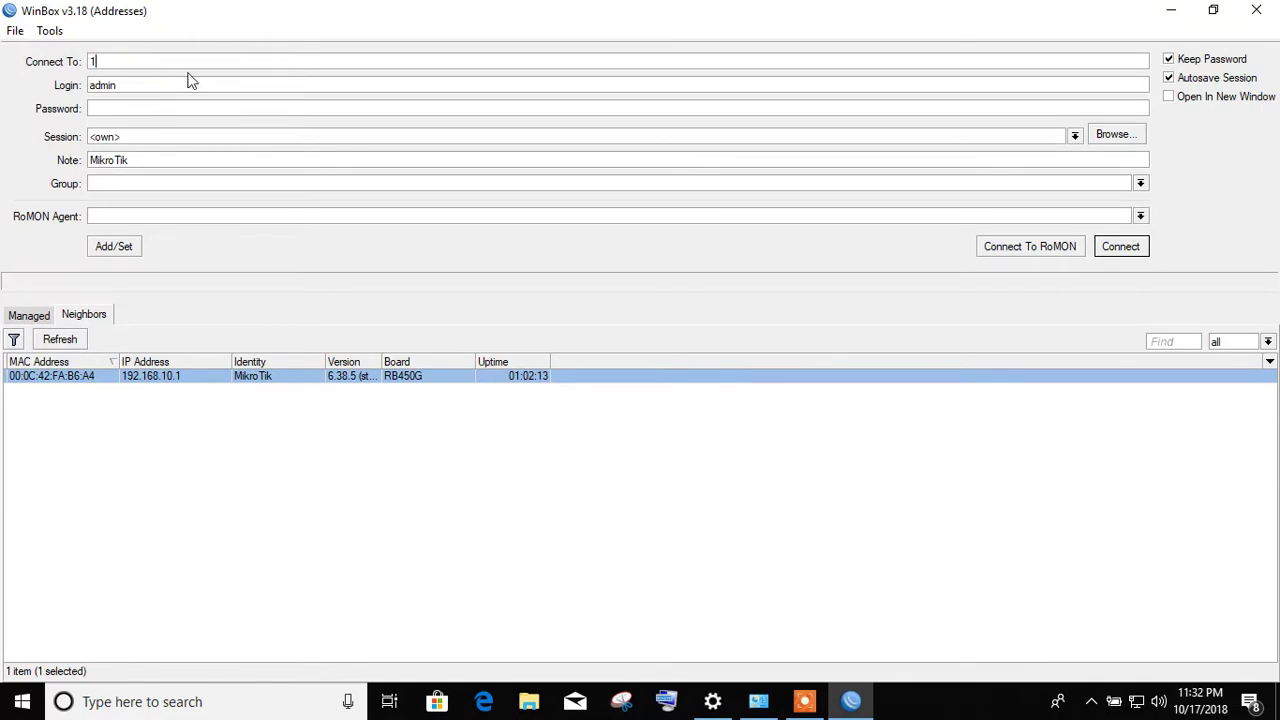
type("92")
key("BackSpace")
key("BackSpace")
key("BackSpace")
left_click(82, 333)
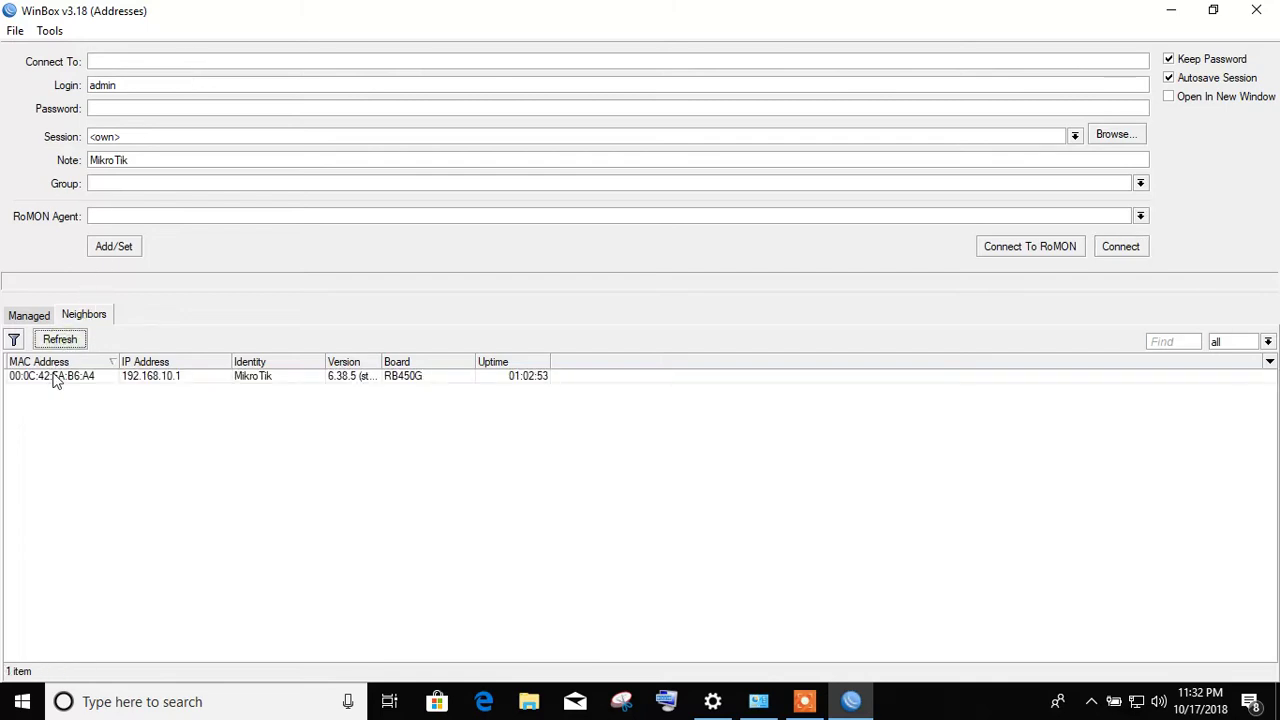
left_click(55, 377)
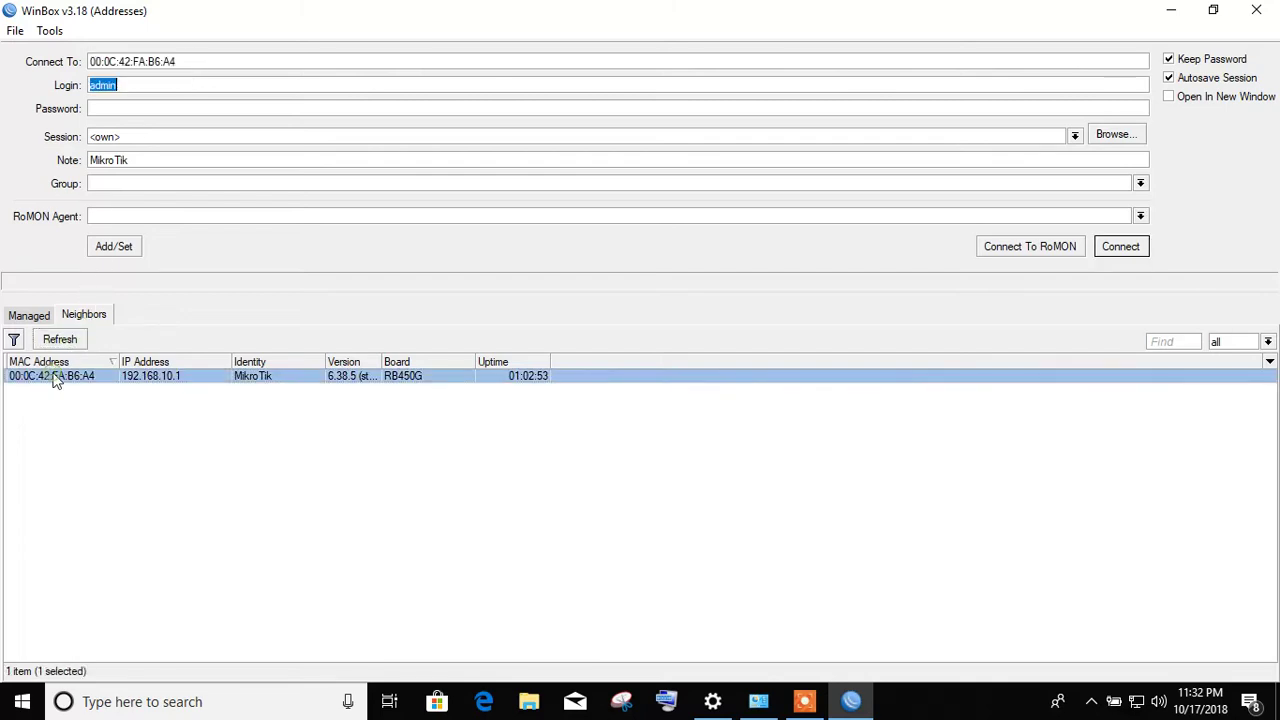
- Fill in the login and empty password, then save the router to the managed list
left_click(131, 85)
double_click(131, 85)
left_click(118, 110)
double_click(126, 85)
left_click(101, 109)
left_click(113, 248)
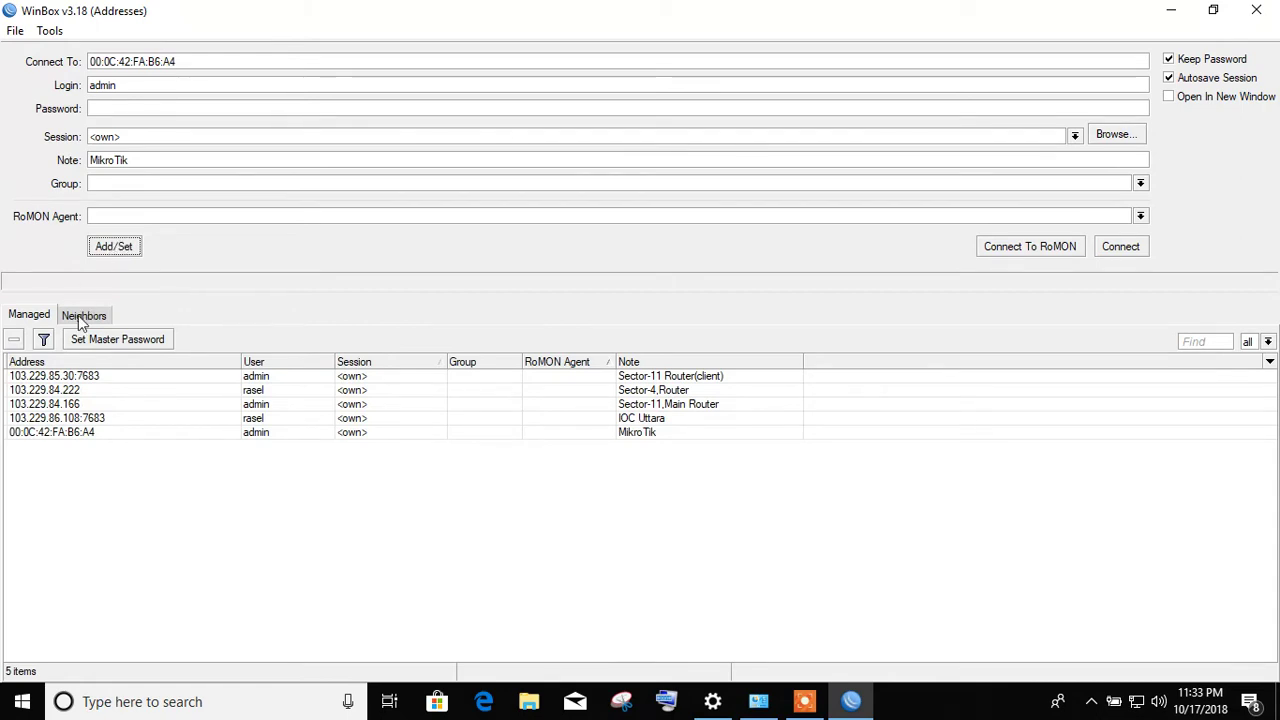
- Select the RB450G neighbor and connect to it as admin with an empty password
left_click(68, 437)
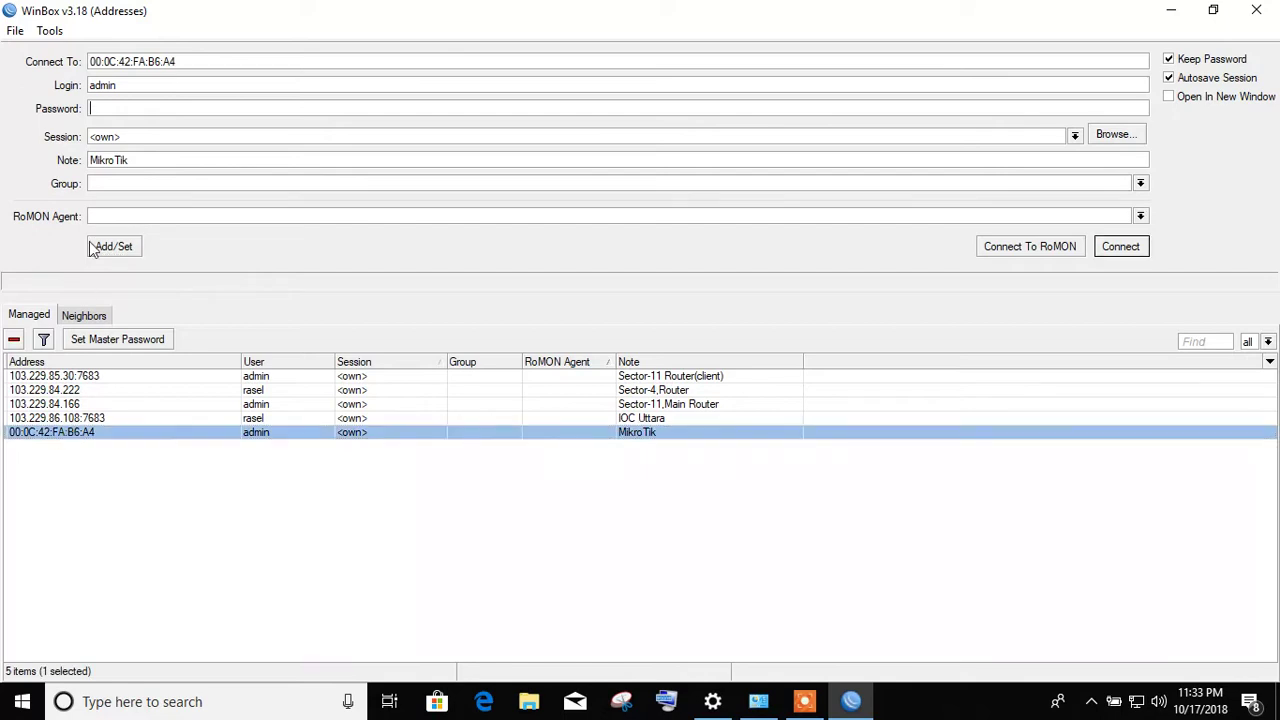
left_click(84, 318)
left_click(61, 378)
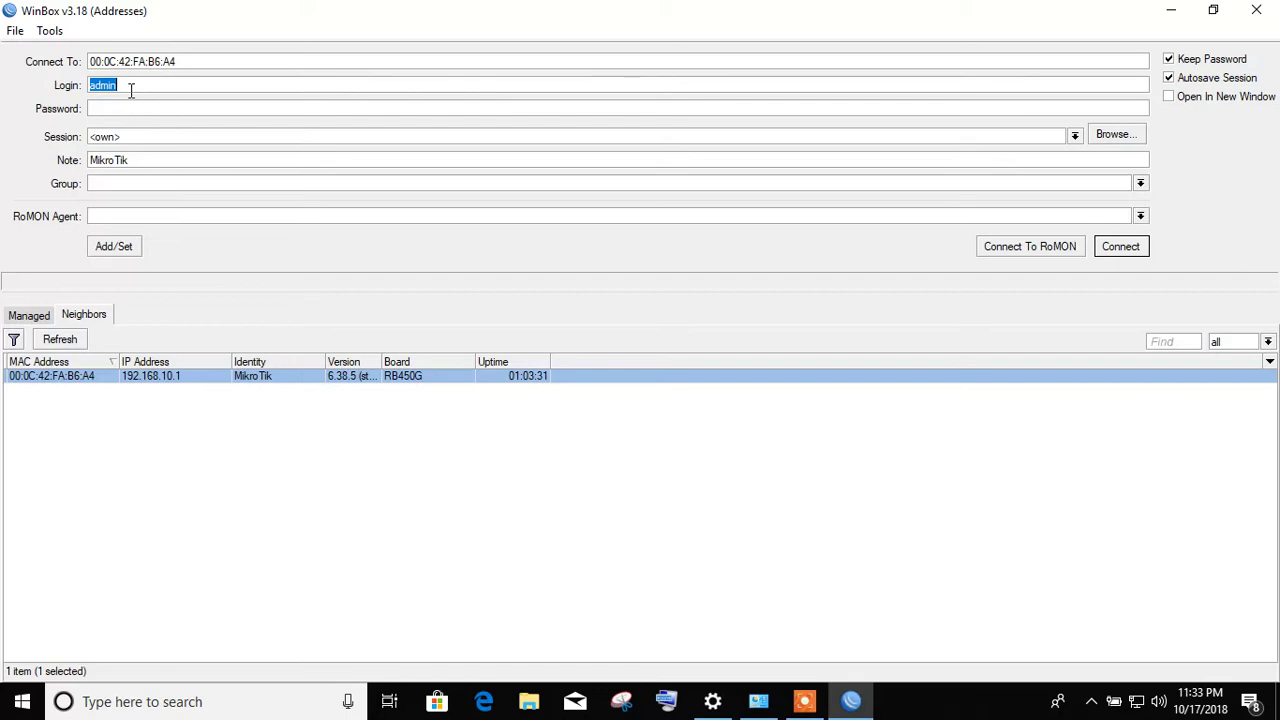
type("admin")
left_click(128, 106)
left_click(1134, 251)
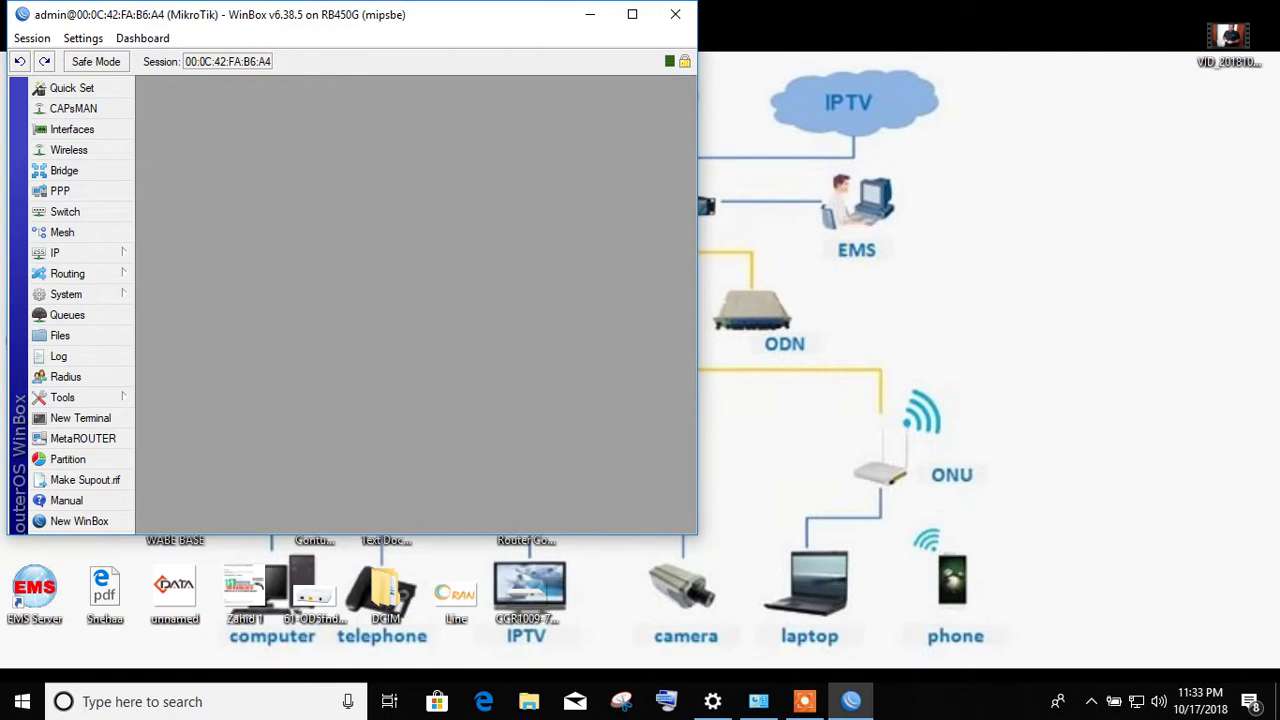
left_click(632, 14)
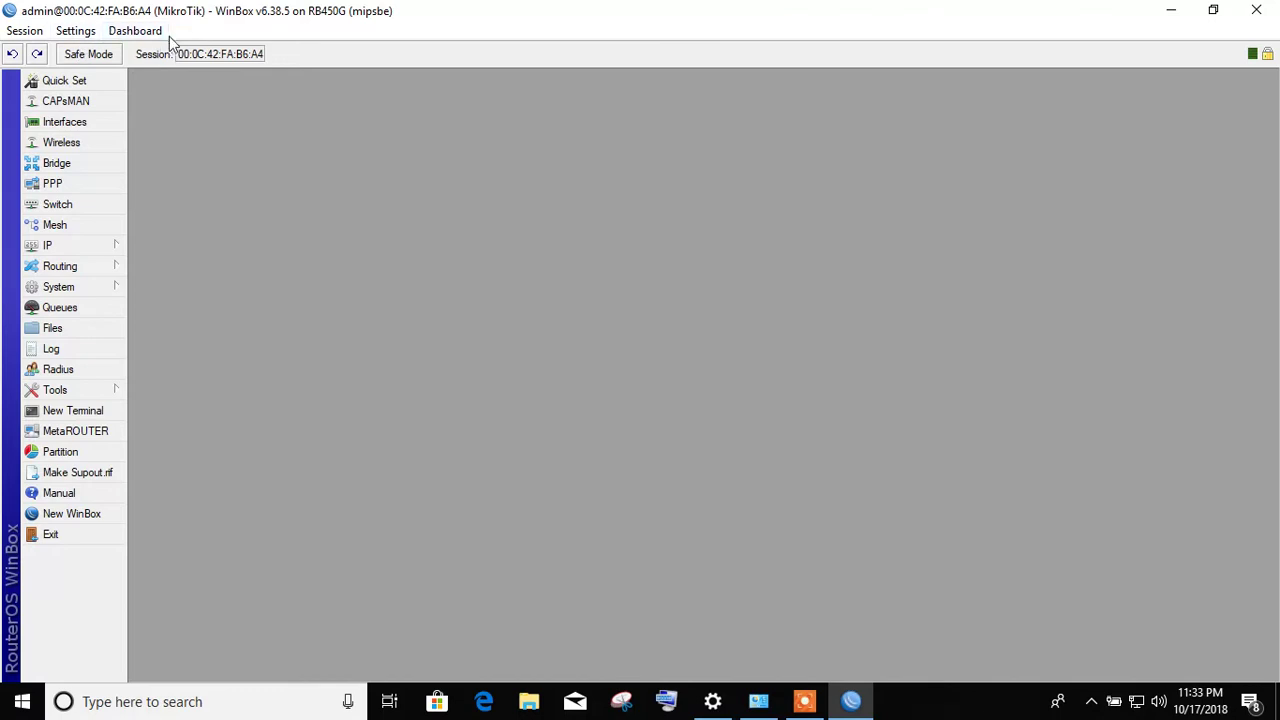
- Open the Session menu of the maximized router session window
left_click(22, 34)
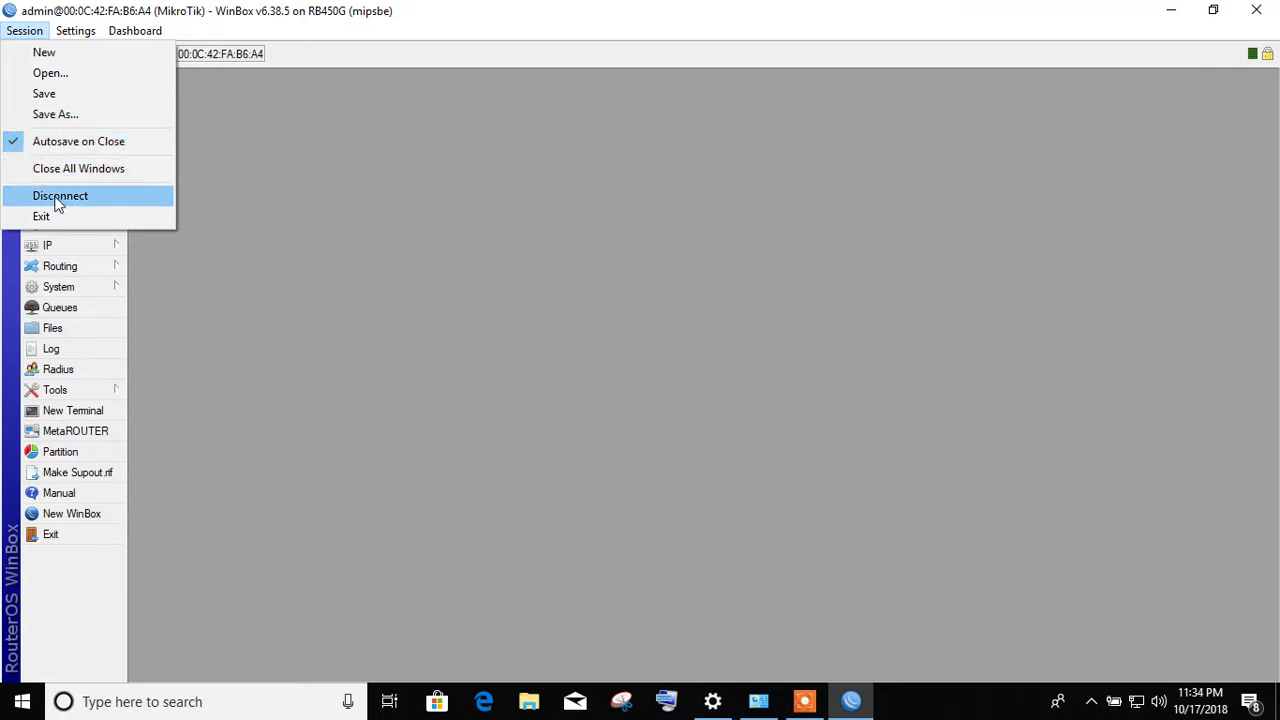
- Browse the Session and Settings menus, then bring up the Dashboard menu
mouse_move(75, 30)
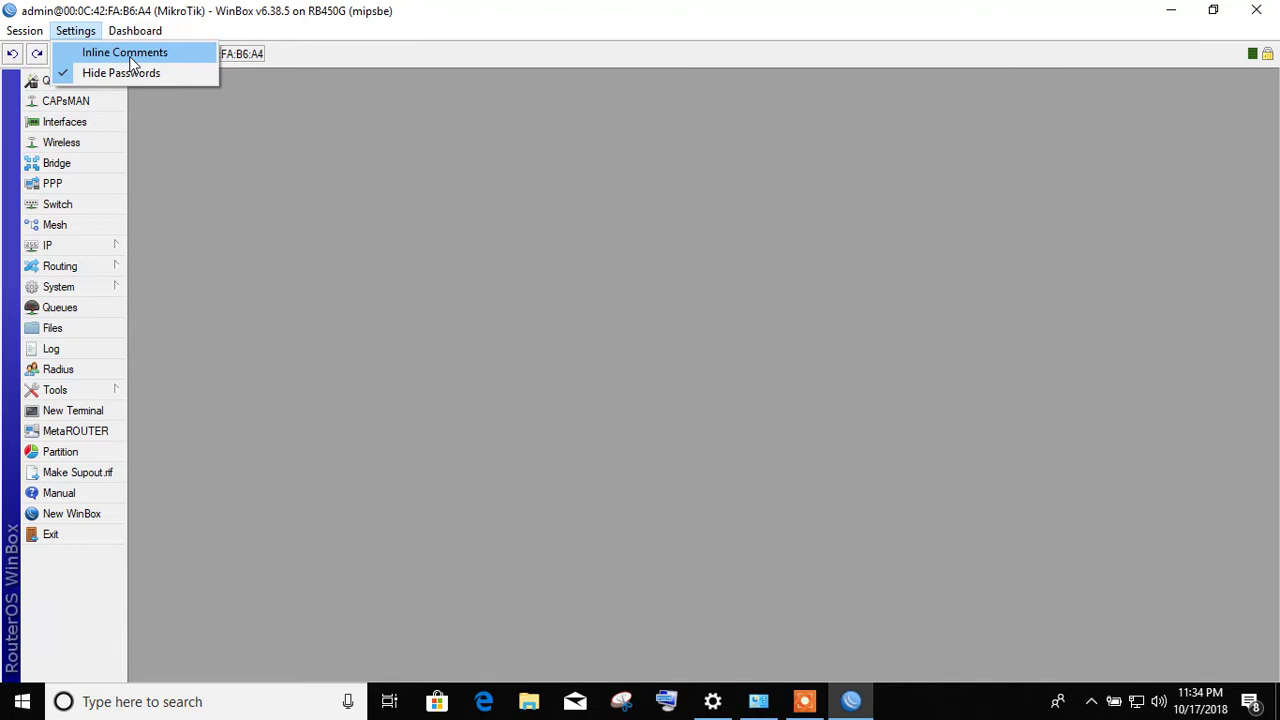
mouse_move(134, 32)
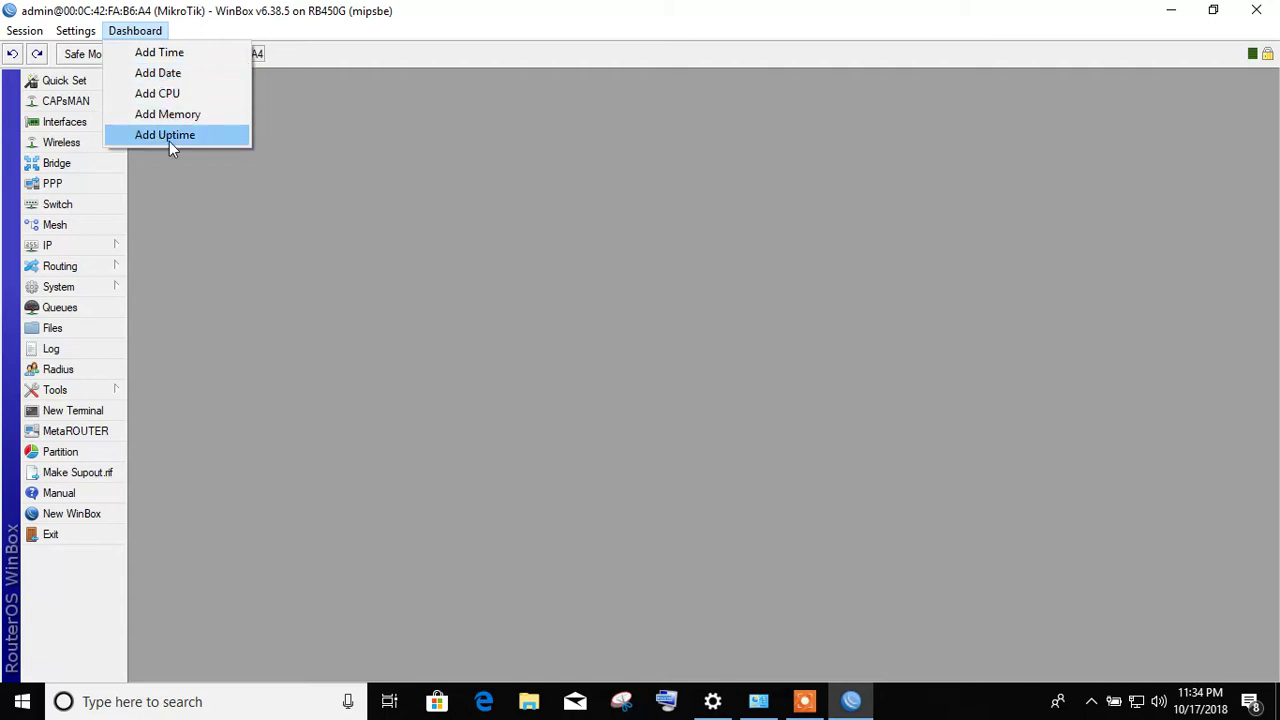
- Add Time, Date, CPU and Uptime readouts to the session dashboard
left_click(163, 57)
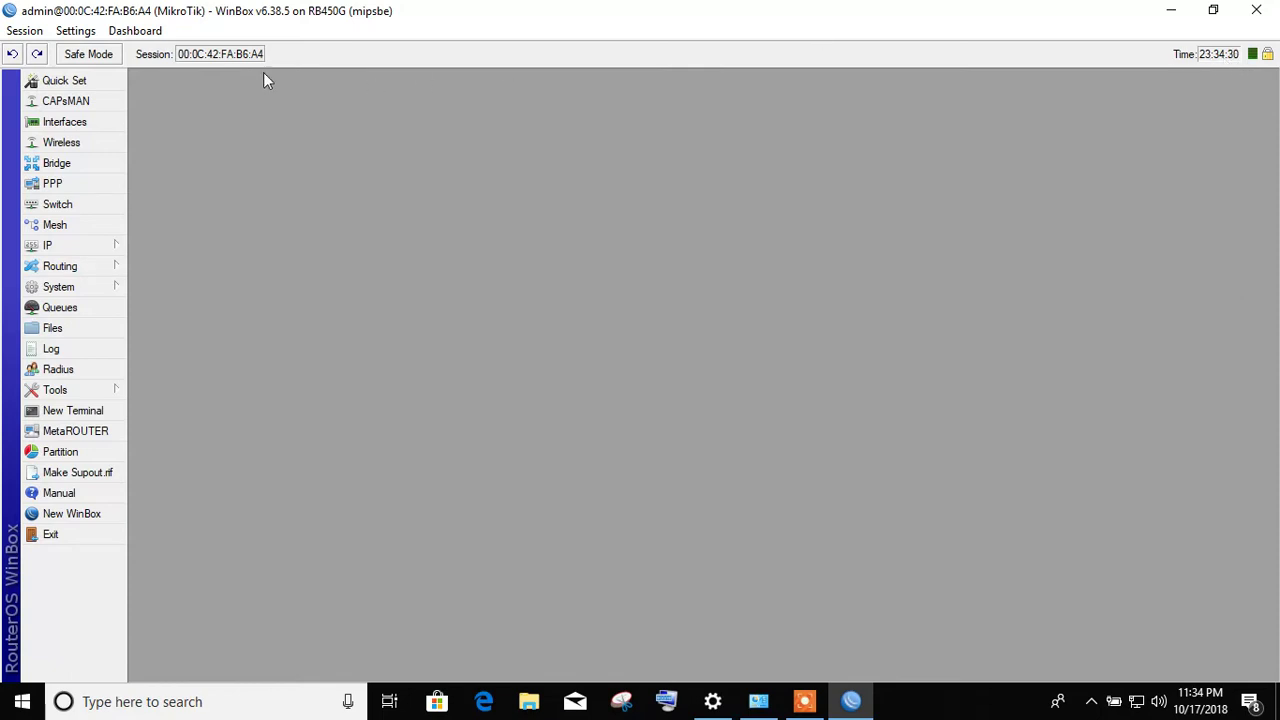
left_click(135, 31)
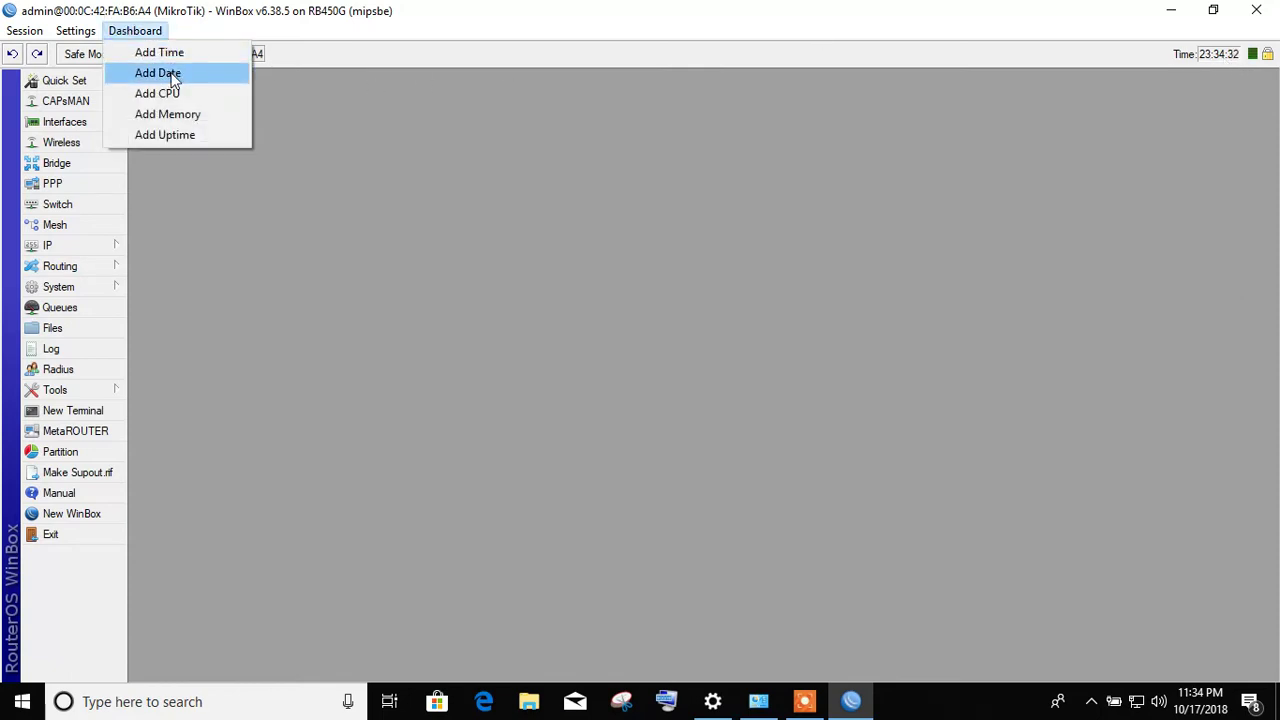
left_click(158, 73)
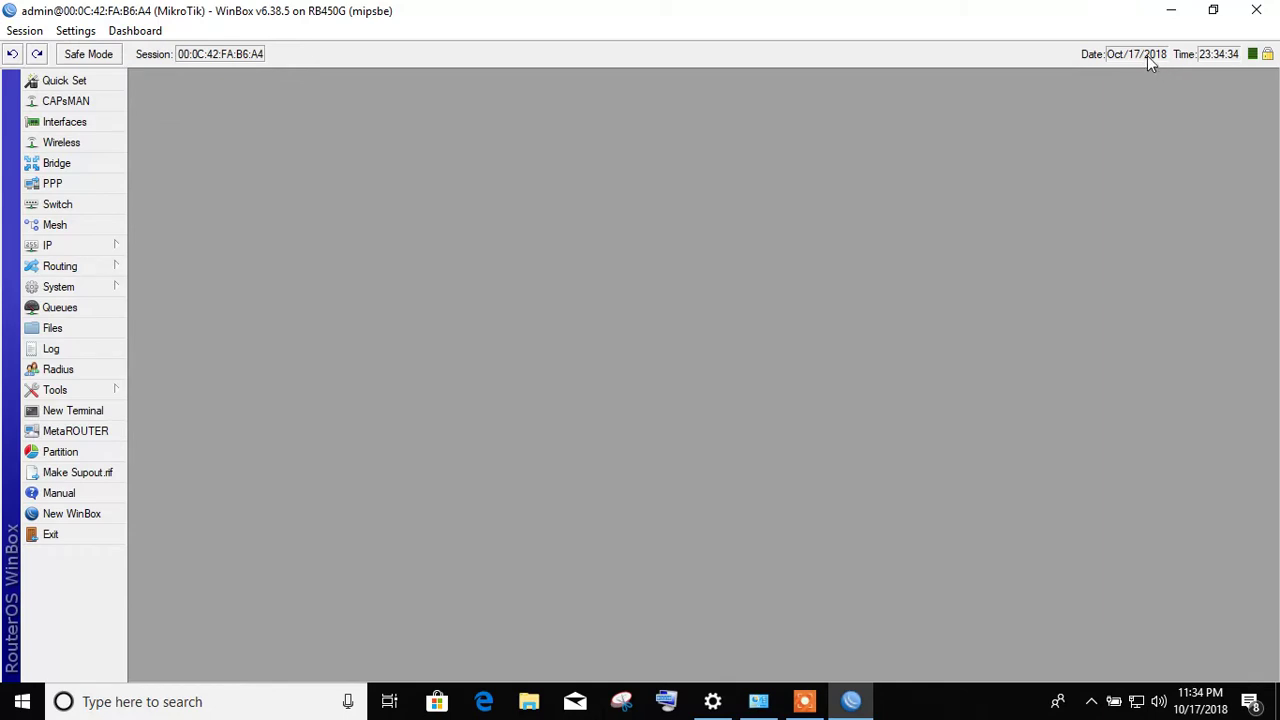
left_click(140, 33)
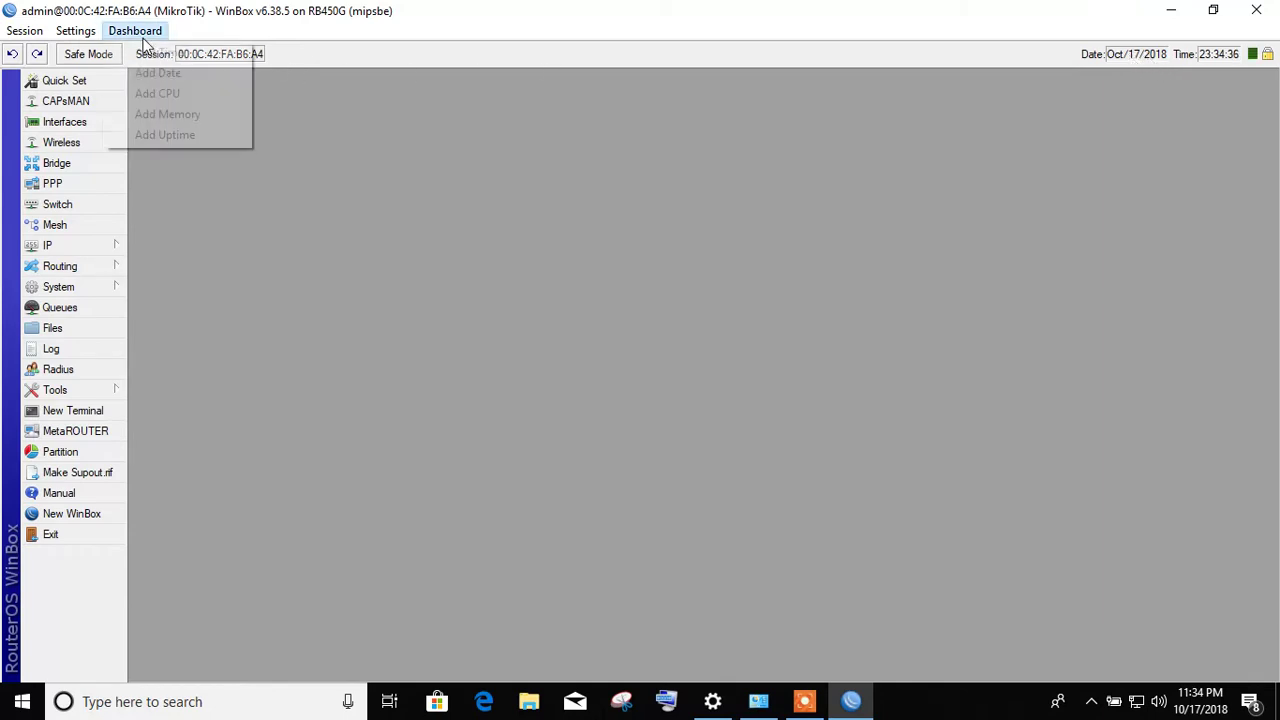
left_click(150, 94)
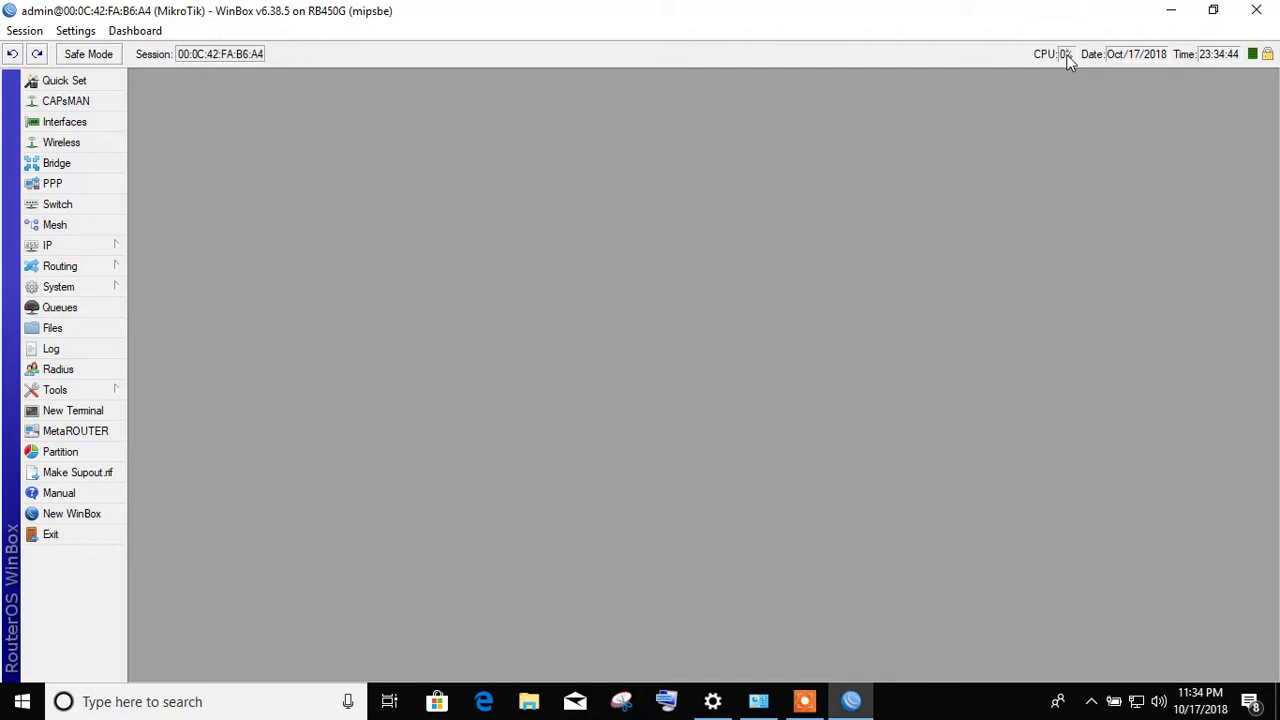
left_click(148, 33)
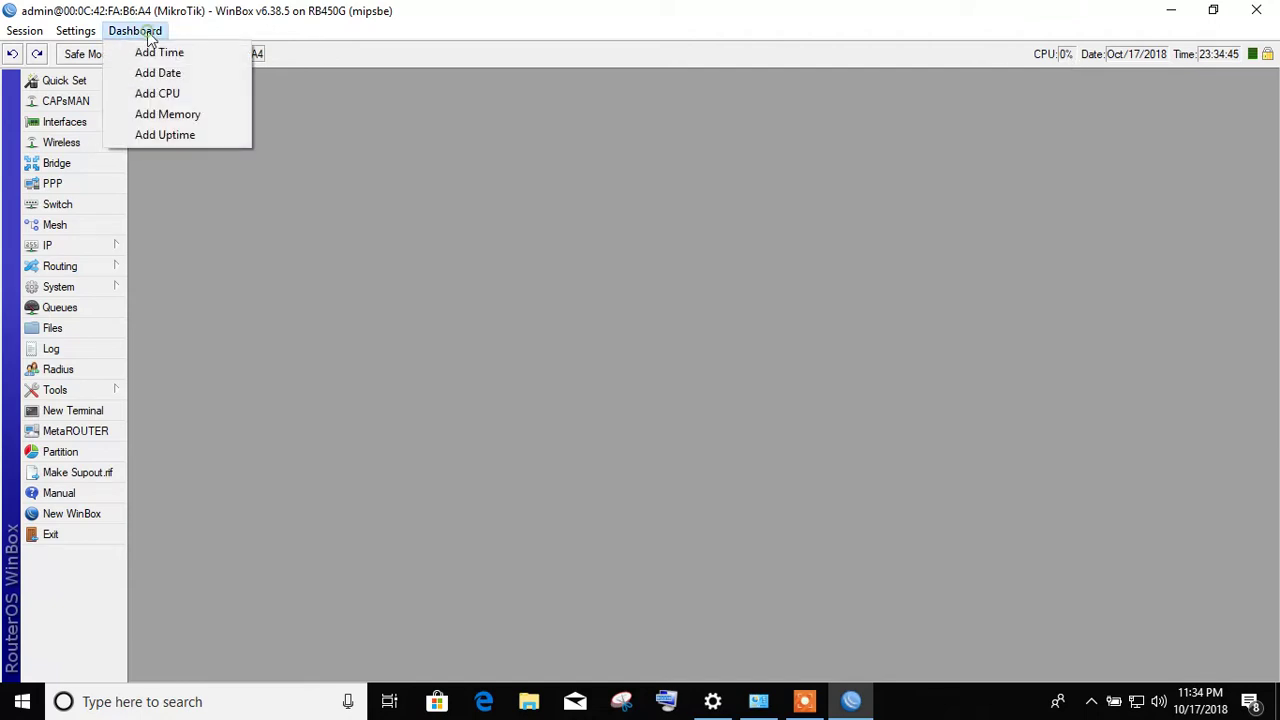
left_click(160, 136)
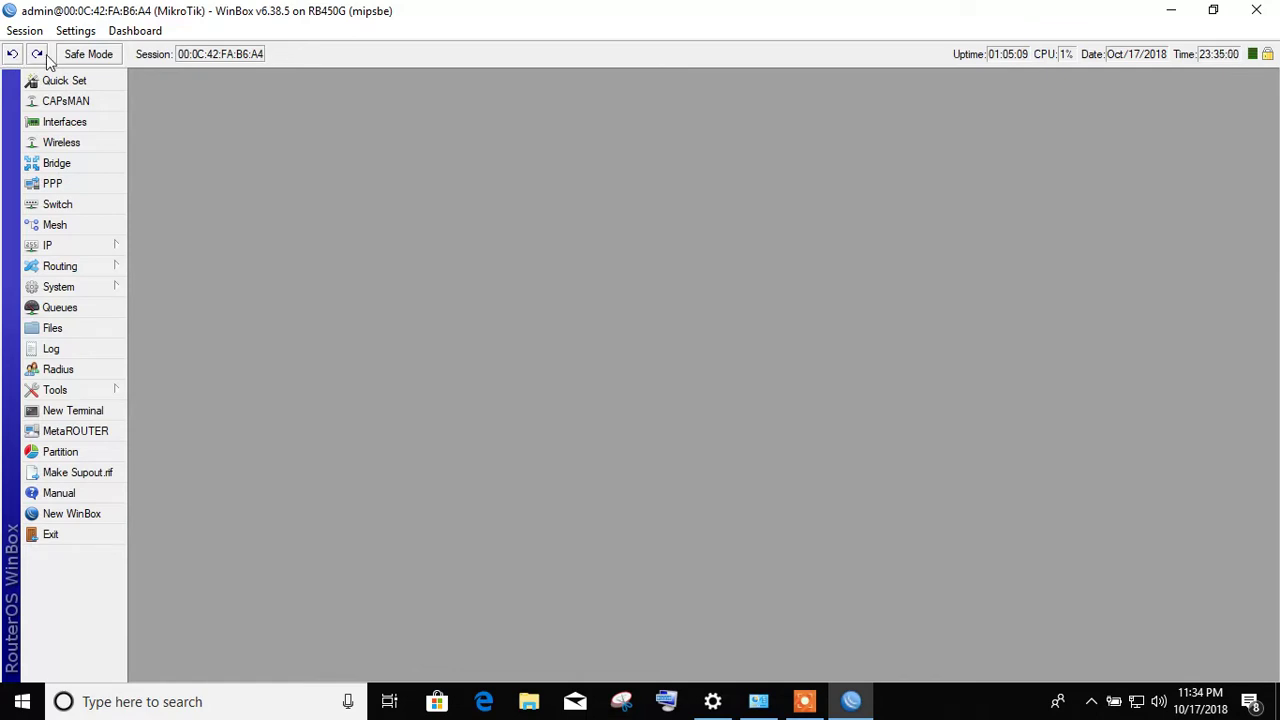
left_click_drag(180, 54, 282, 59)
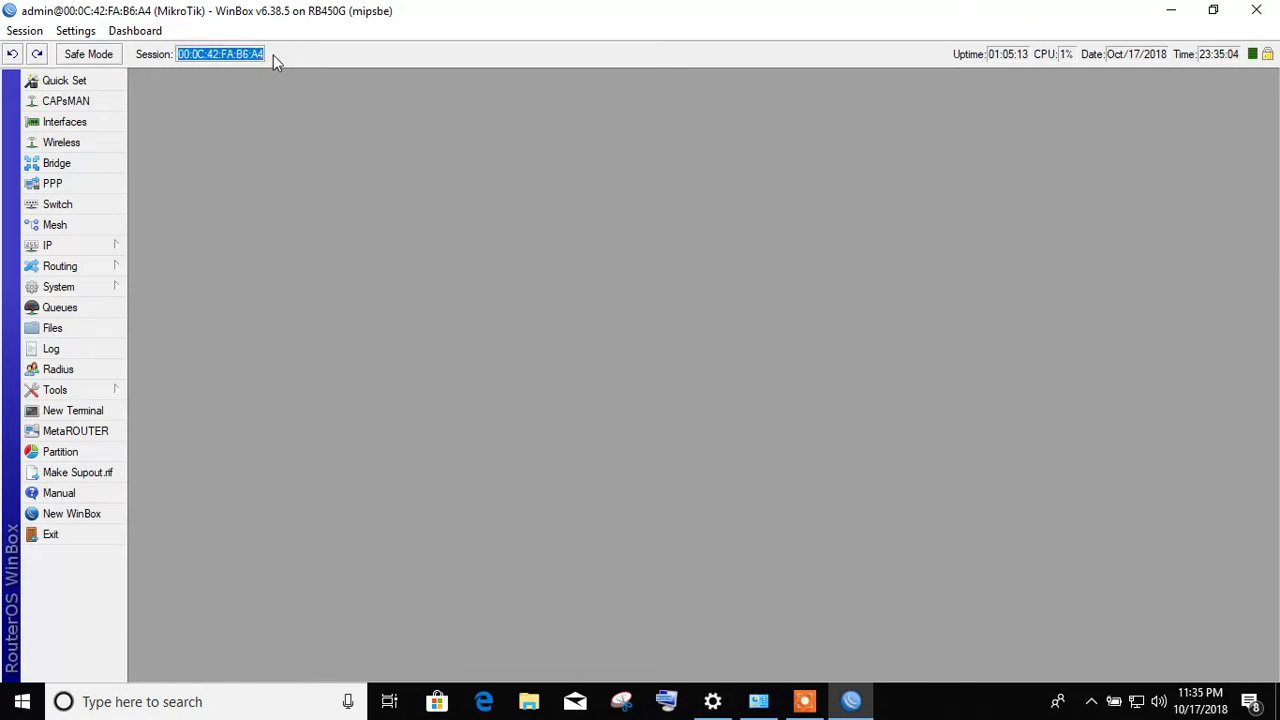
- In Ethernet Quick Set, try Automatic and PPPoE, return to Static, keeping netmask 255.0.0.0 (/8)
left_click(64, 82)
left_click_drag(706, 338, 578, 120)
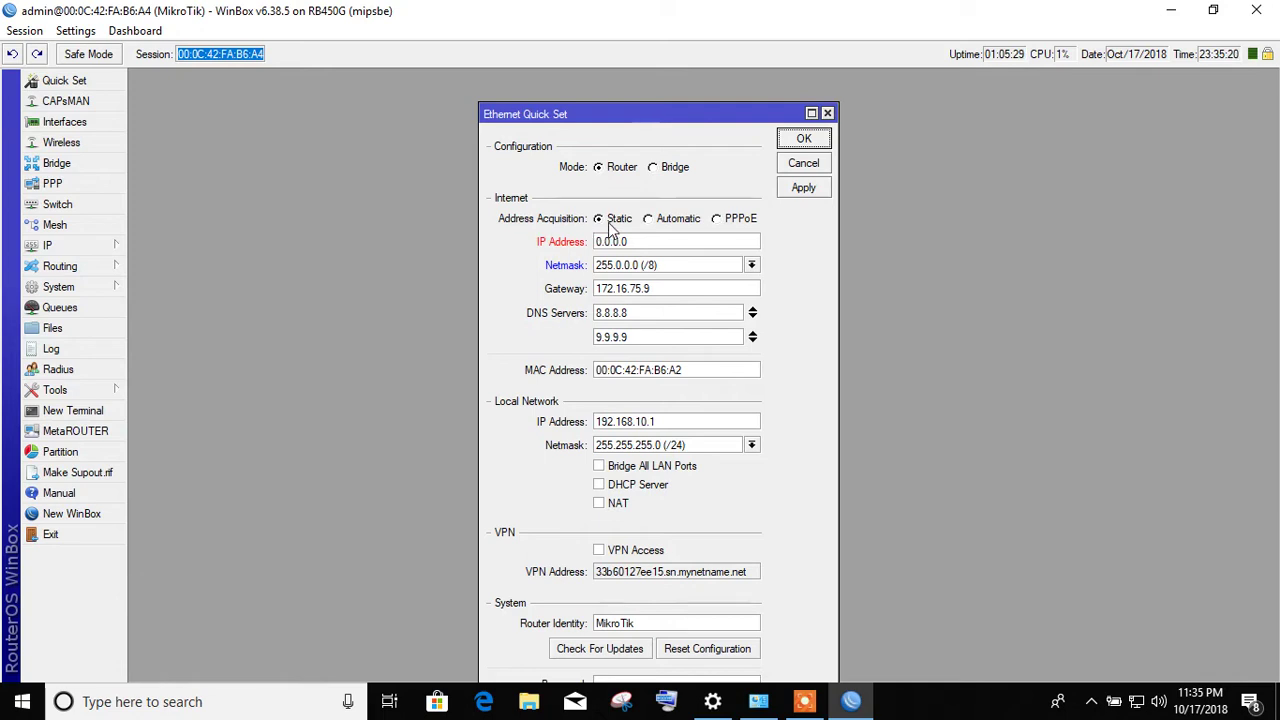
left_click(662, 222)
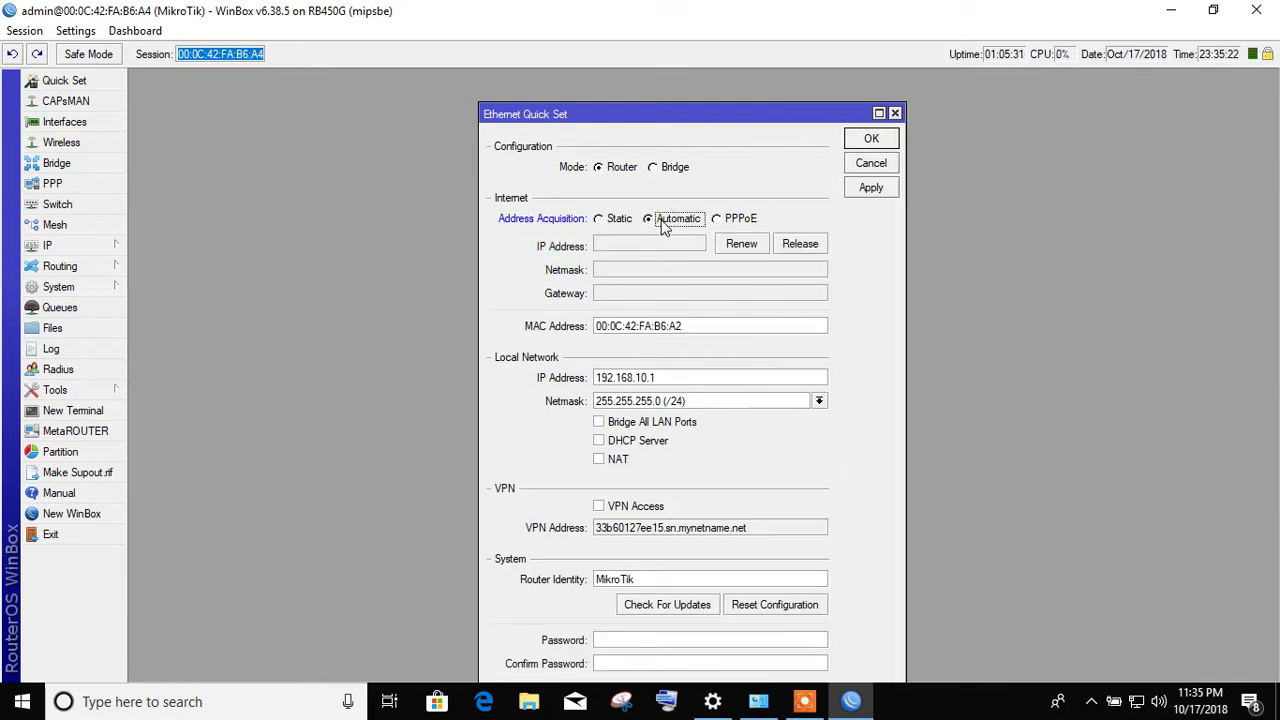
left_click(727, 221)
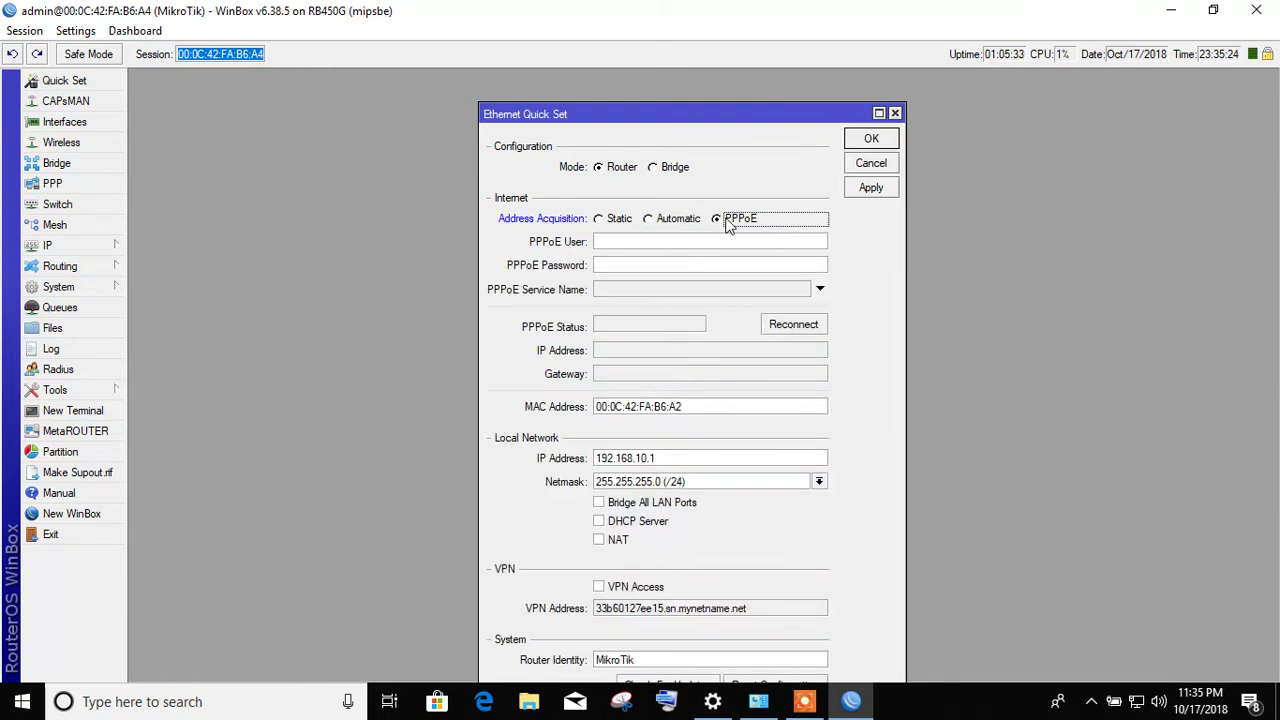
left_click(614, 223)
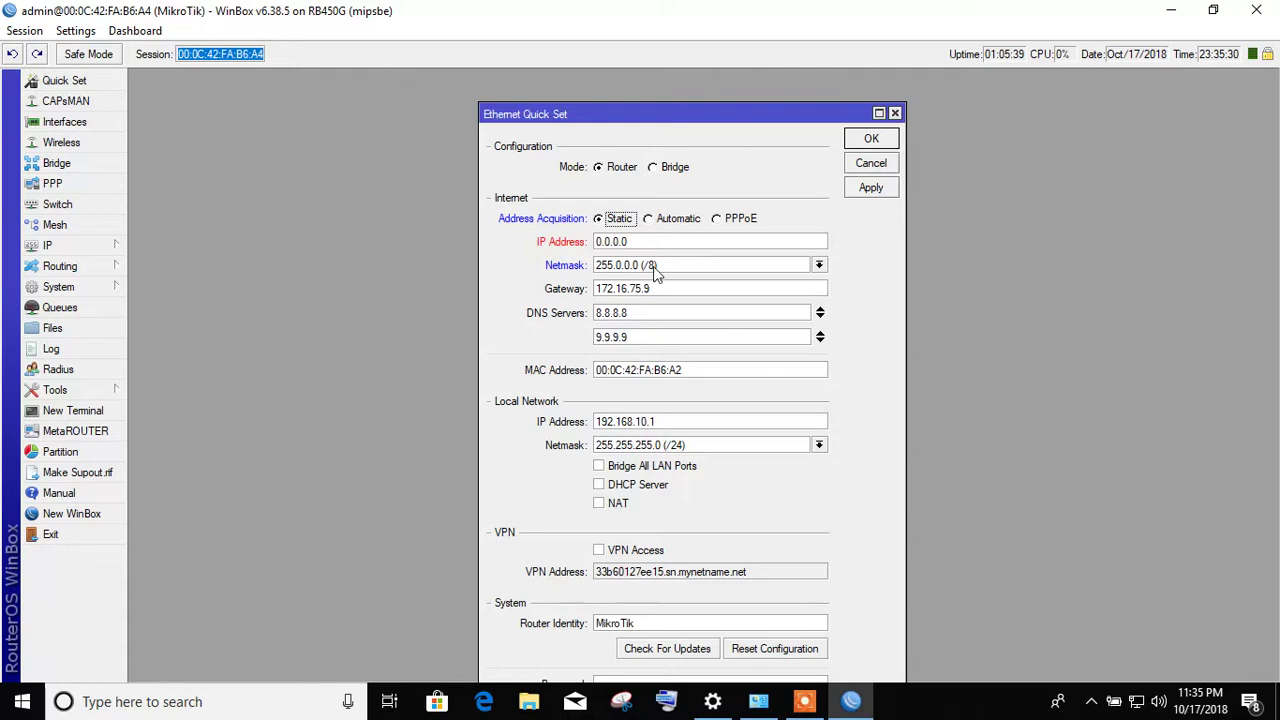
left_click(653, 268)
left_click(653, 268)
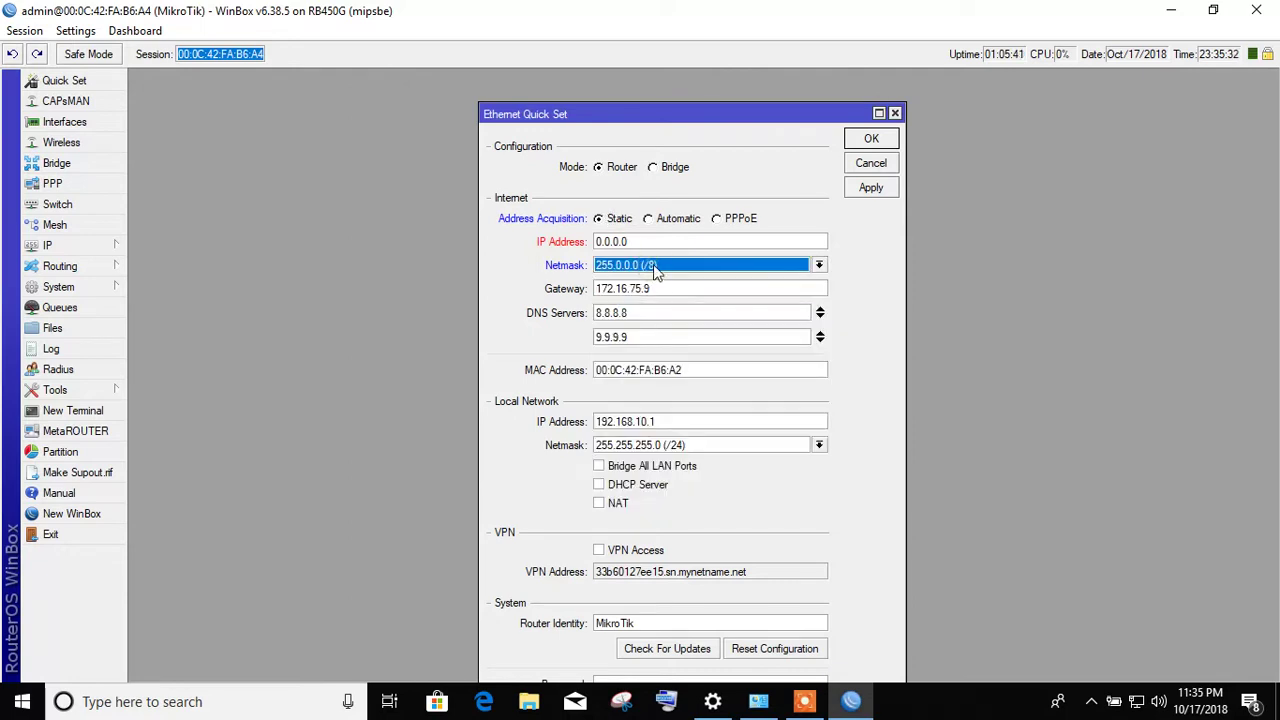
- Inspect gateway 172.16.75.9, DNS 8.8.8.8 and 9.9.9.9, MAC and LAN 192.168.10.1, then close Quick Set
left_click(660, 288)
double_click(662, 288)
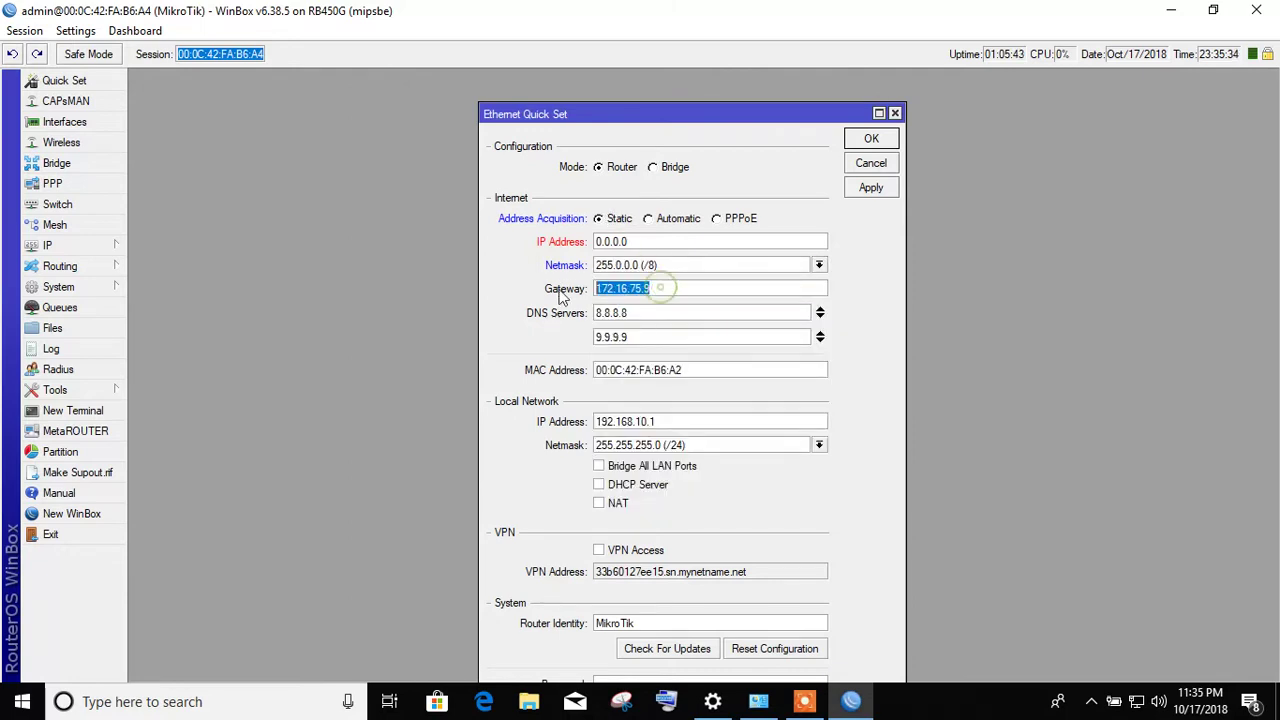
left_click(644, 315)
double_click(644, 315)
left_click(672, 337)
double_click(668, 337)
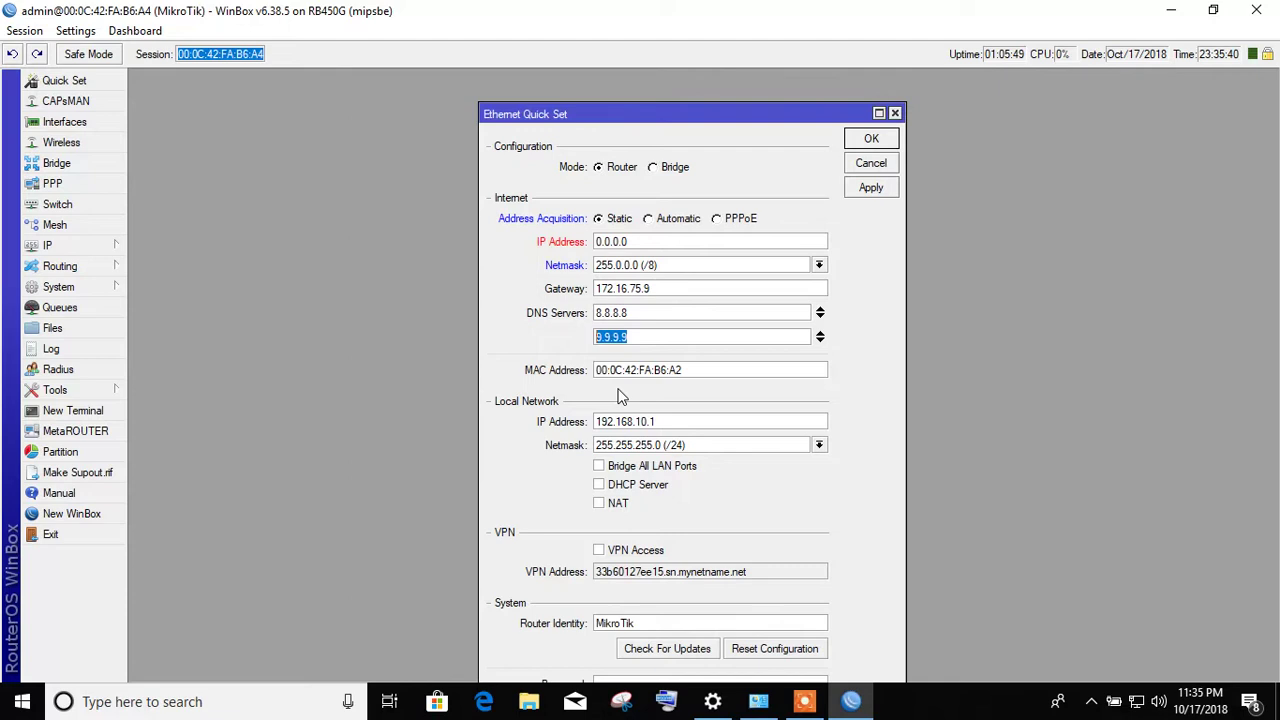
left_click_drag(630, 370, 708, 370)
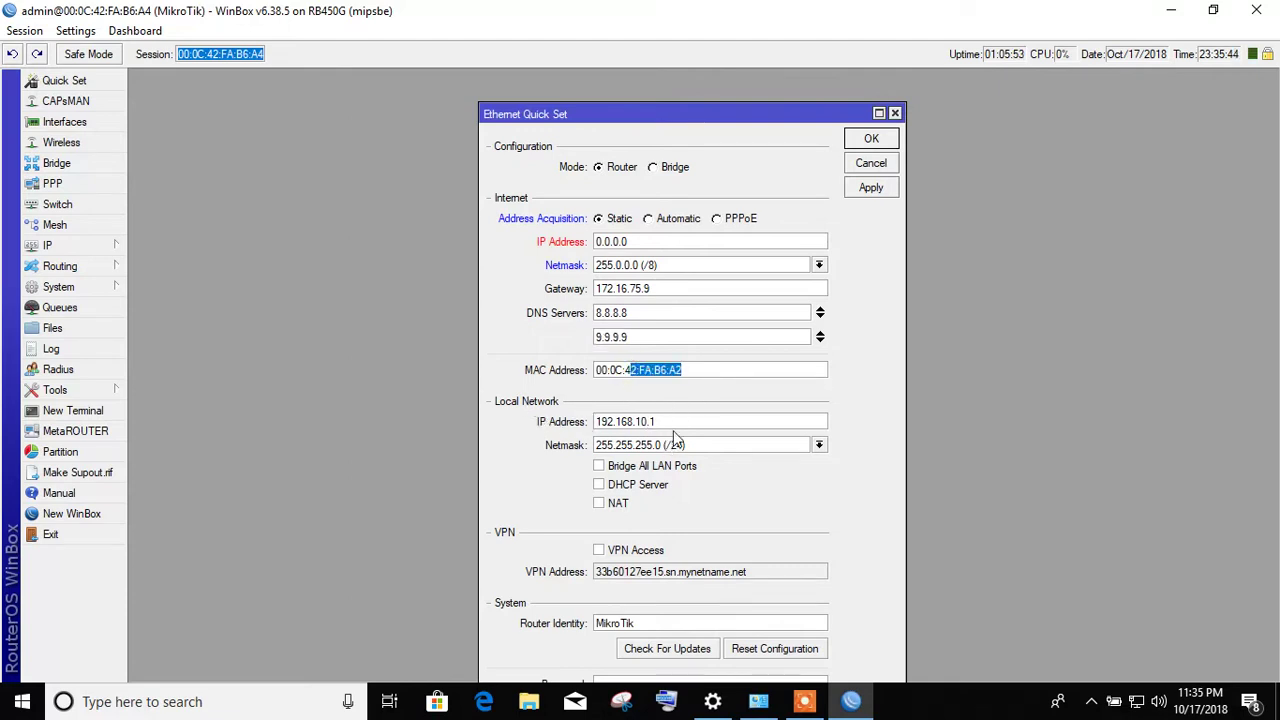
left_click(675, 422)
double_click(672, 421)
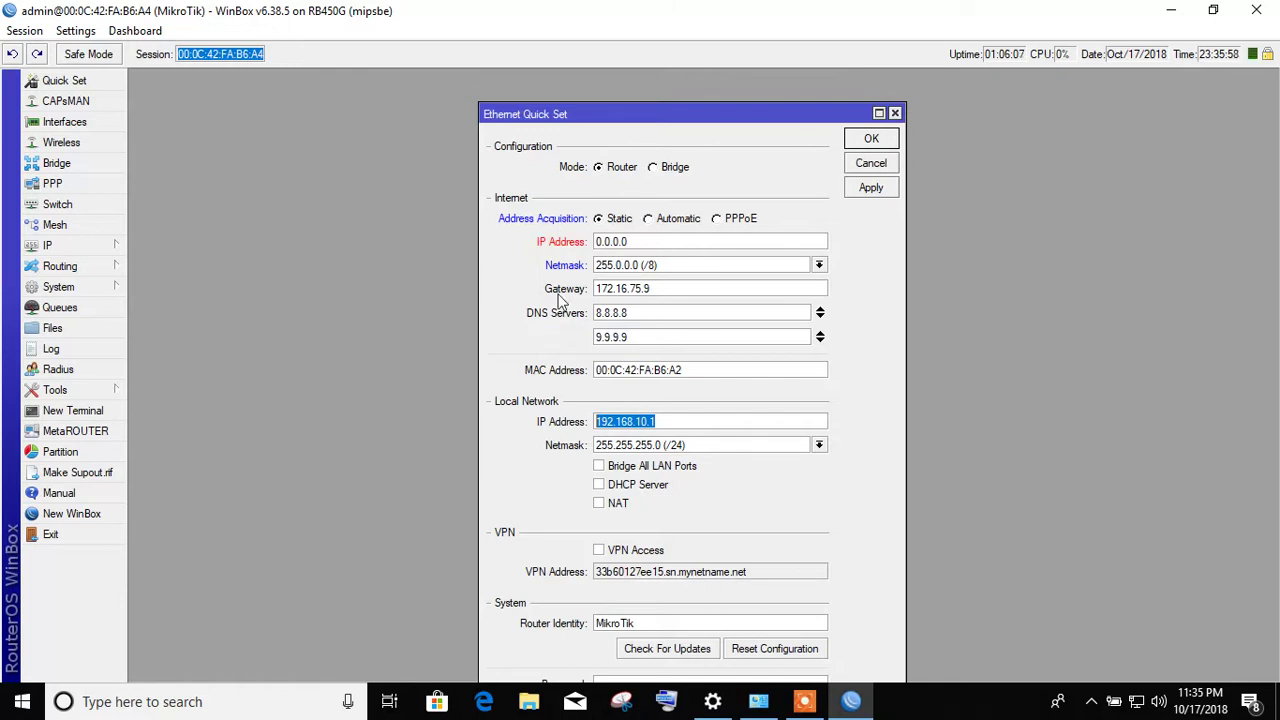
left_click(895, 113)
left_click(67, 101)
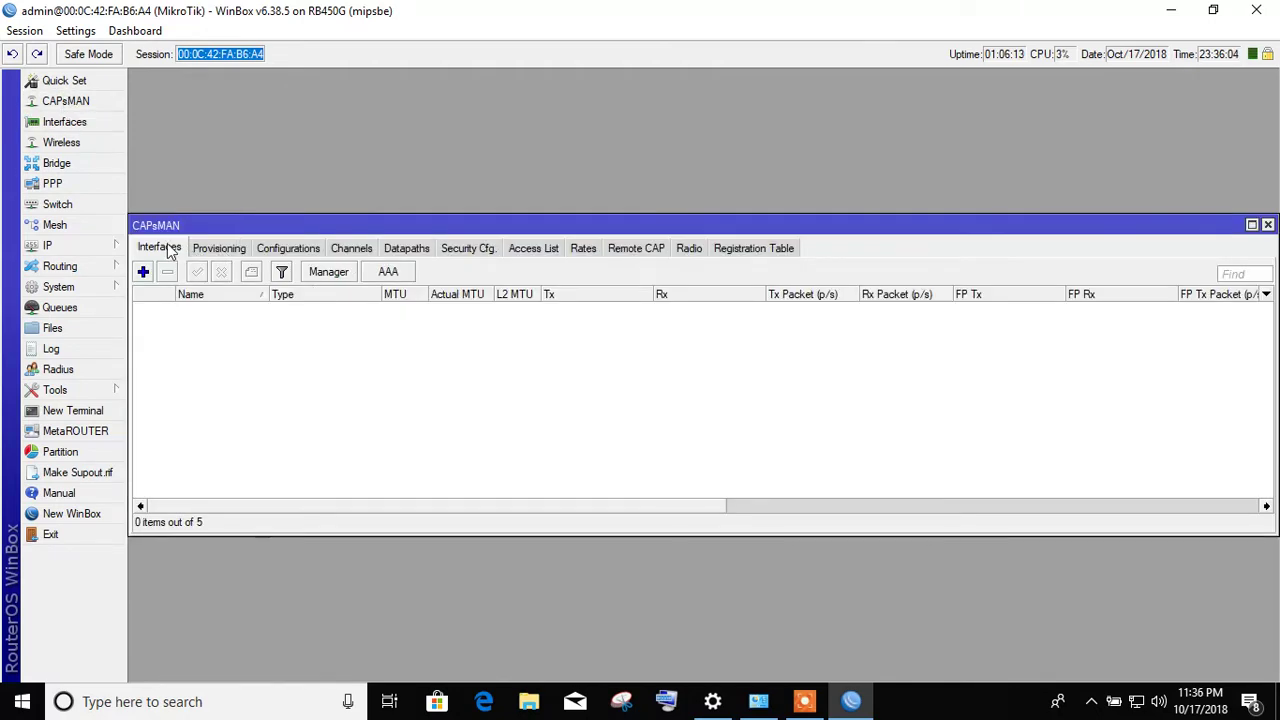
left_click(243, 252)
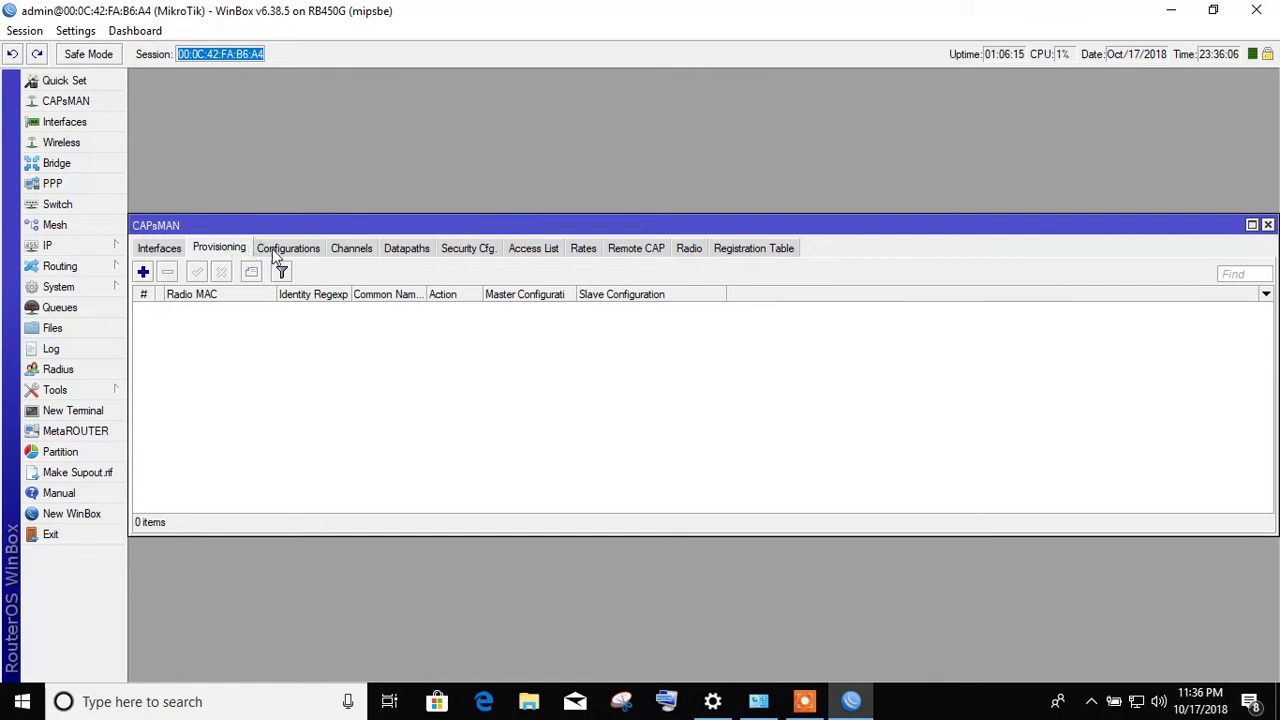
left_click(292, 250)
left_click(381, 252)
left_click(350, 250)
left_click(412, 252)
left_click(466, 250)
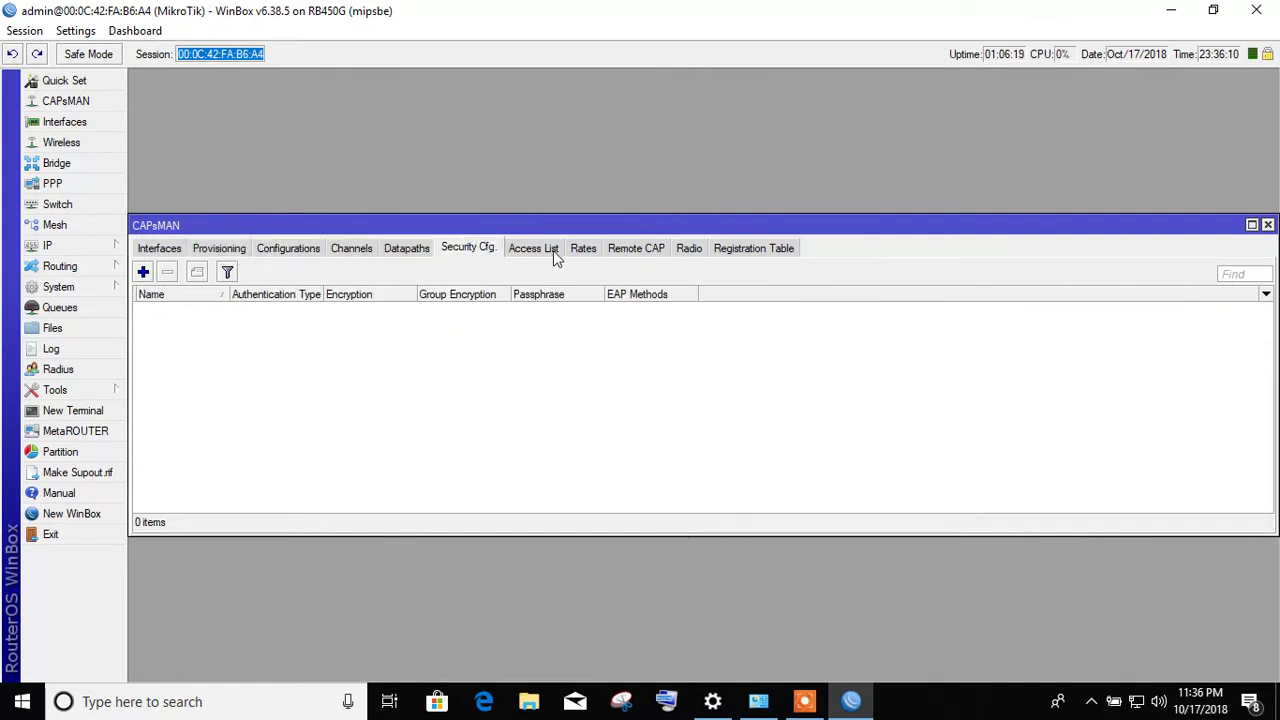
left_click(554, 252)
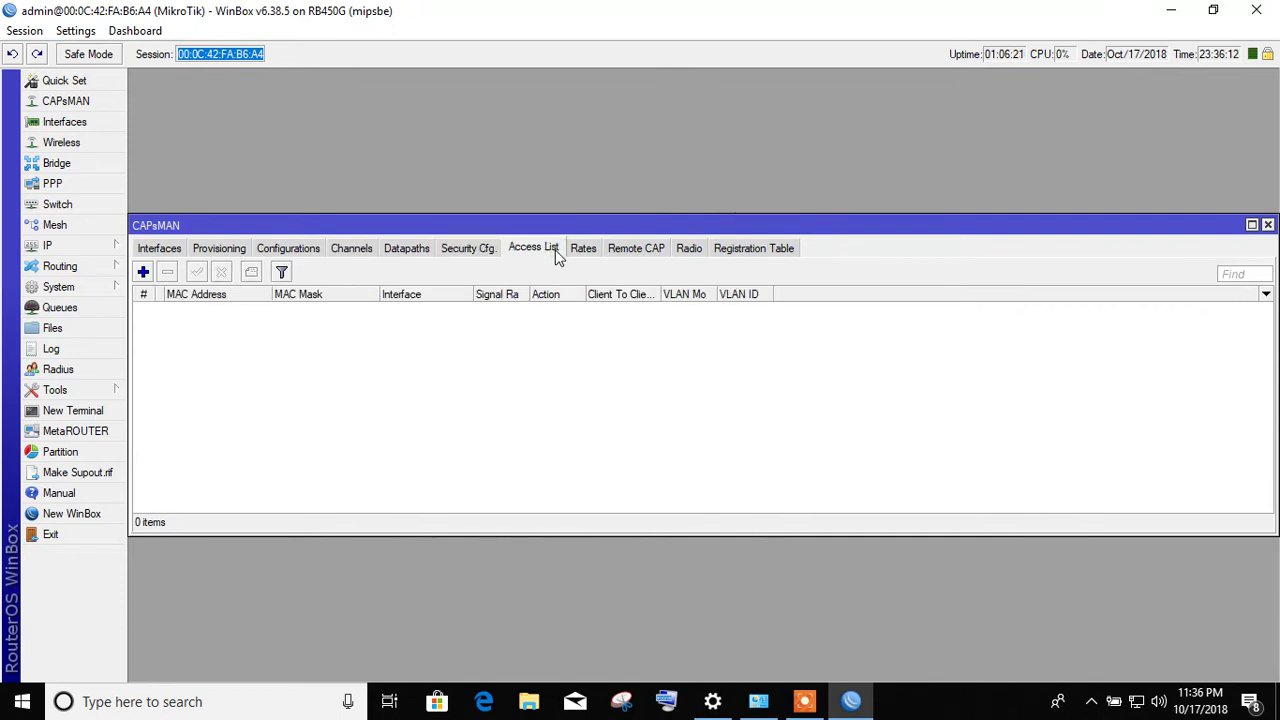
left_click(596, 250)
left_click(625, 250)
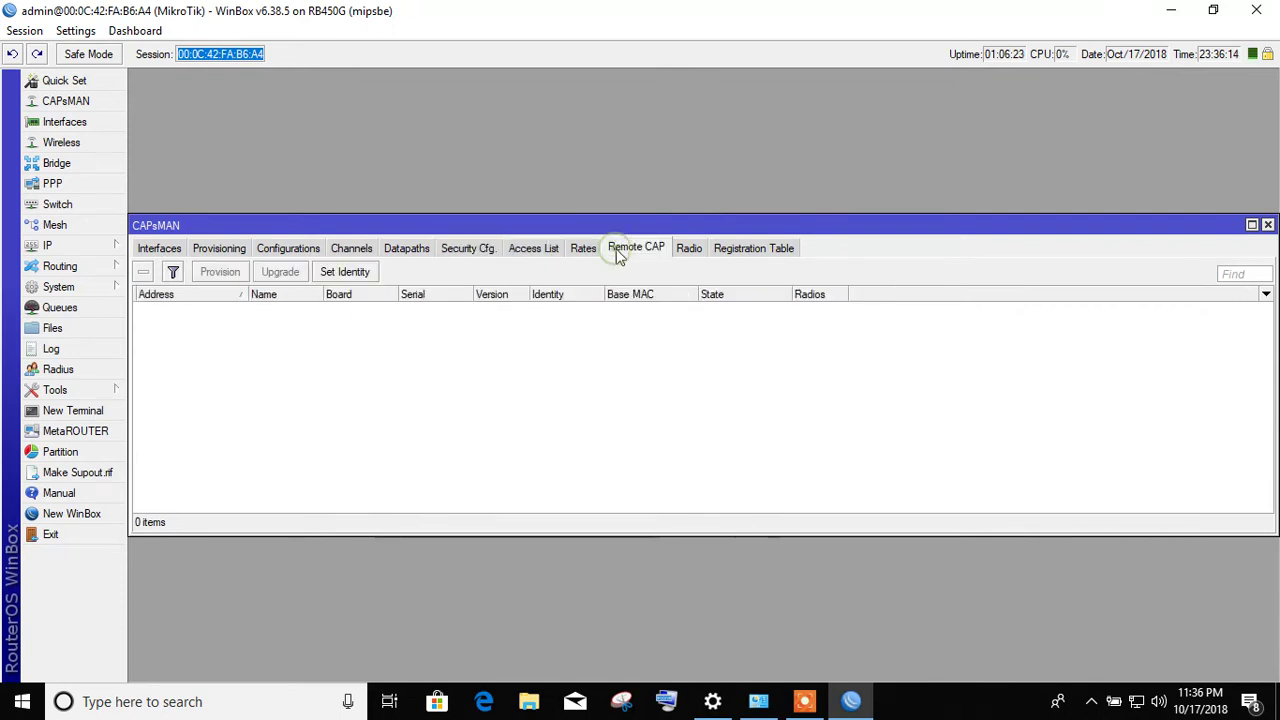
left_click(688, 252)
left_click(768, 252)
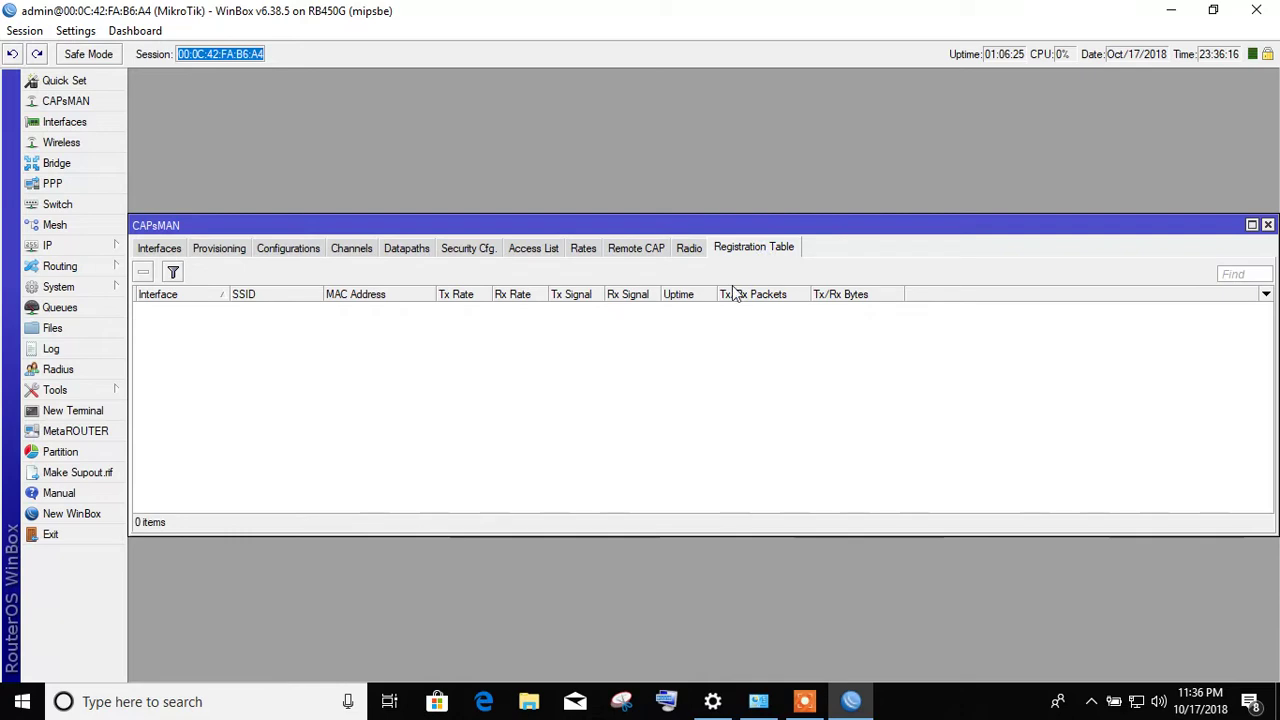
left_click(1267, 225)
left_click(61, 120)
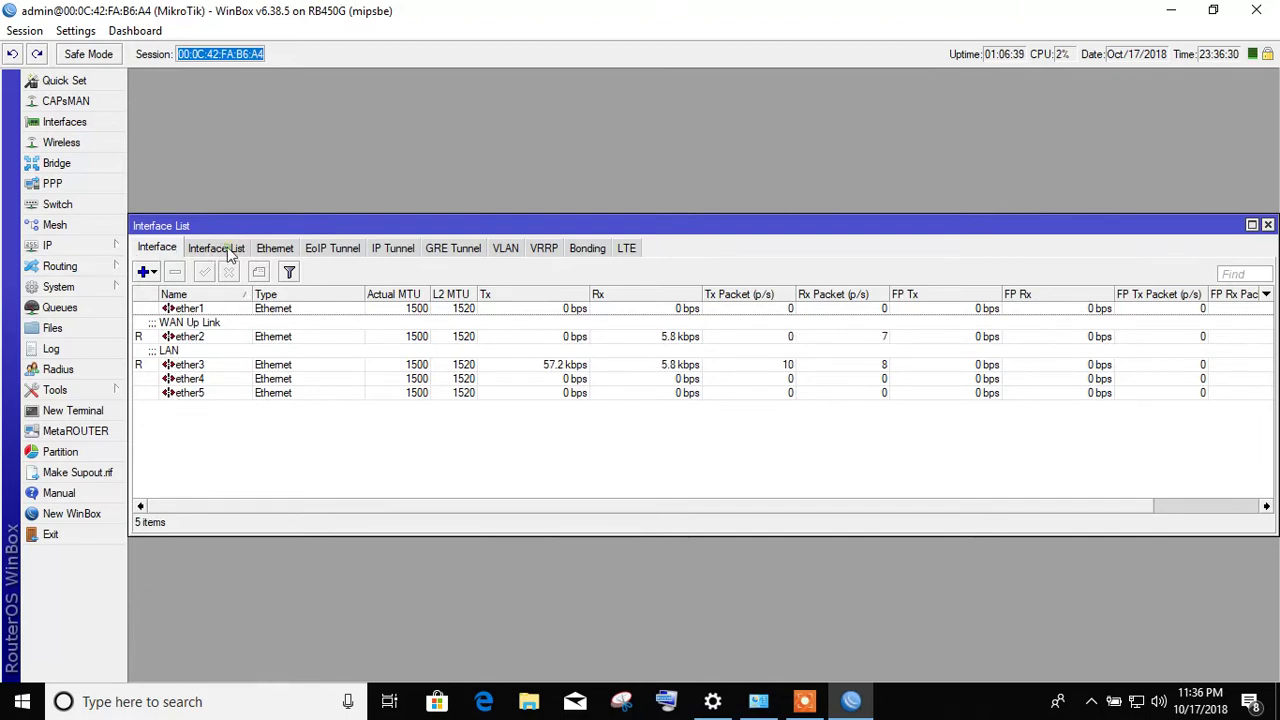
- Review the Interface List and Ethernet tabs, stepping through ports ether1 to ether4
left_click(229, 253)
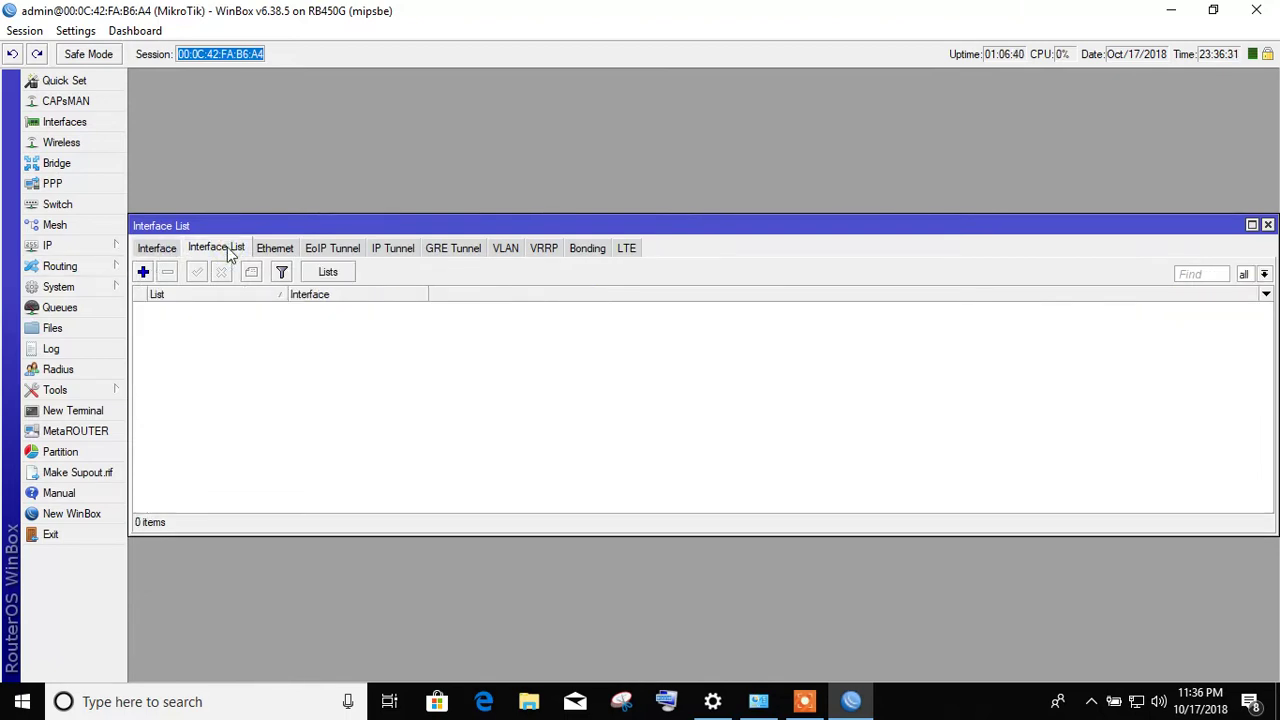
left_click(278, 247)
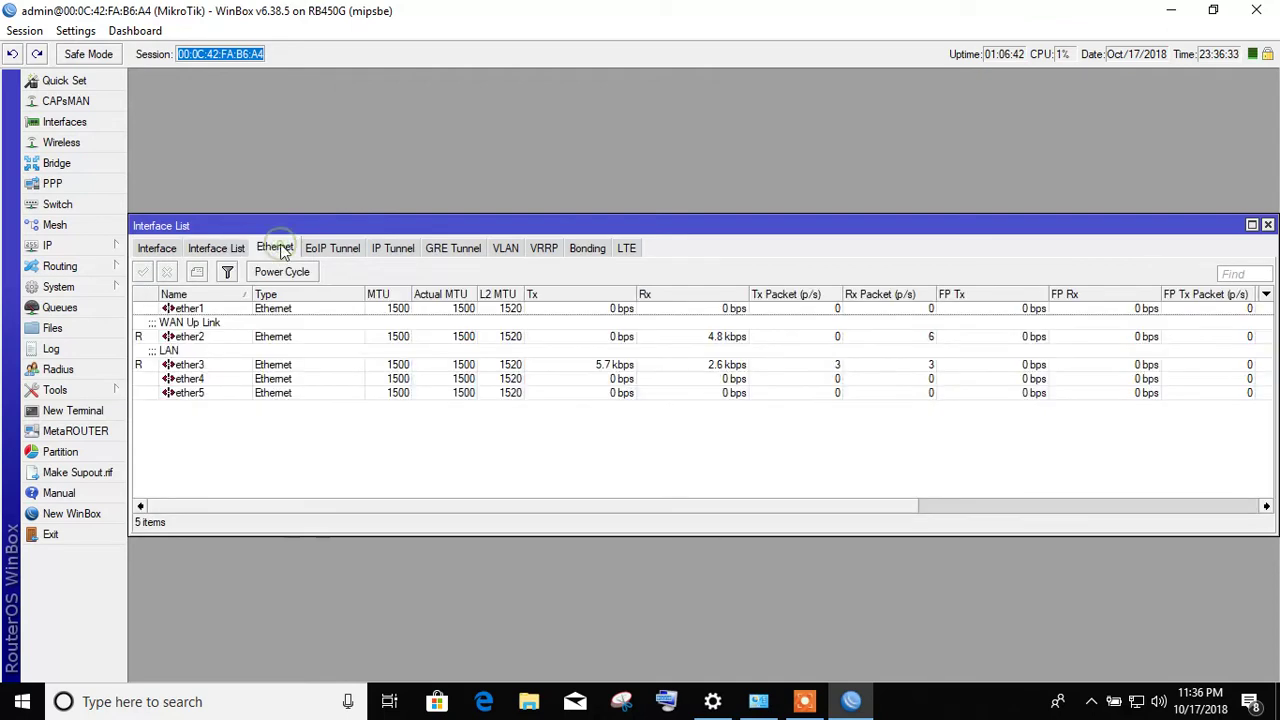
left_click(192, 310)
key("Down")
key("Down")
key("Down")
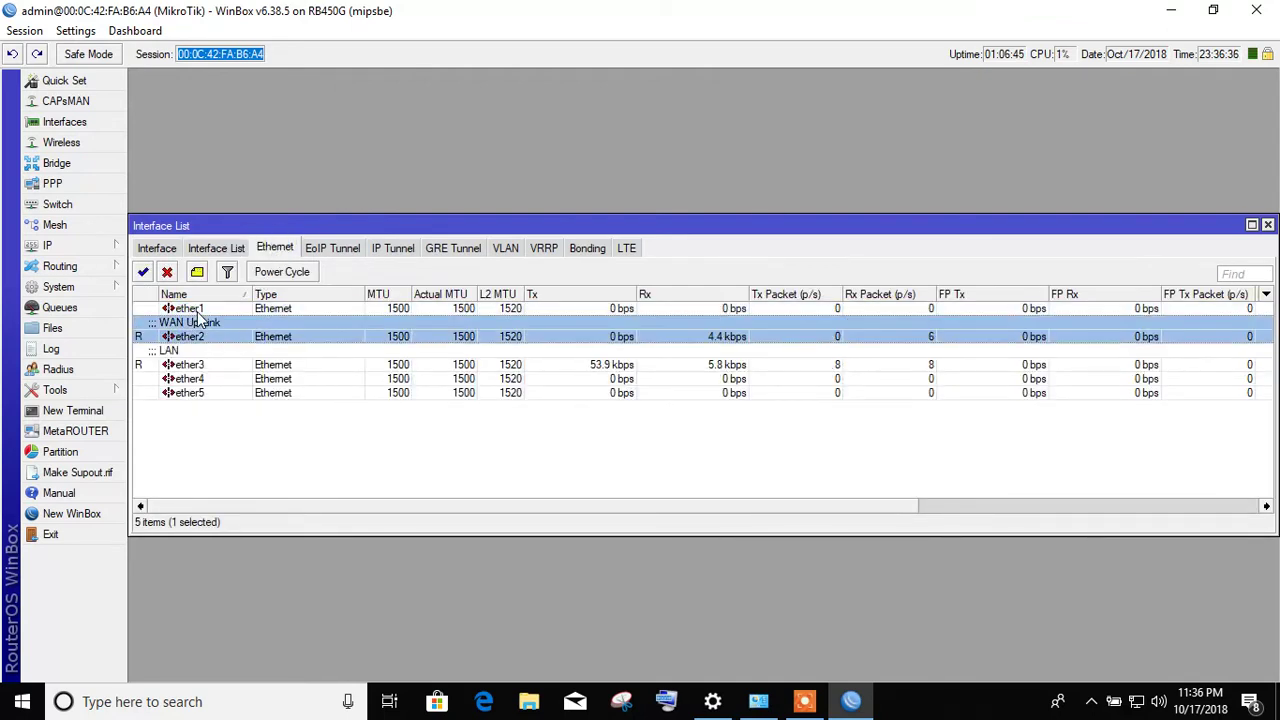
key("Up")
key("Up")
key("Up")
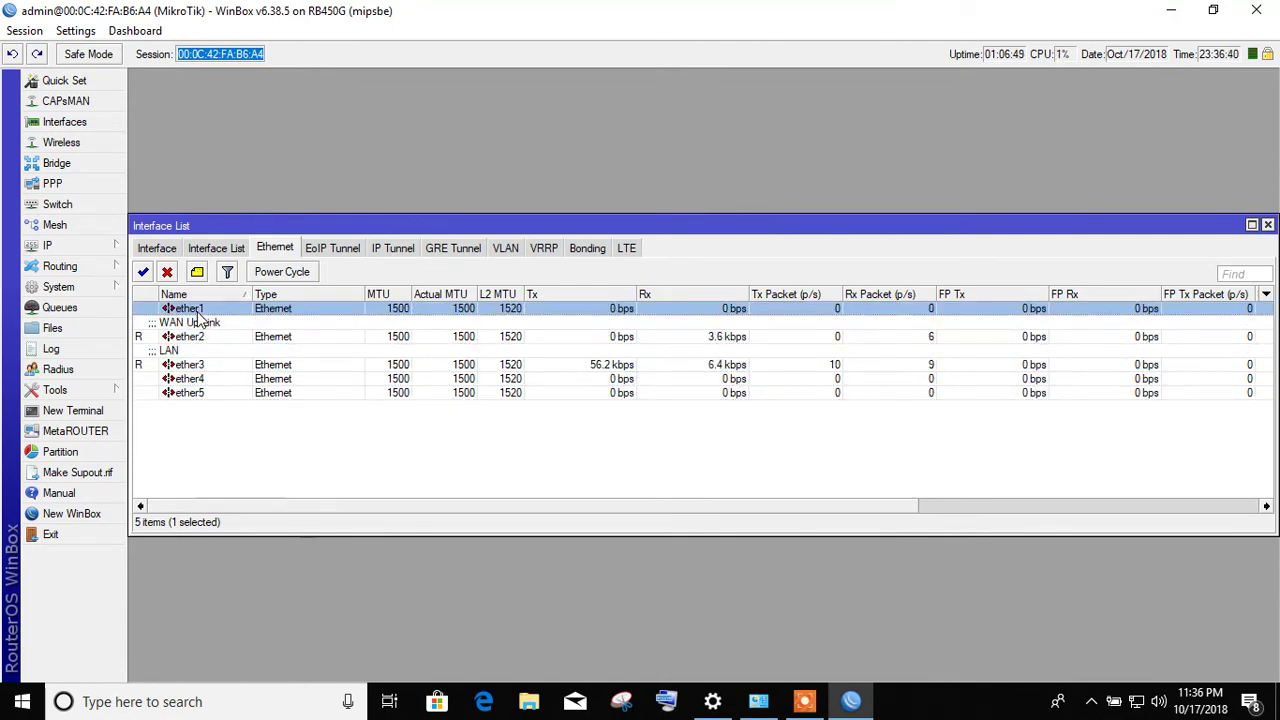
key("Down")
key("Down")
key("Down")
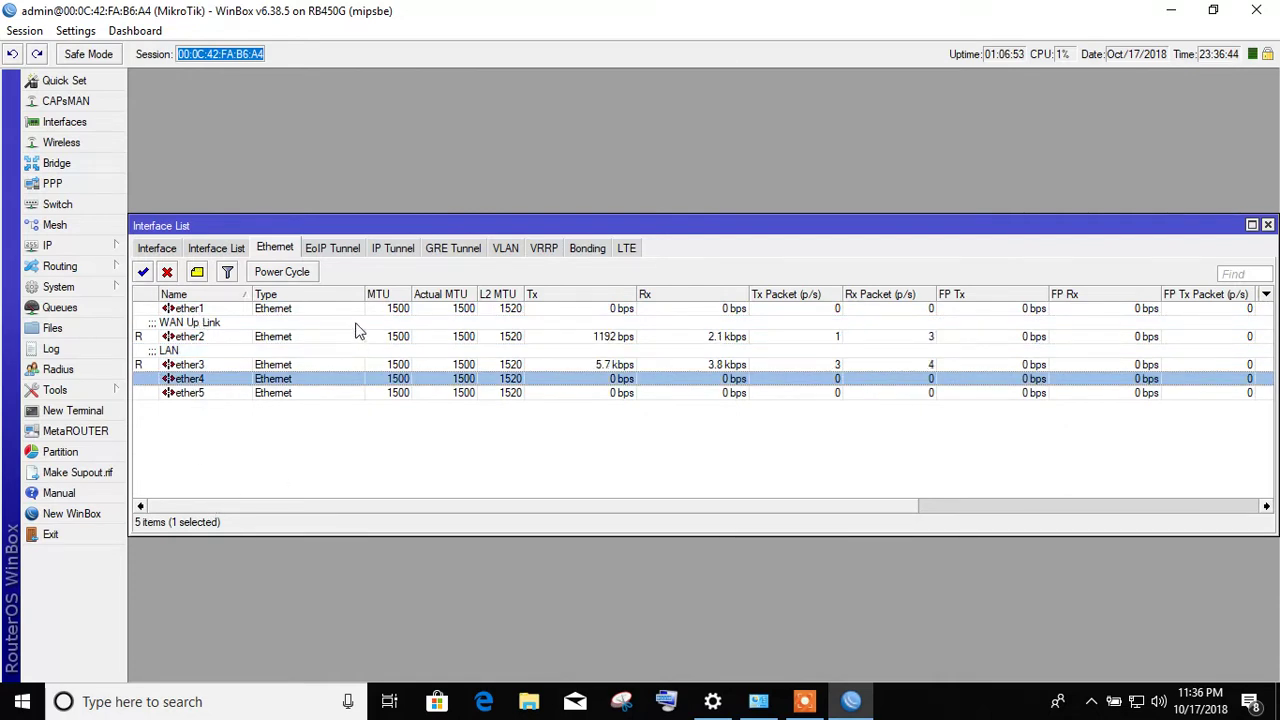
- Check the EoIP Tunnel, IP Tunnel, GRE Tunnel and VLAN tabs, all empty
left_click(343, 251)
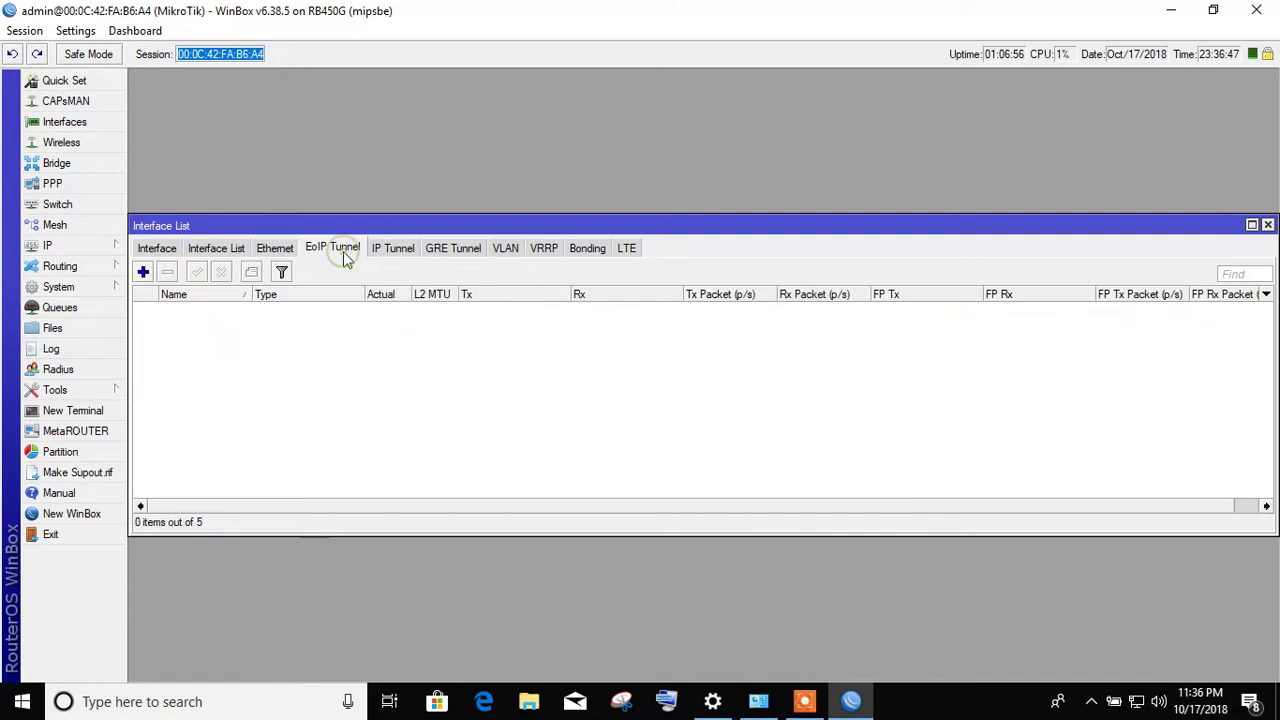
left_click(397, 254)
left_click(476, 254)
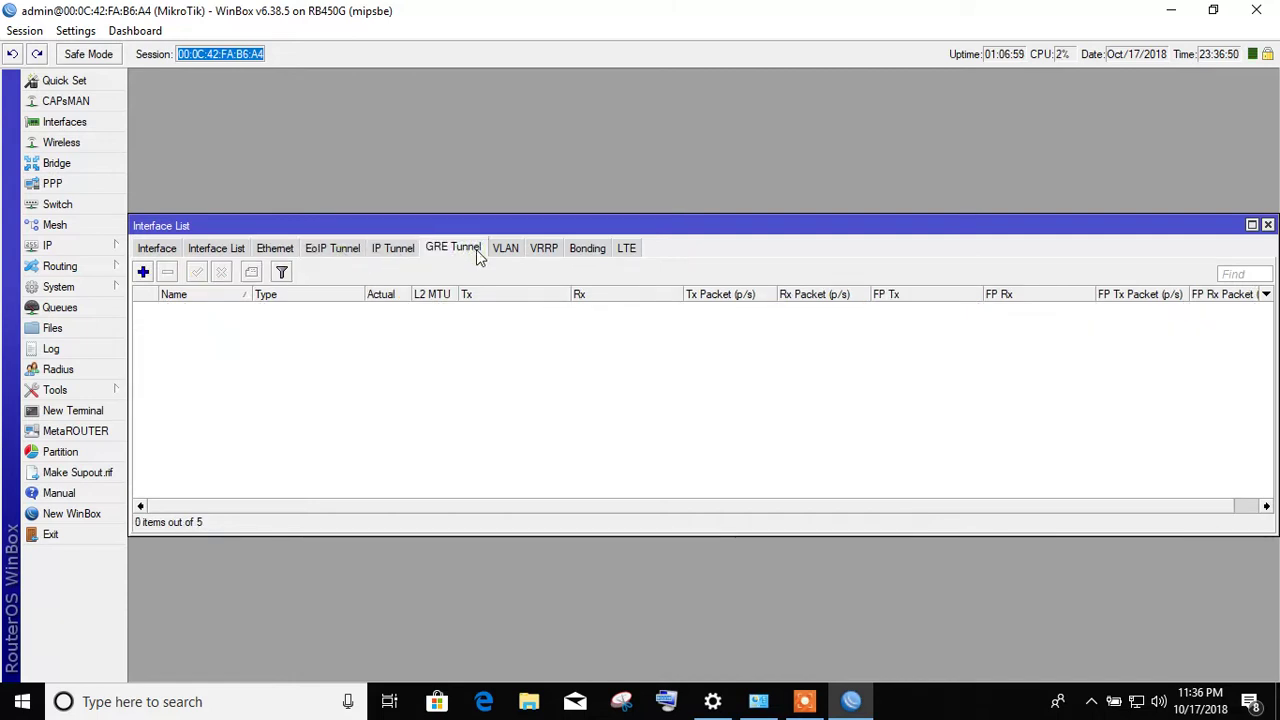
left_click(505, 250)
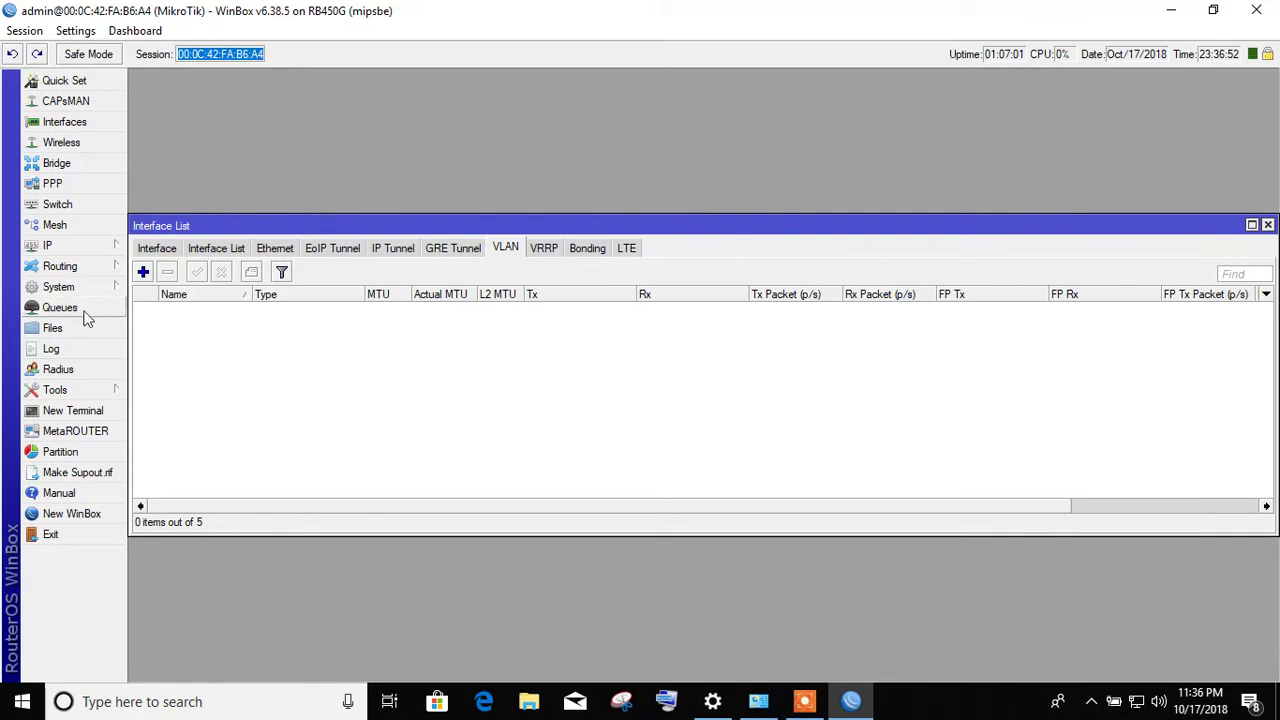
- Add vlan10 with VLAN ID 10 on ether5, check its Loop Protect, Status and Traffic tabs, and save
left_click(143, 272)
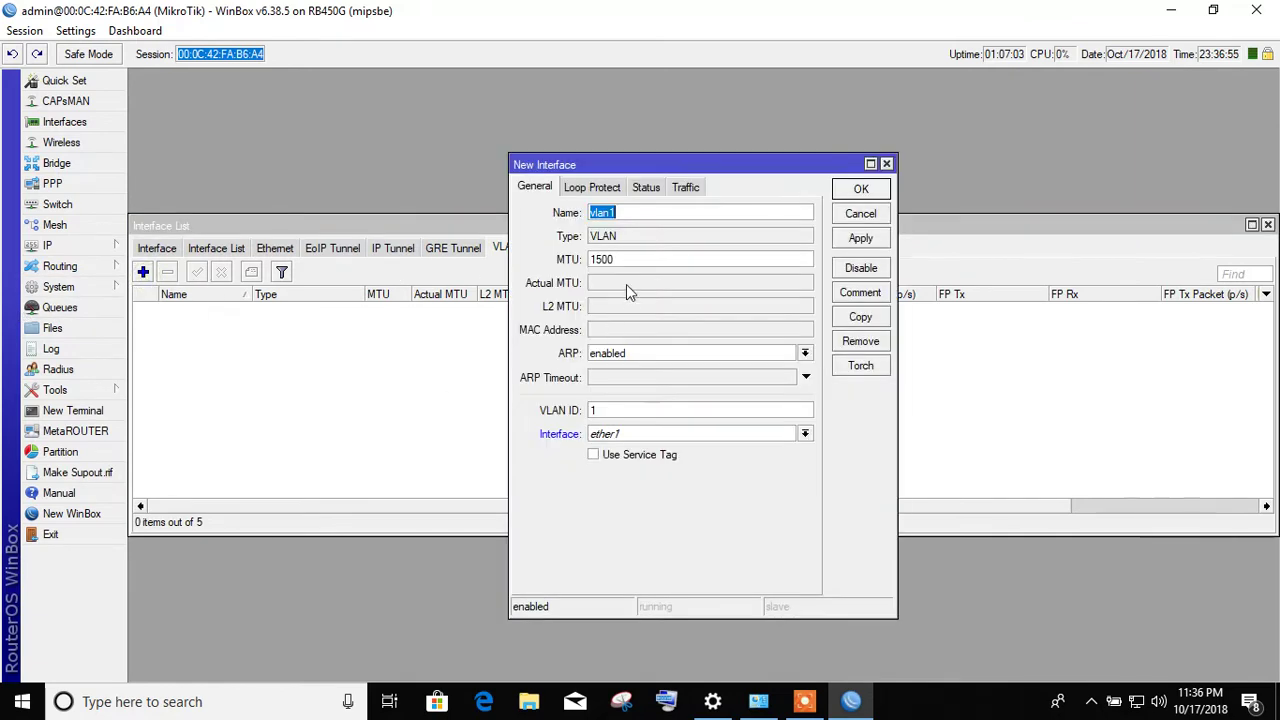
left_click(623, 213)
type("0")
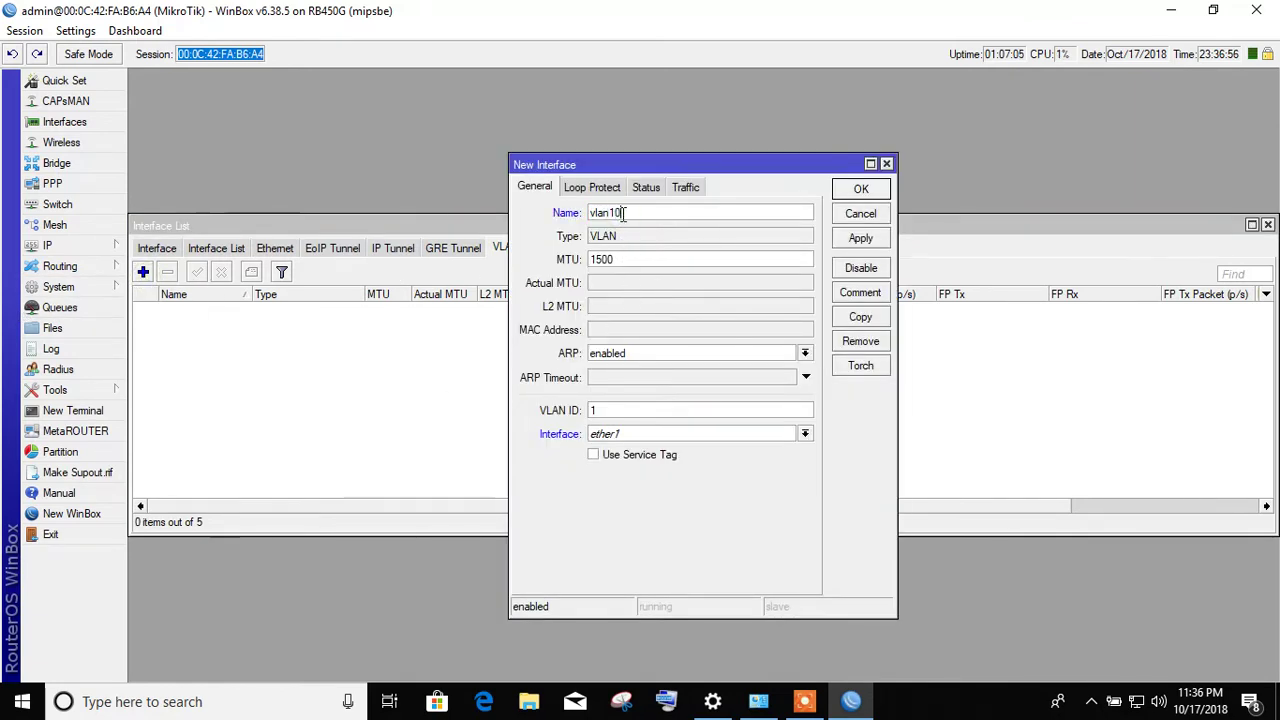
double_click(599, 409)
type("10")
left_click(646, 434)
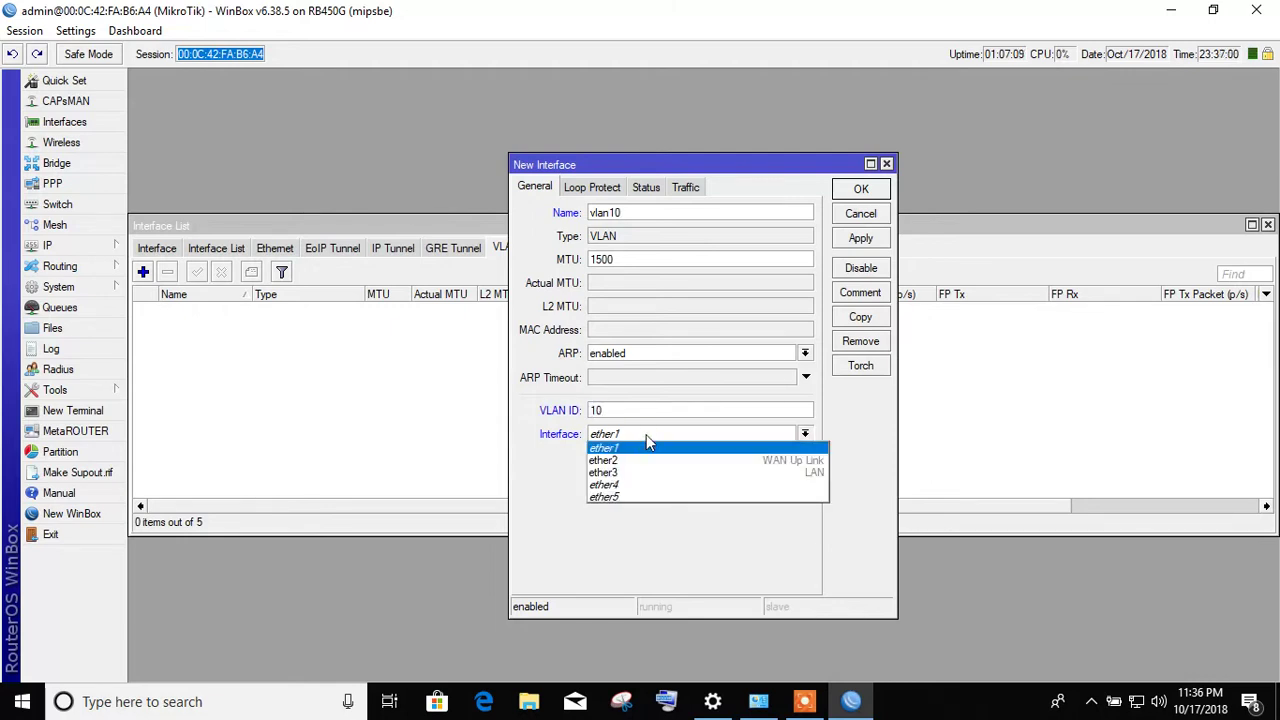
left_click(630, 497)
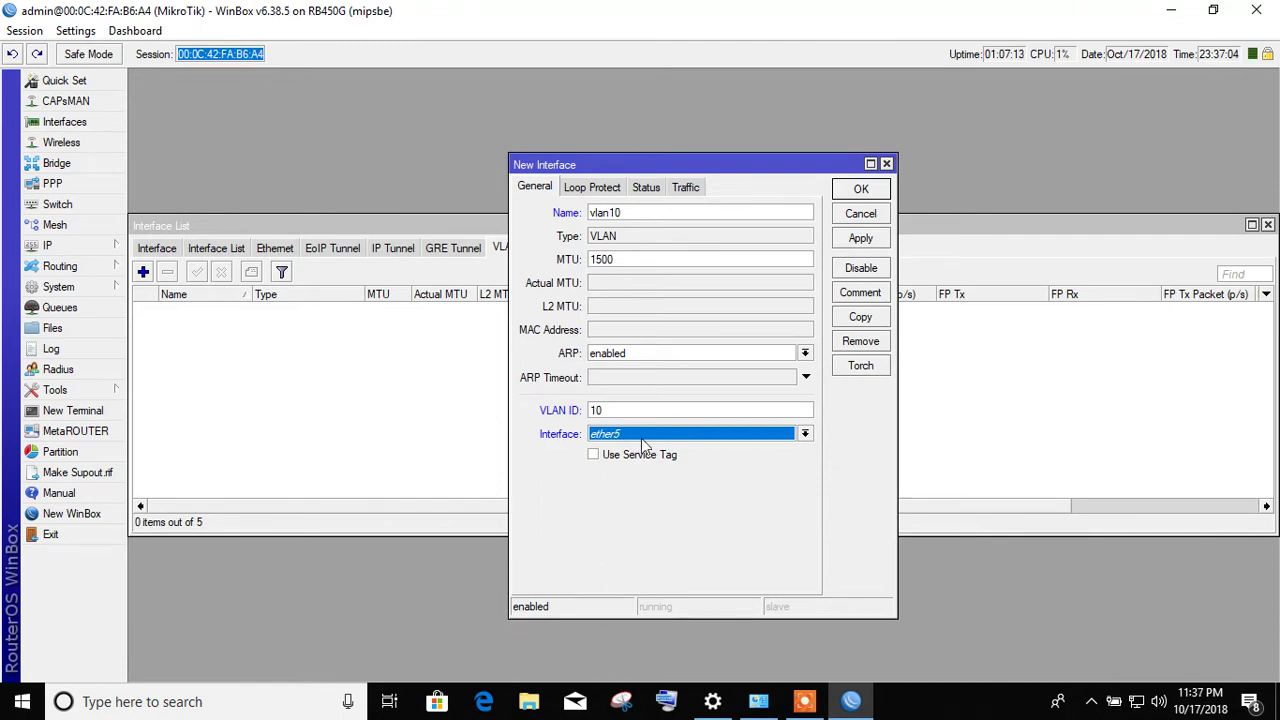
left_click(592, 187)
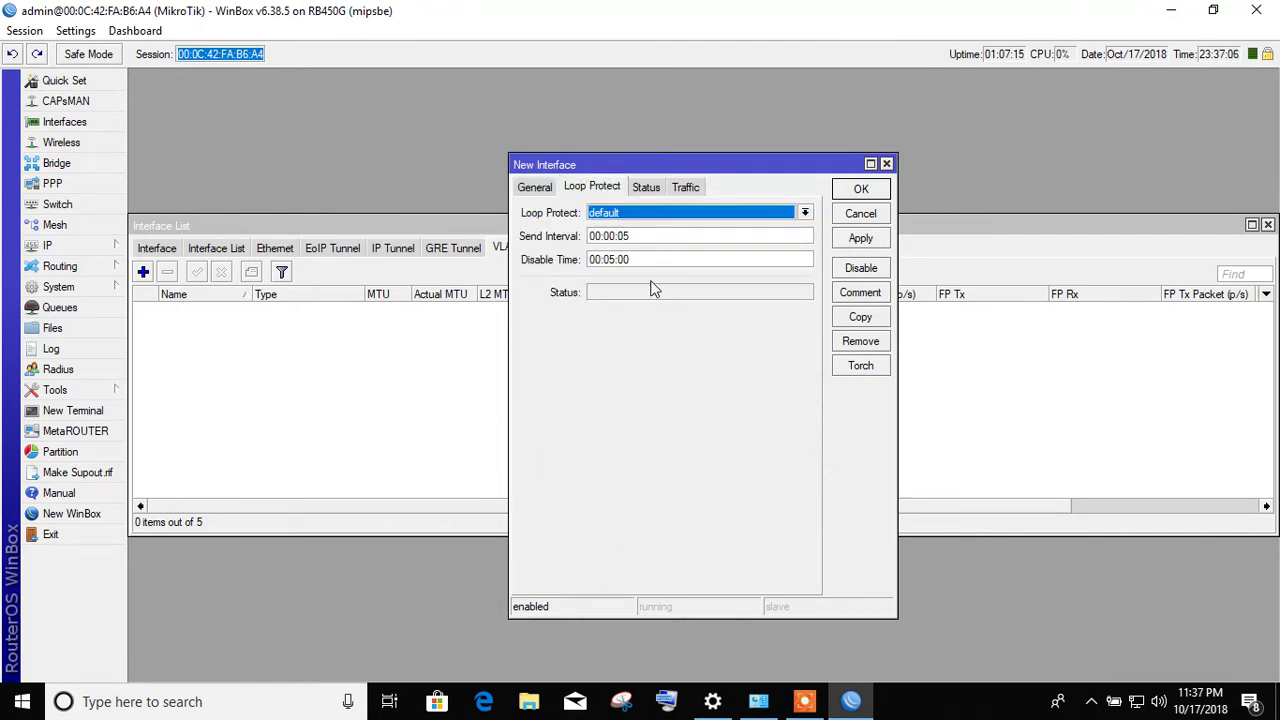
left_click(646, 186)
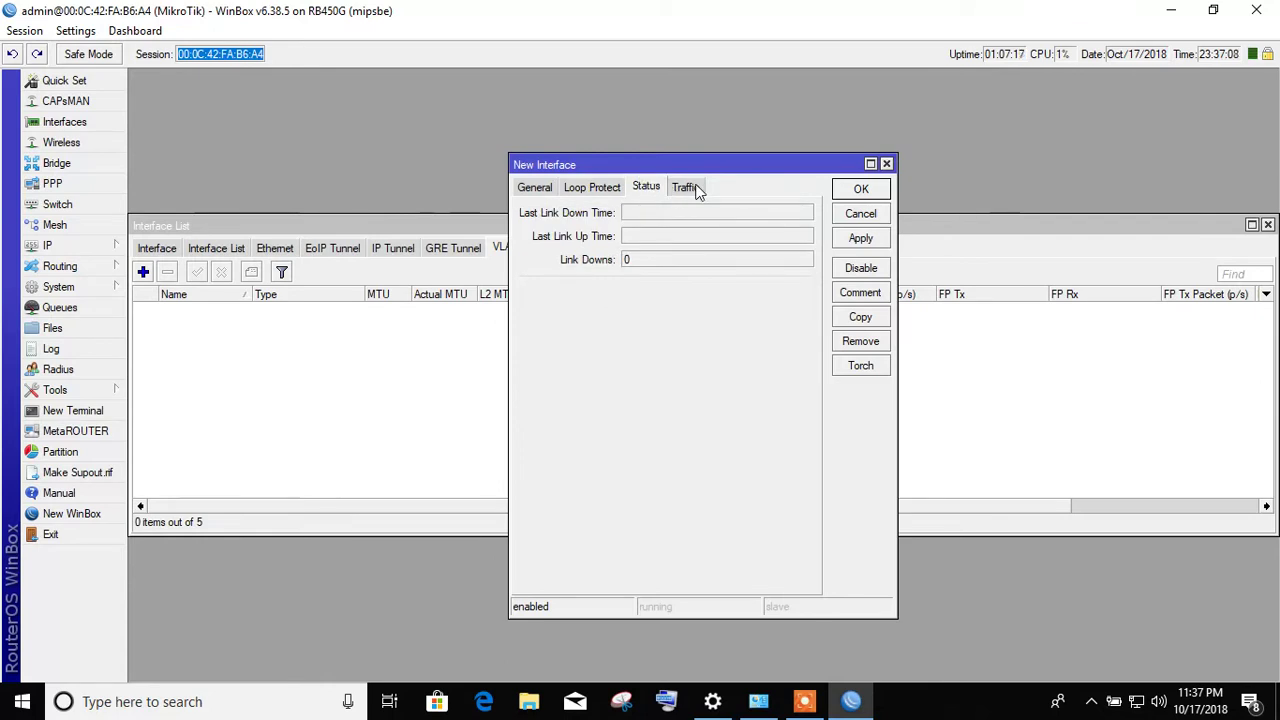
left_click(690, 189)
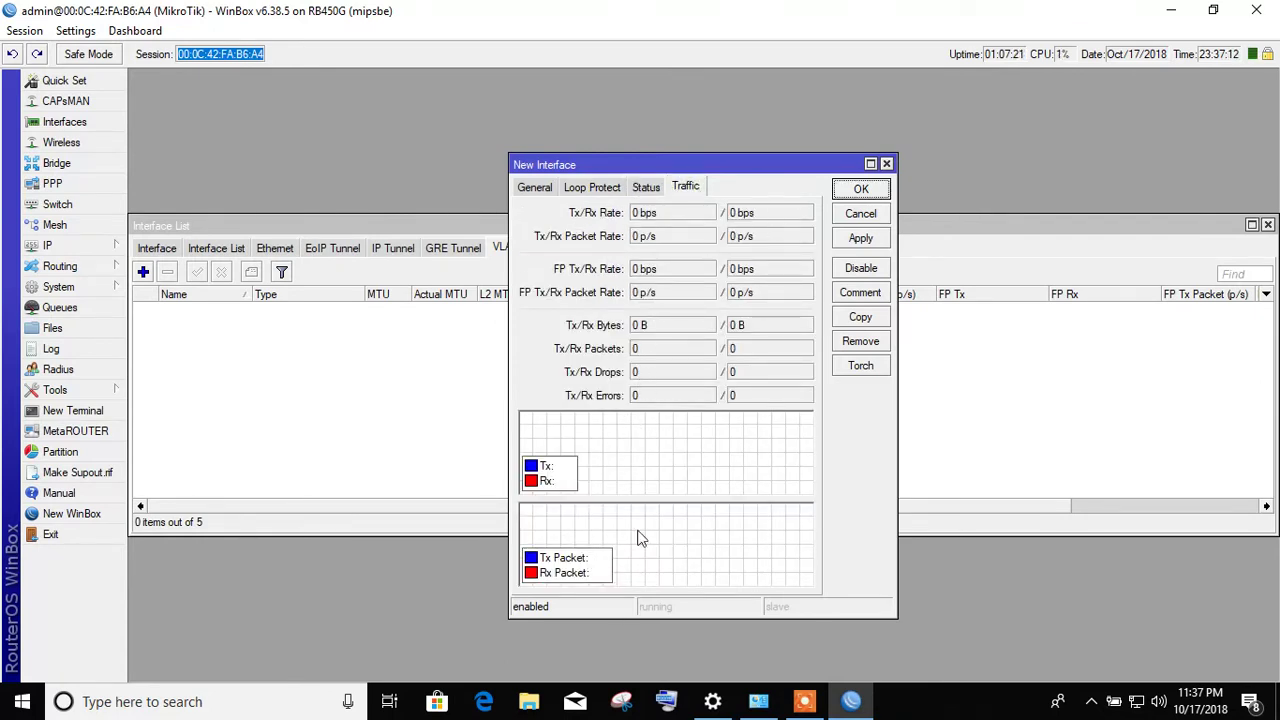
left_click(879, 248)
left_click(850, 192)
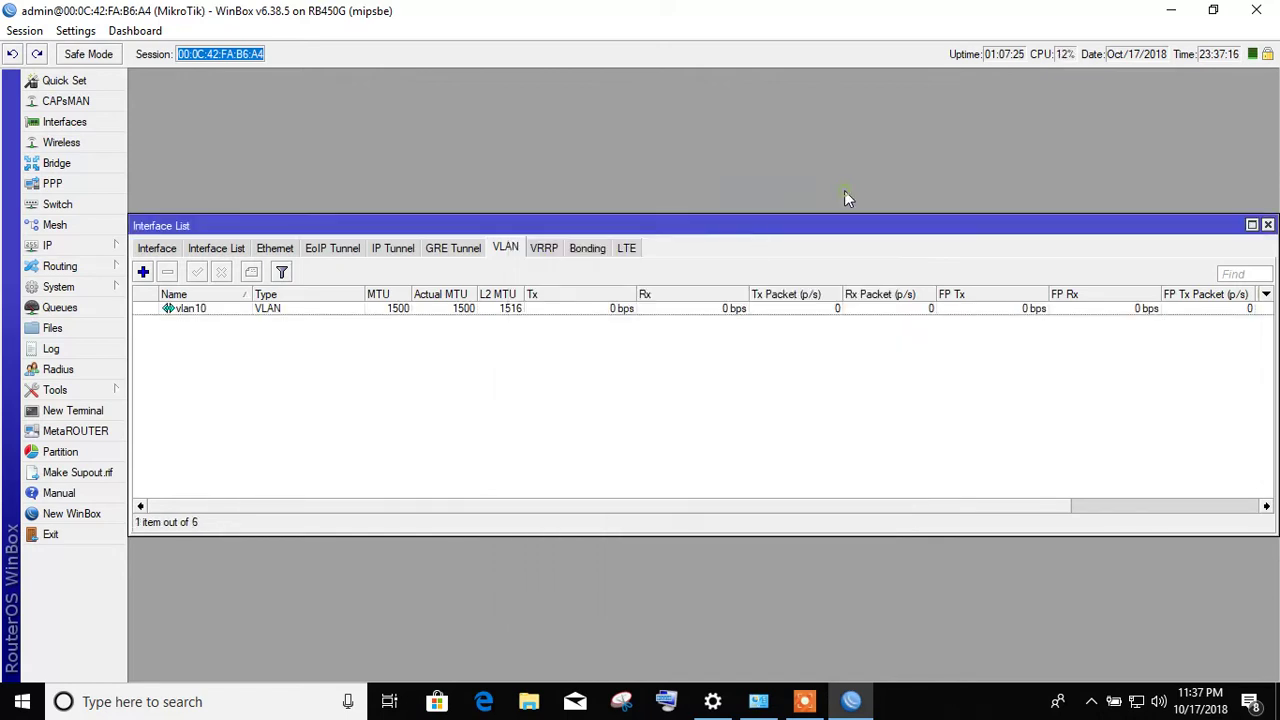
- Reopen vlan10, capture its live traffic in Torch, then close Torch and the vlan10 settings
double_click(225, 311)
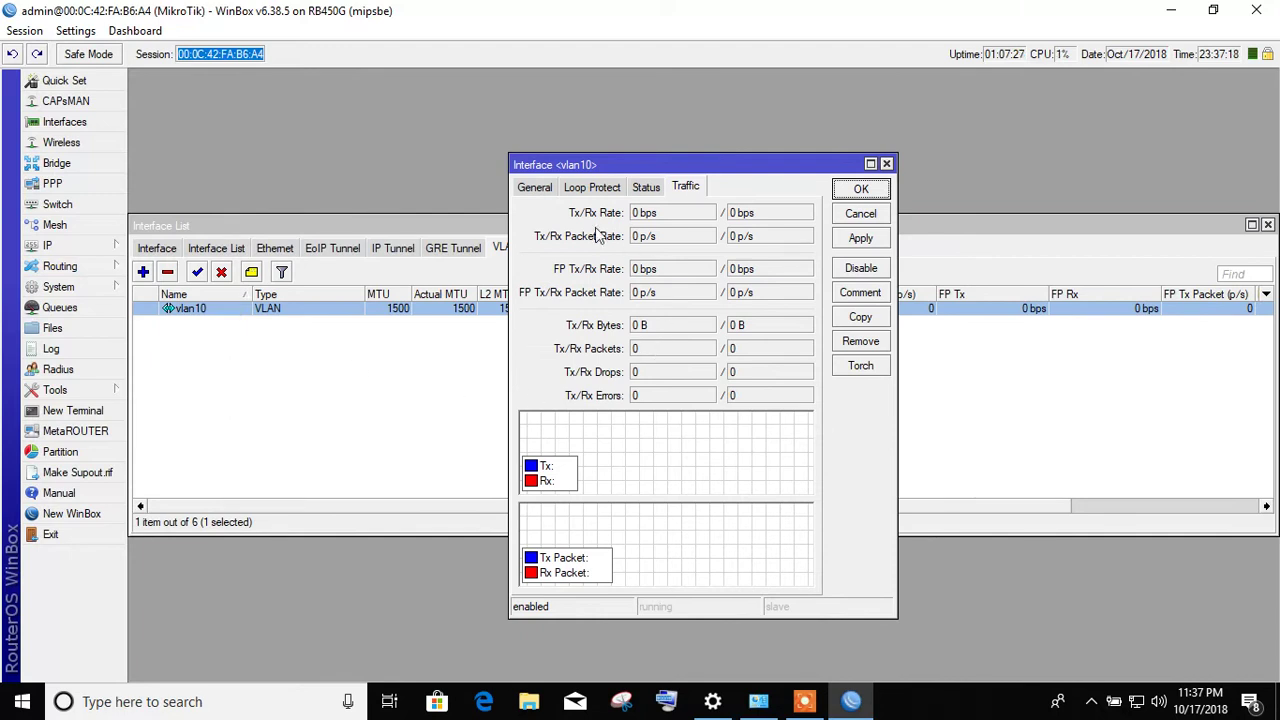
left_click(534, 188)
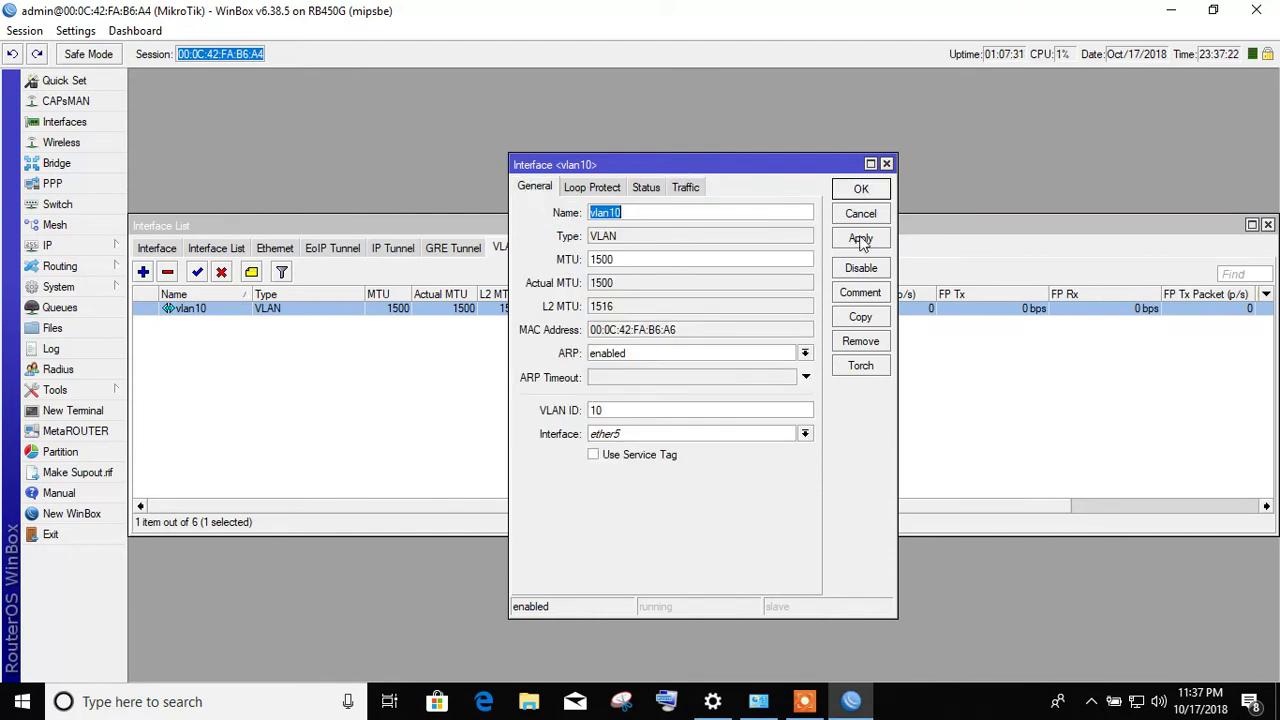
left_click(868, 189)
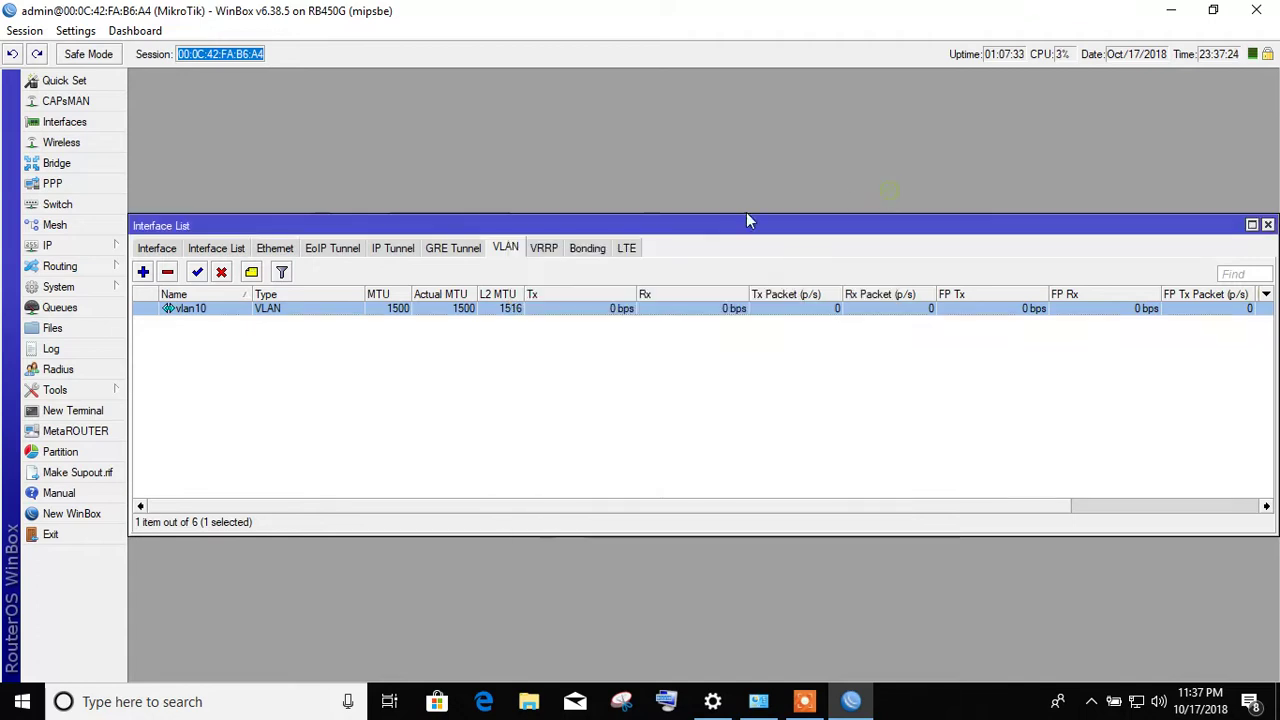
double_click(305, 318)
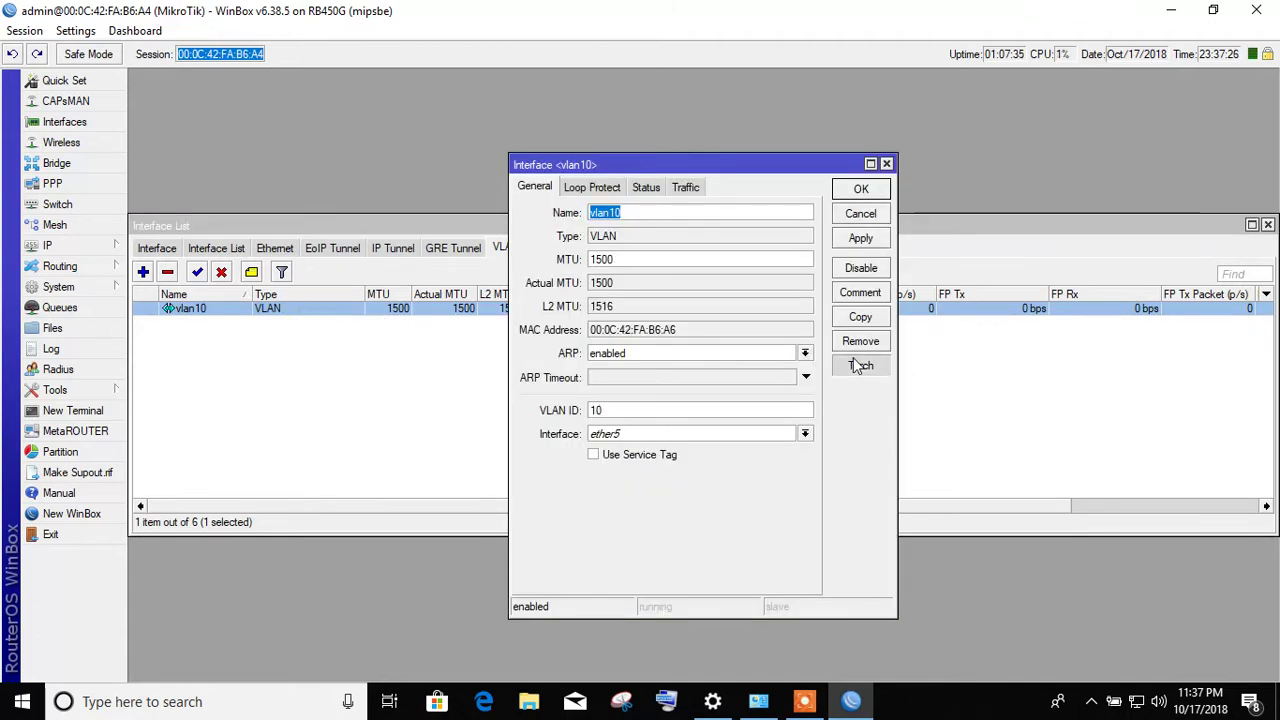
left_click(855, 362)
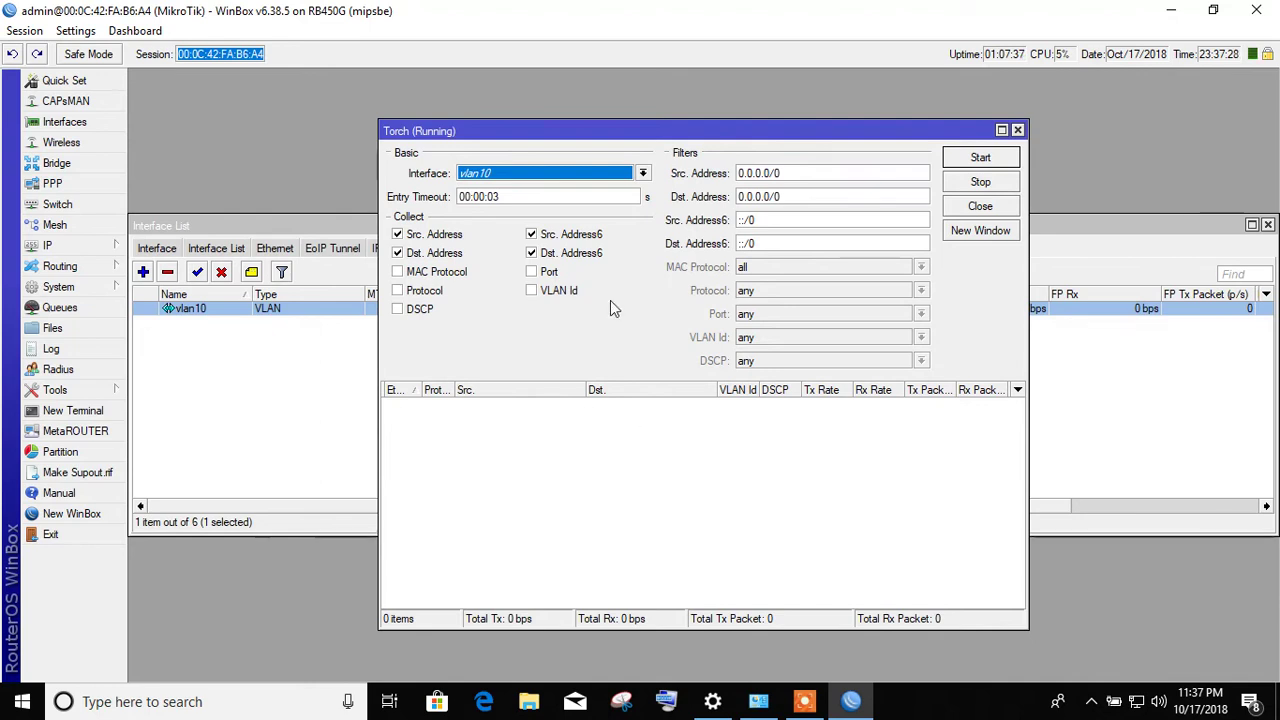
left_click(643, 174)
left_click(643, 174)
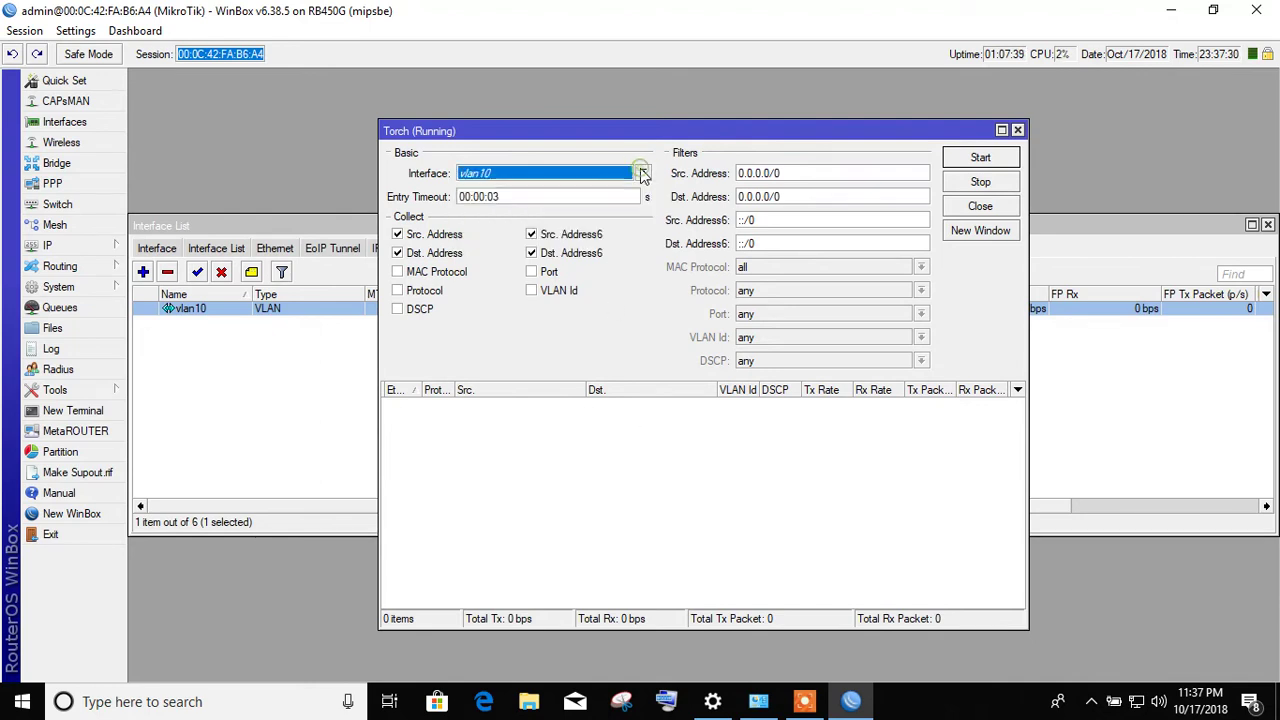
left_click(968, 162)
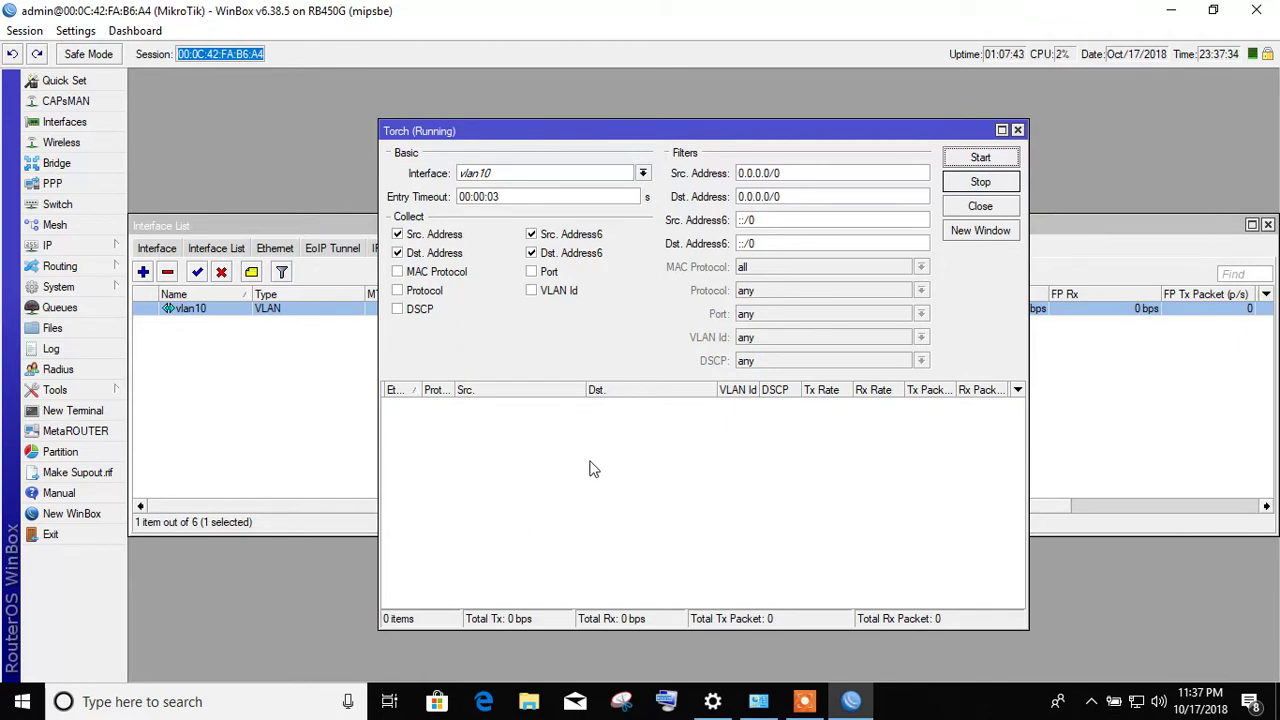
left_click(980, 206)
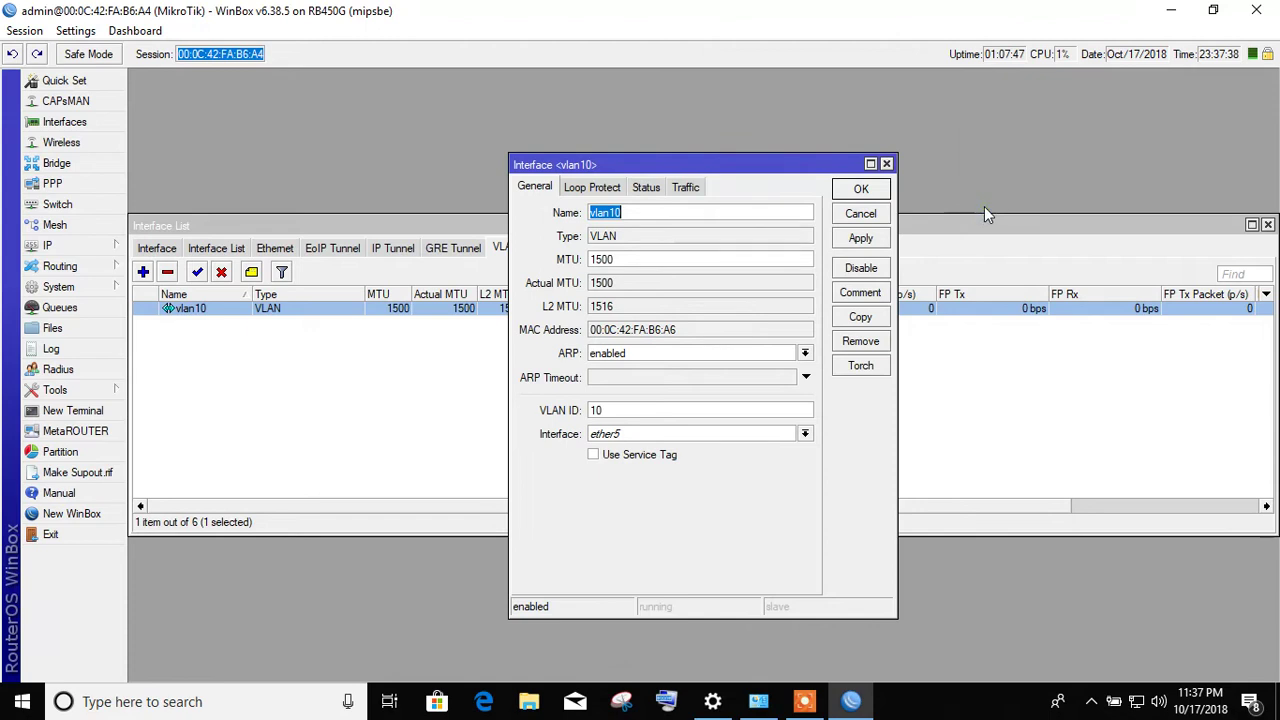
left_click(862, 190)
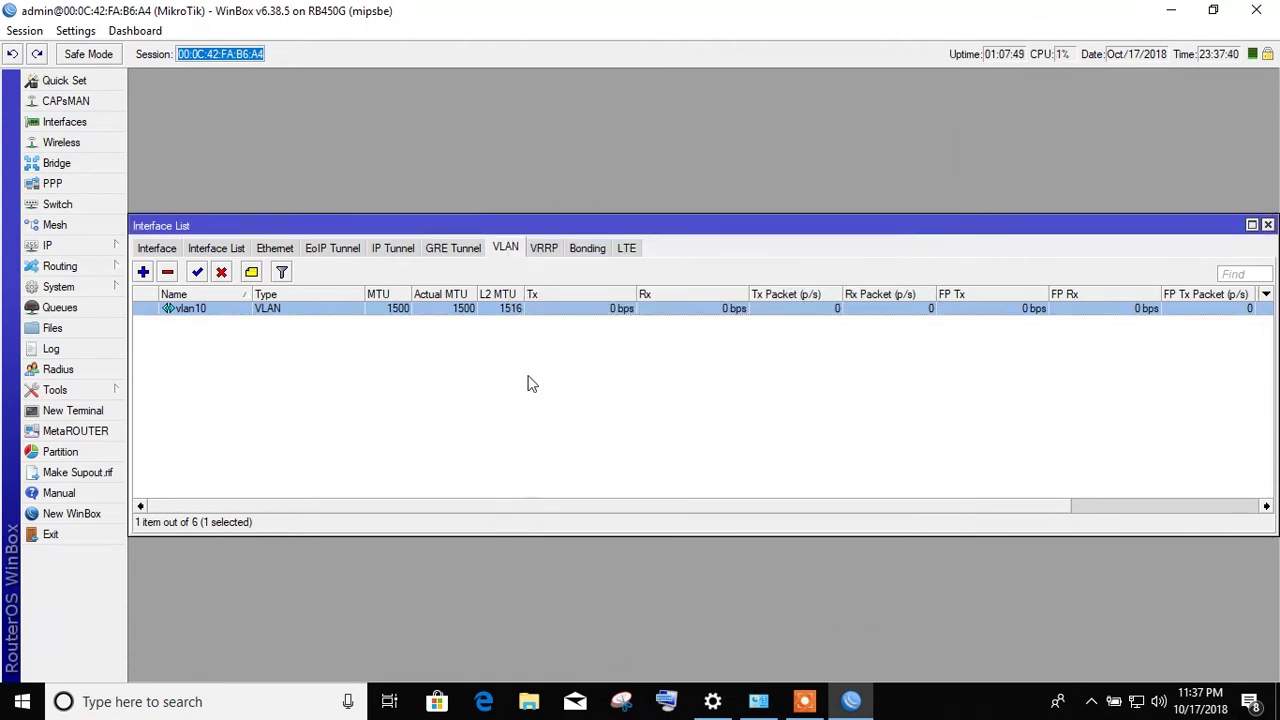
- View the VRRP, Bonding and LTE interface tabs, then close the Interface List
left_click(555, 255)
left_click(592, 253)
left_click(626, 250)
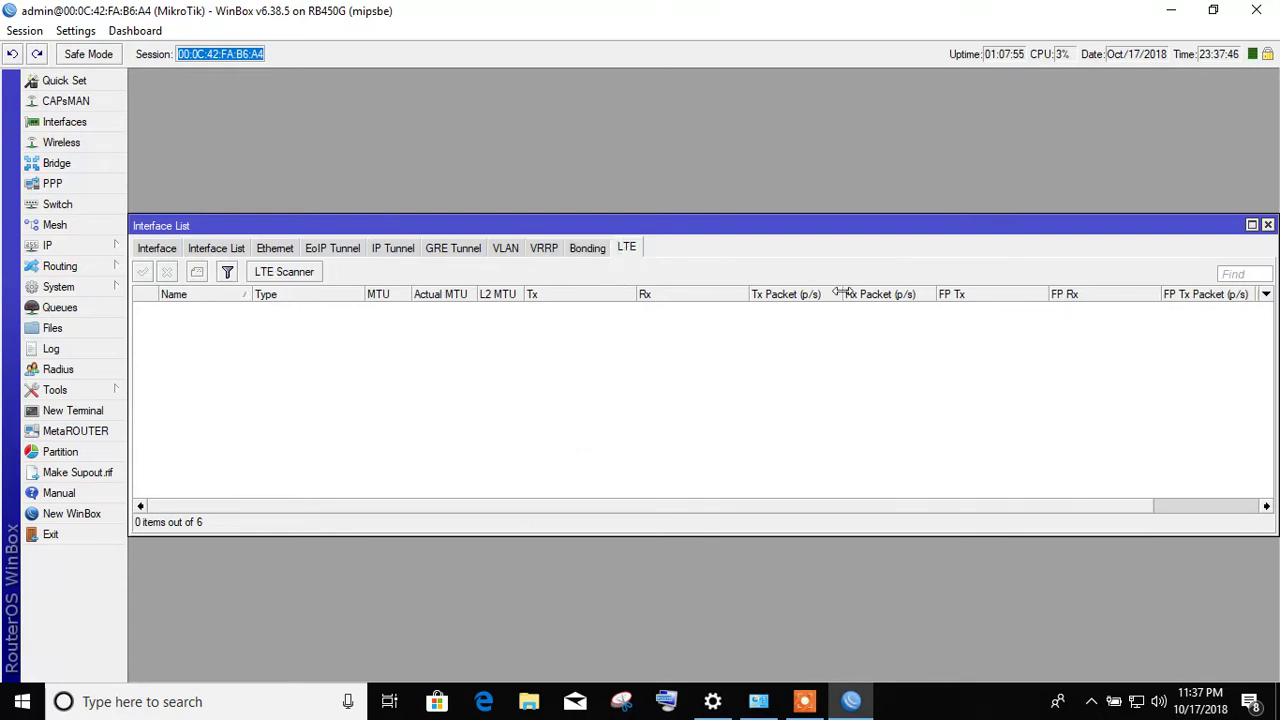
left_click(1267, 225)
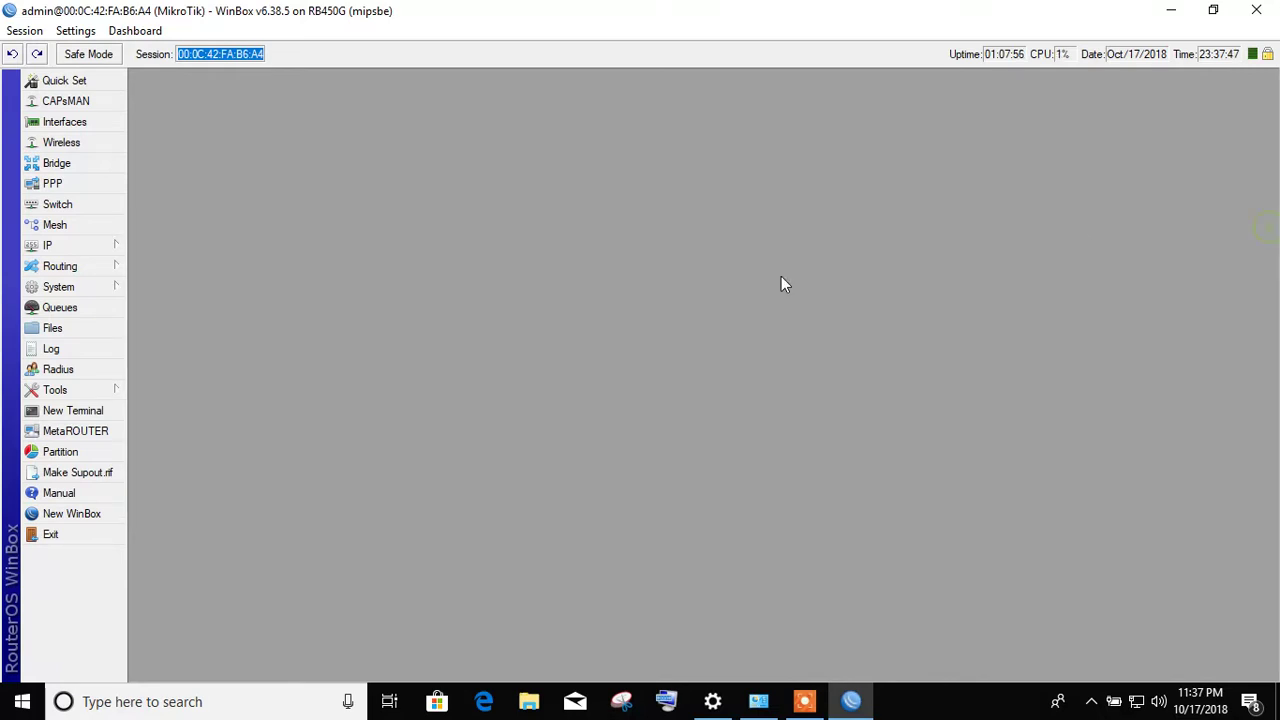
- Review the wireless Interfaces, Nstreme Dual, Access List, Registration, Connect List, Security Profiles and Channels tables, then close them
left_click(84, 146)
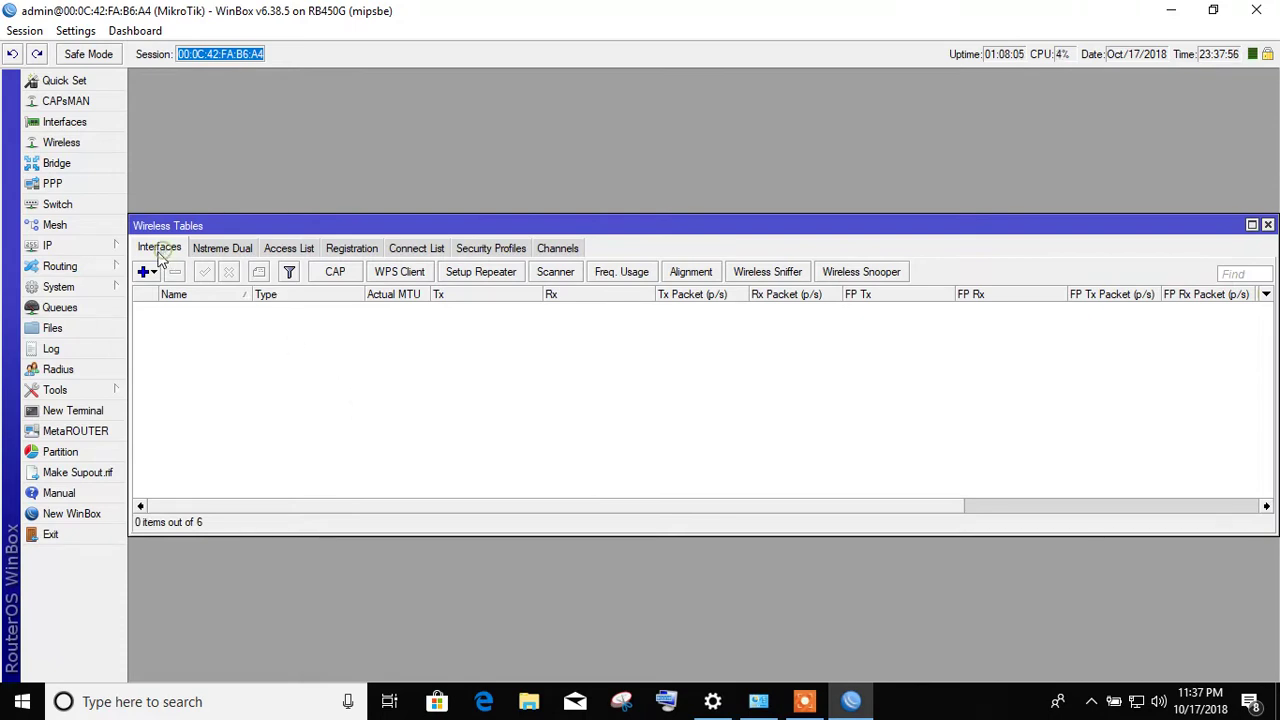
left_click(146, 271)
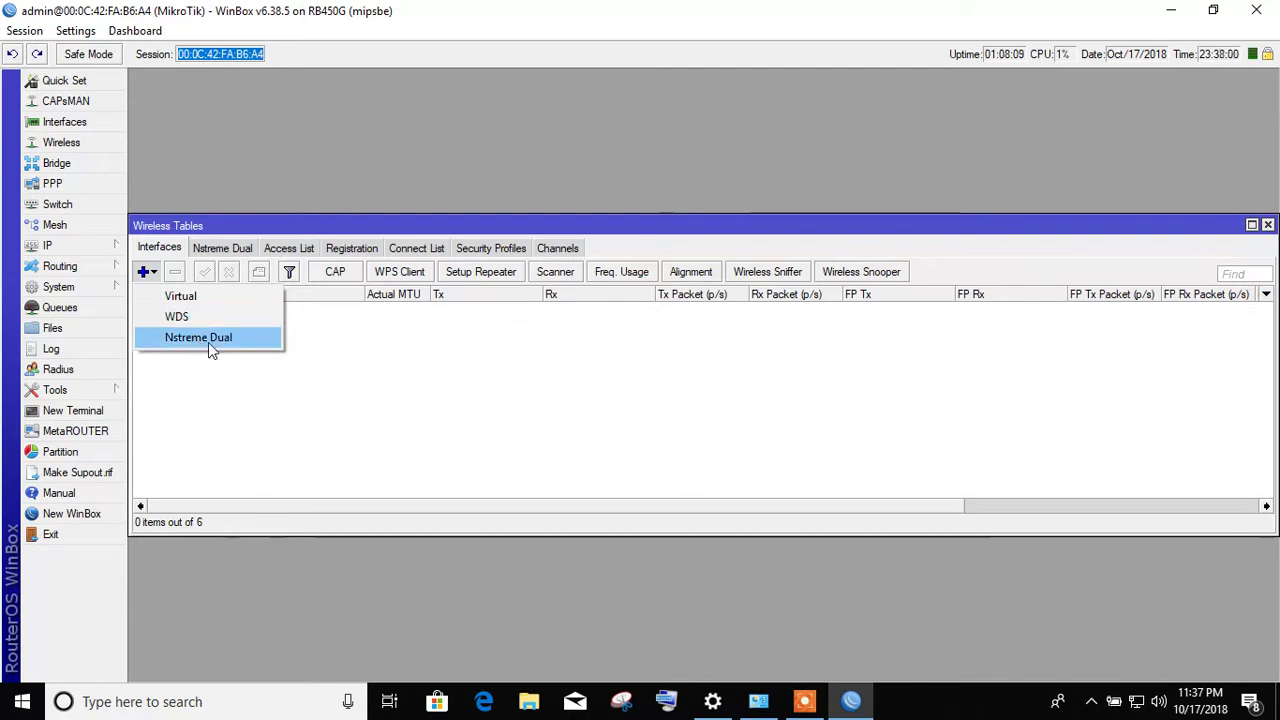
left_click(237, 250)
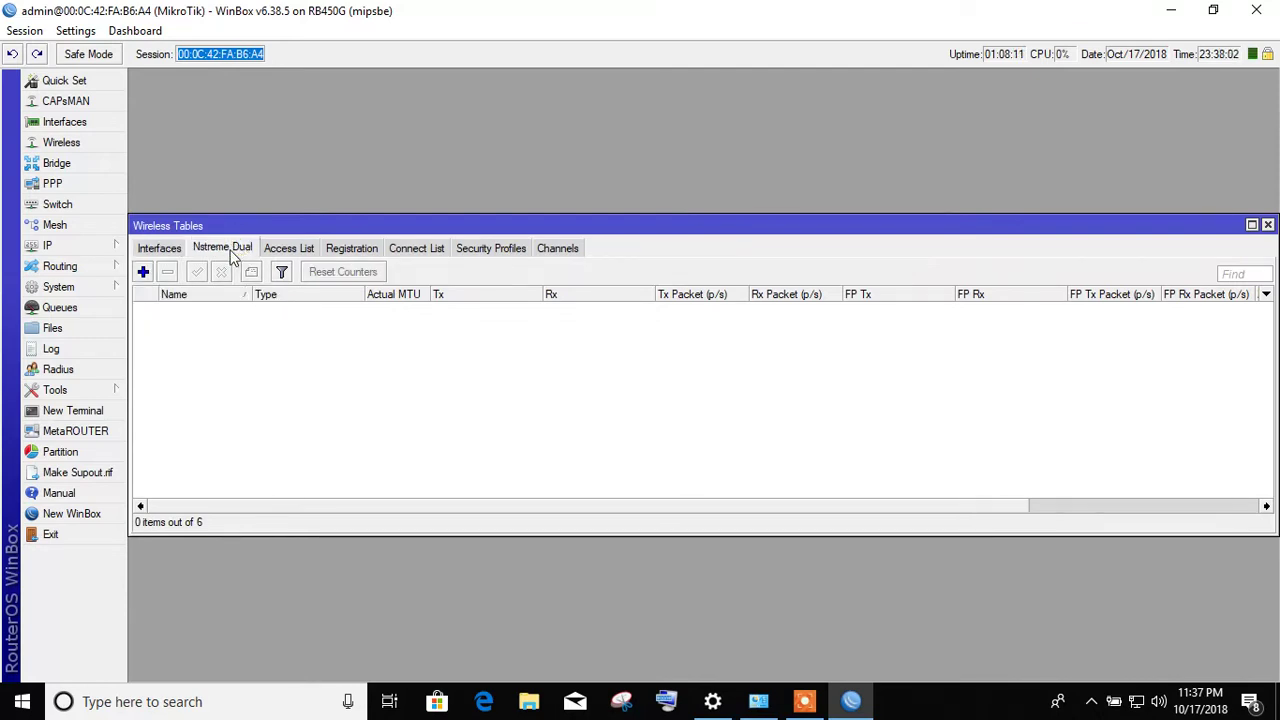
left_click(300, 254)
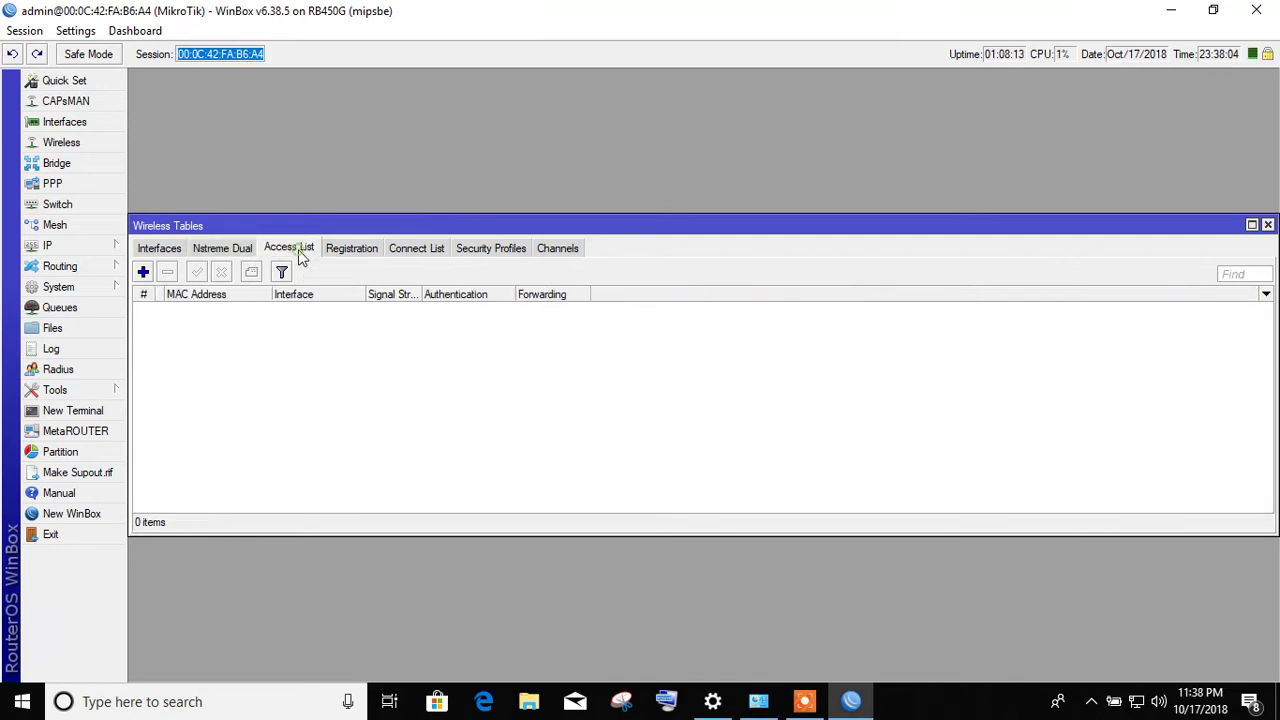
left_click(348, 252)
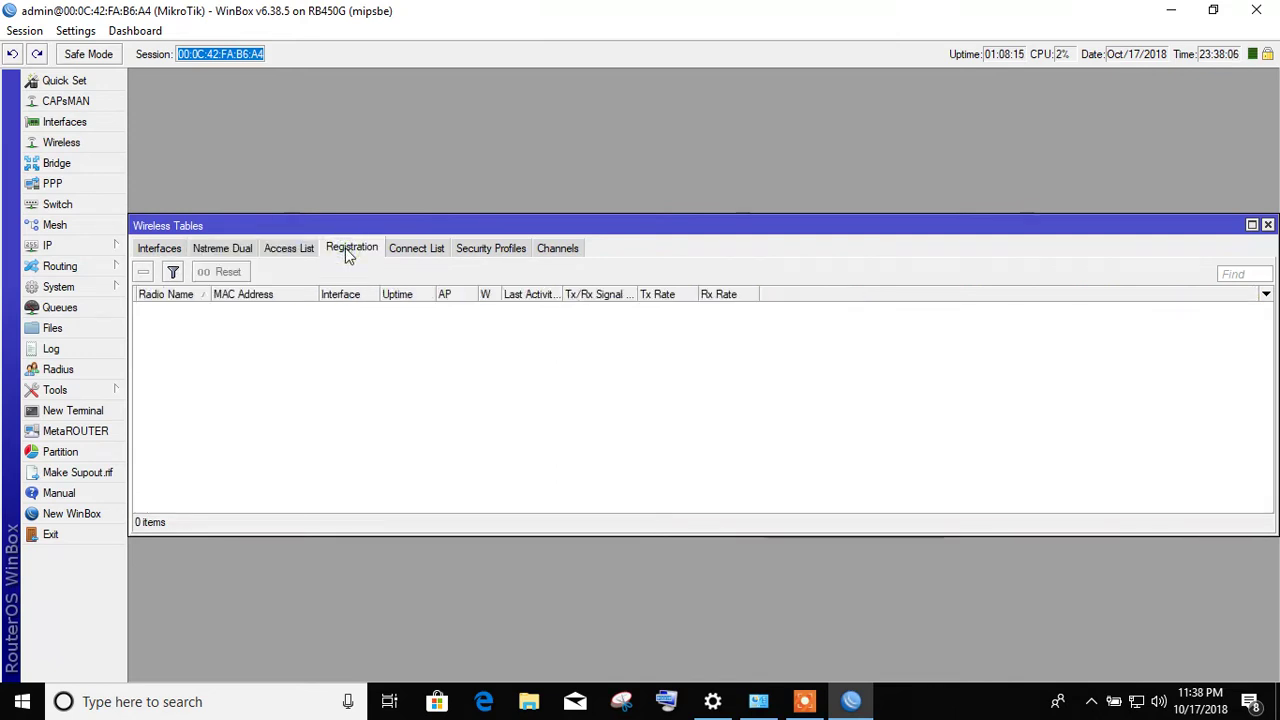
left_click(427, 255)
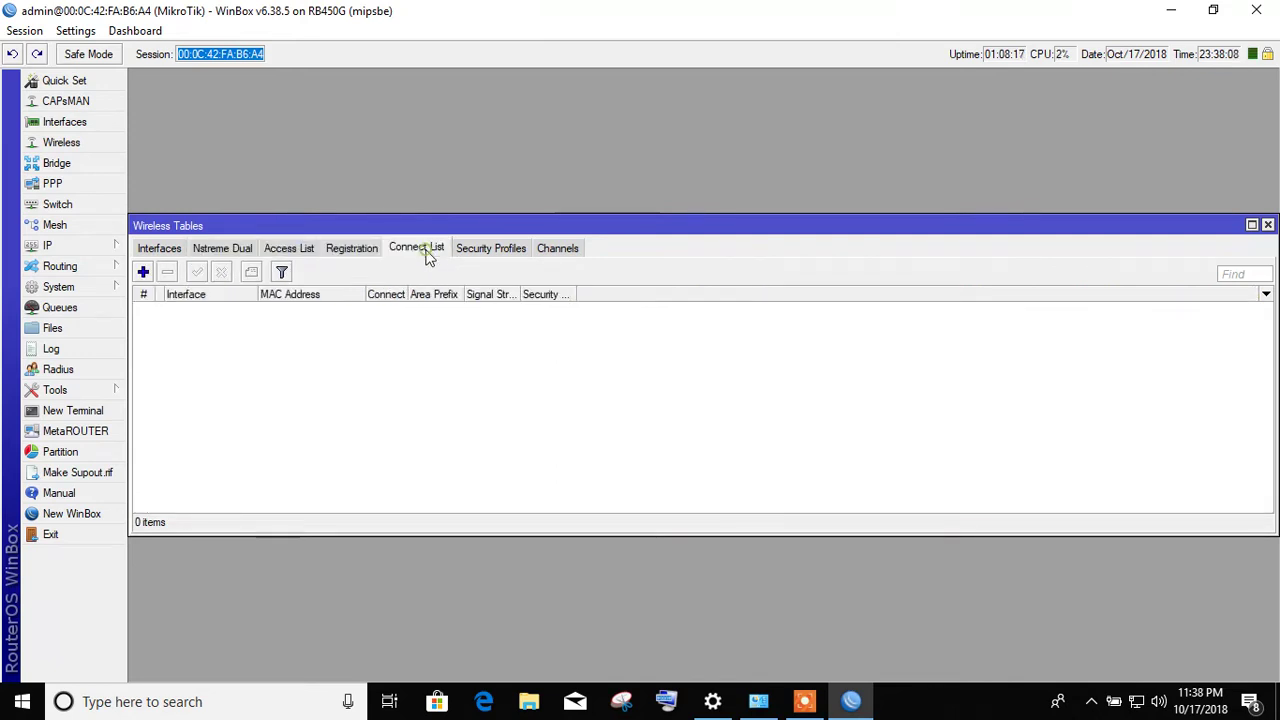
left_click(487, 256)
left_click(576, 250)
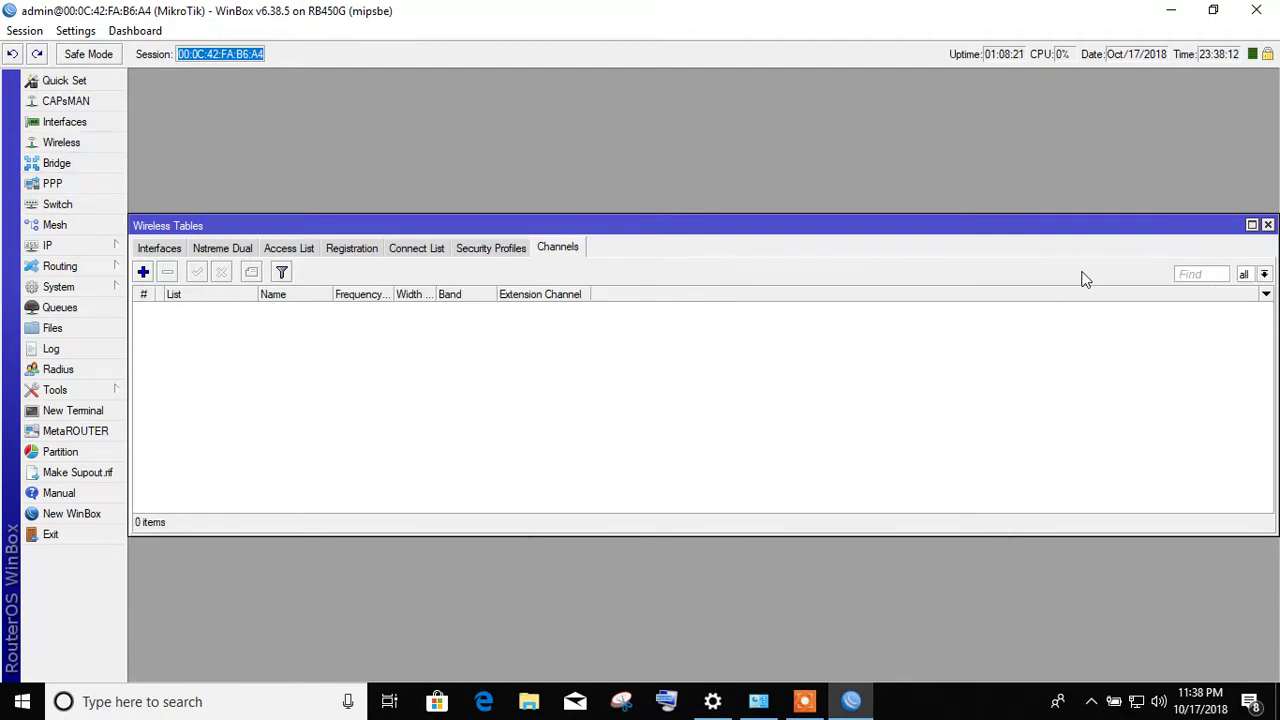
left_click(1267, 226)
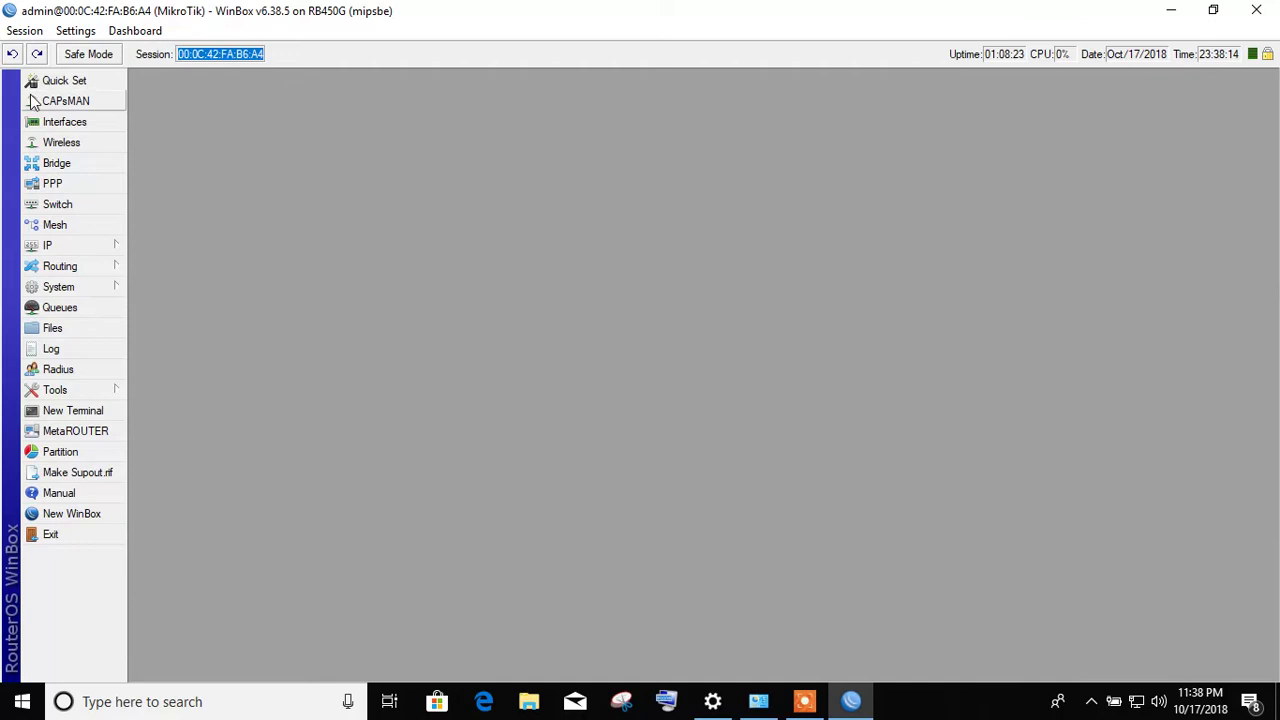
- Create bridge1 with ARP left enabled, checking its STP, Status and Traffic tabs before saving
left_click(57, 165)
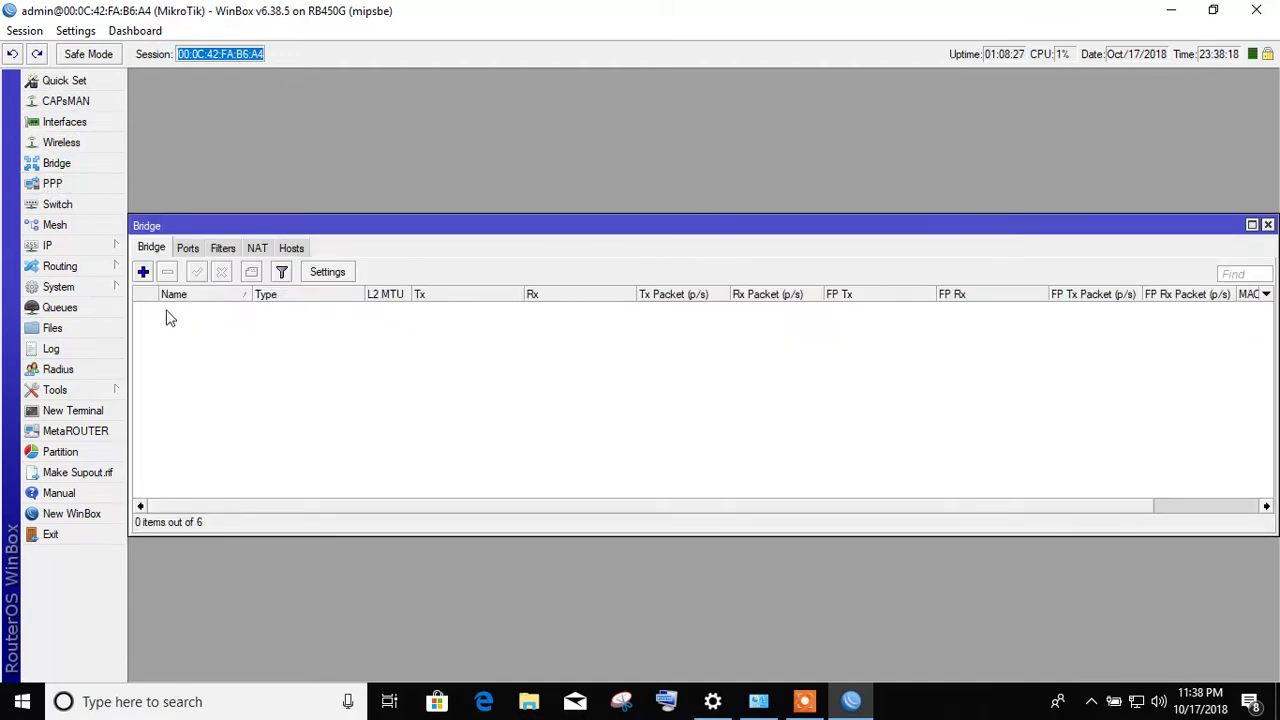
left_click(143, 272)
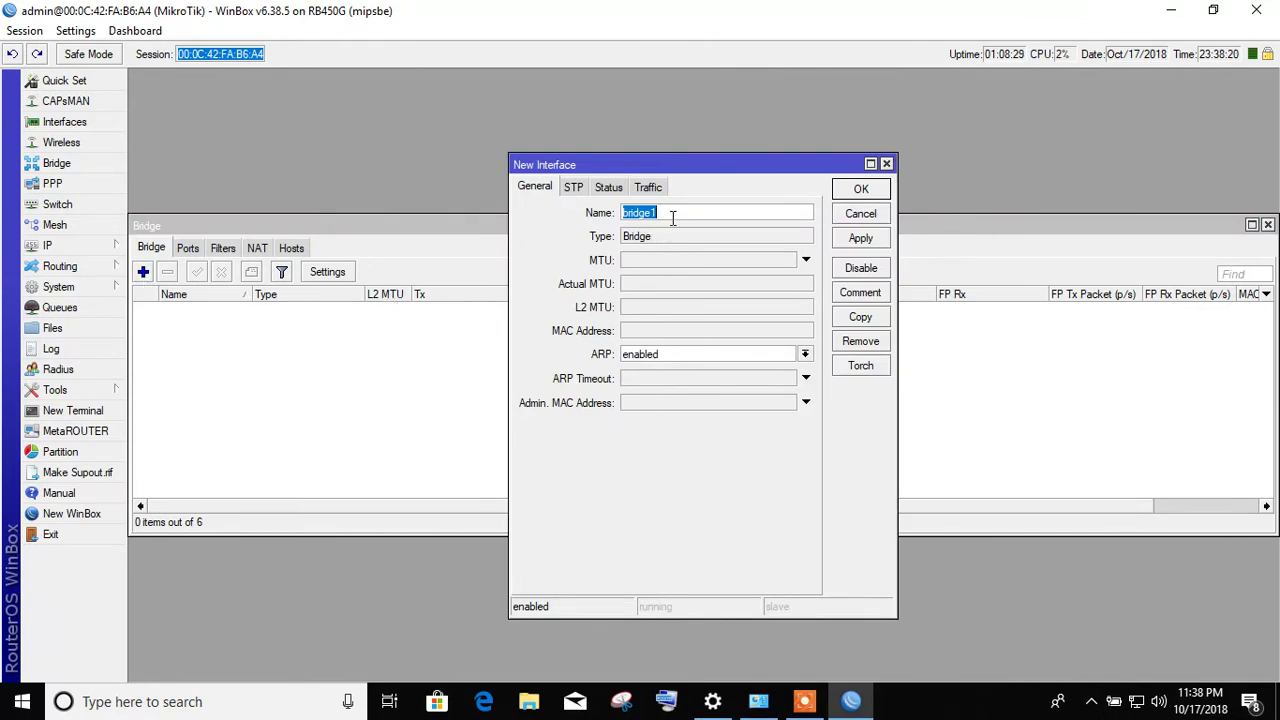
left_click(667, 356)
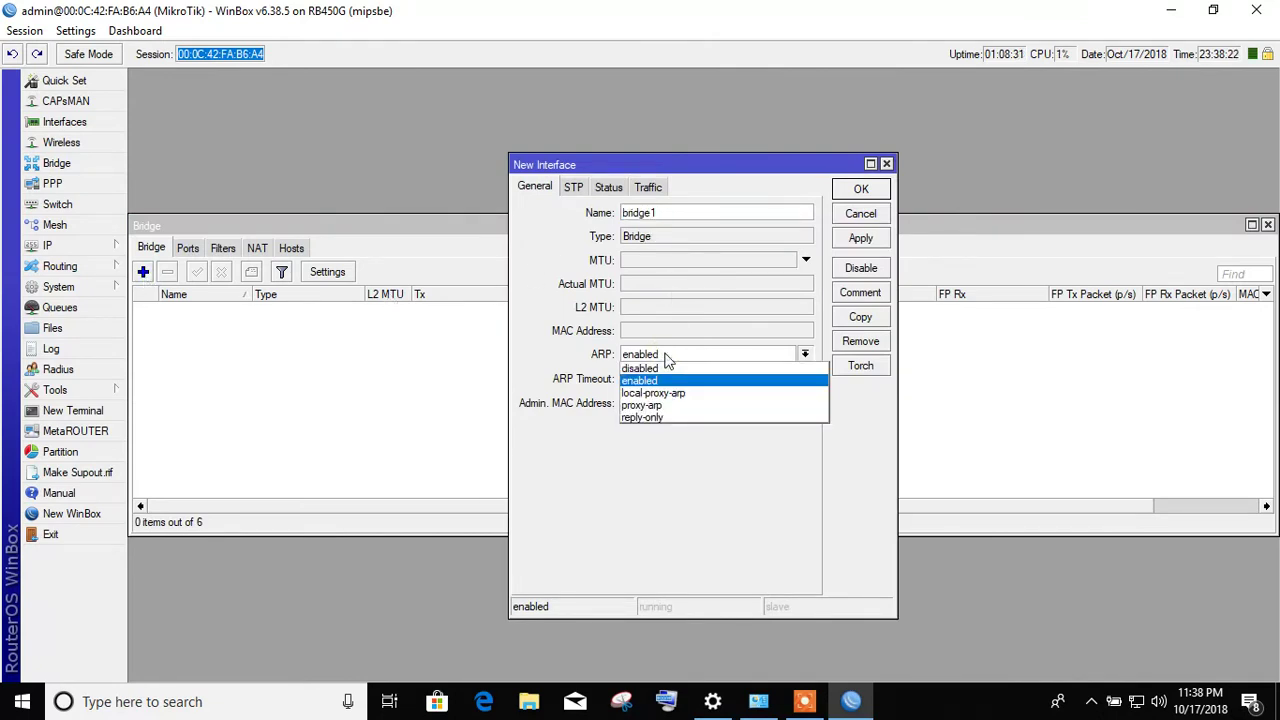
left_click(667, 360)
left_click(574, 189)
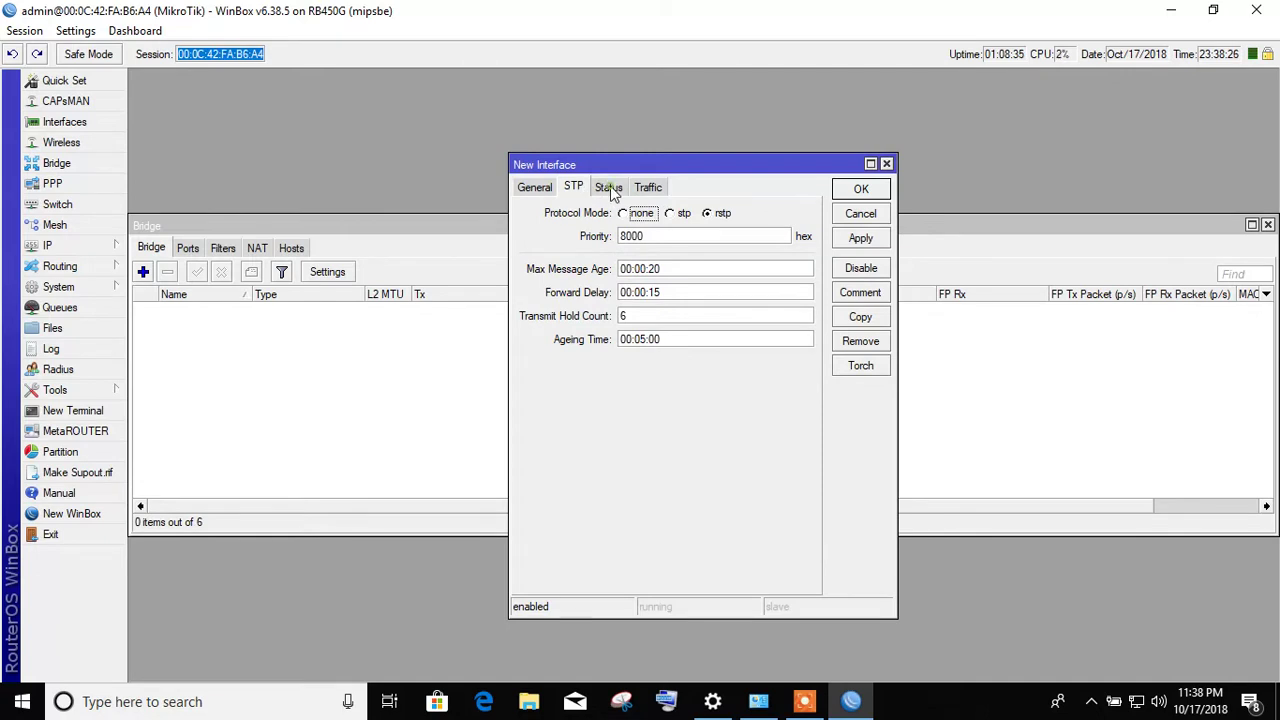
left_click(610, 189)
left_click(648, 187)
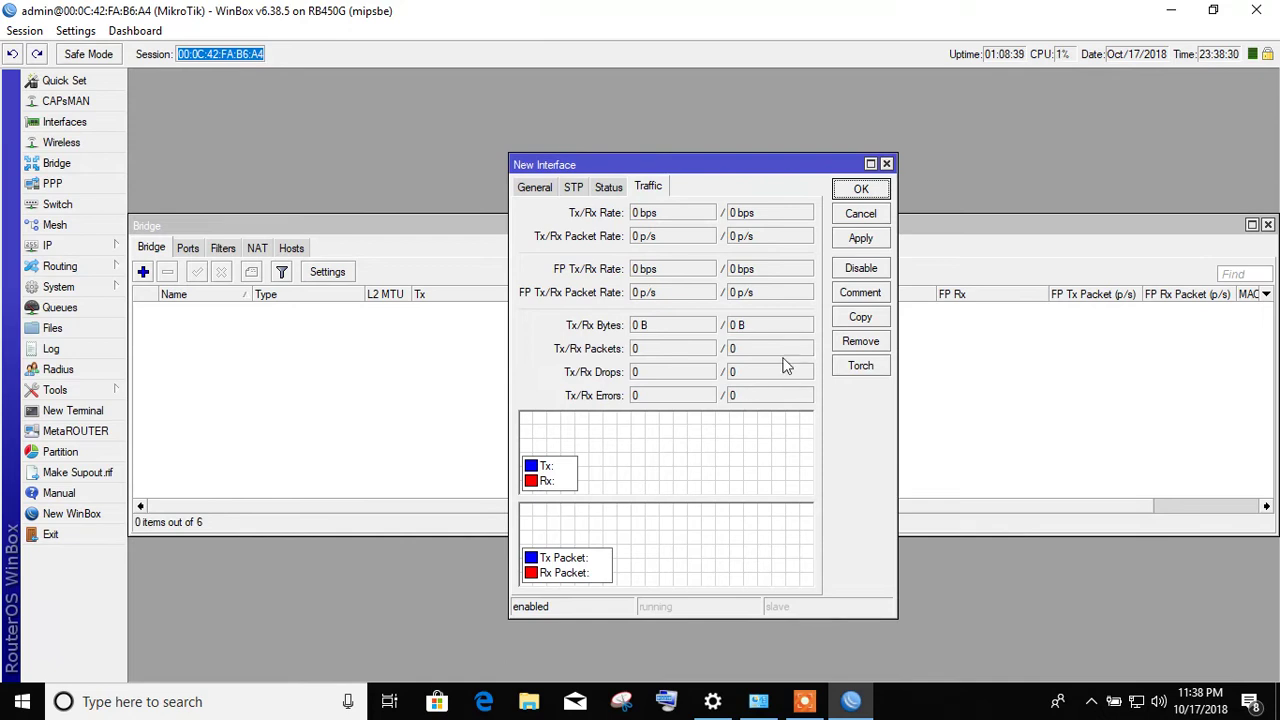
left_click(859, 191)
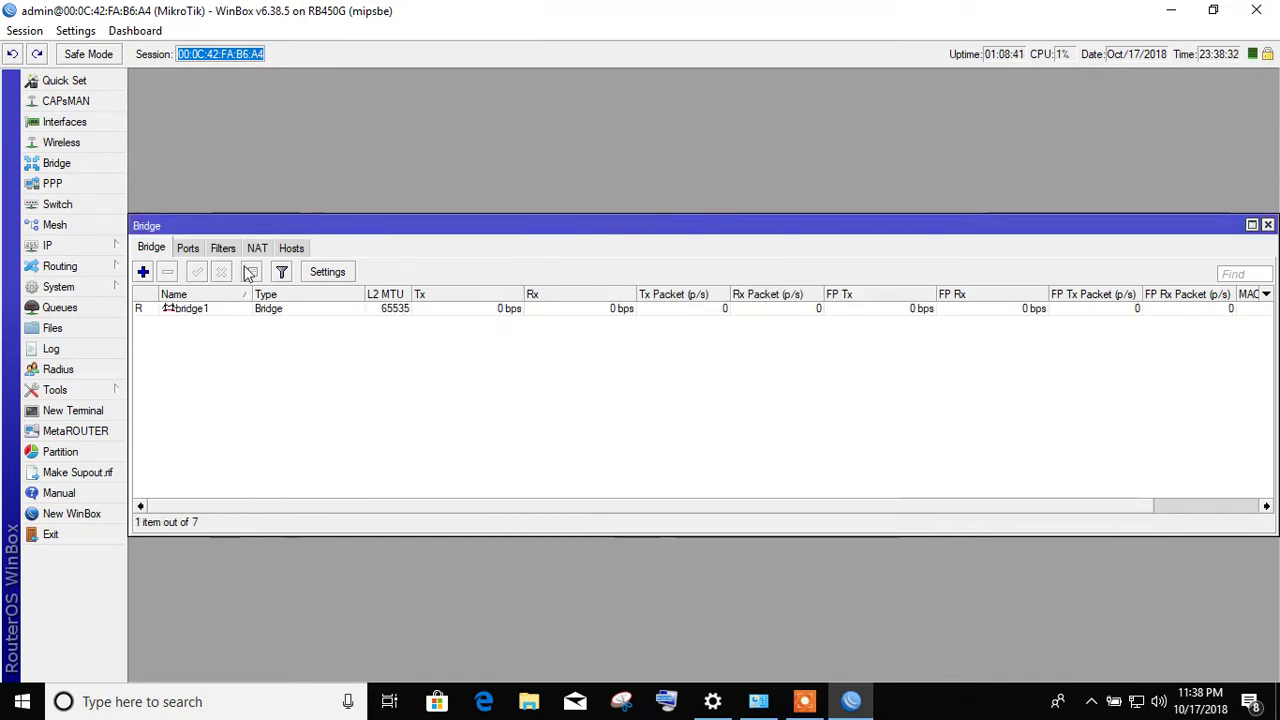
- Browse the bridge Ports, Filters, NAT and Hosts lists, reset all NAT counters, and close Bridge
left_click(189, 250)
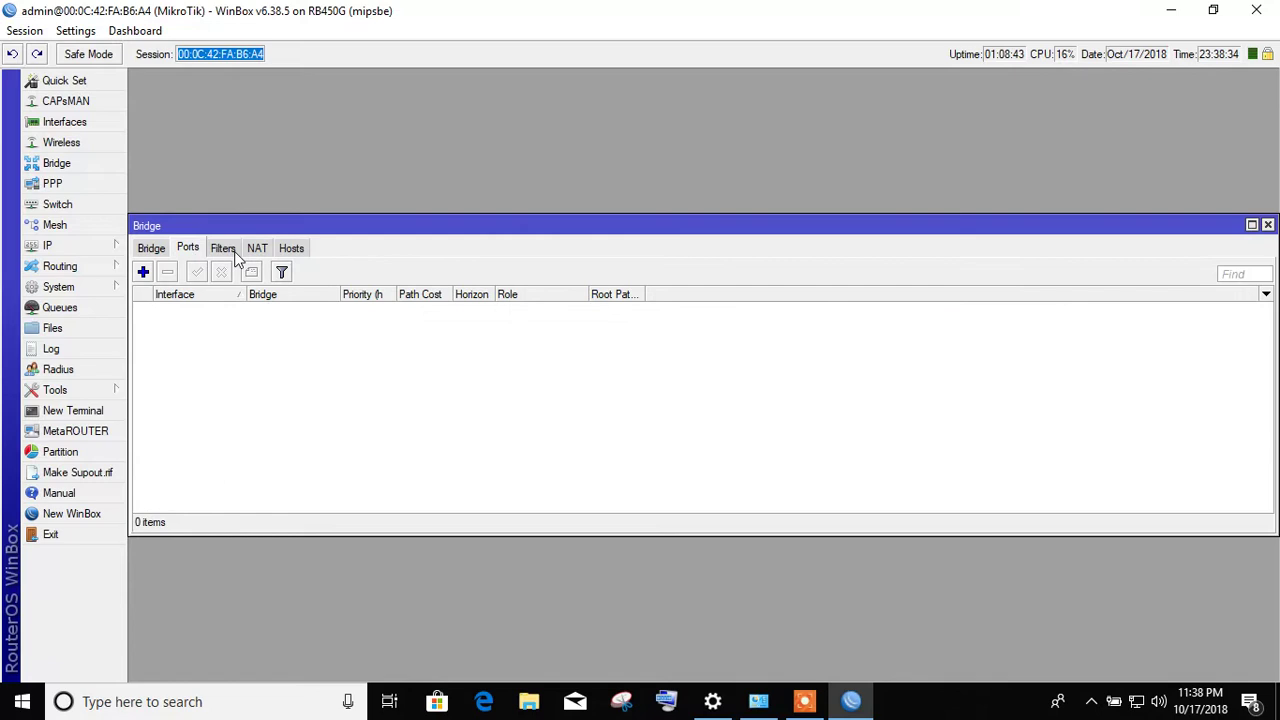
left_click(226, 250)
left_click(258, 250)
left_click(291, 249)
left_click(260, 248)
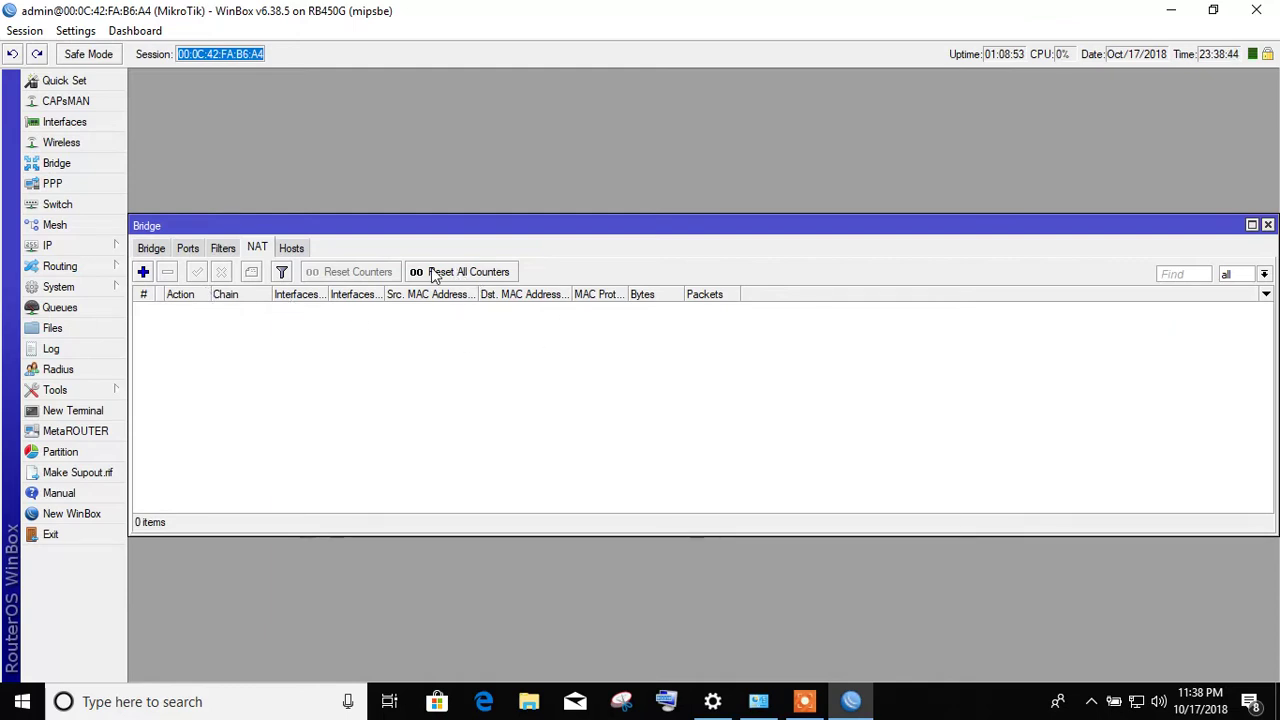
left_click(474, 272)
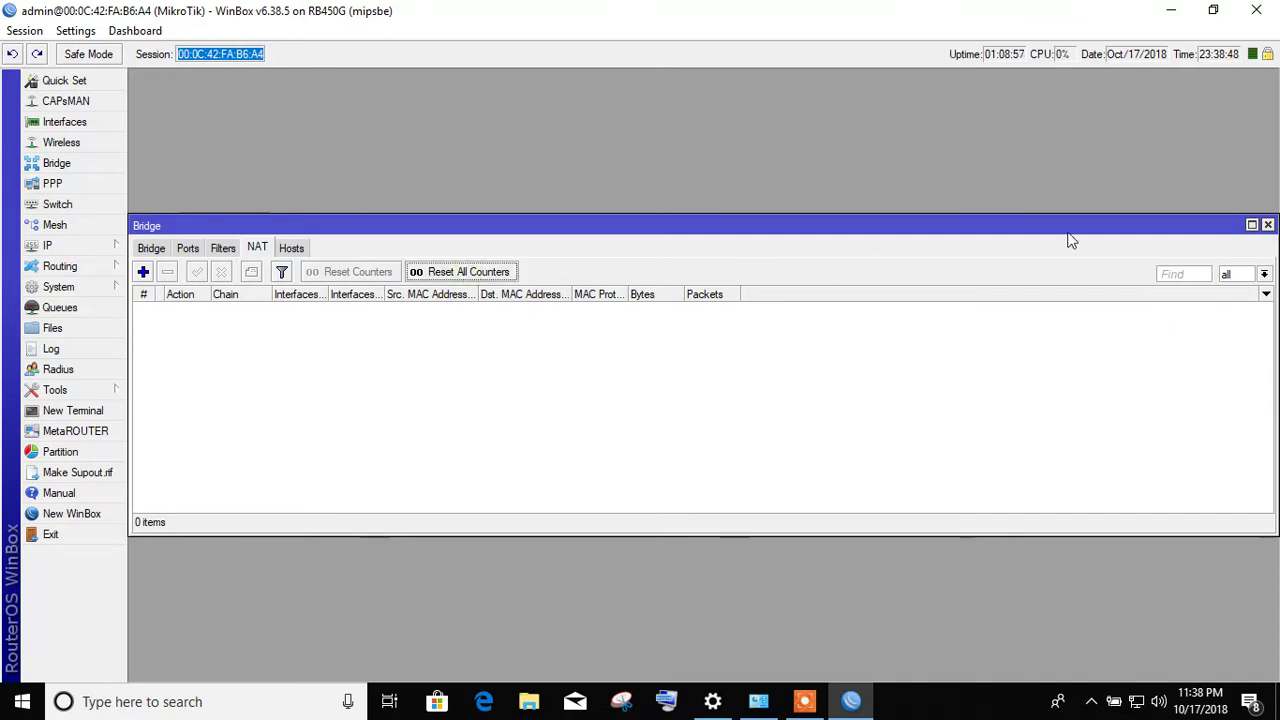
left_click(1269, 225)
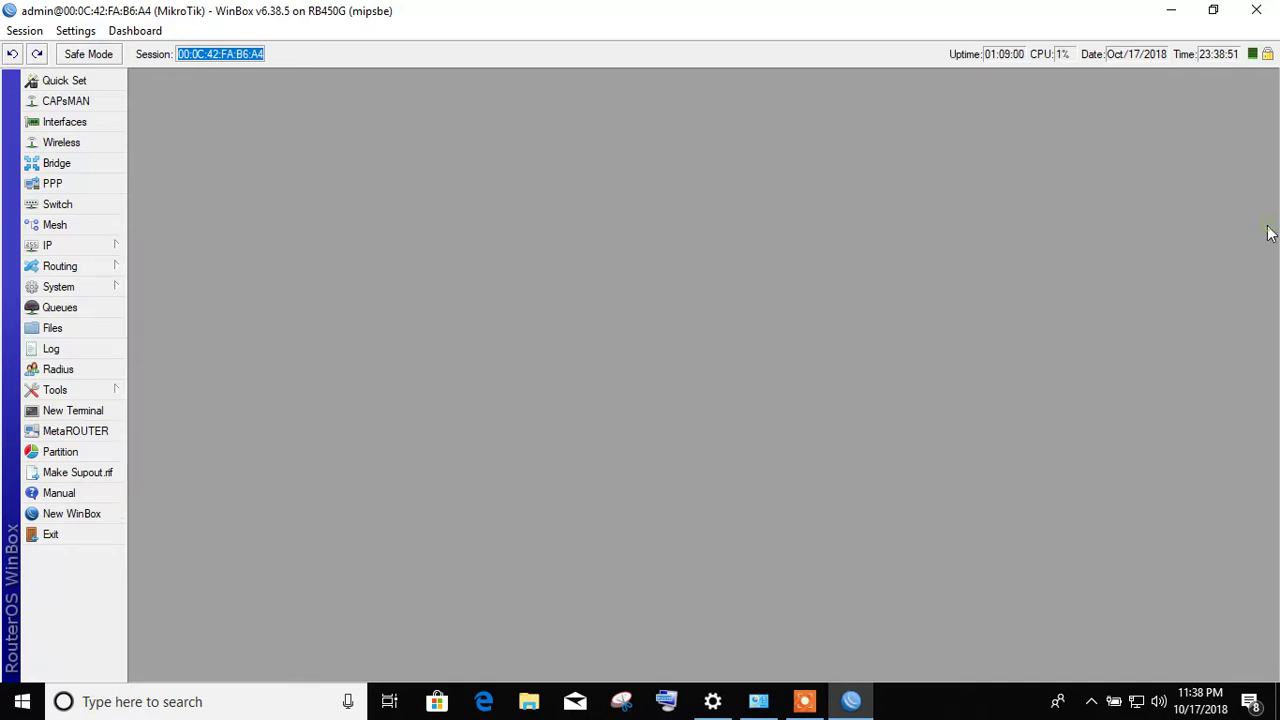
- Open PPP, look at the addable interface types, and show the empty PPPoE Servers list
left_click(53, 185)
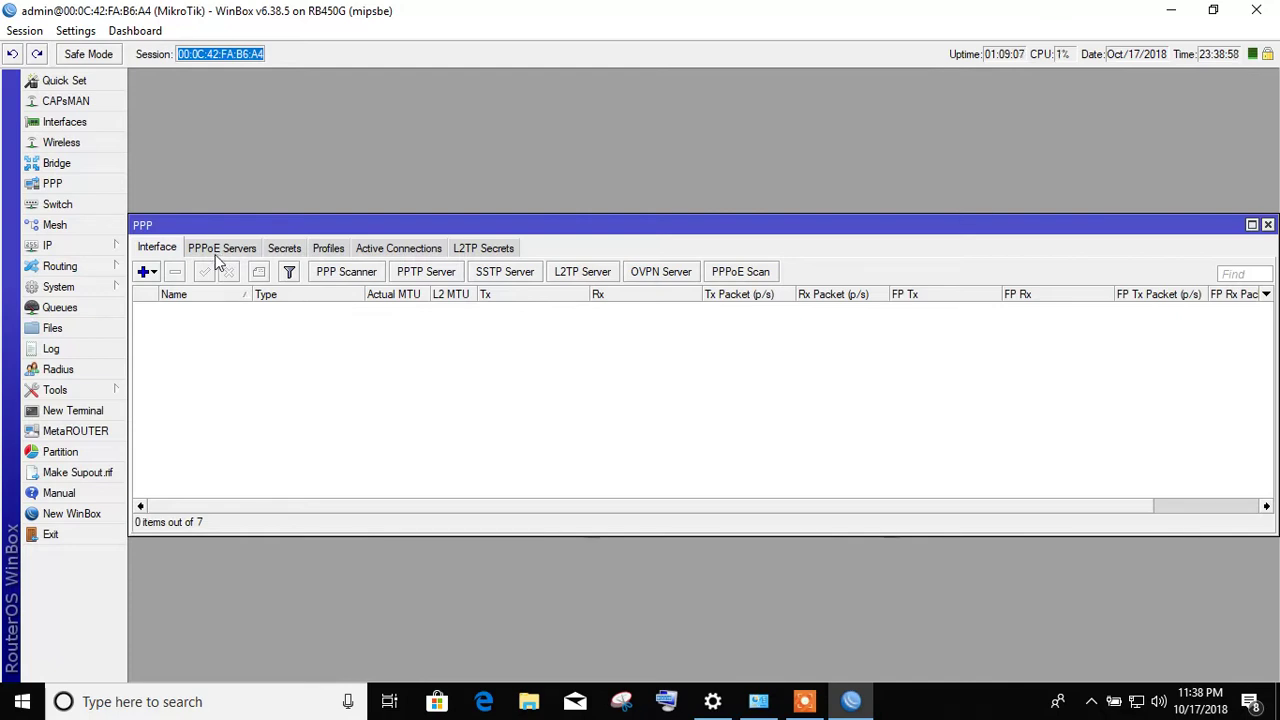
left_click(145, 271)
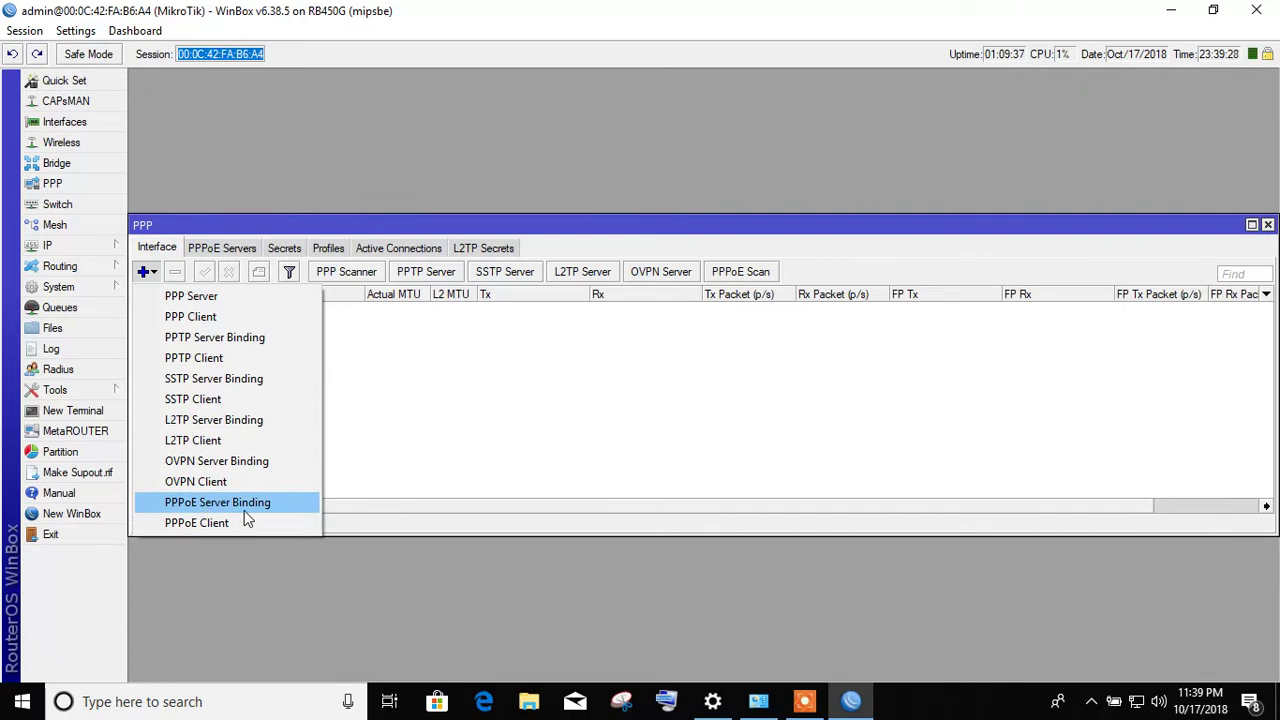
left_click(250, 250)
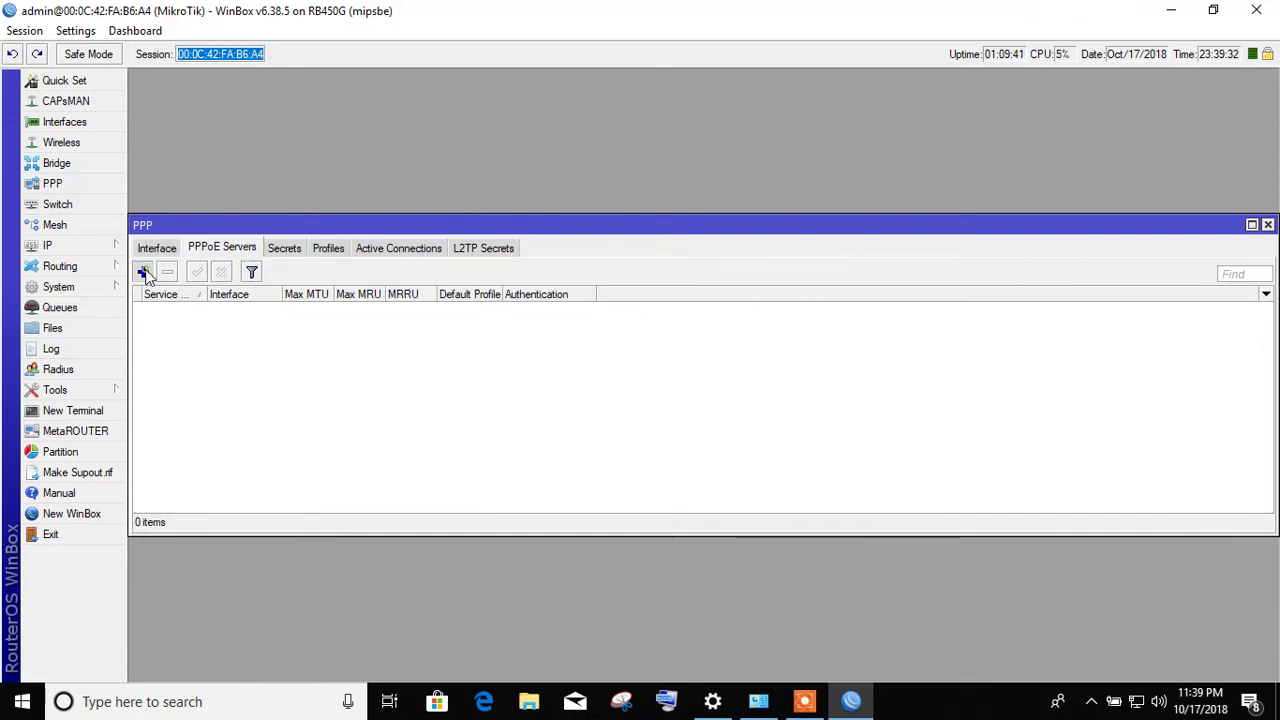
- Discard a new PPPoE service and a new PPP secret set to service pppoe
left_click(143, 271)
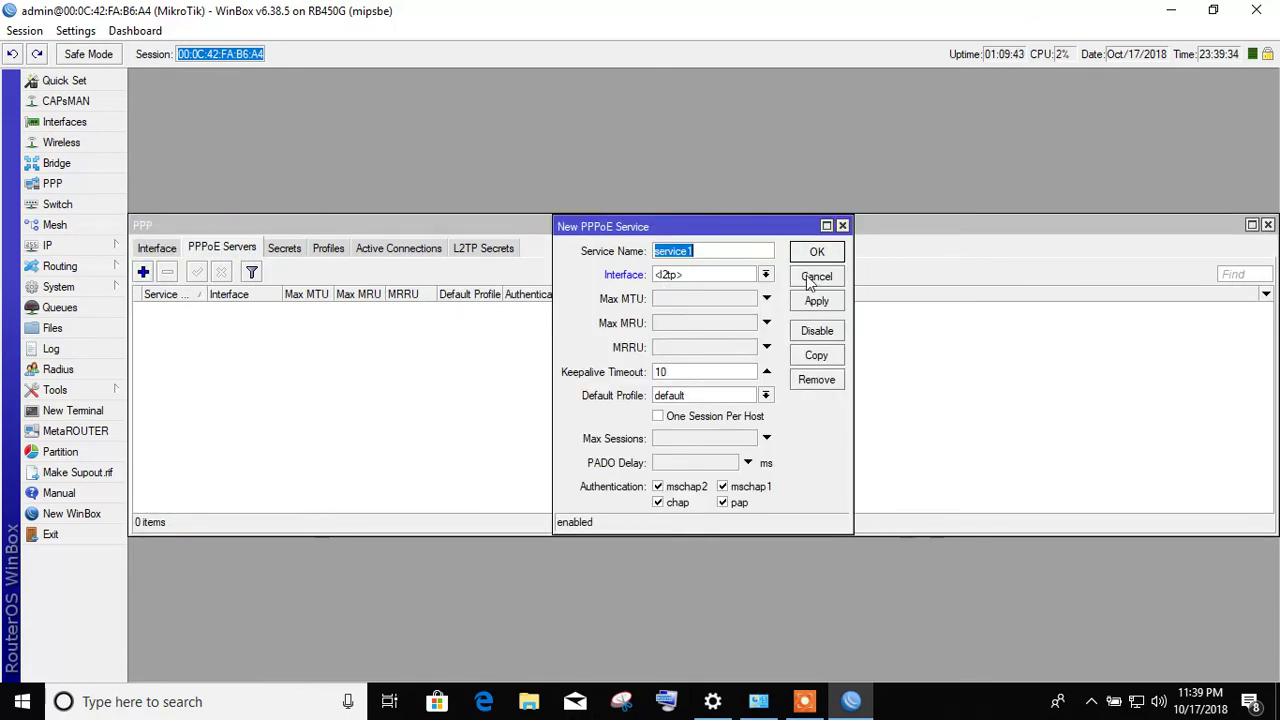
left_click(815, 277)
left_click(284, 248)
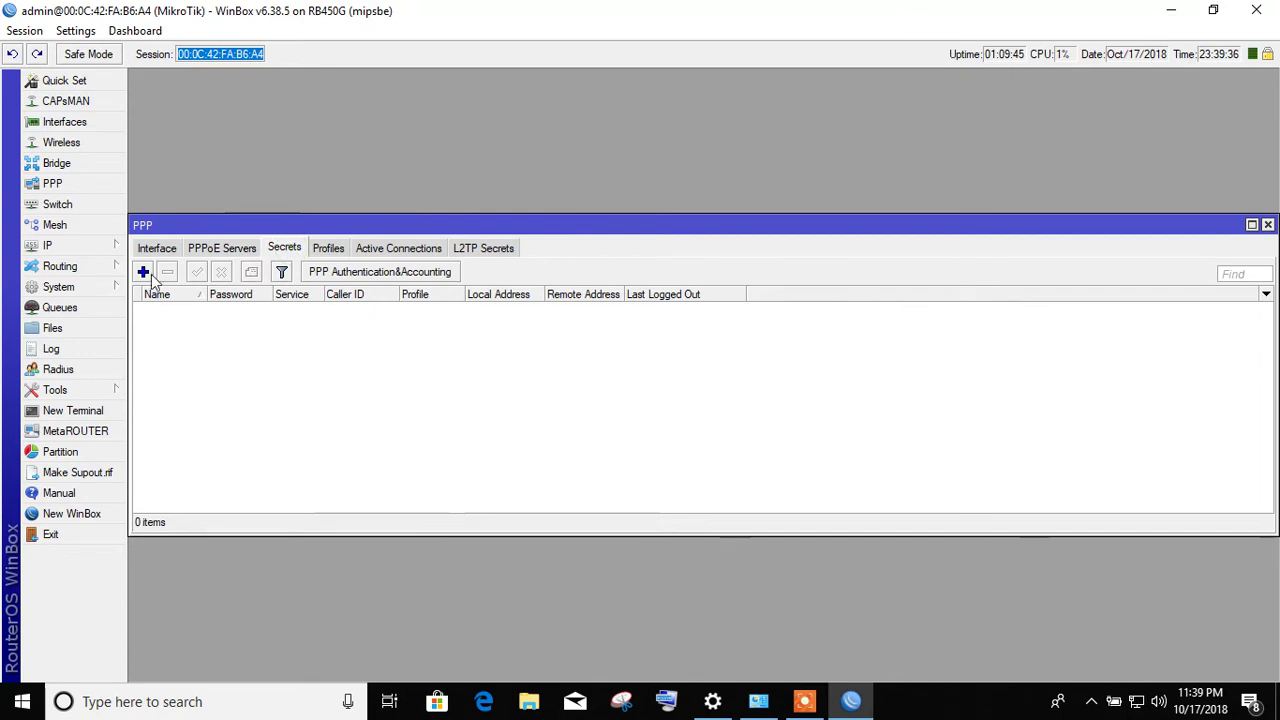
left_click(145, 272)
left_click(680, 283)
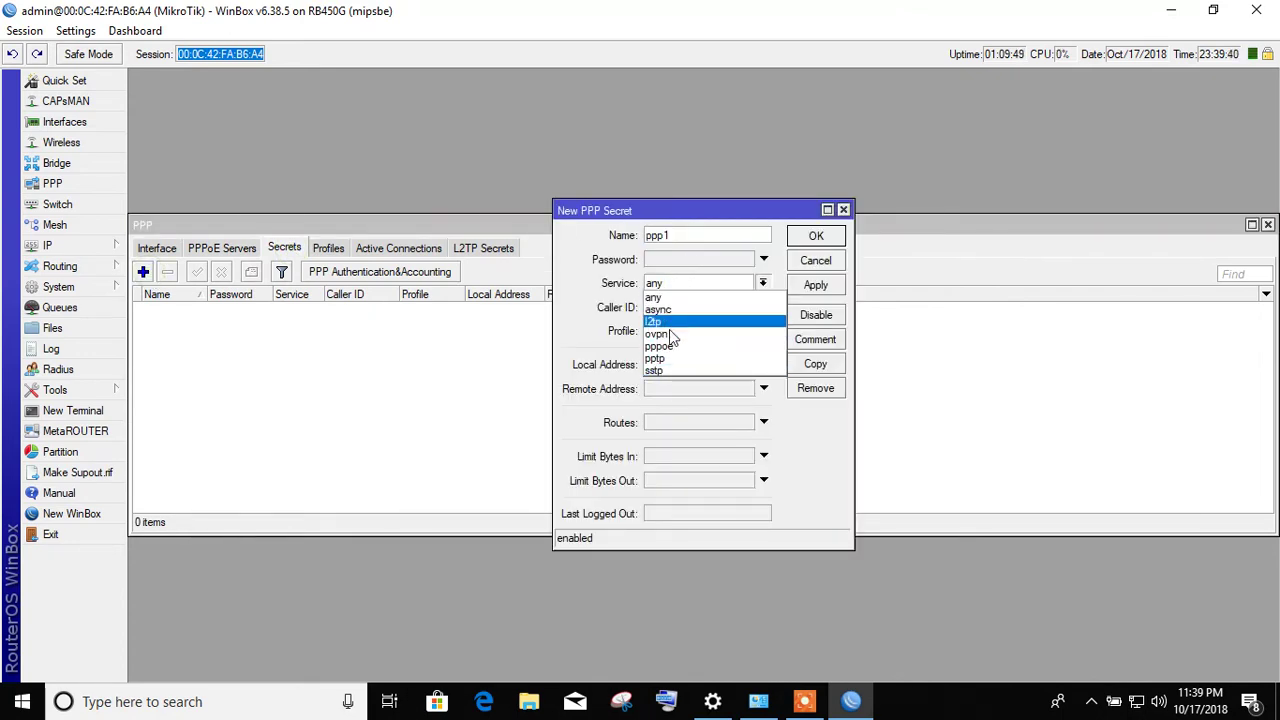
left_click(664, 346)
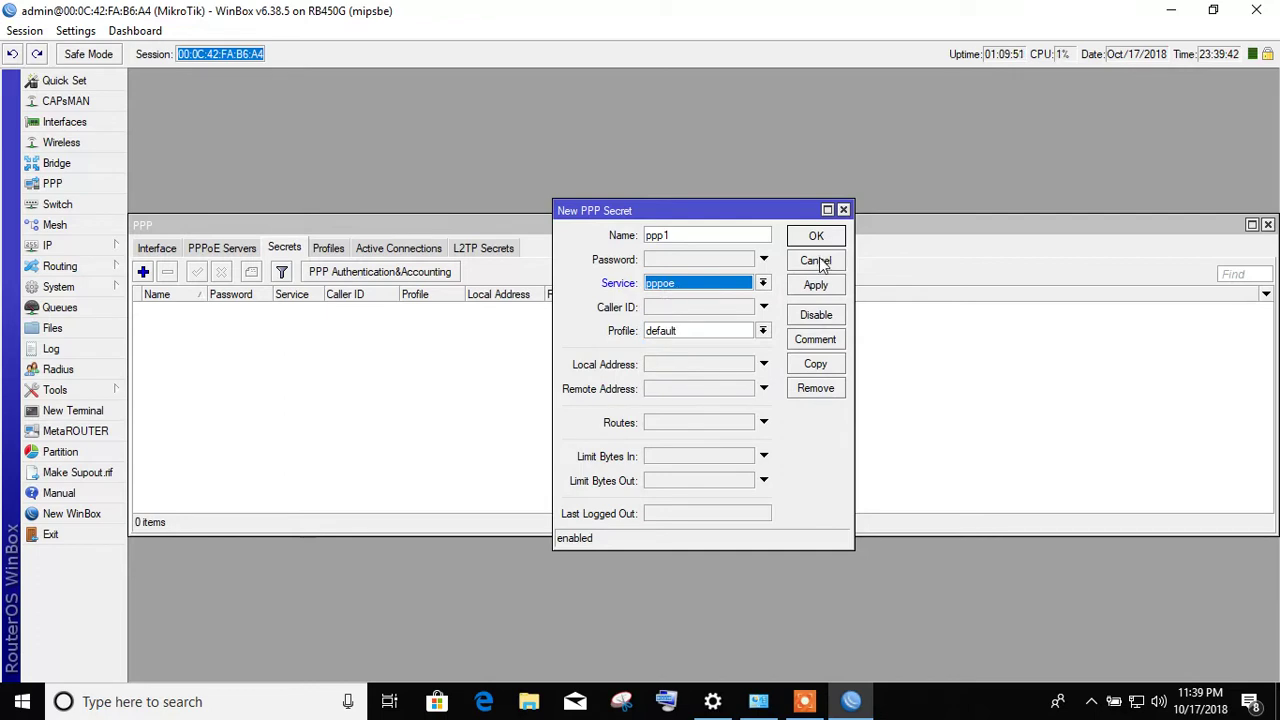
left_click(815, 260)
- Review PPP Profiles, Active Connections and L2TP Secrets, discard a new L2TP secret, and close PPP
left_click(343, 248)
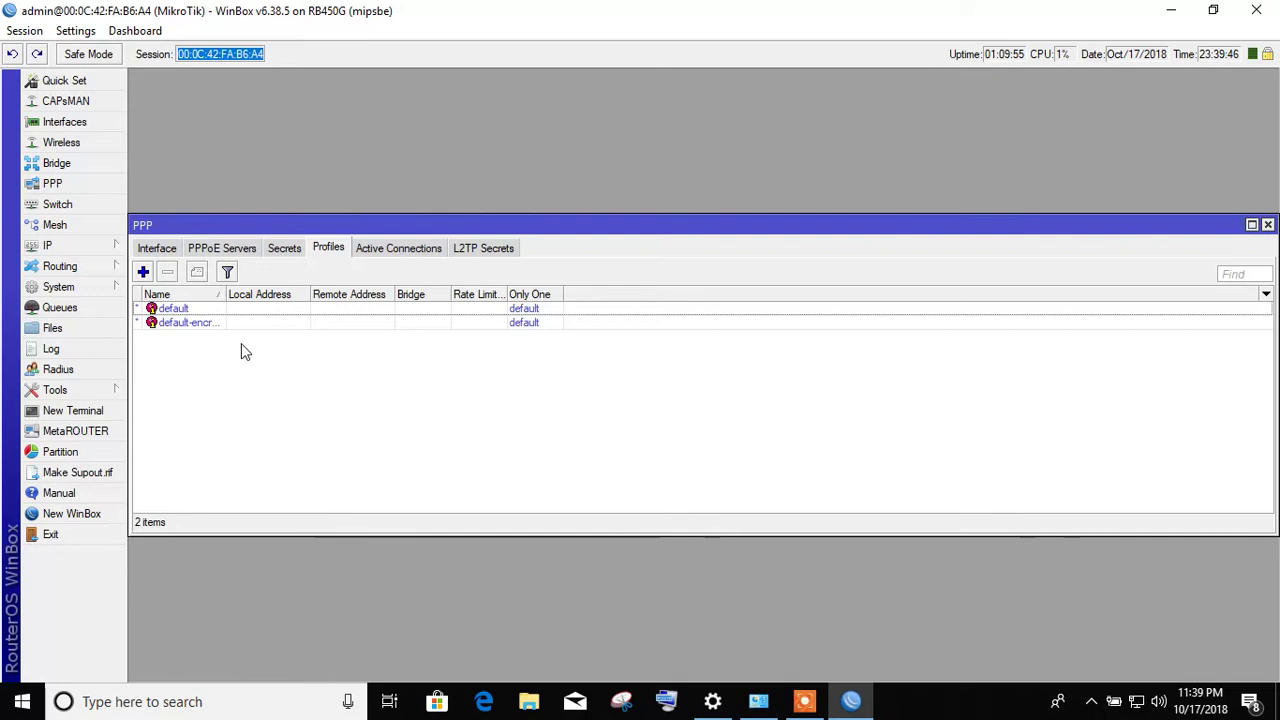
left_click(428, 252)
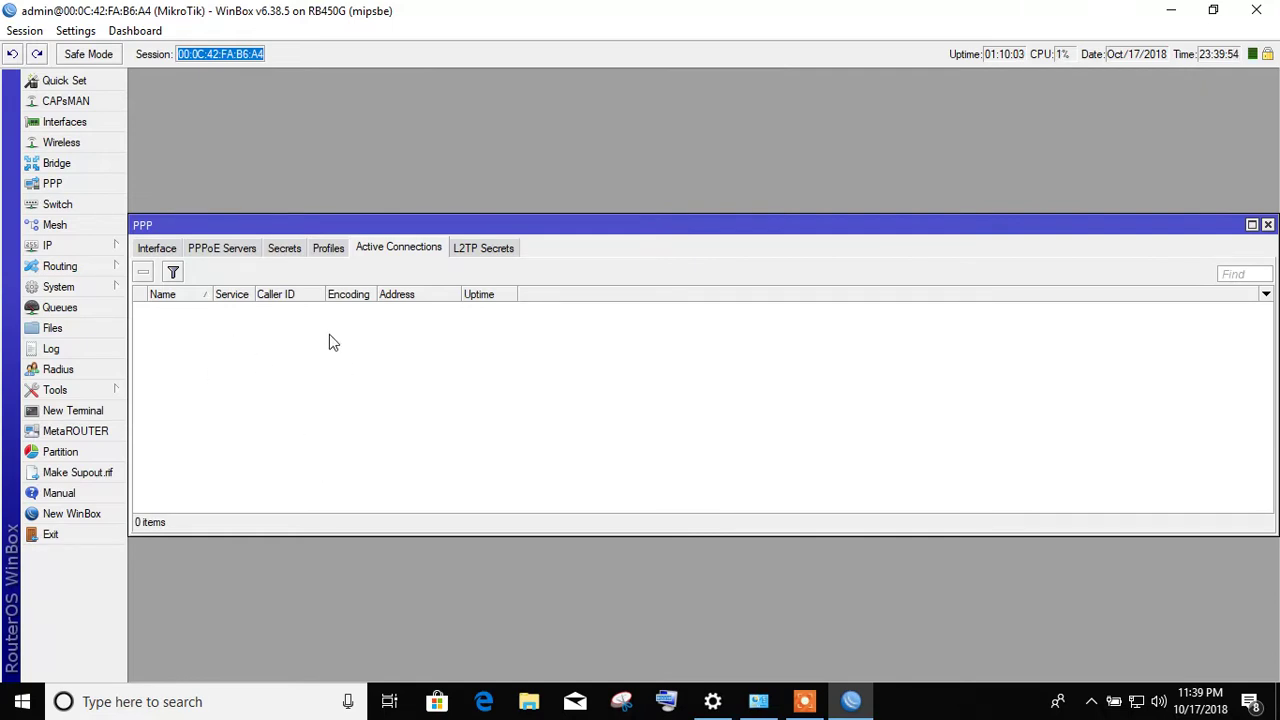
left_click(483, 252)
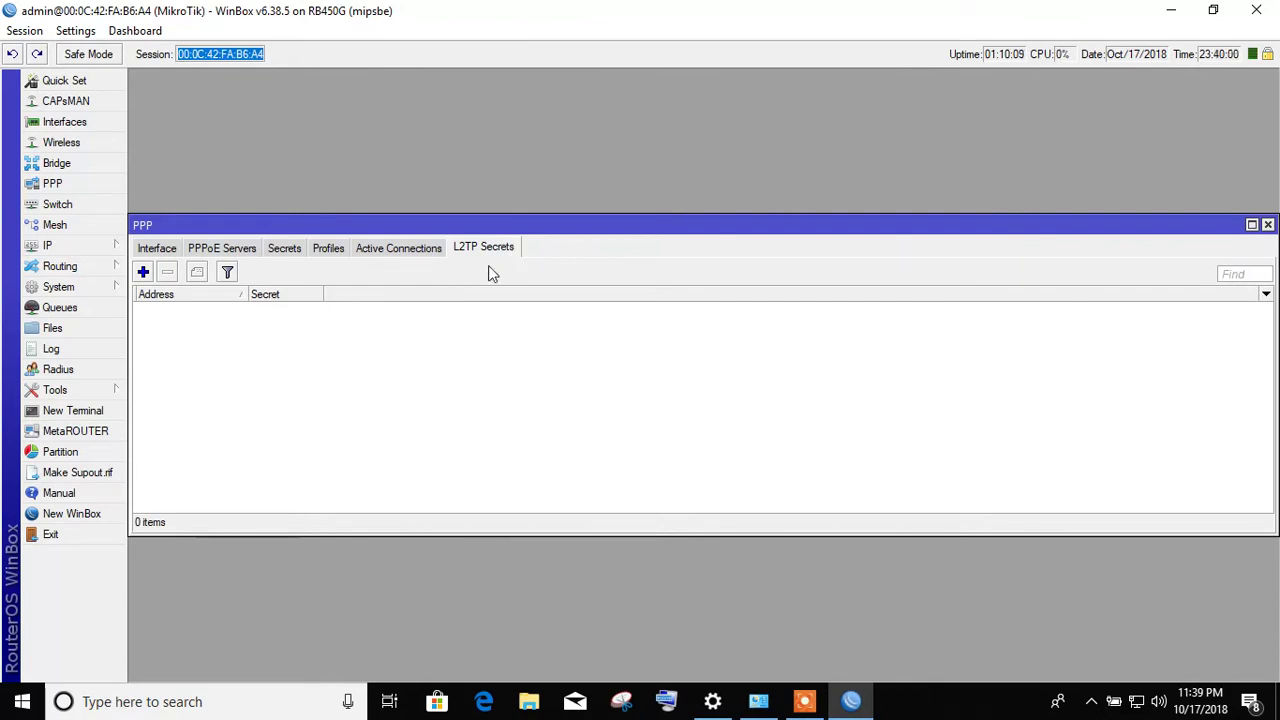
left_click(151, 273)
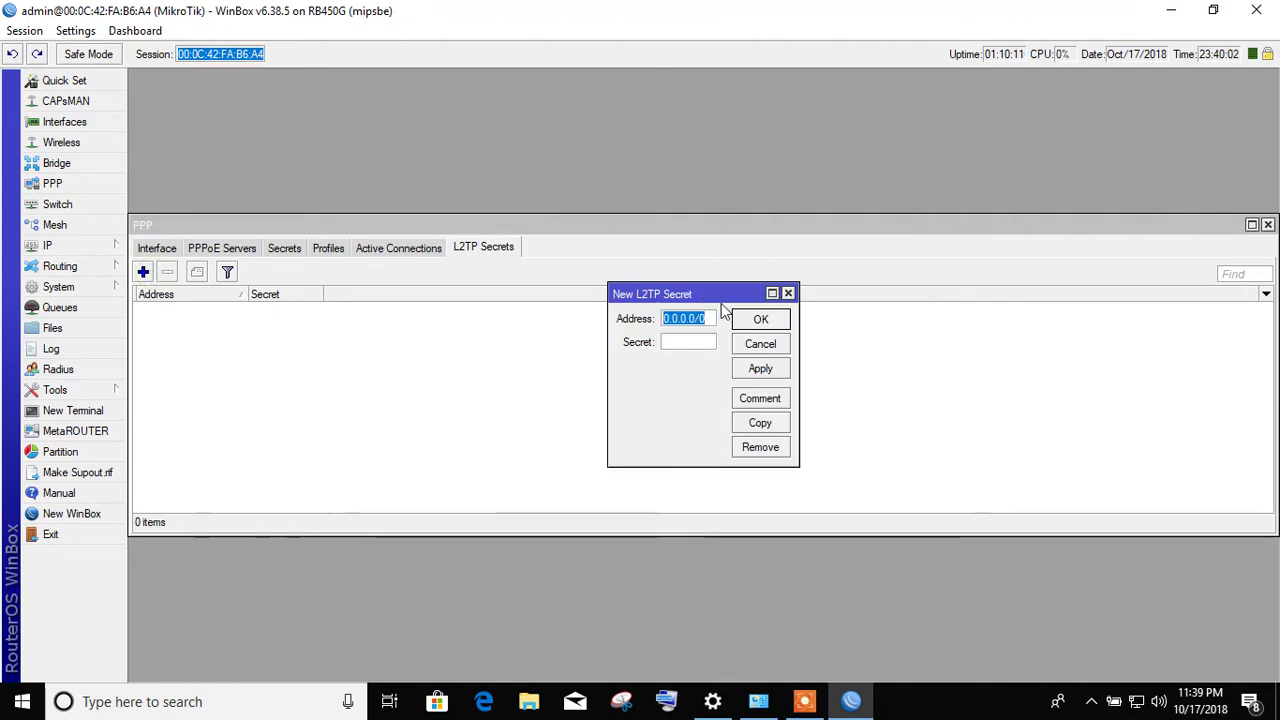
left_click(762, 347)
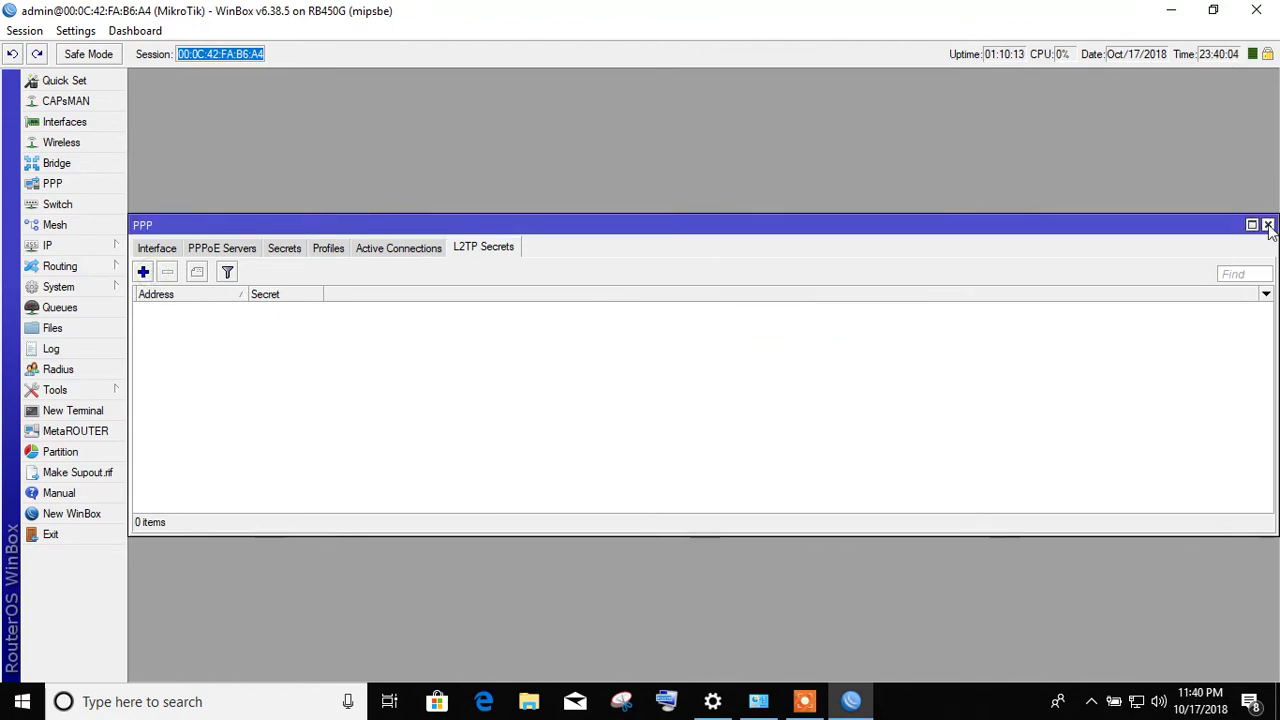
left_click(1267, 224)
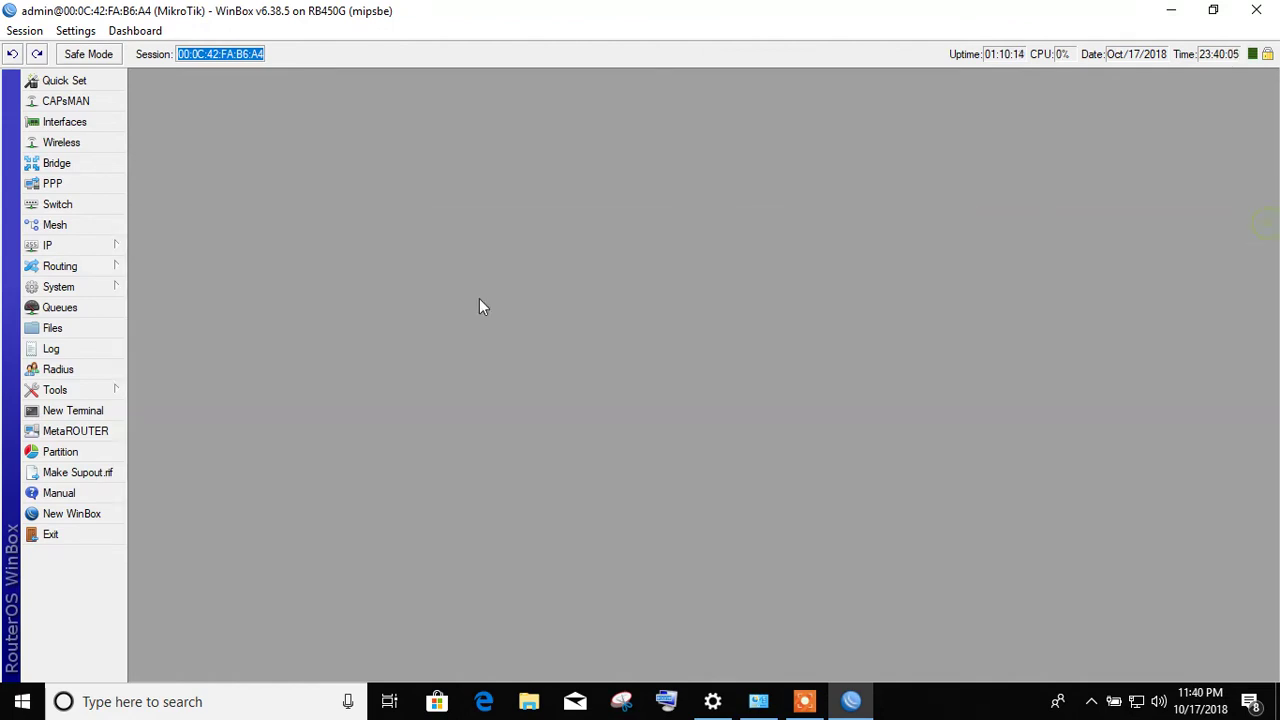
left_click(80, 206)
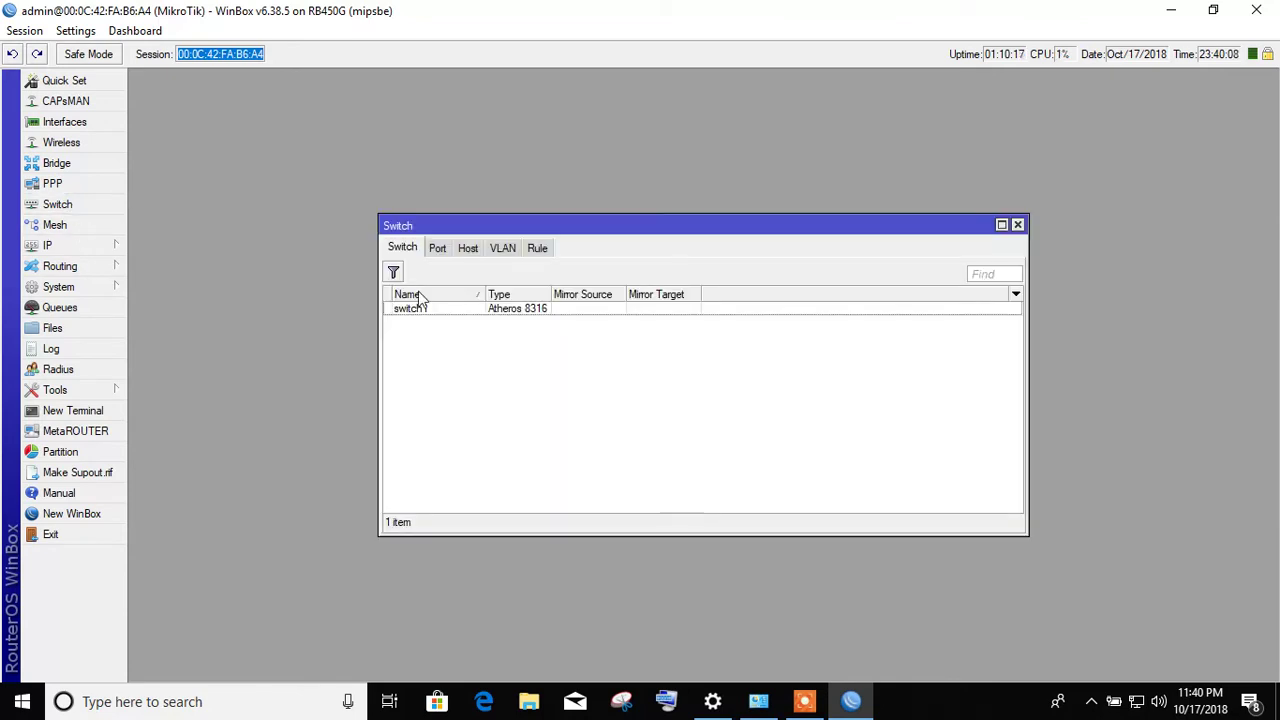
left_click(438, 250)
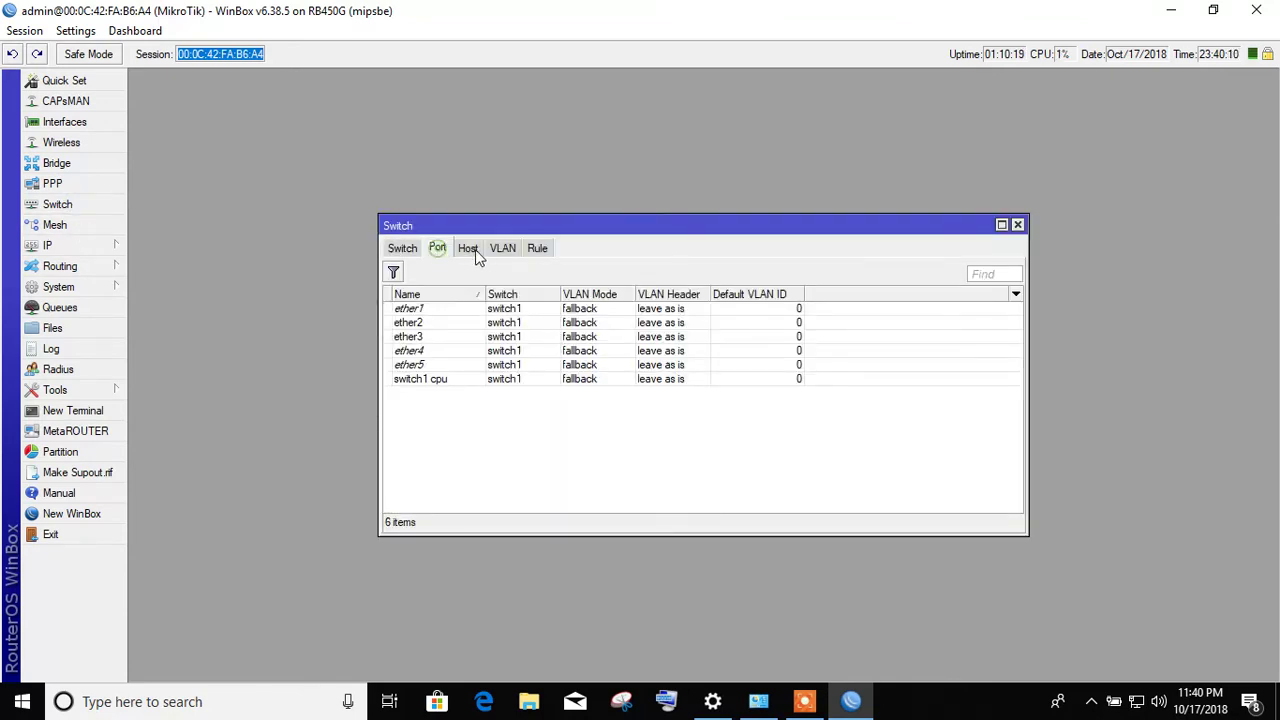
left_click(482, 252)
left_click(498, 252)
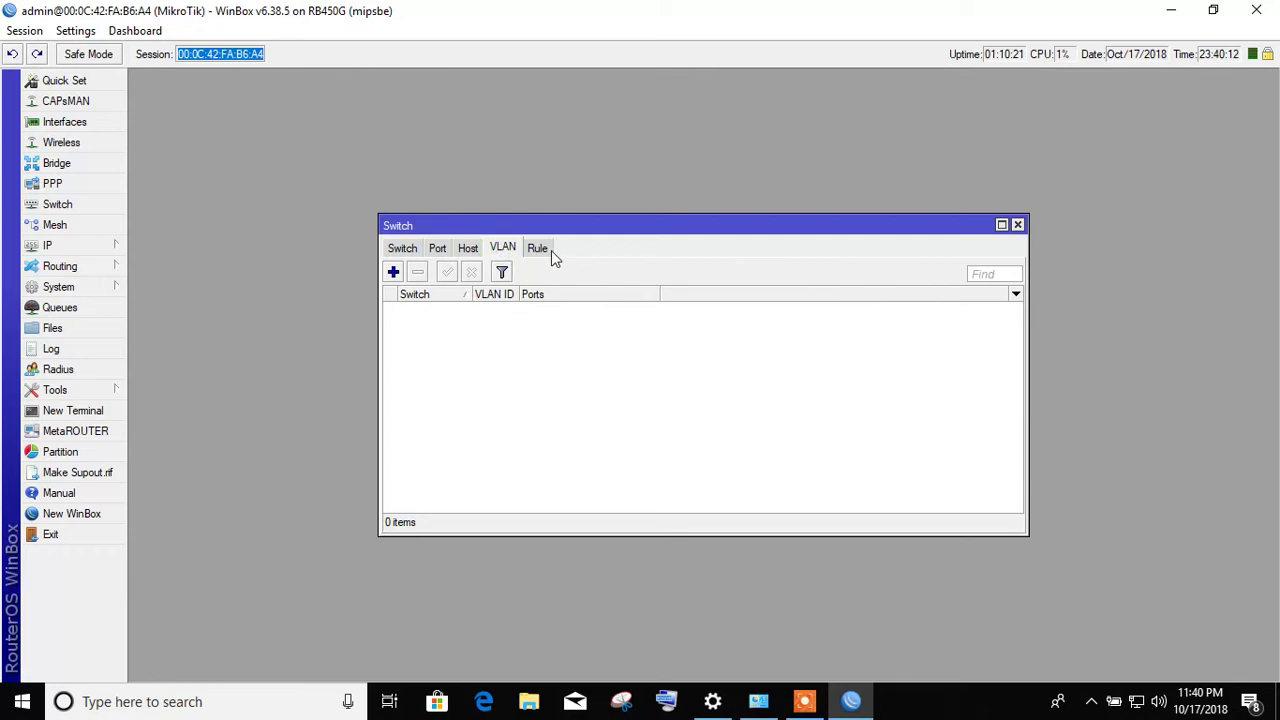
left_click(549, 250)
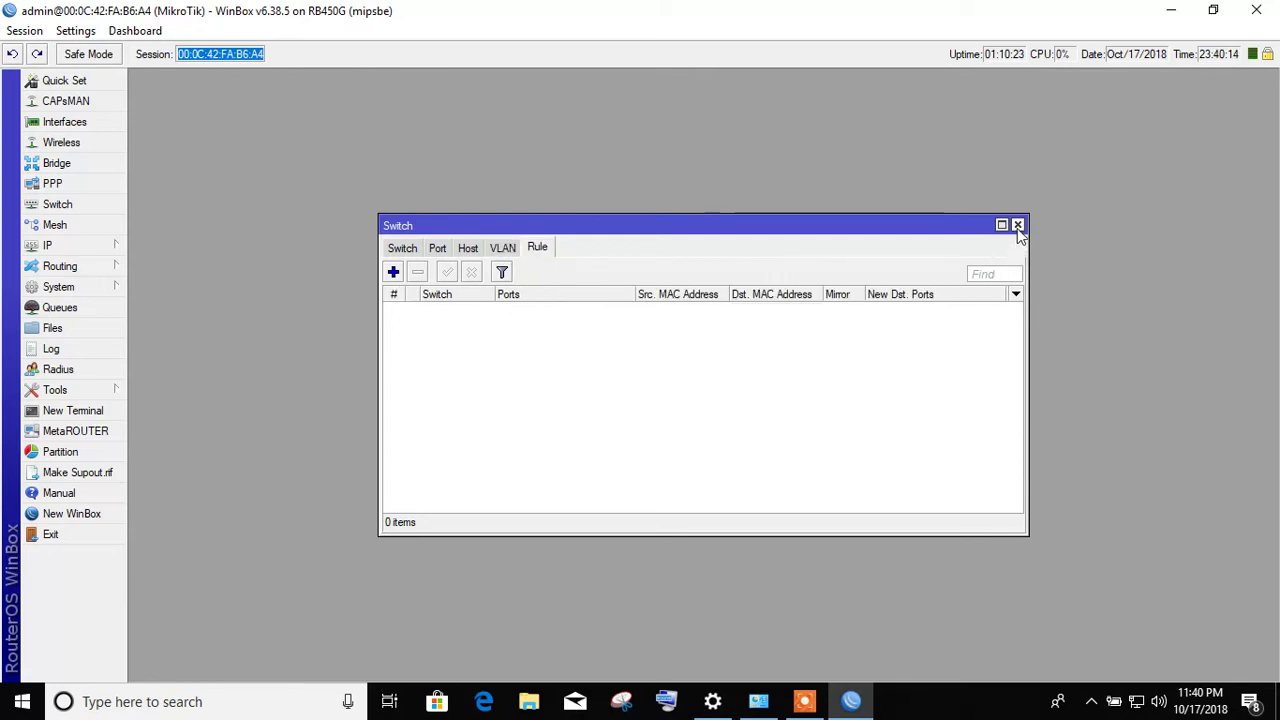
left_click(1017, 224)
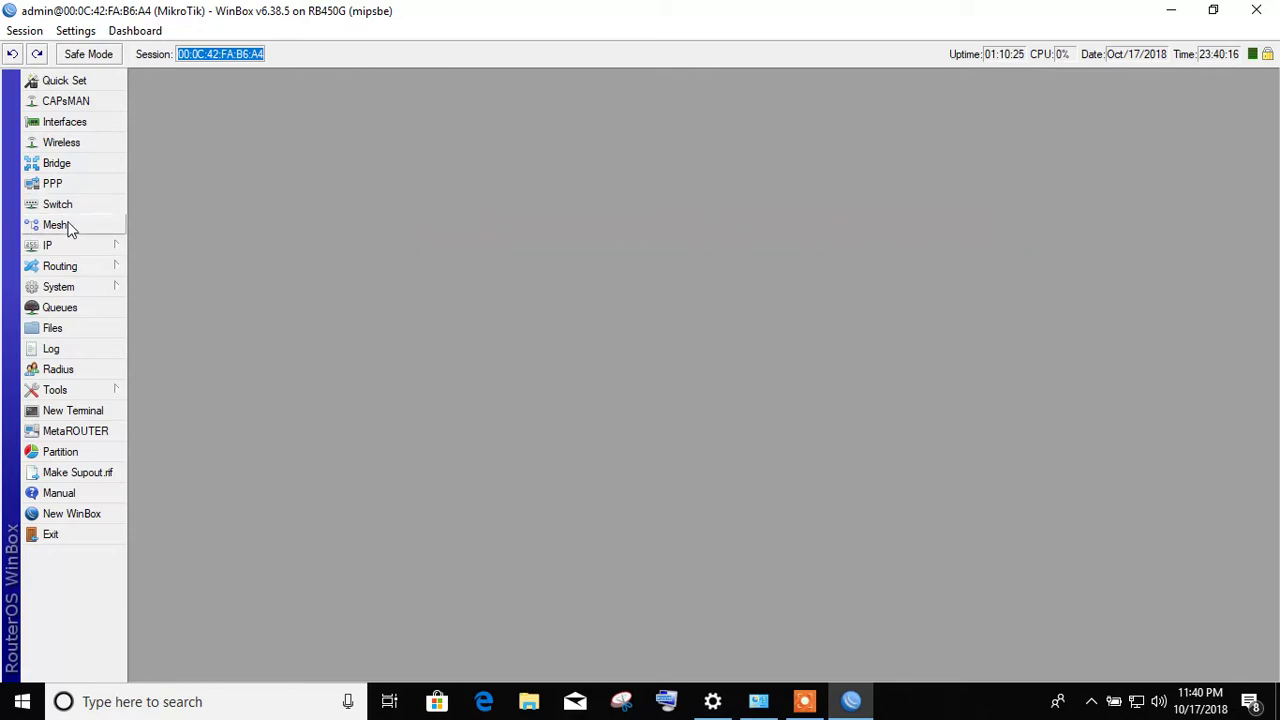
- Check Mesh Ports and FDB without adding an interface, close Mesh, and browse the IP and Routing menus
left_click(66, 225)
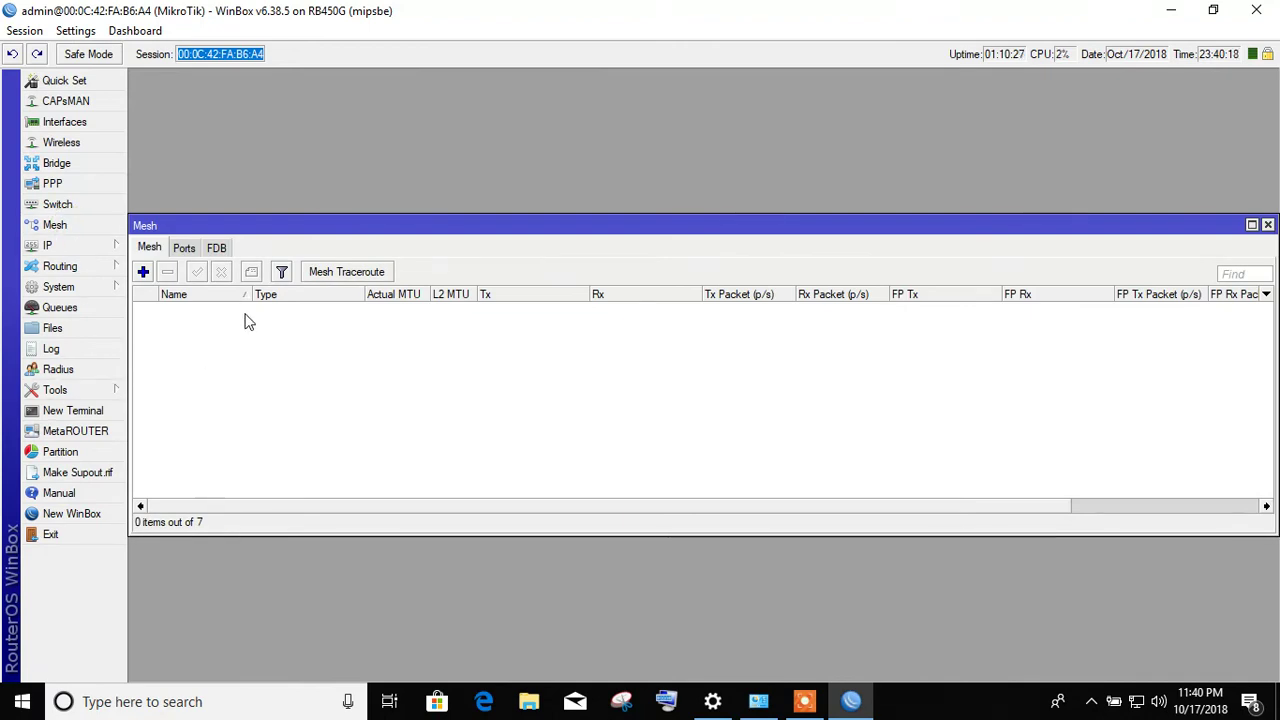
left_click(143, 272)
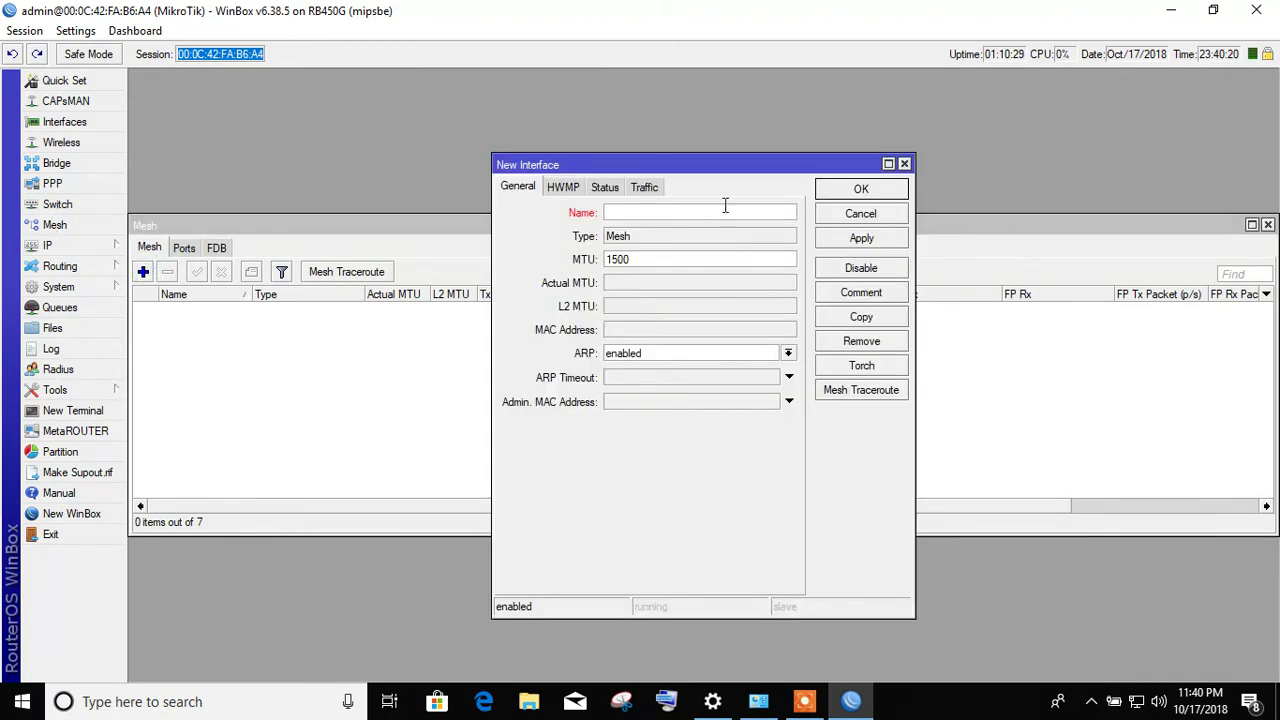
left_click(868, 218)
left_click(184, 248)
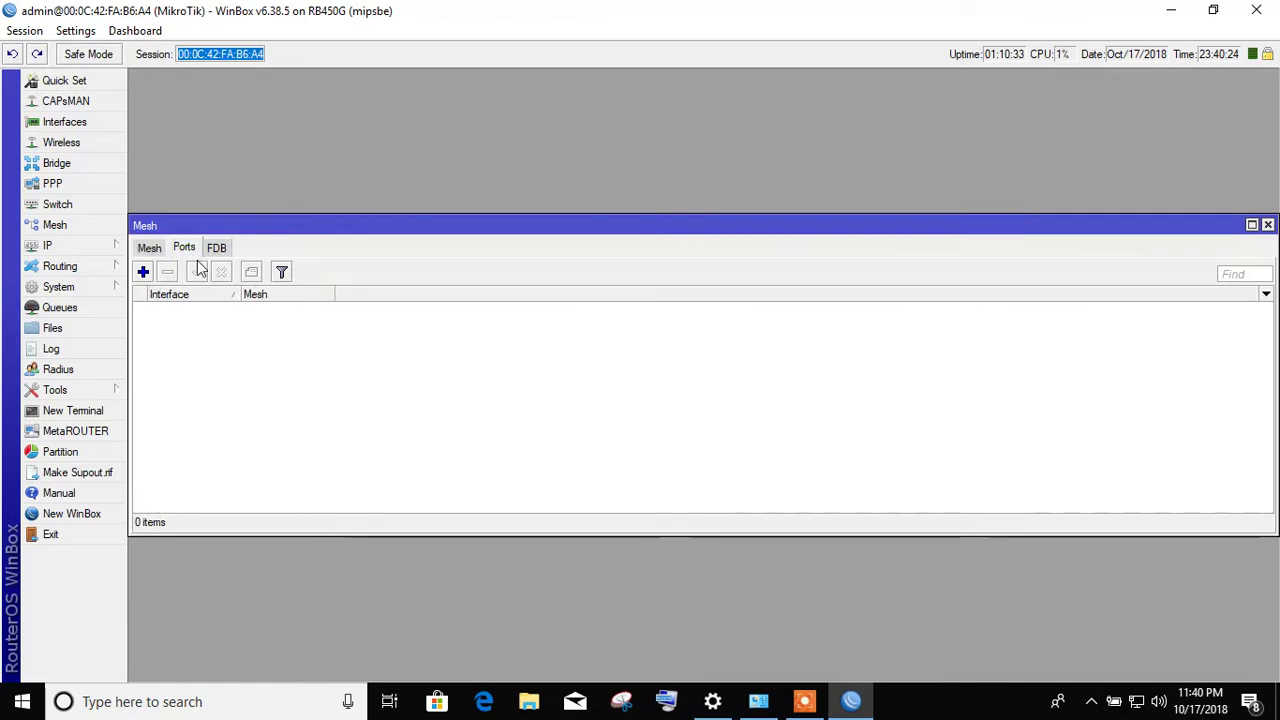
left_click(217, 249)
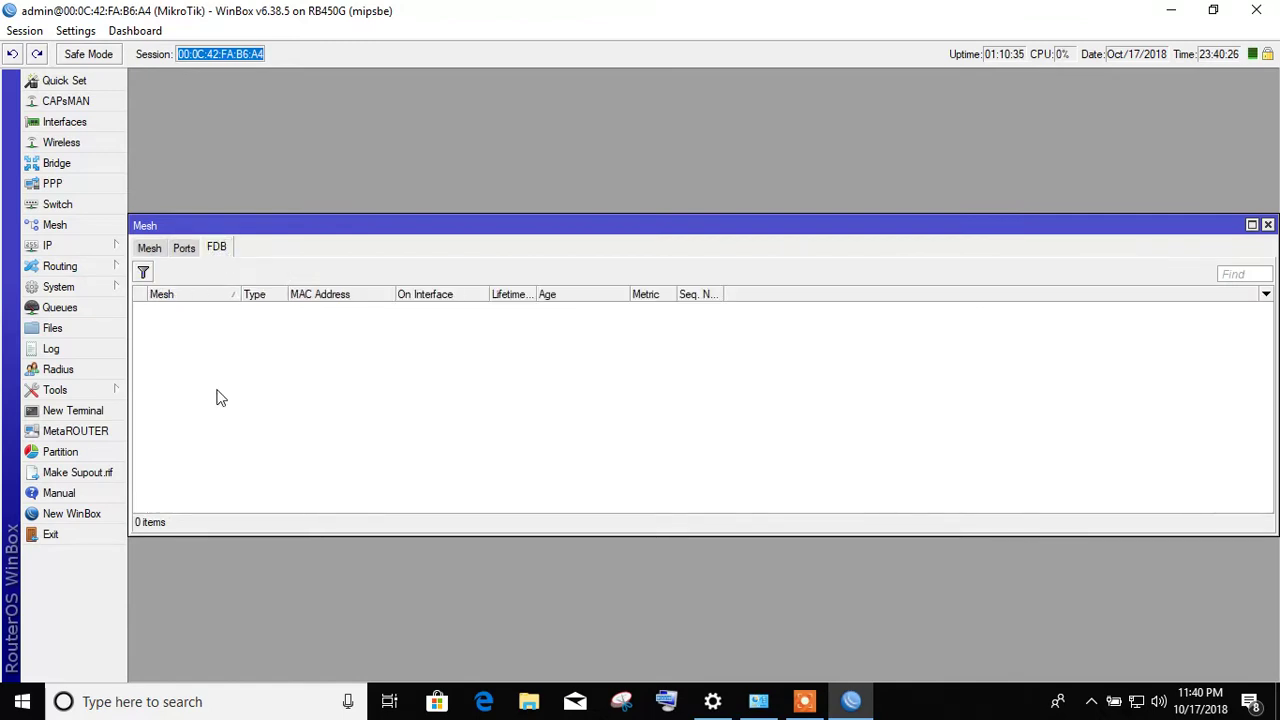
left_click(1267, 224)
left_click(72, 250)
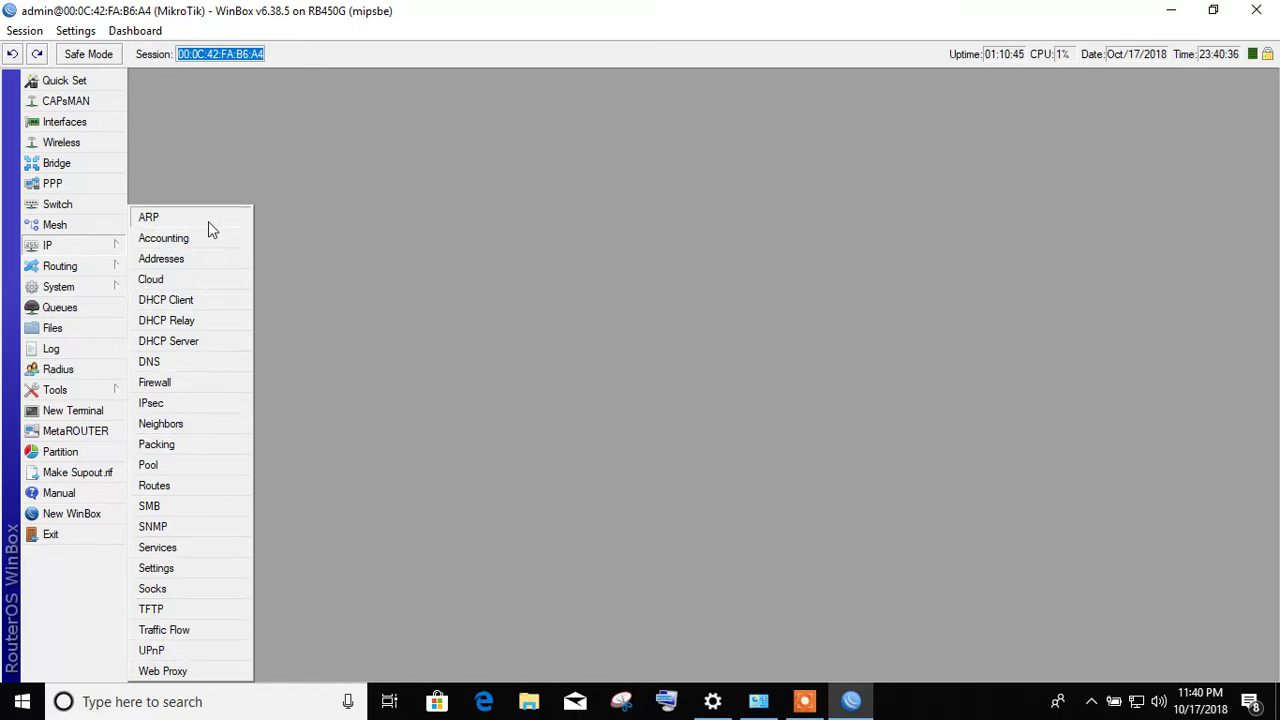
left_click(100, 260)
- Open the IP > ARP table and select between the 172.16.75.9 and 192.168.10.2 entries
left_click(72, 248)
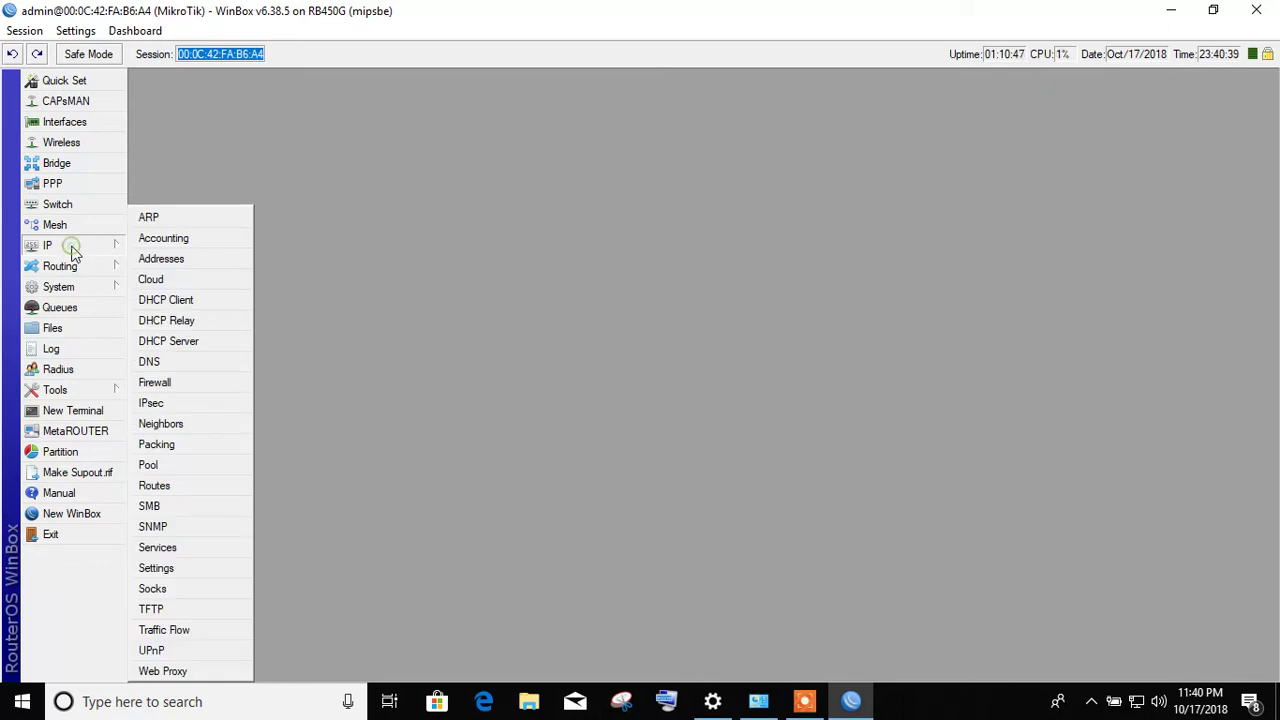
left_click(170, 220)
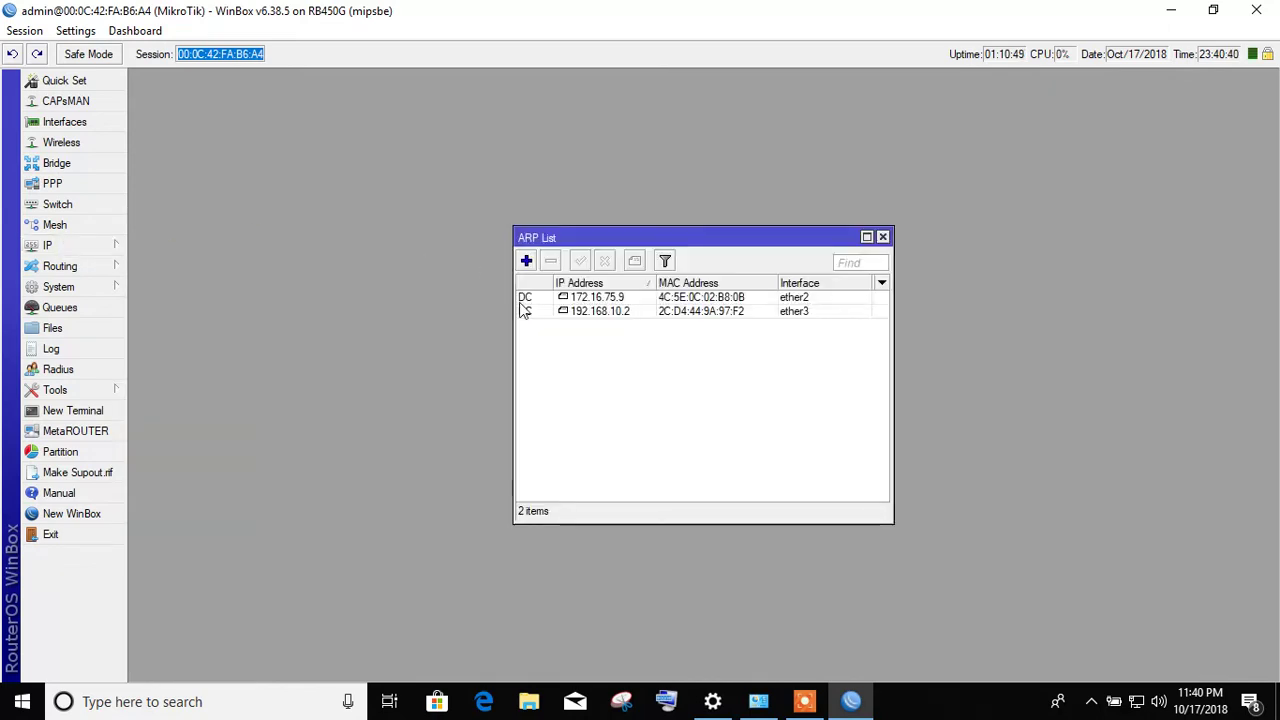
left_click(624, 299)
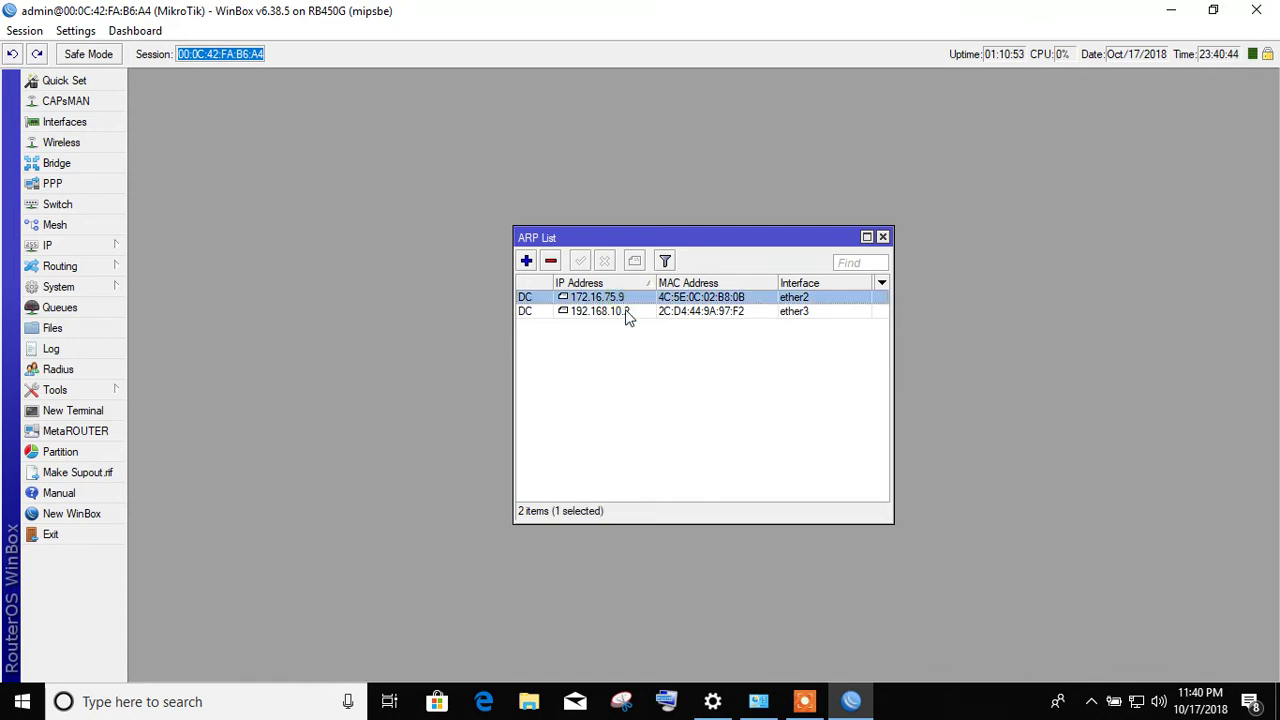
left_click(625, 310)
left_click(644, 299)
left_click(645, 313)
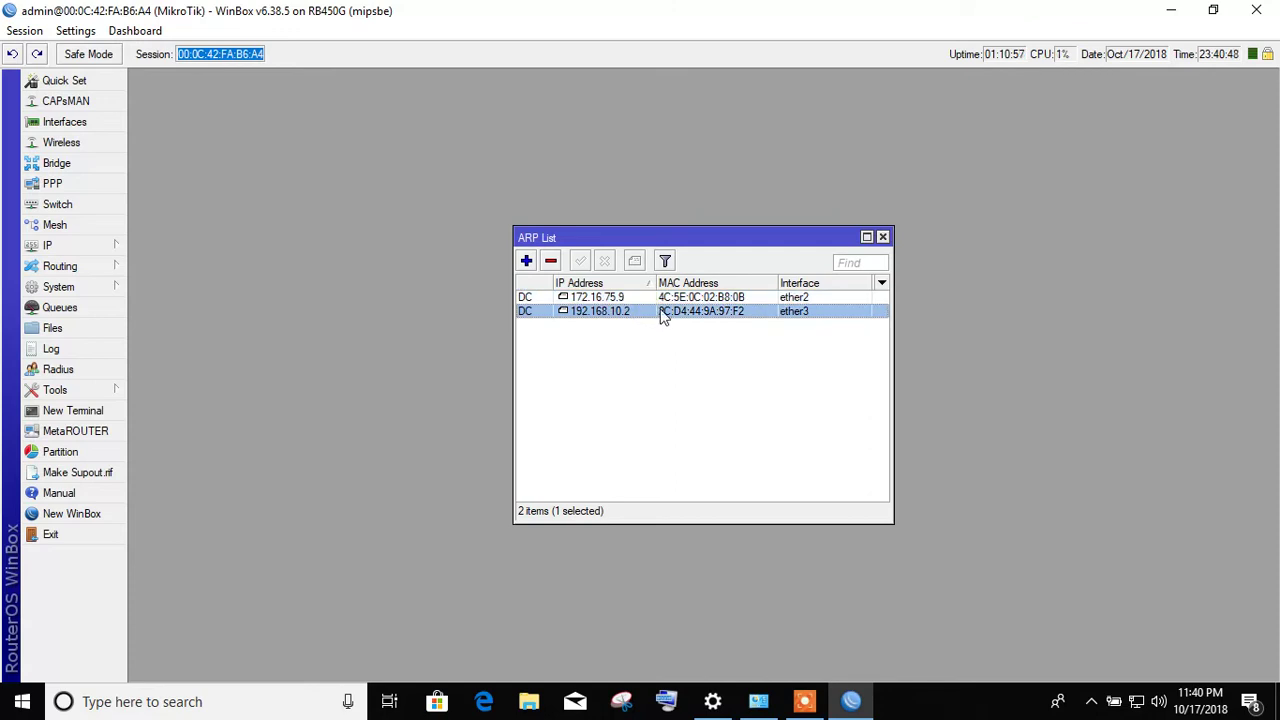
left_click(601, 297)
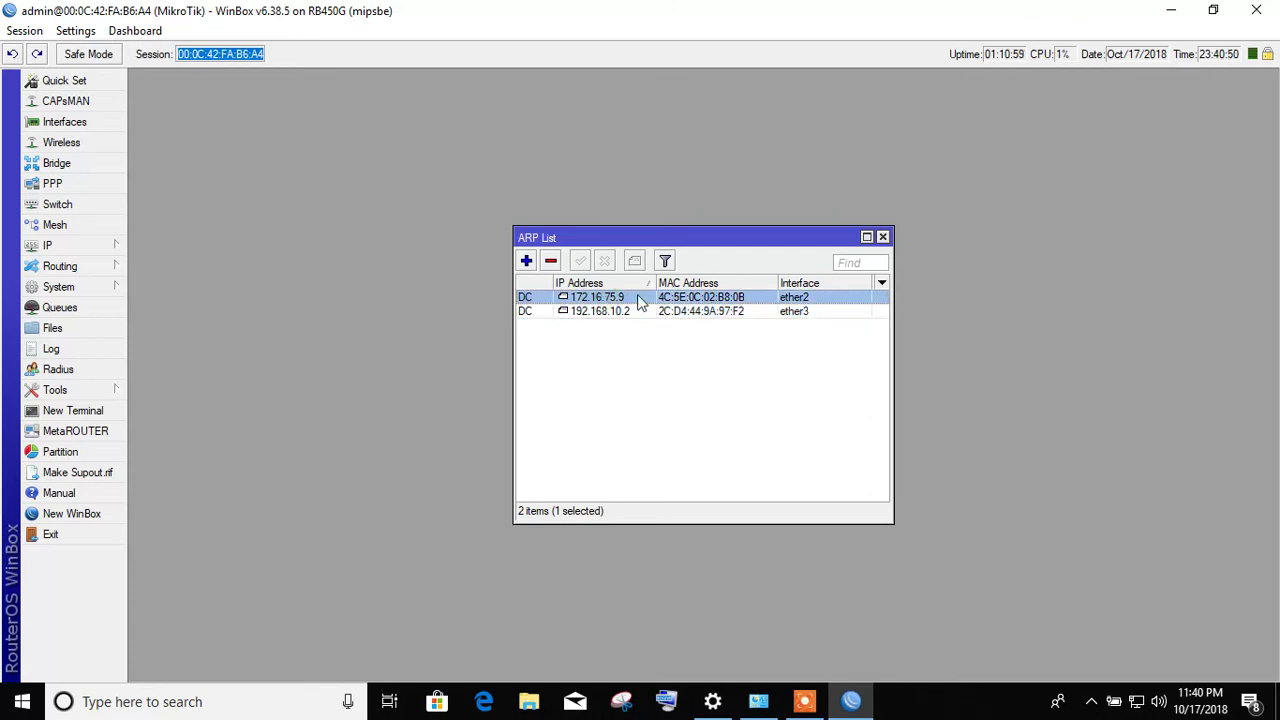
left_click(615, 312)
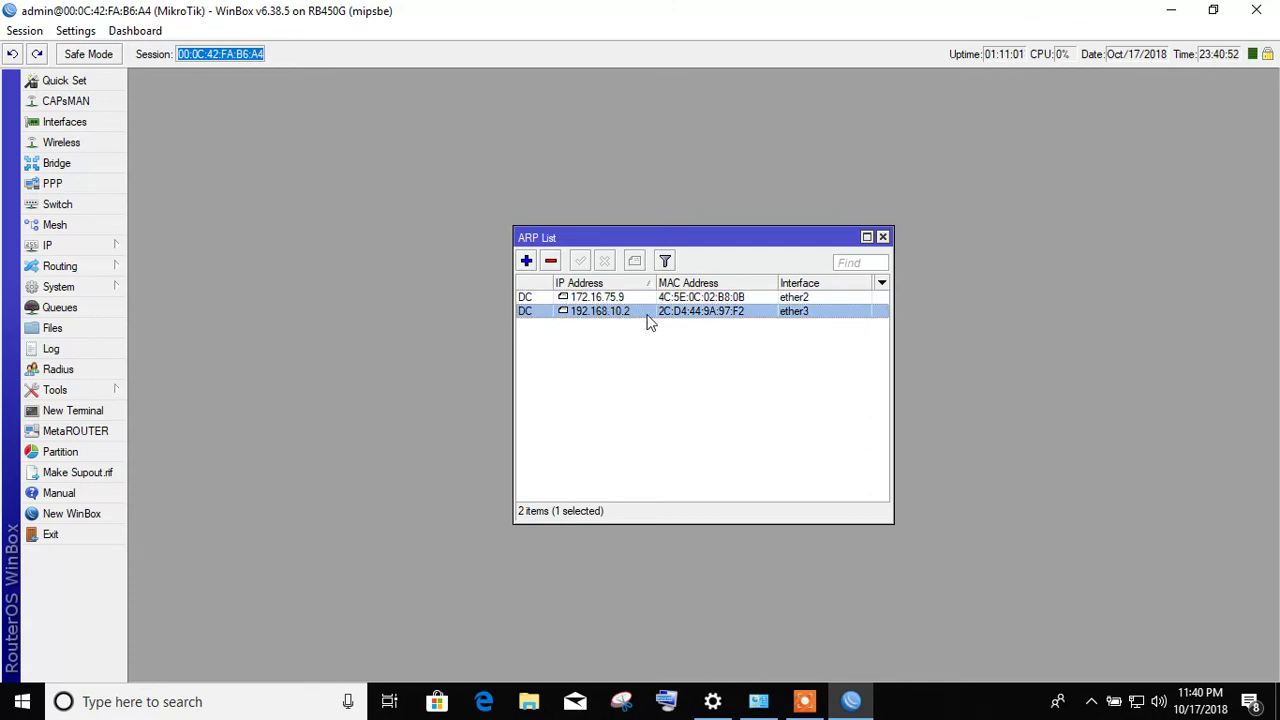
- Ping 192.168.10.2 from its ARP entry, getting 7/7 replies with 0% loss, then close the ping
right_click(651, 317)
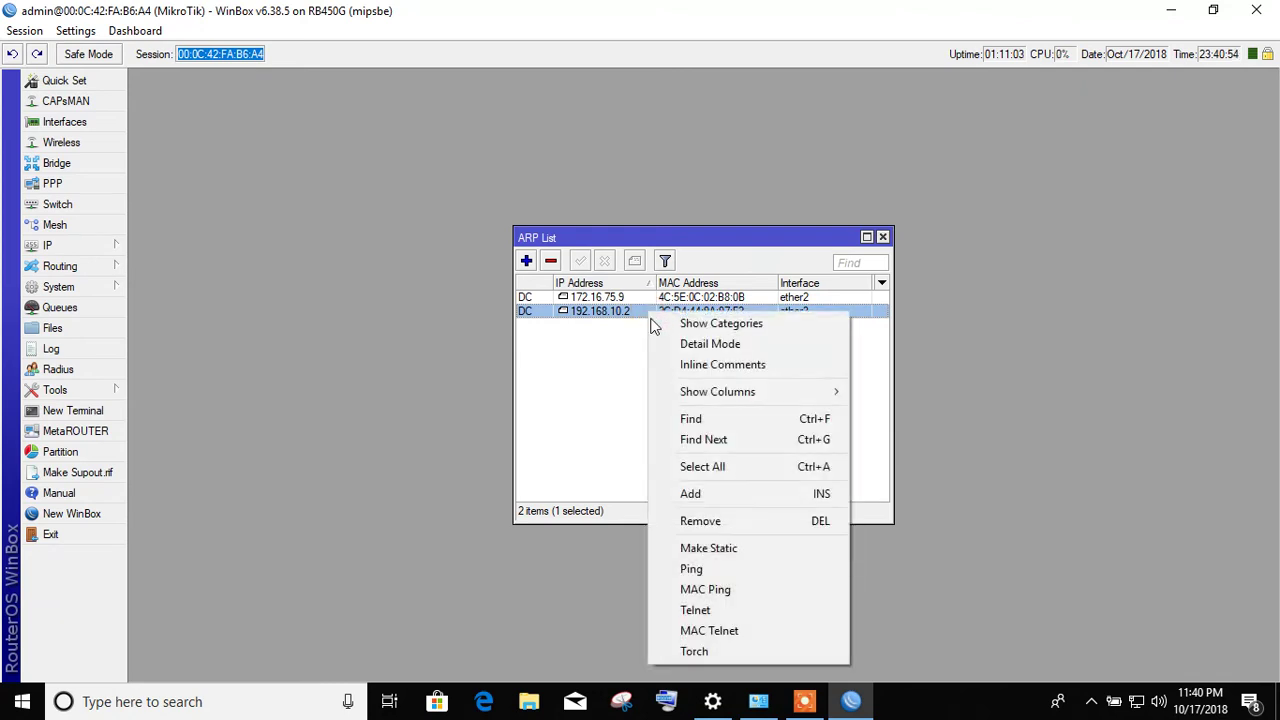
left_click(717, 572)
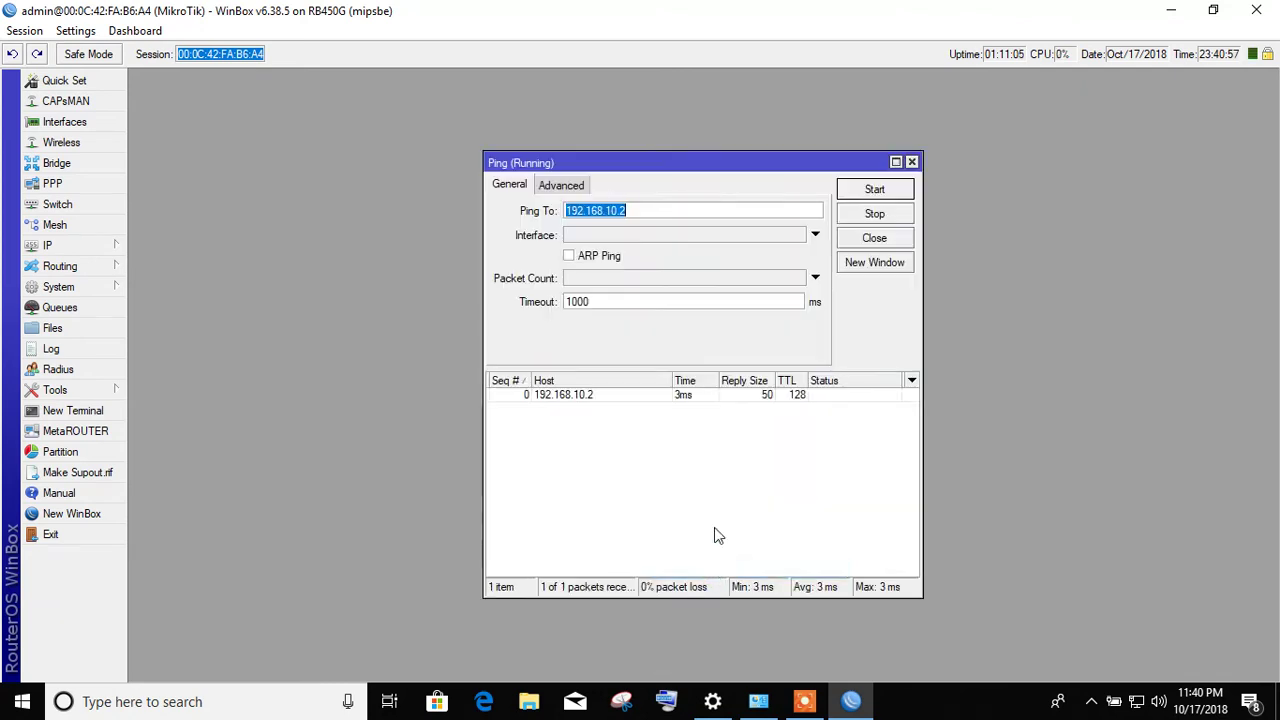
left_click(876, 242)
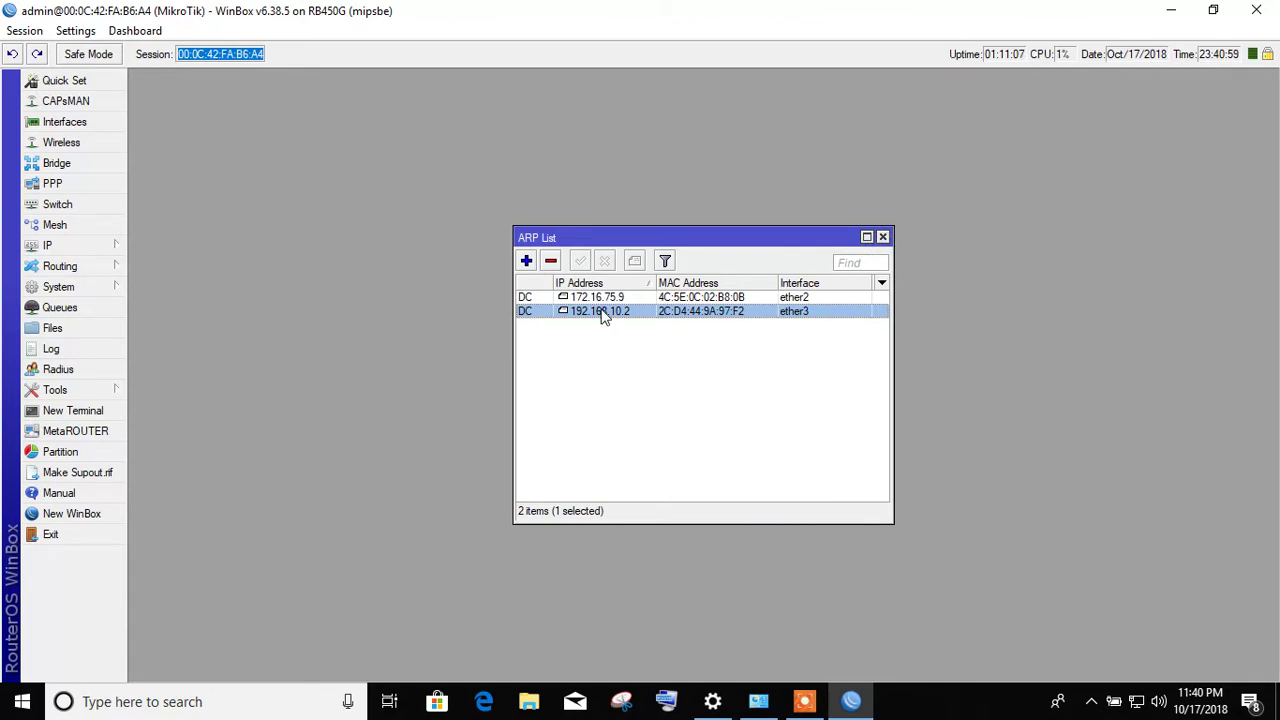
right_click(604, 316)
left_click(677, 563)
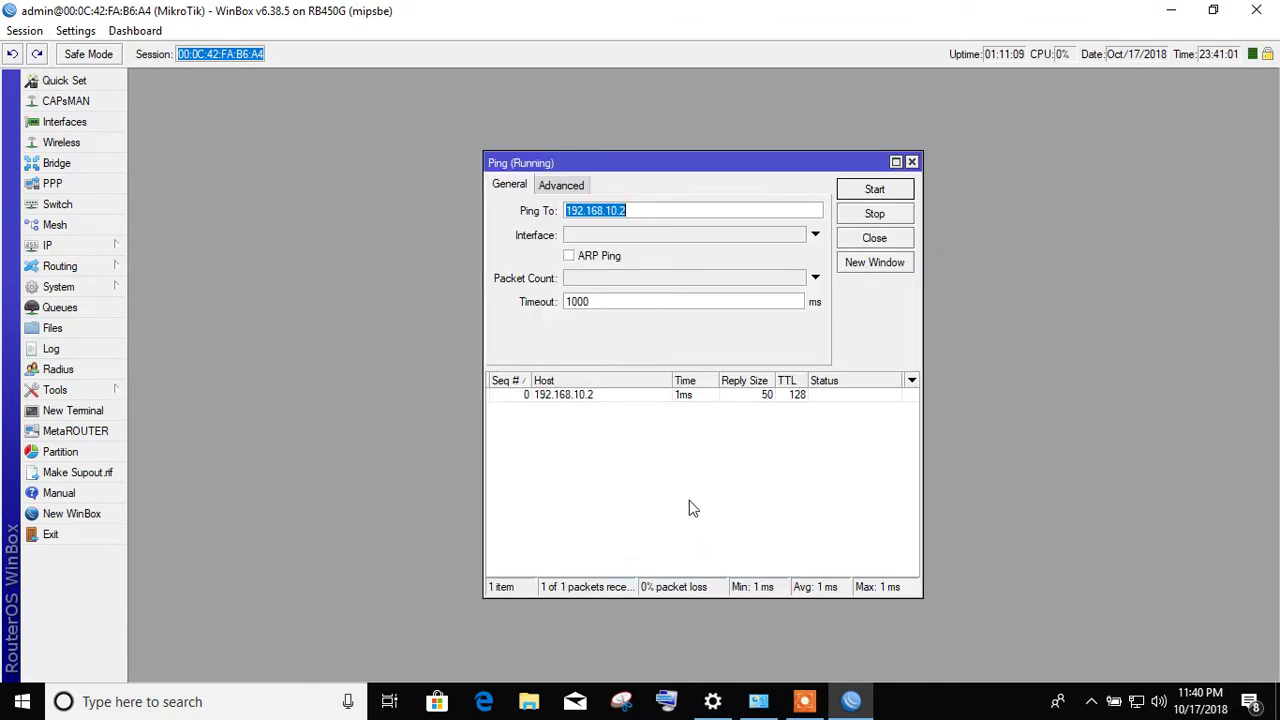
left_click_drag(683, 161, 972, 146)
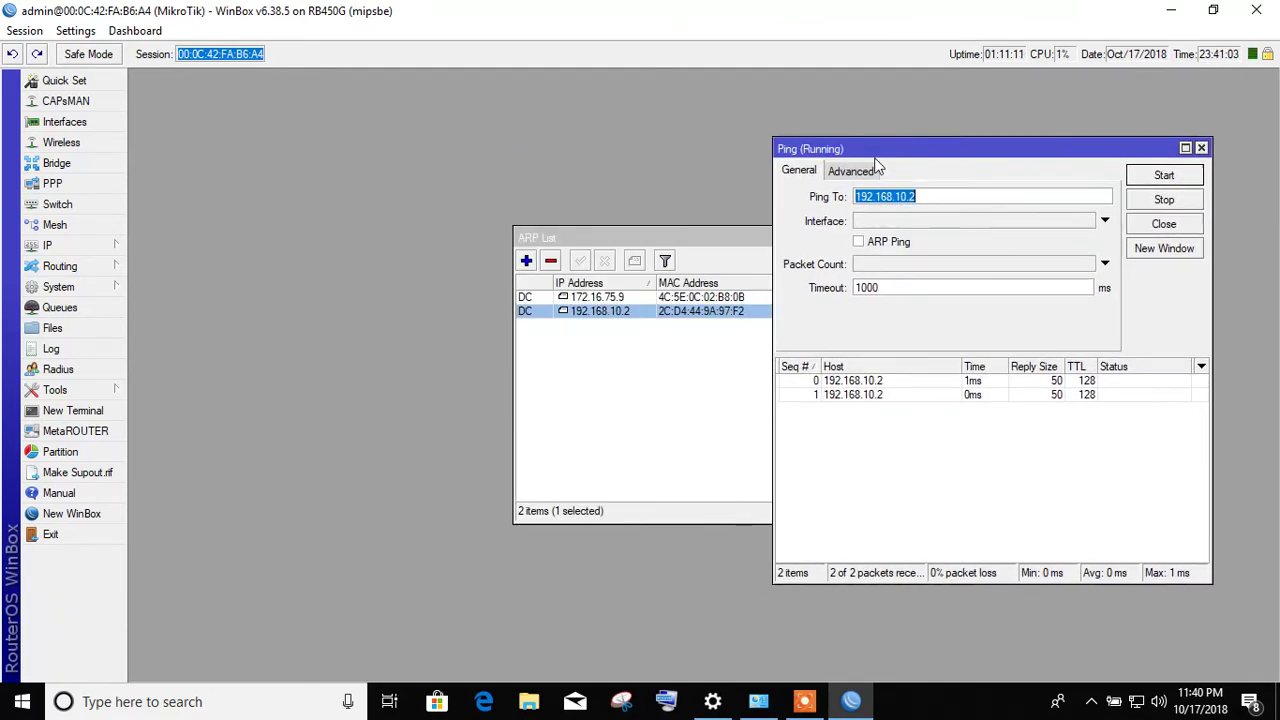
left_click(676, 237)
left_click_drag(676, 237, 461, 223)
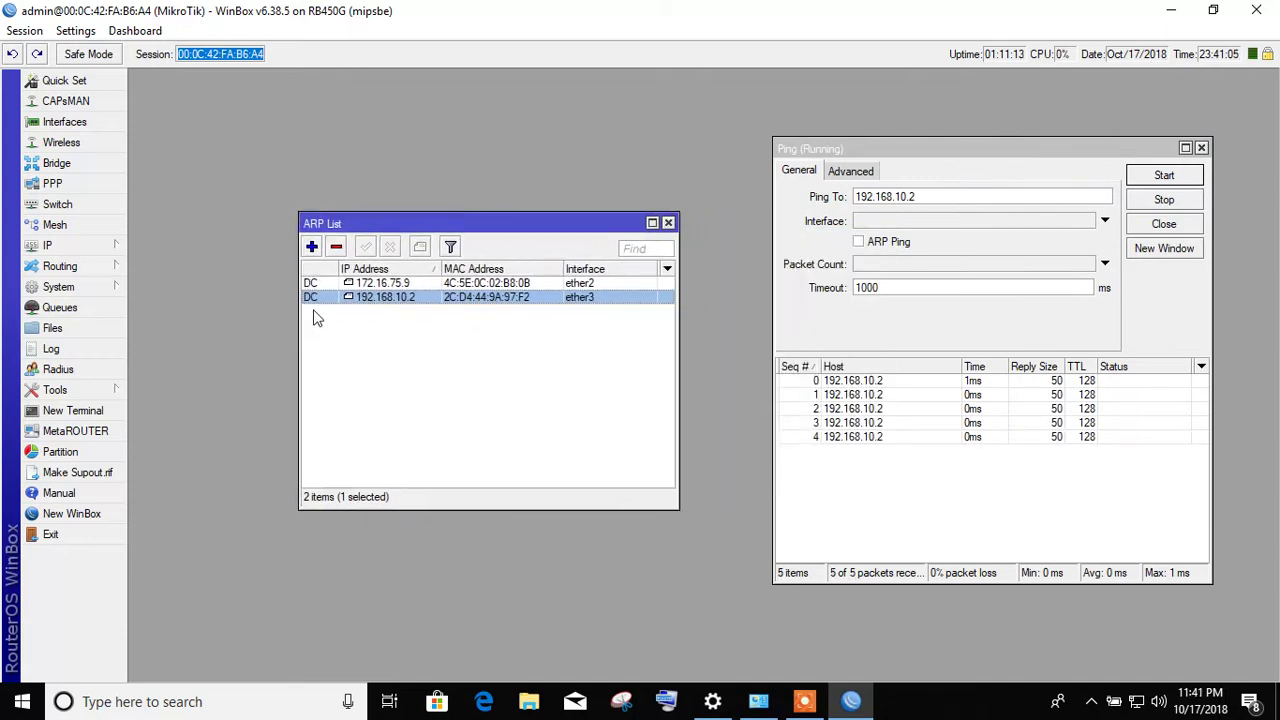
left_click(1132, 226)
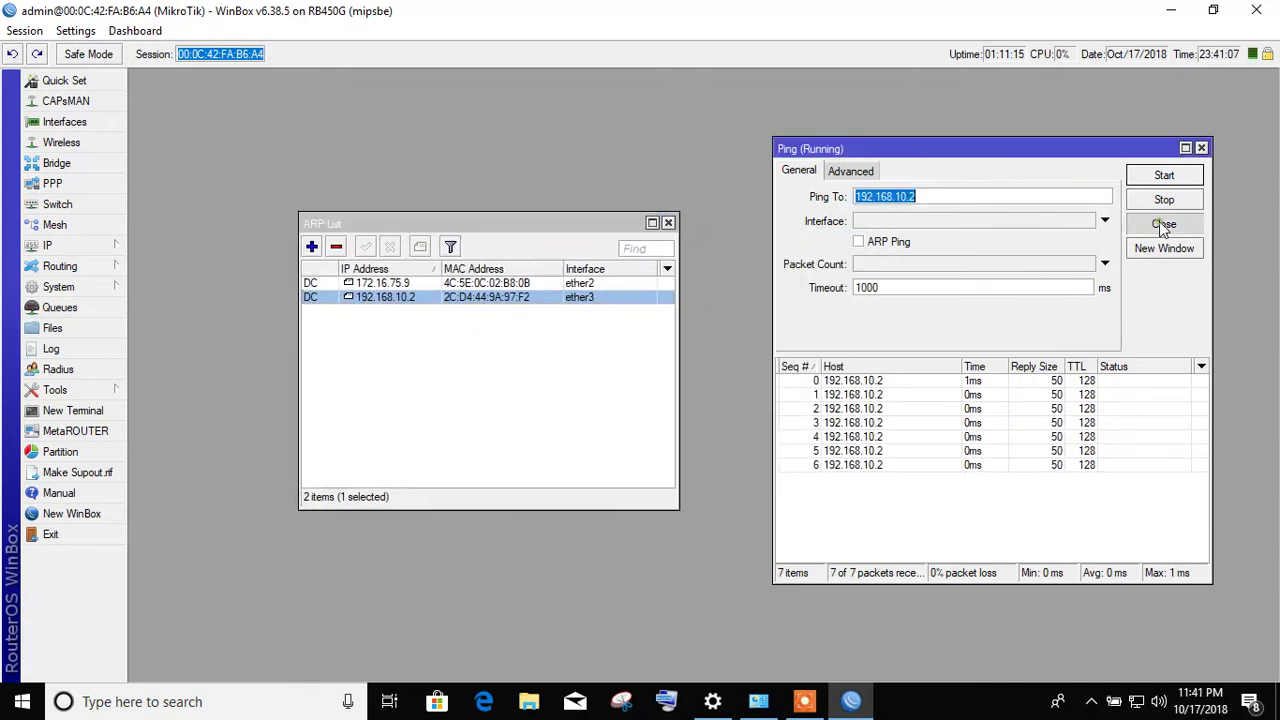
right_click(388, 300)
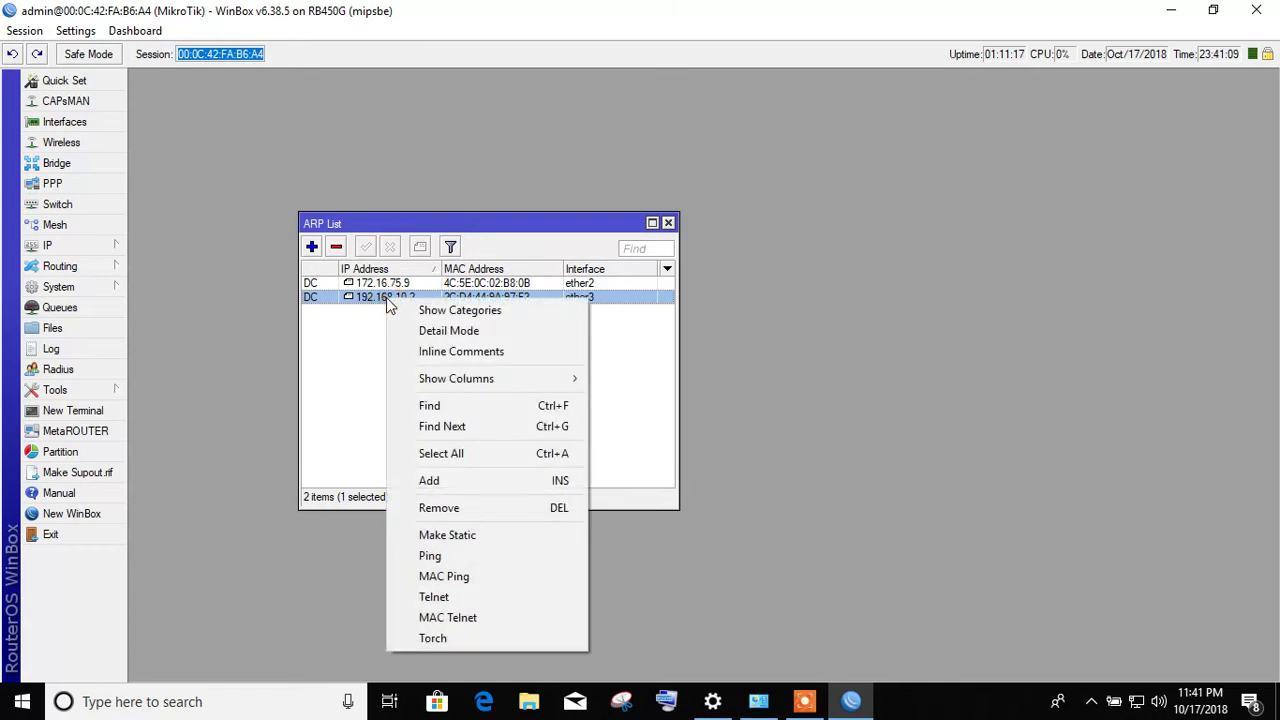
- Make the 192.168.10.2 ARP entry static, disable and re-enable it twice, then open its comment box
left_click(501, 540)
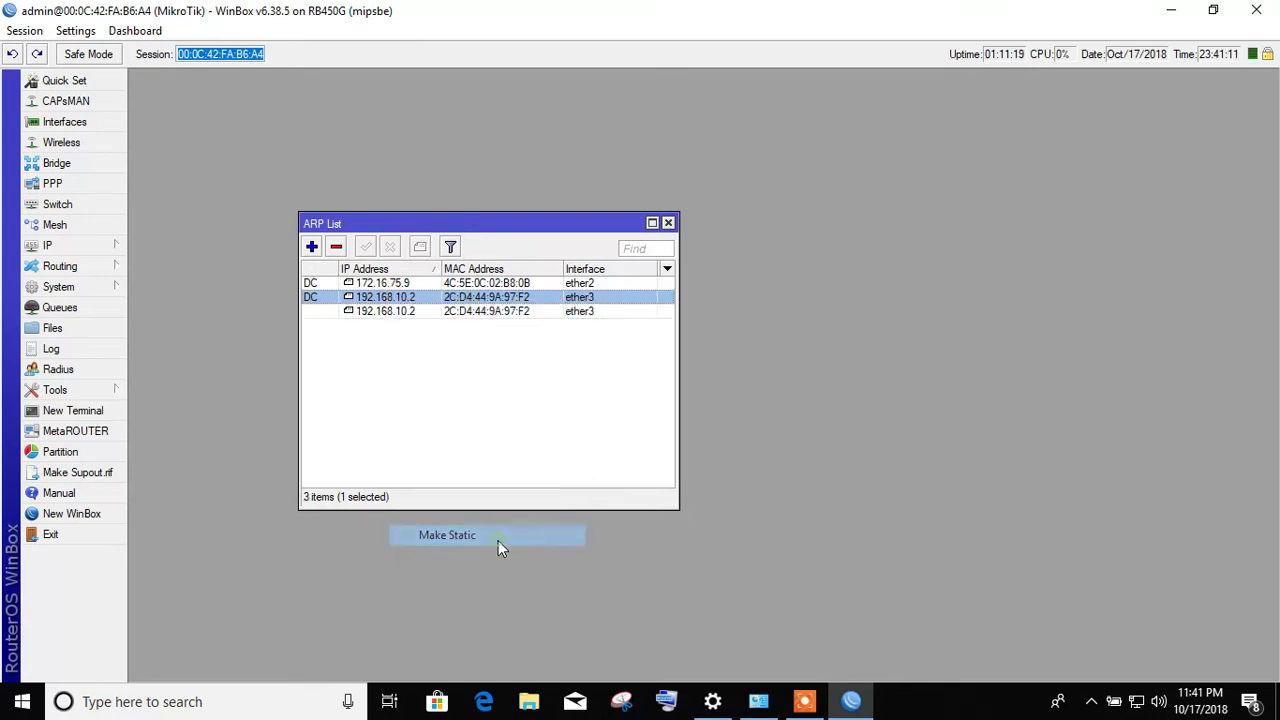
left_click(375, 298)
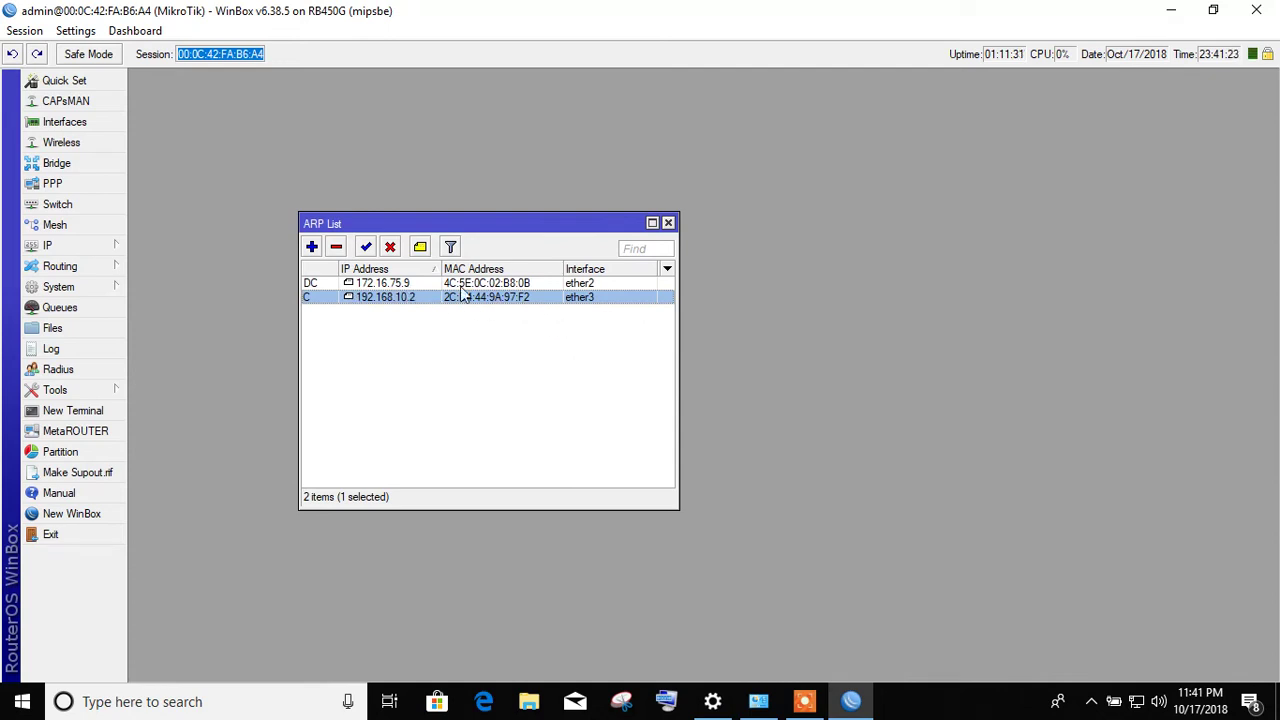
left_click(391, 248)
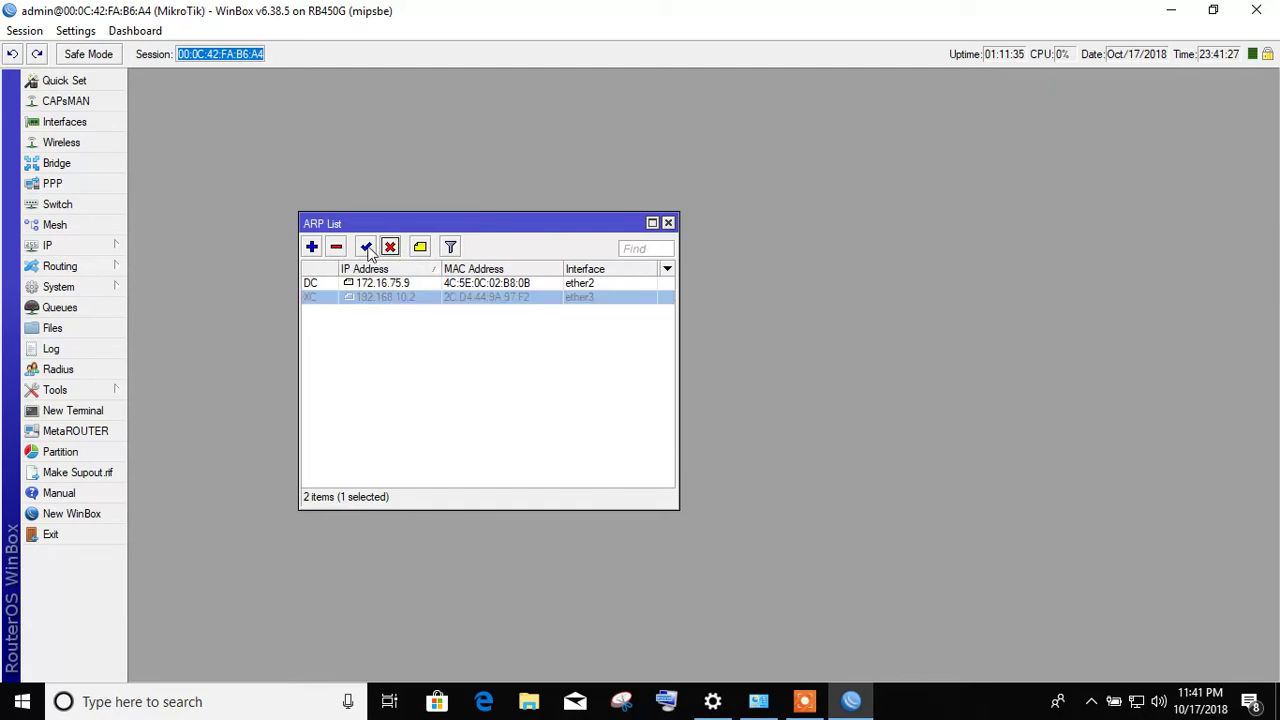
left_click(367, 250)
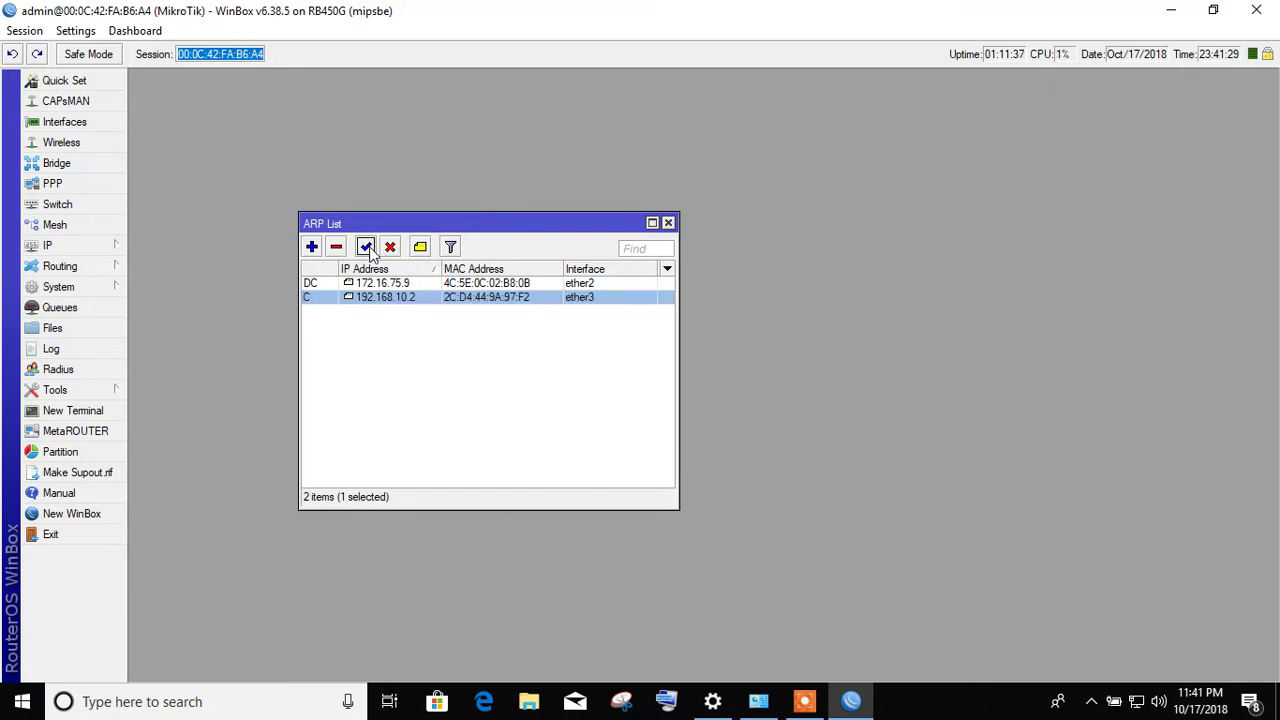
left_click(390, 248)
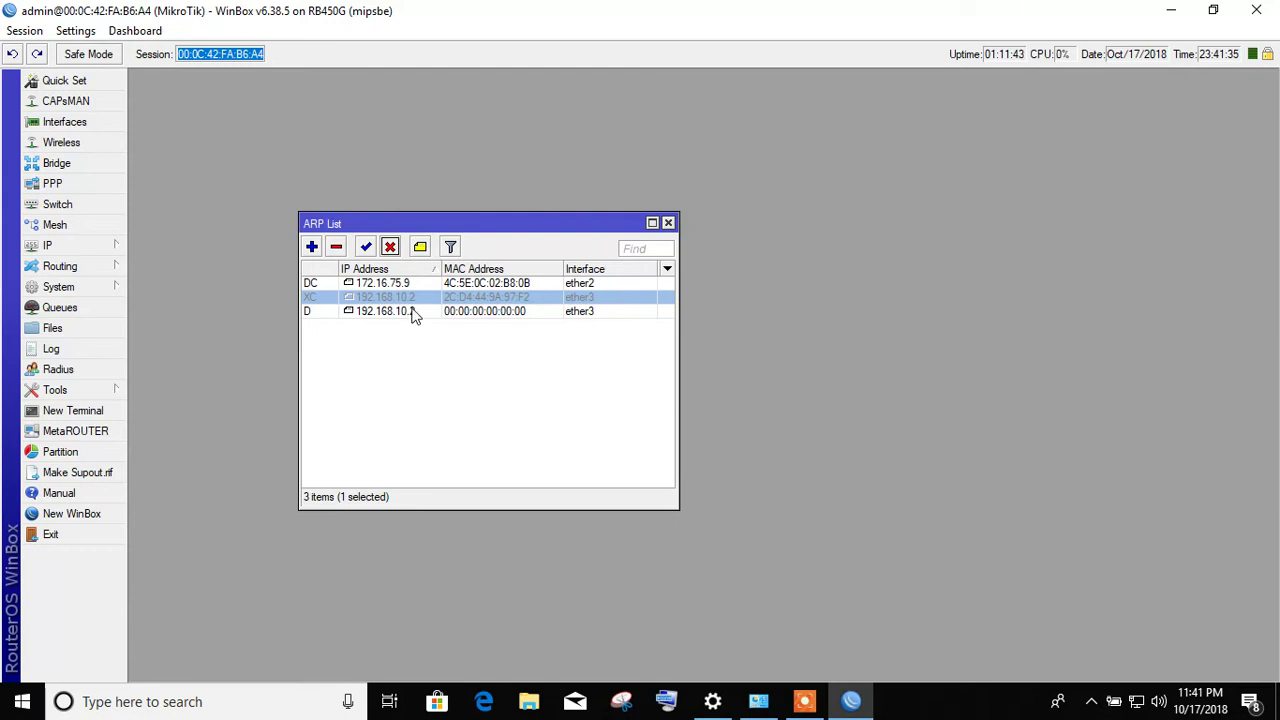
left_click(366, 247)
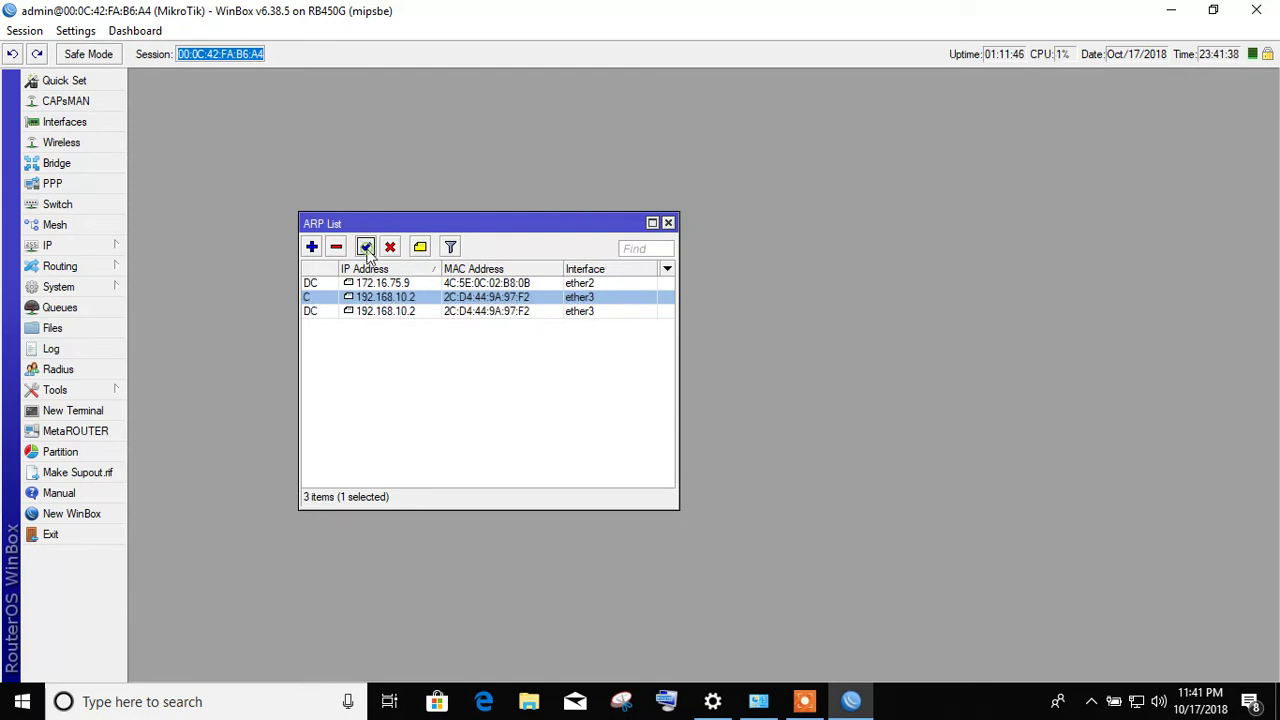
left_click(420, 247)
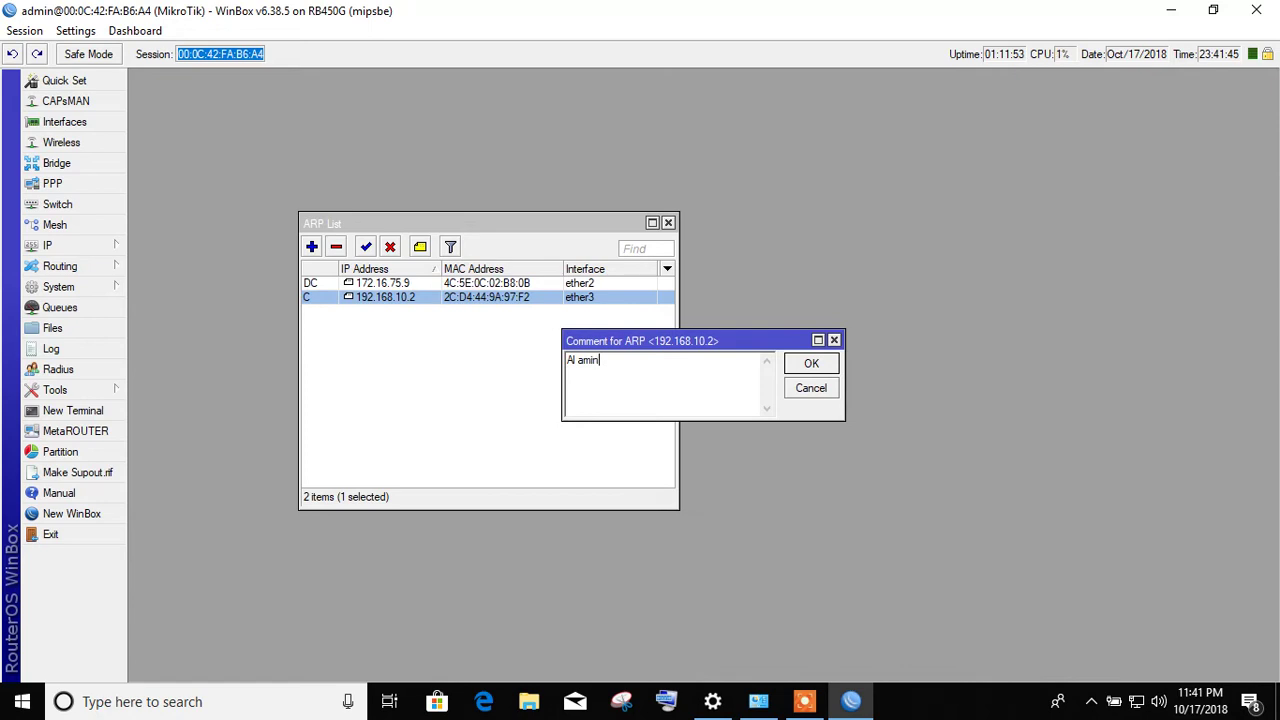
- Comment the 192.168.10.2 ARP entry with a person's name, disable it, and close the ARP List
key("Return")
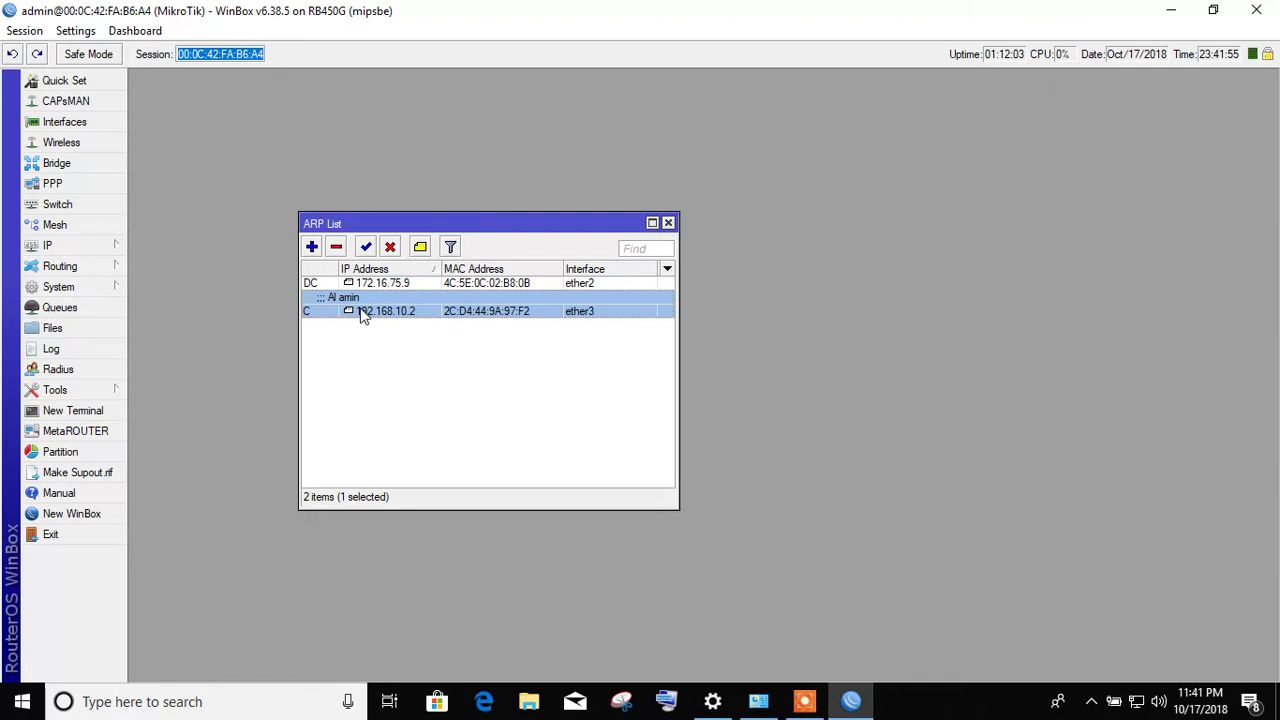
left_click(391, 250)
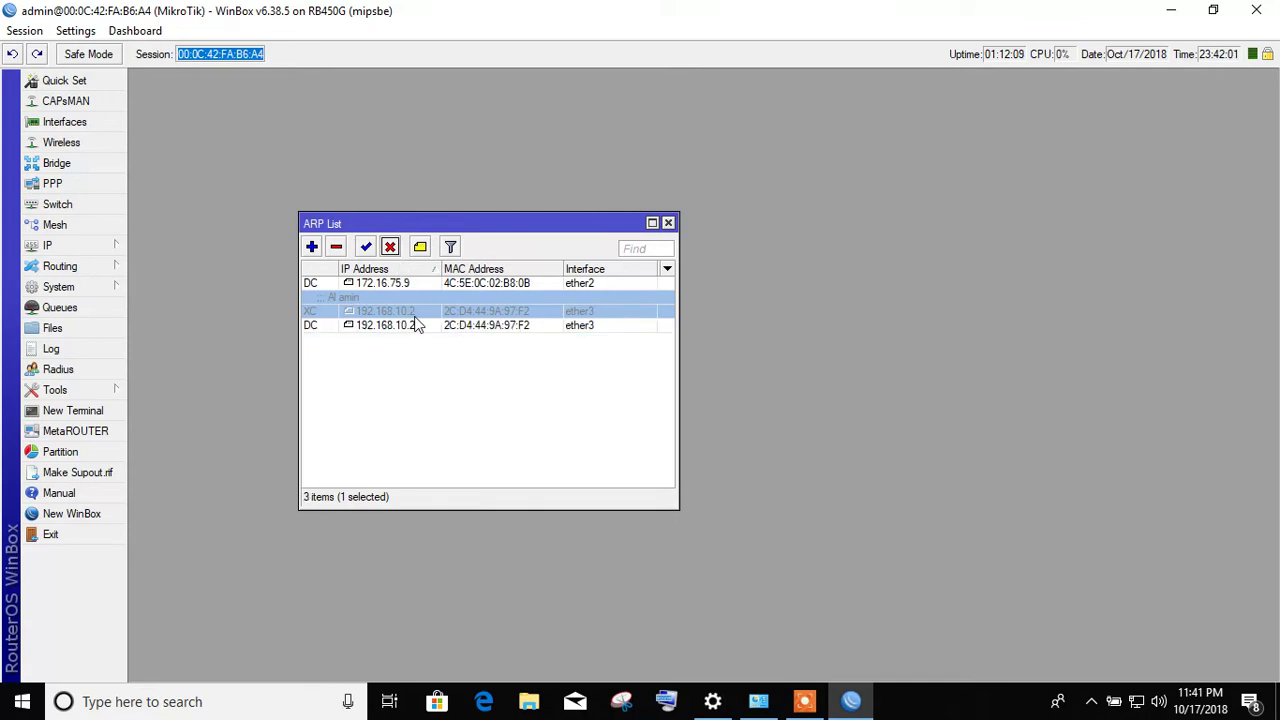
left_click(441, 330)
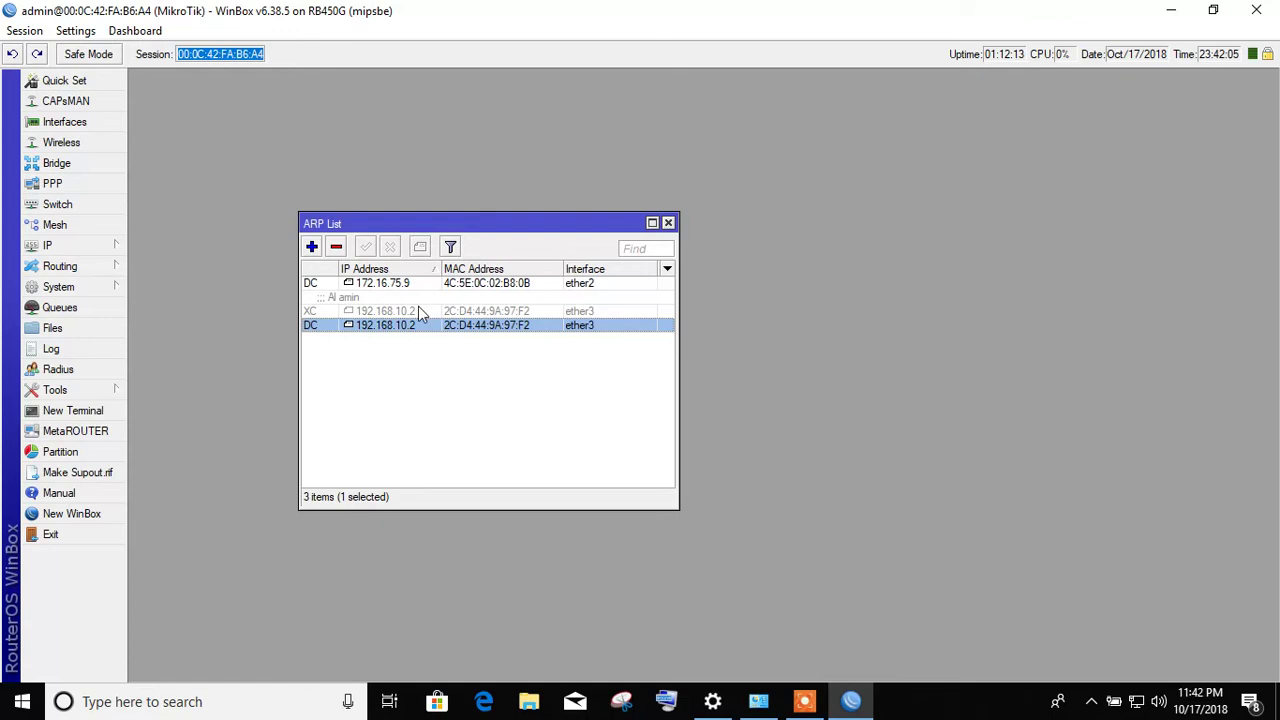
left_click(418, 310)
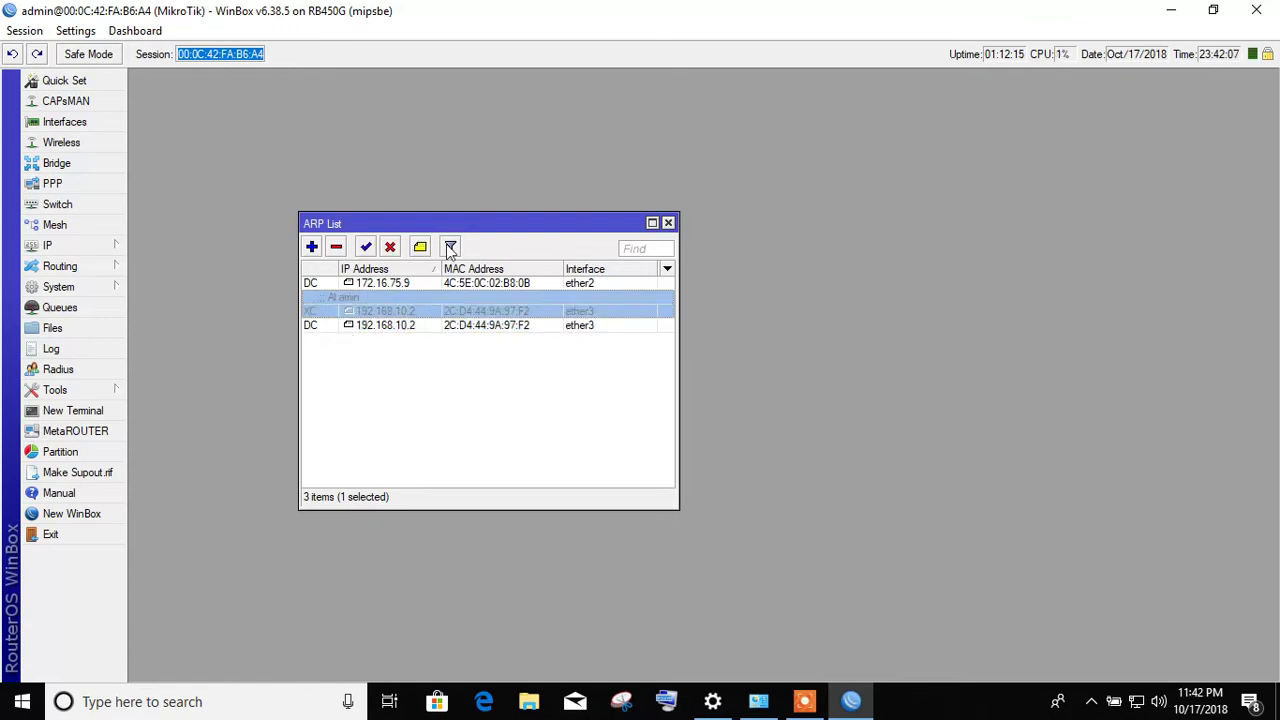
left_click(668, 223)
left_click(92, 247)
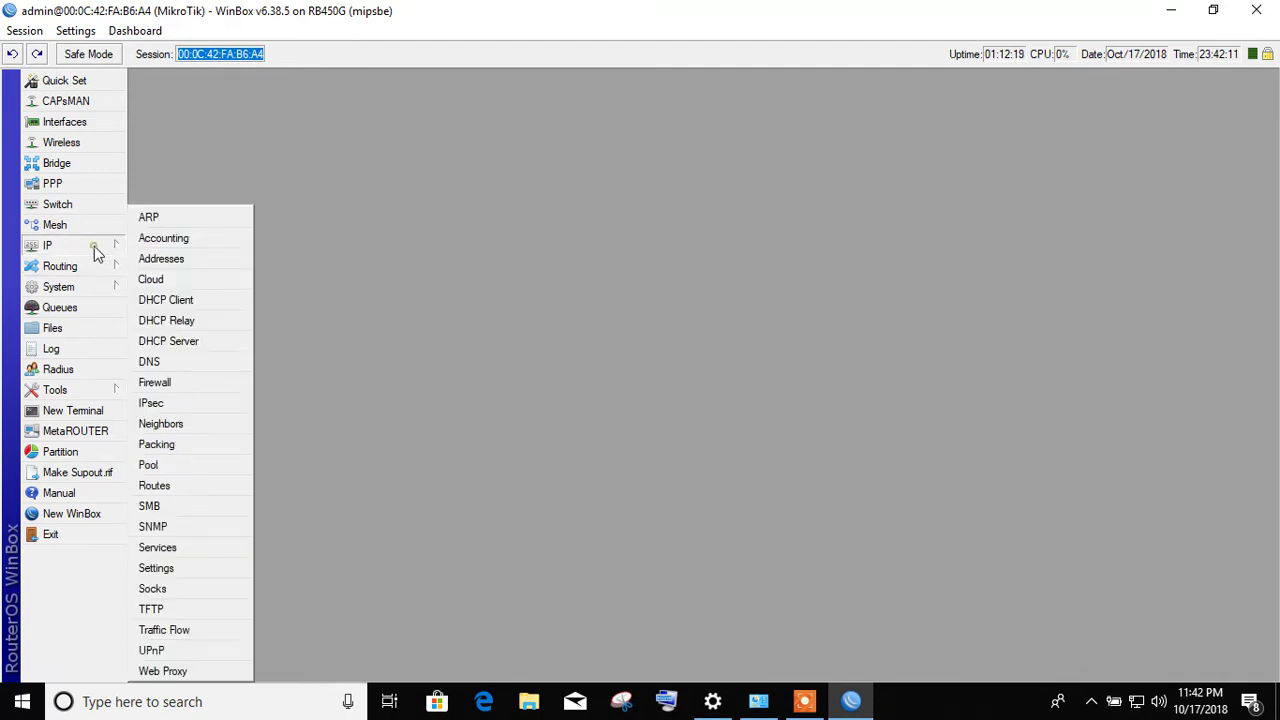
- Add the IP address 192.168.20.1/24 on ether4 in the Address List
left_click(191, 260)
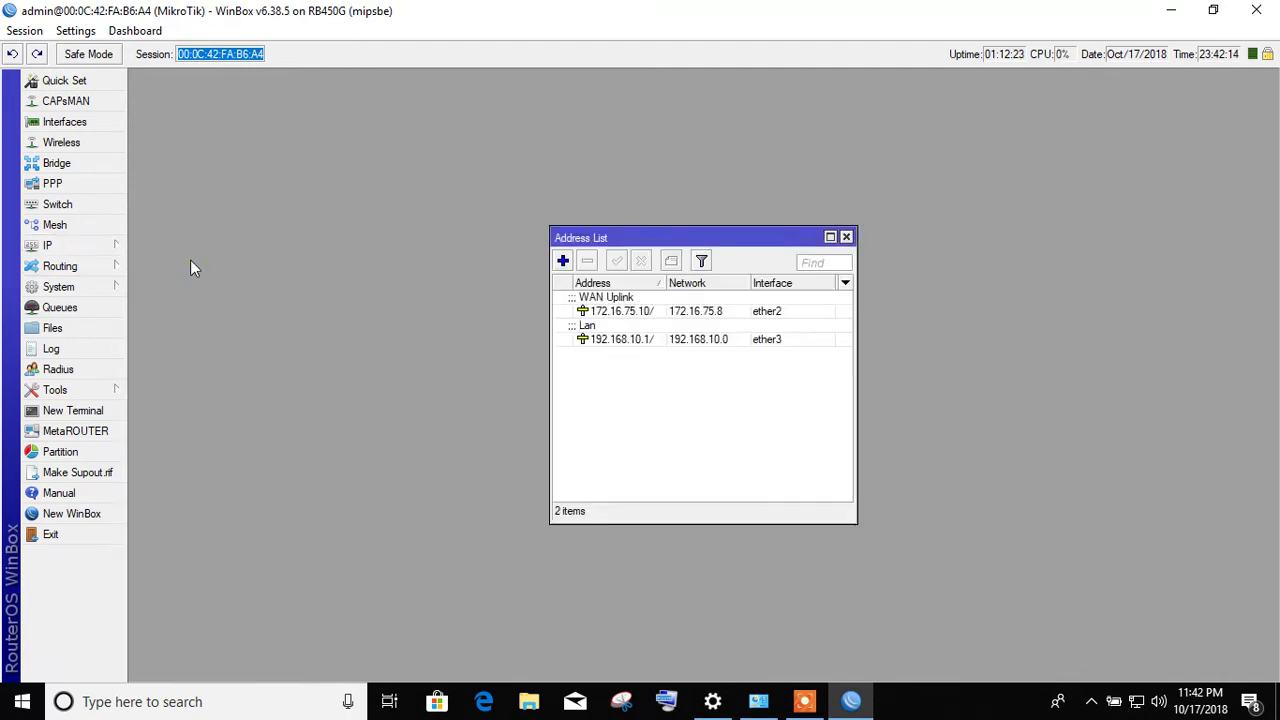
left_click(634, 310)
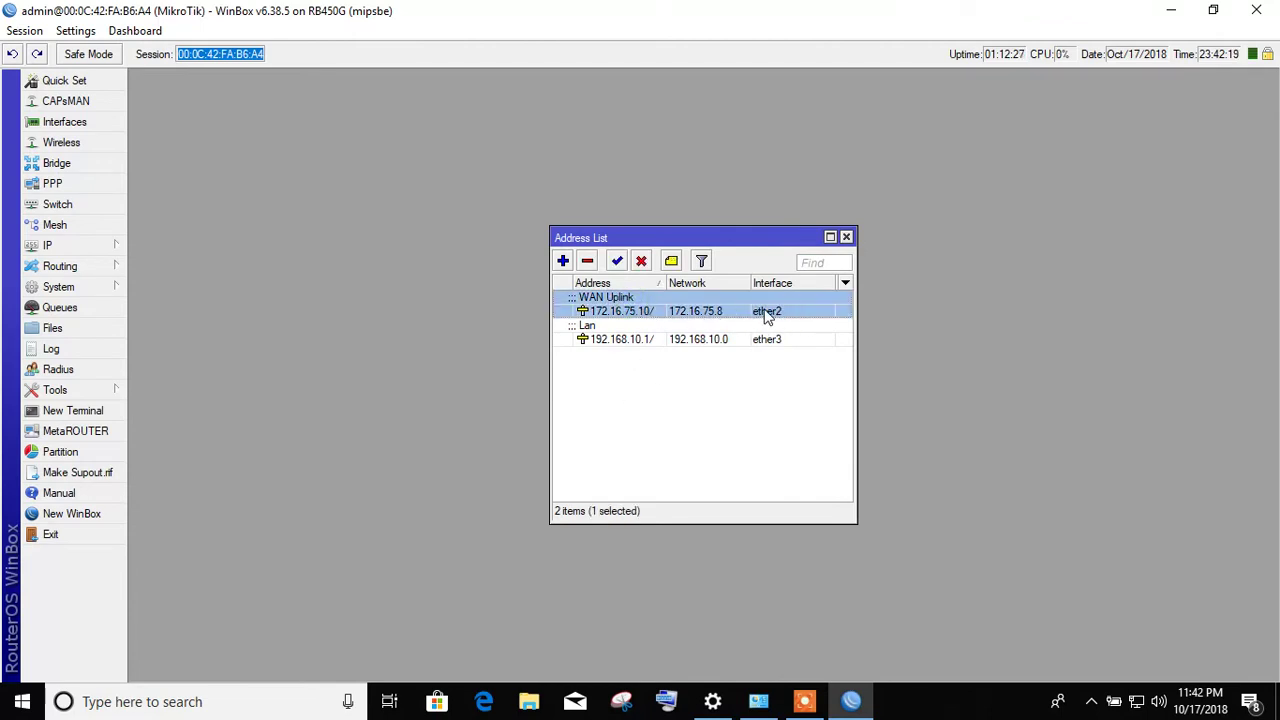
left_click(625, 338)
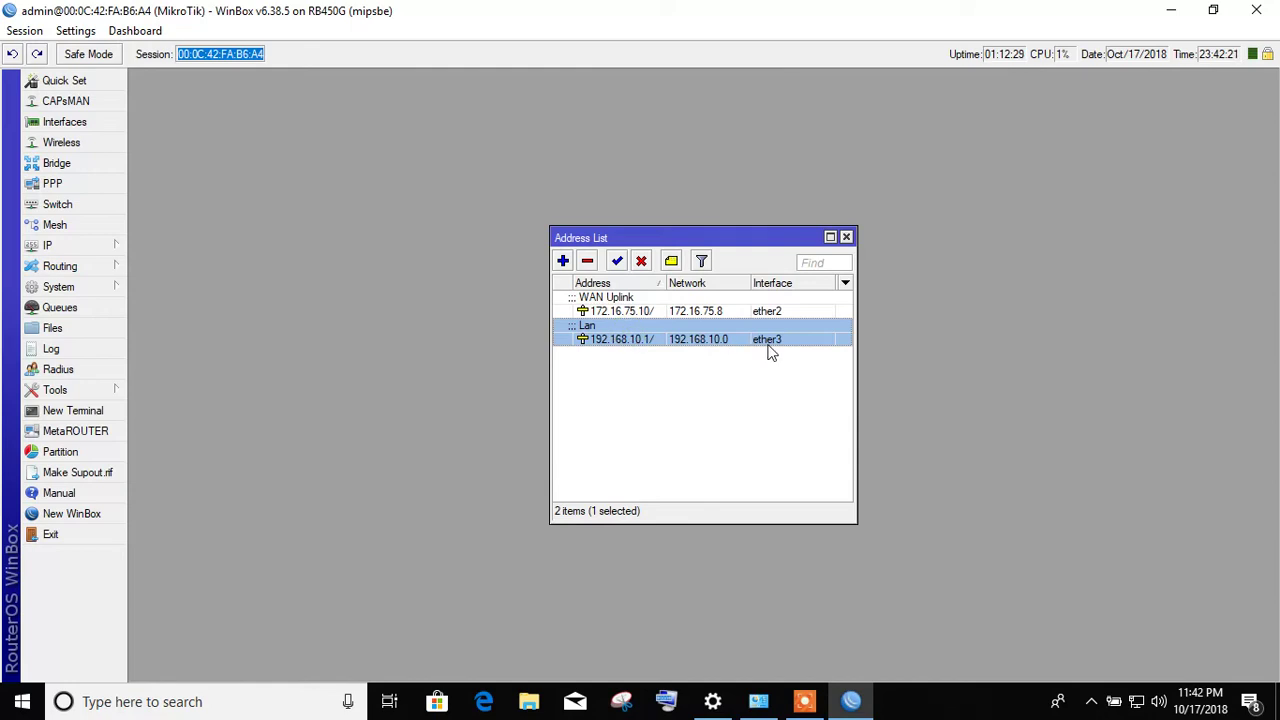
left_click(563, 261)
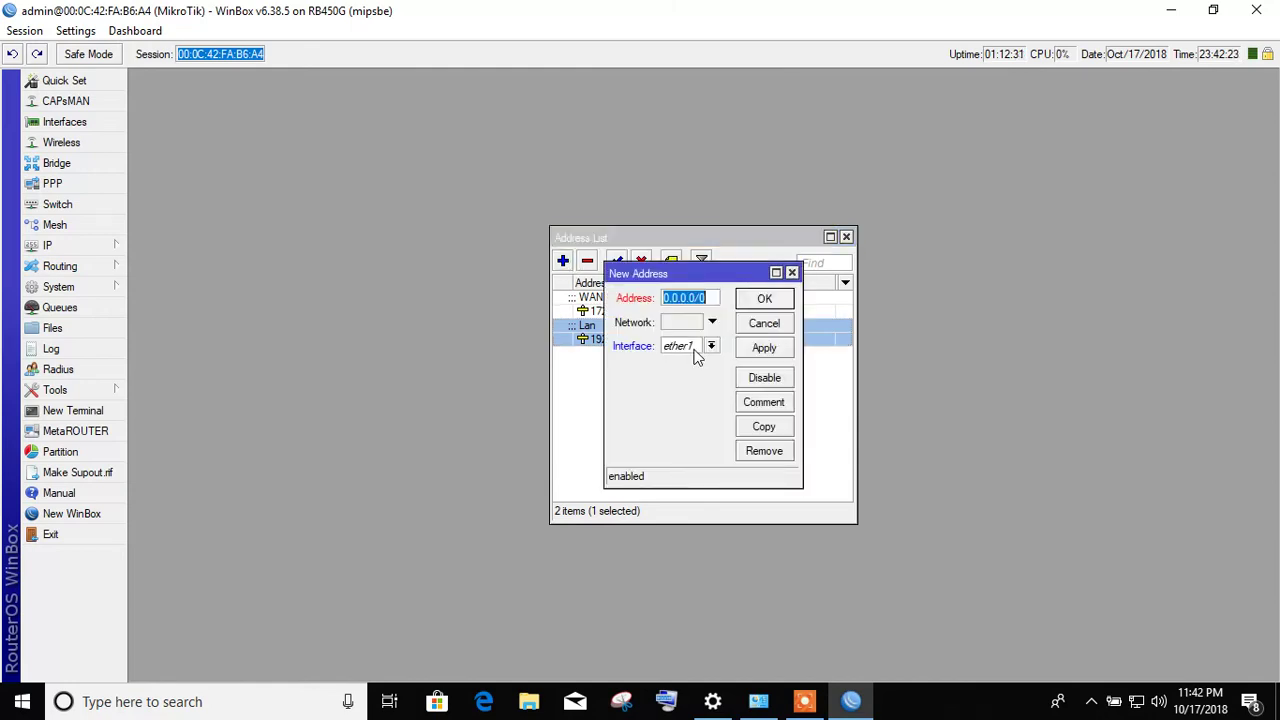
left_click_drag(714, 287, 714, 390)
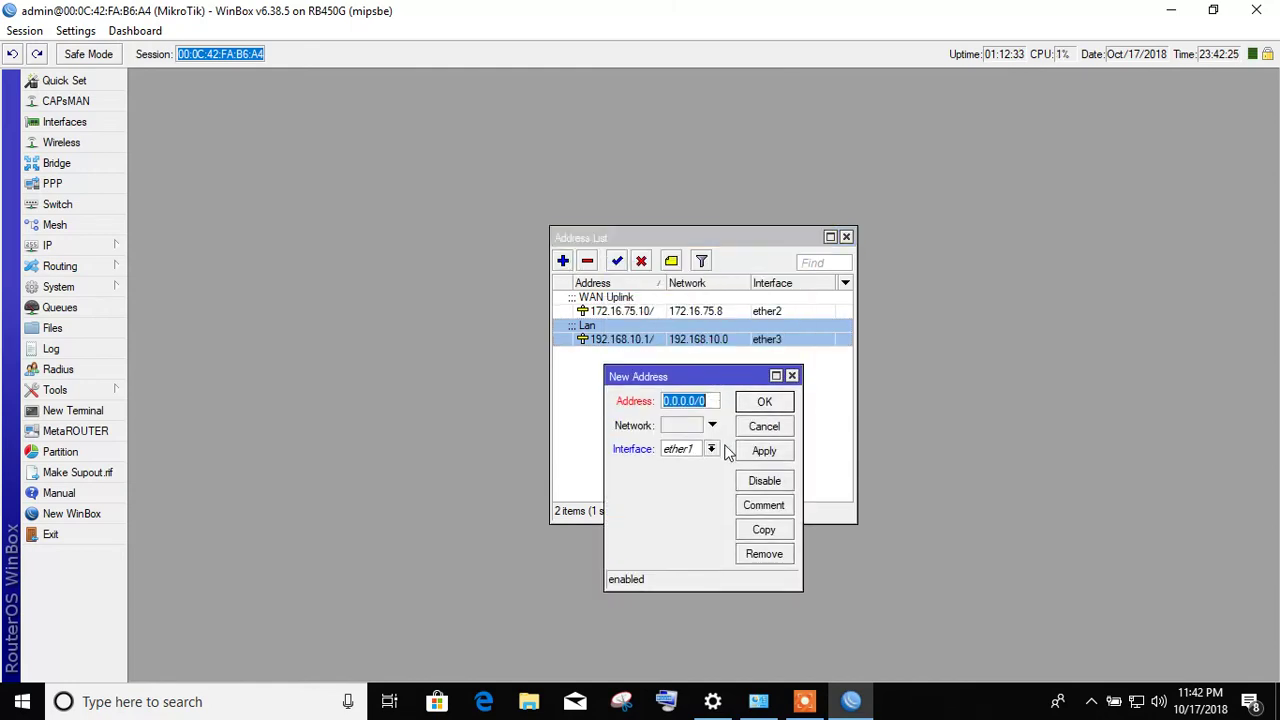
type("192.16")
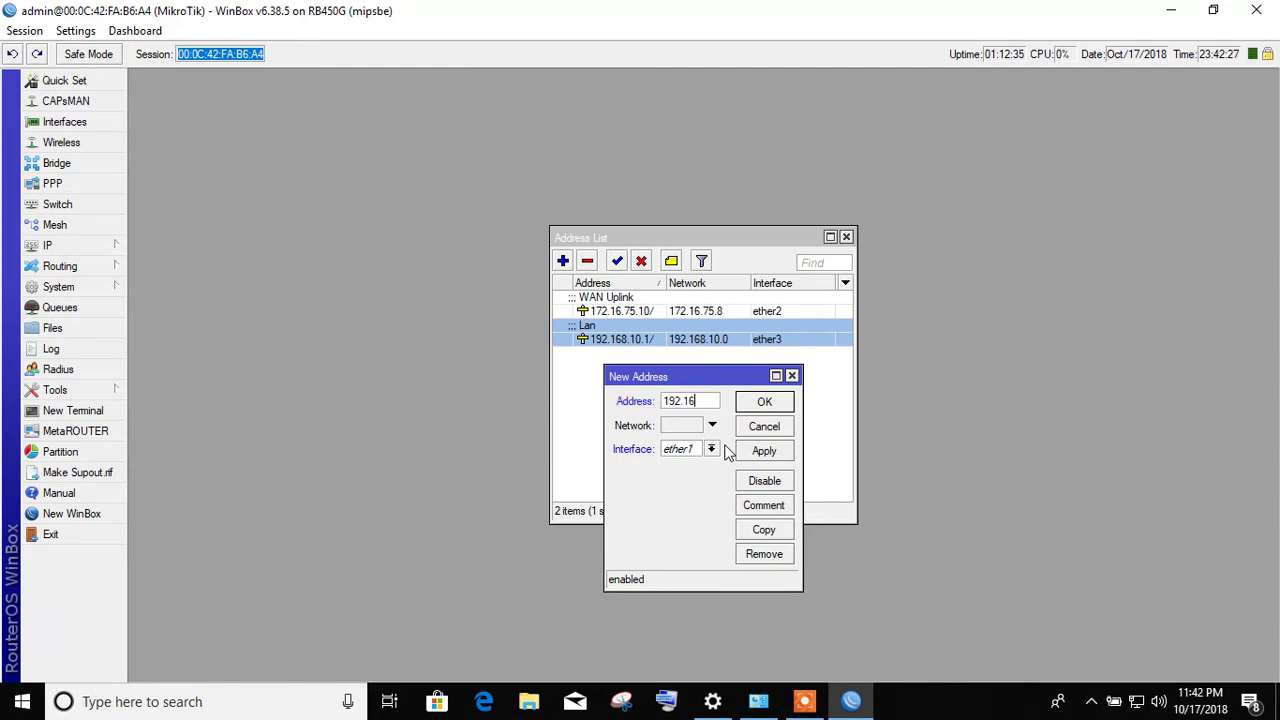
type("8.20.18")
key("BackSpace")
type("/24")
left_click(711, 449)
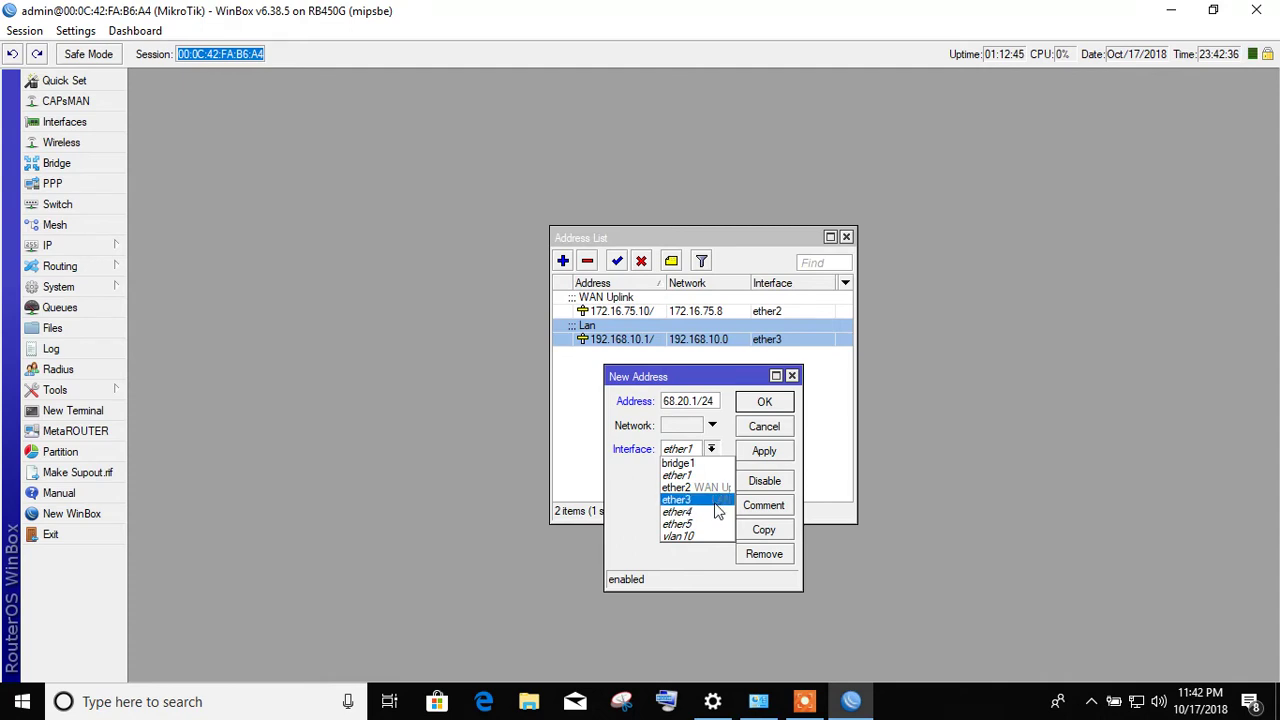
left_click(706, 514)
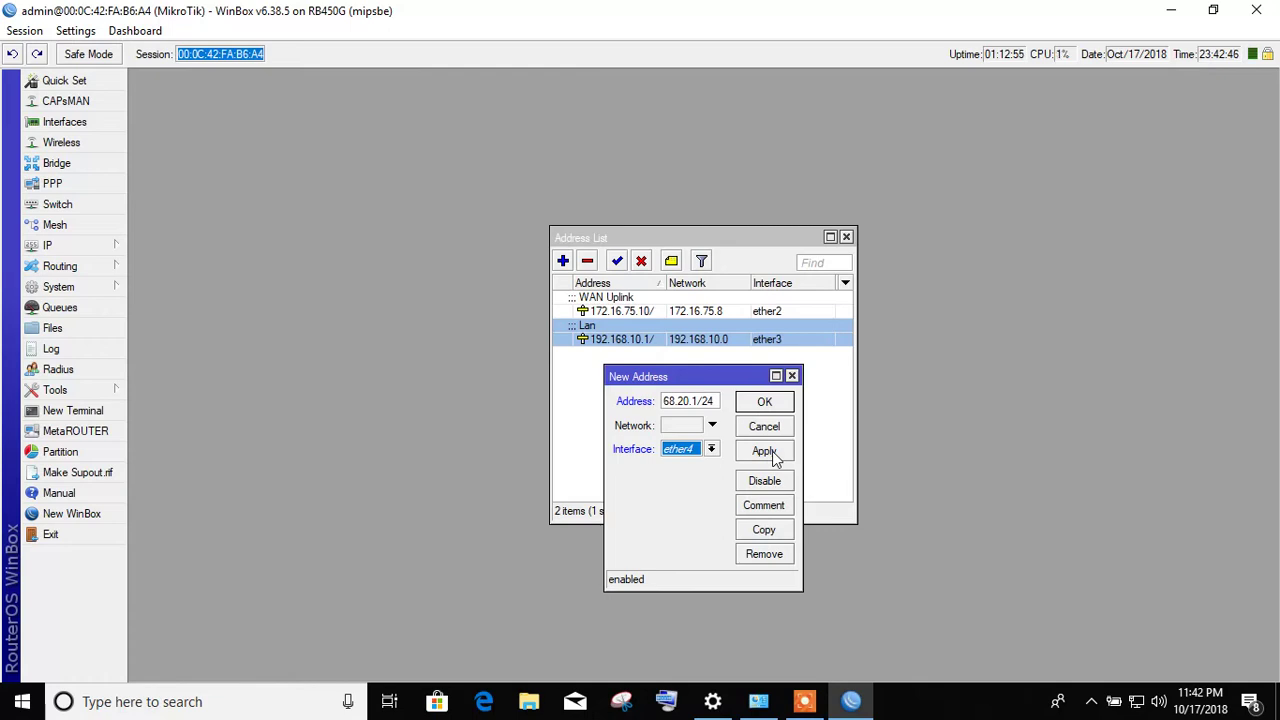
left_click(764, 451)
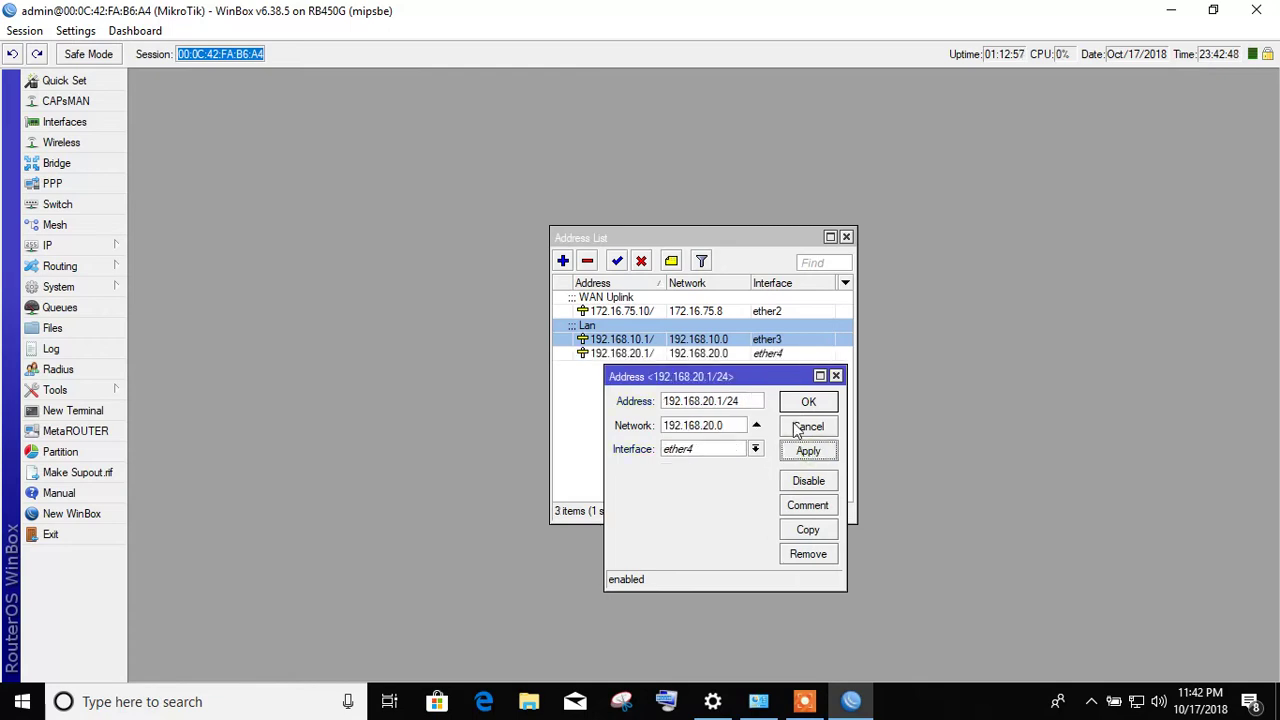
left_click(810, 403)
- Comment the new address 'Lan 2', disable and re-enable it, then remove it and close the list
left_click(669, 356)
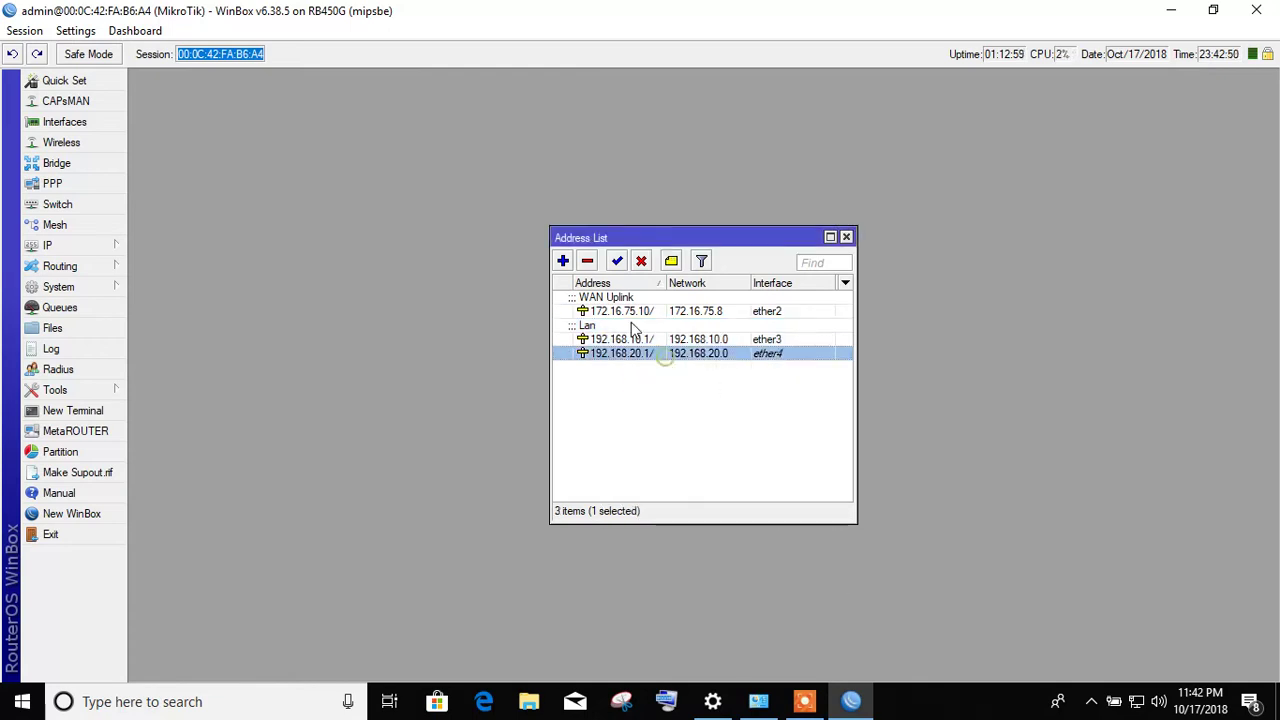
left_click(671, 261)
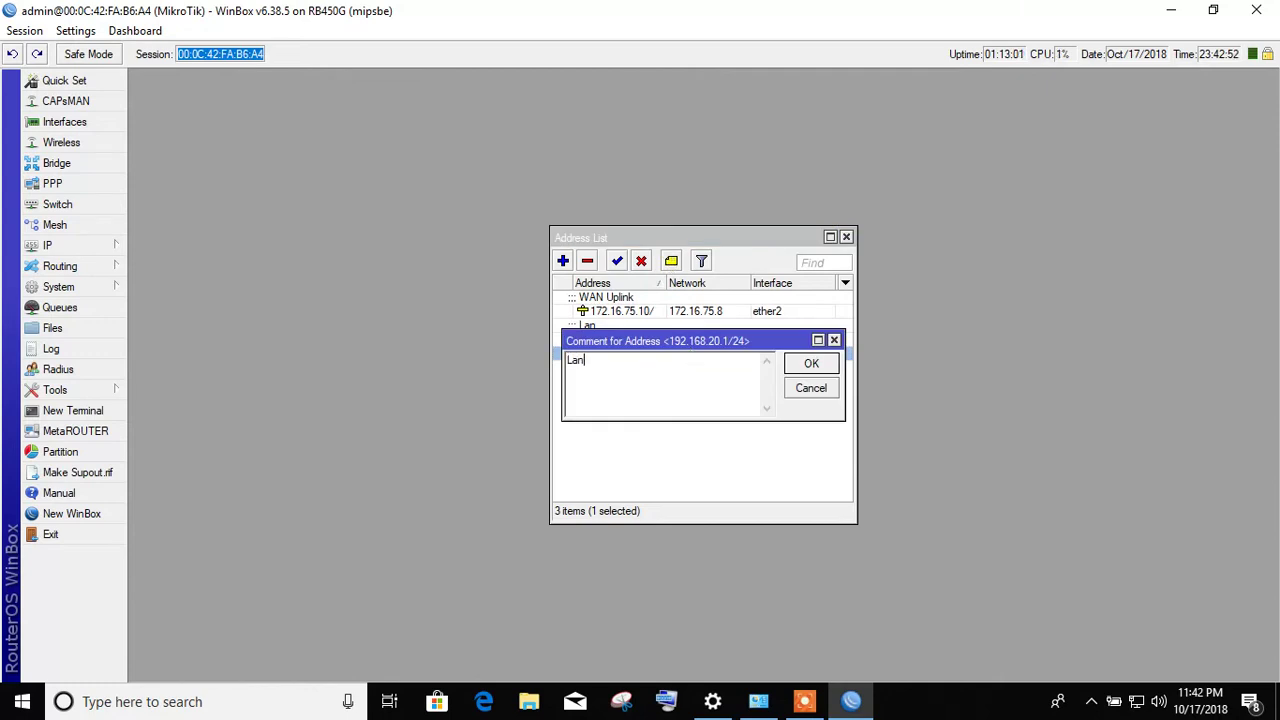
key("Return")
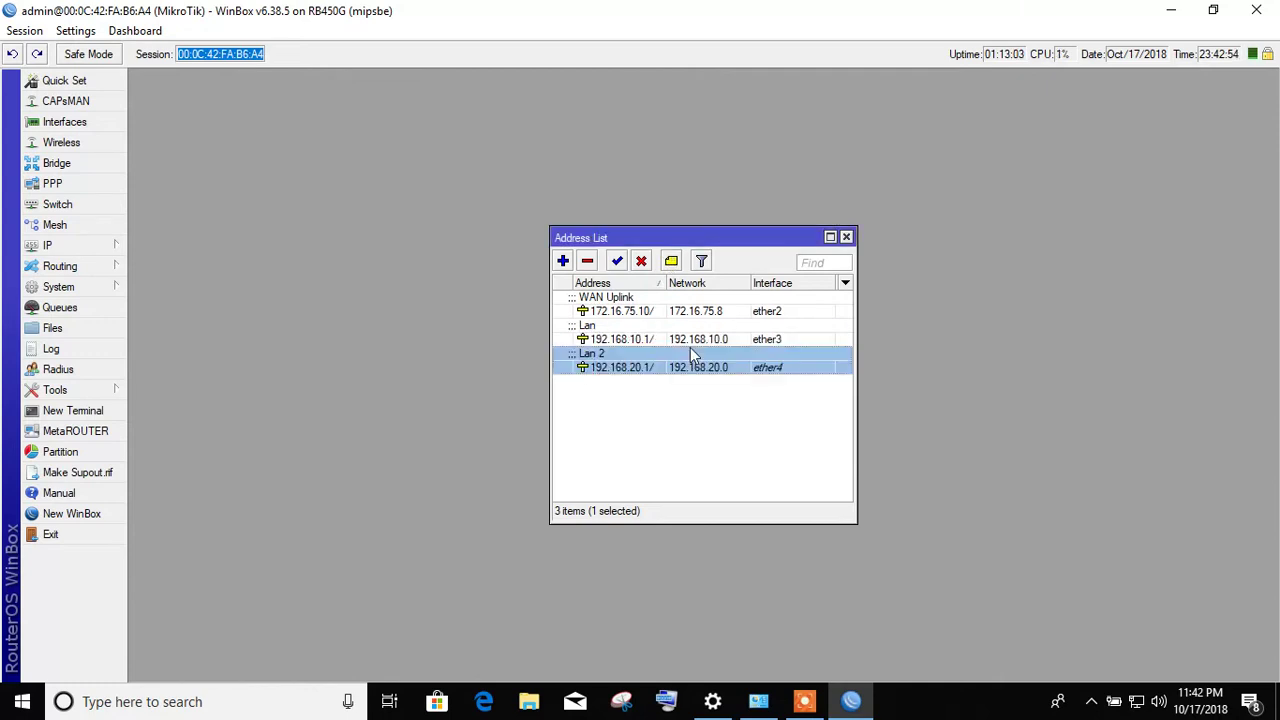
left_click(642, 262)
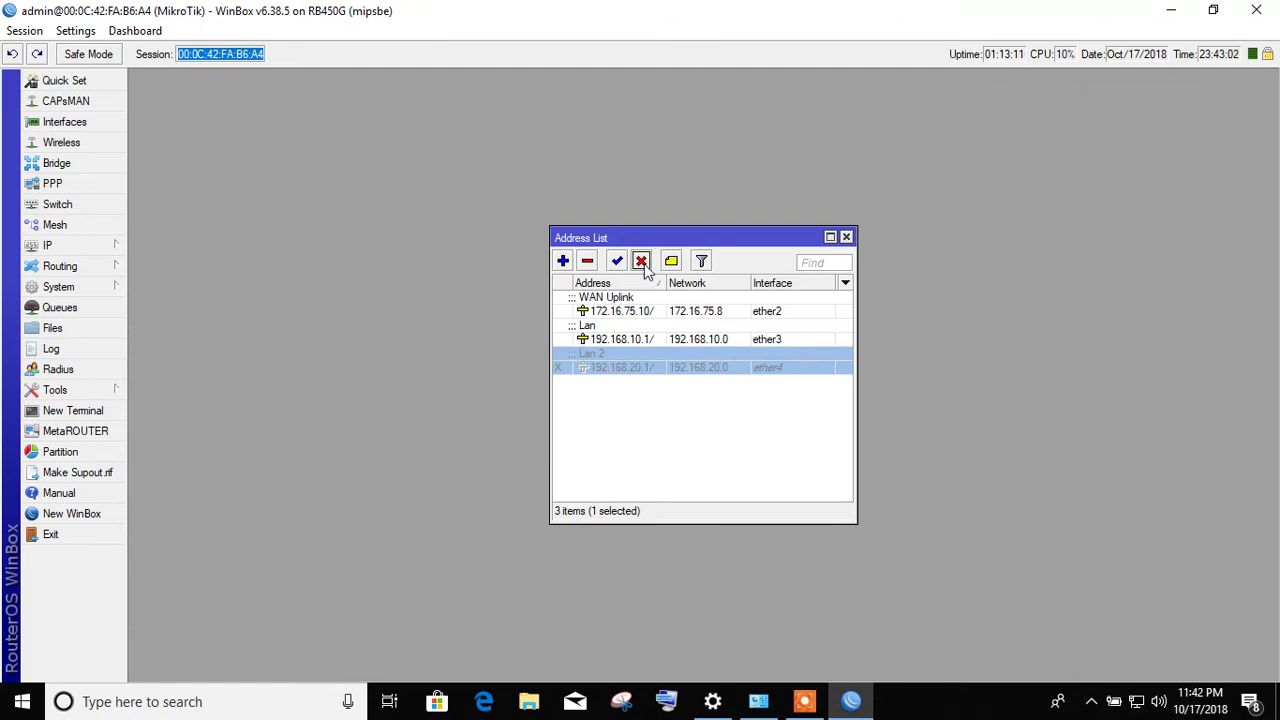
left_click(617, 261)
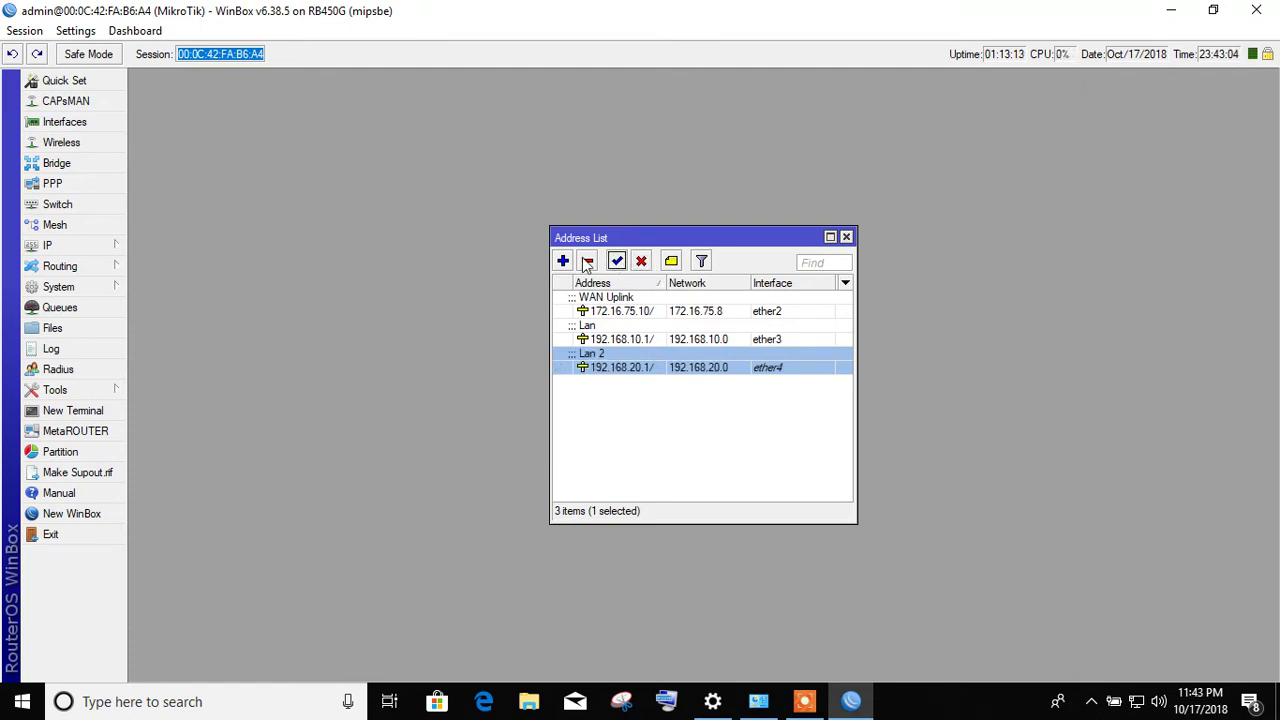
left_click(587, 262)
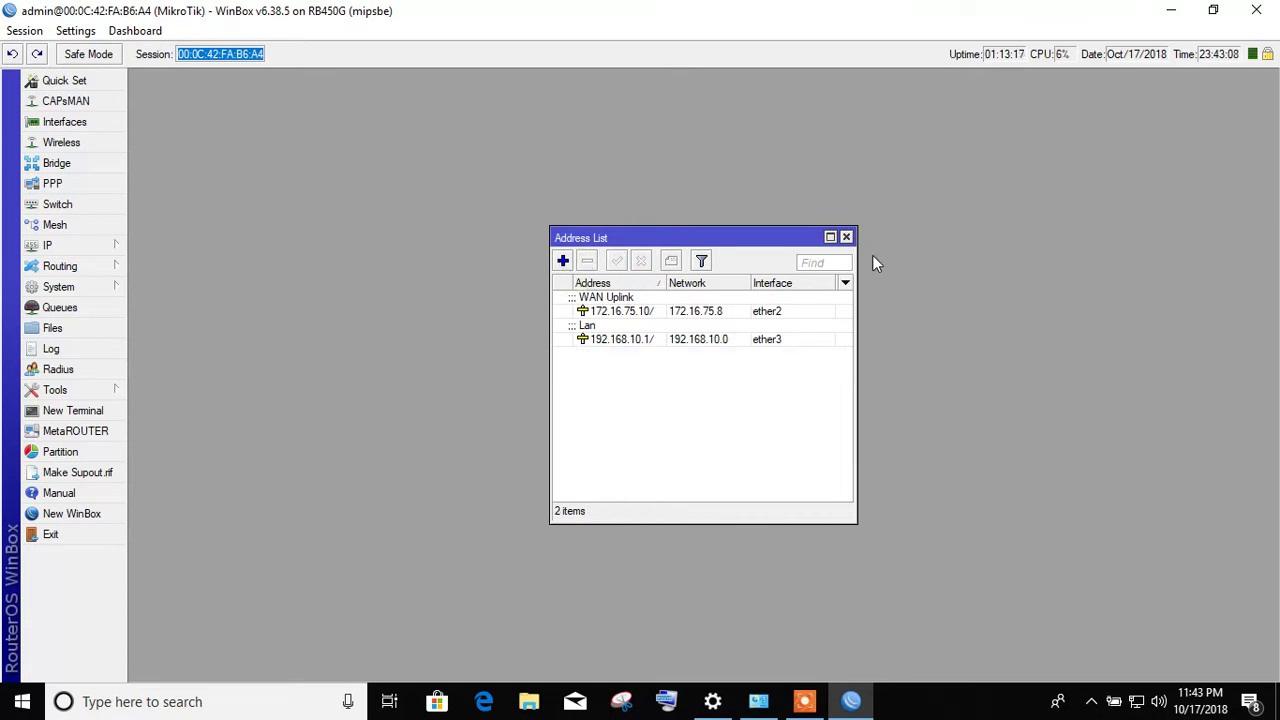
left_click(846, 237)
left_click(112, 246)
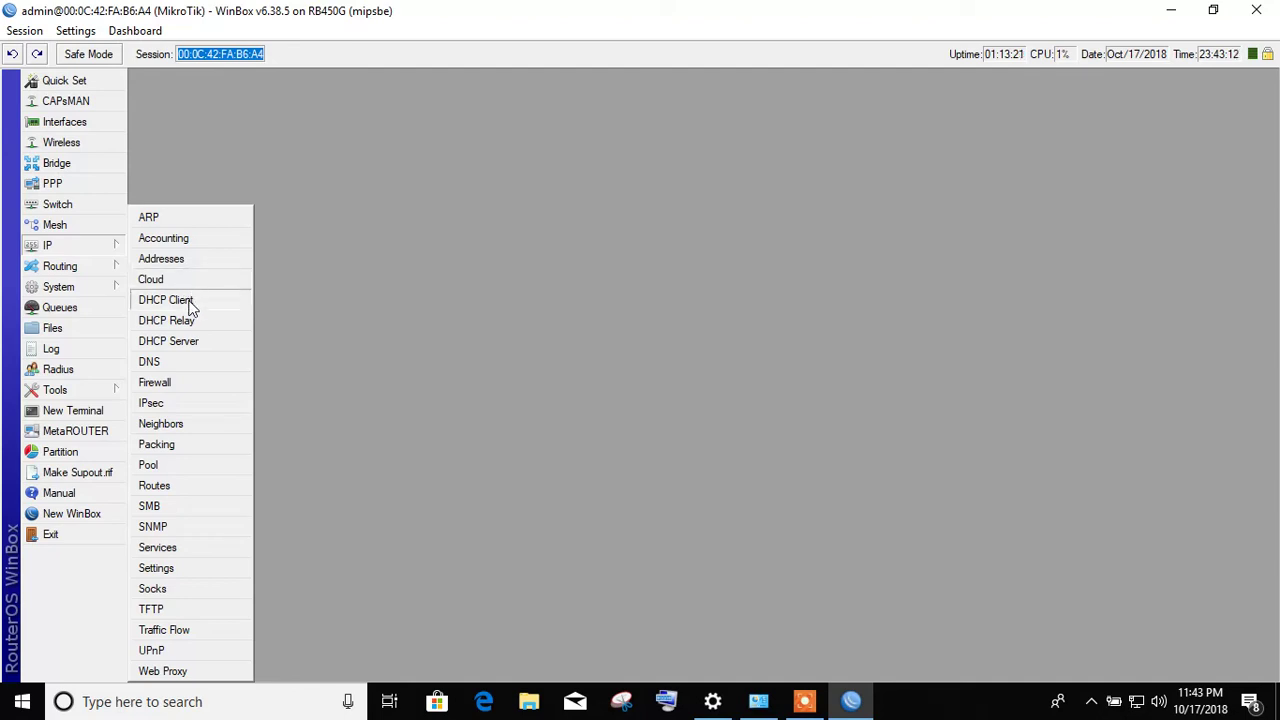
left_click(188, 302)
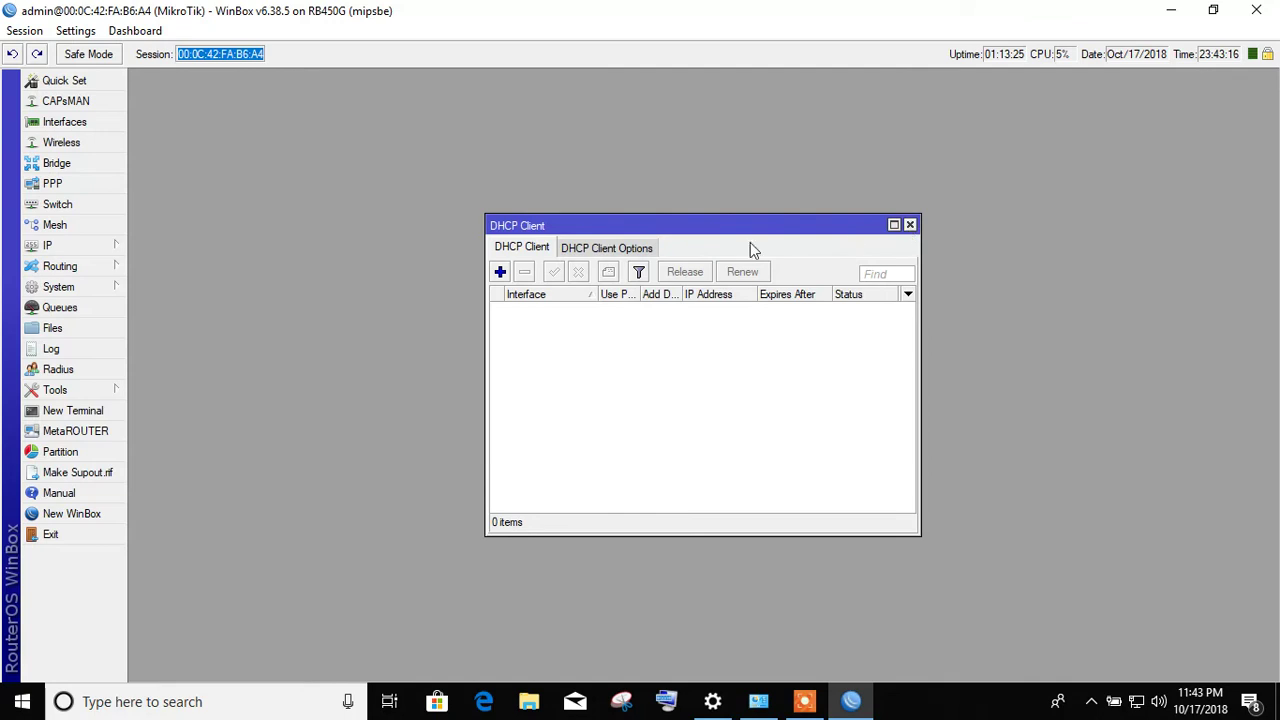
left_click(588, 248)
left_click(521, 252)
left_click(910, 226)
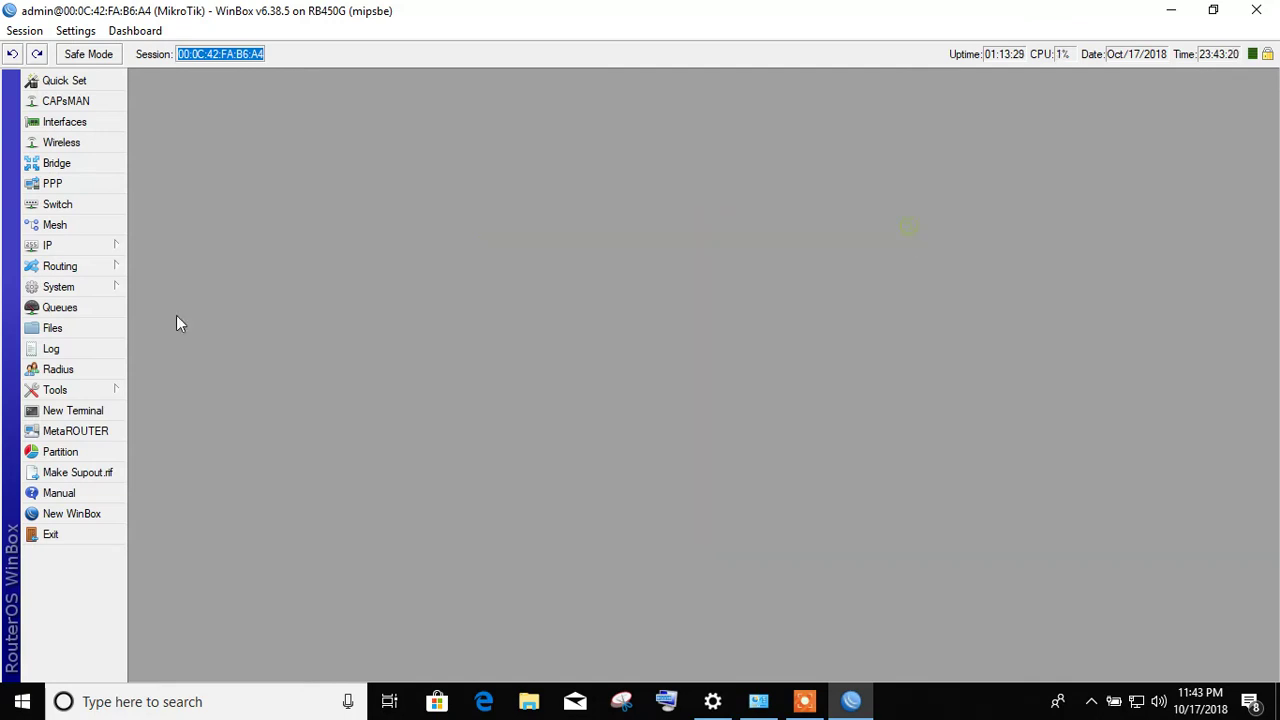
left_click(84, 248)
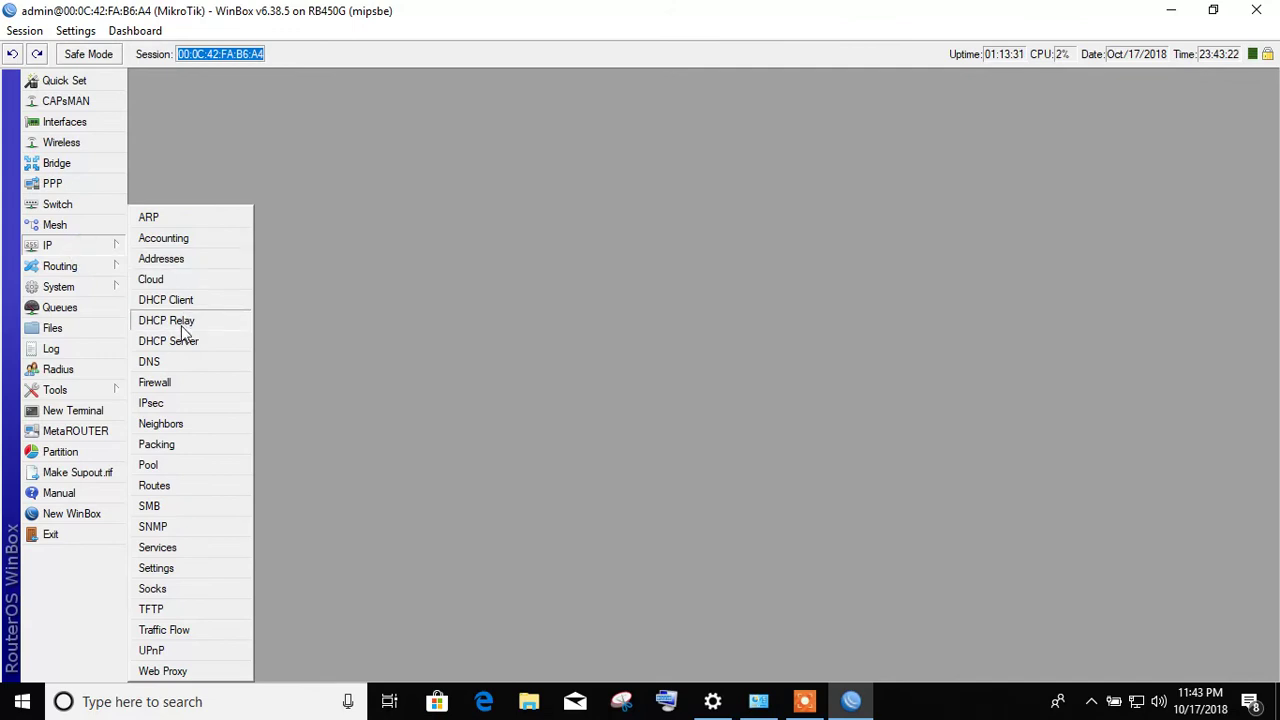
left_click(183, 322)
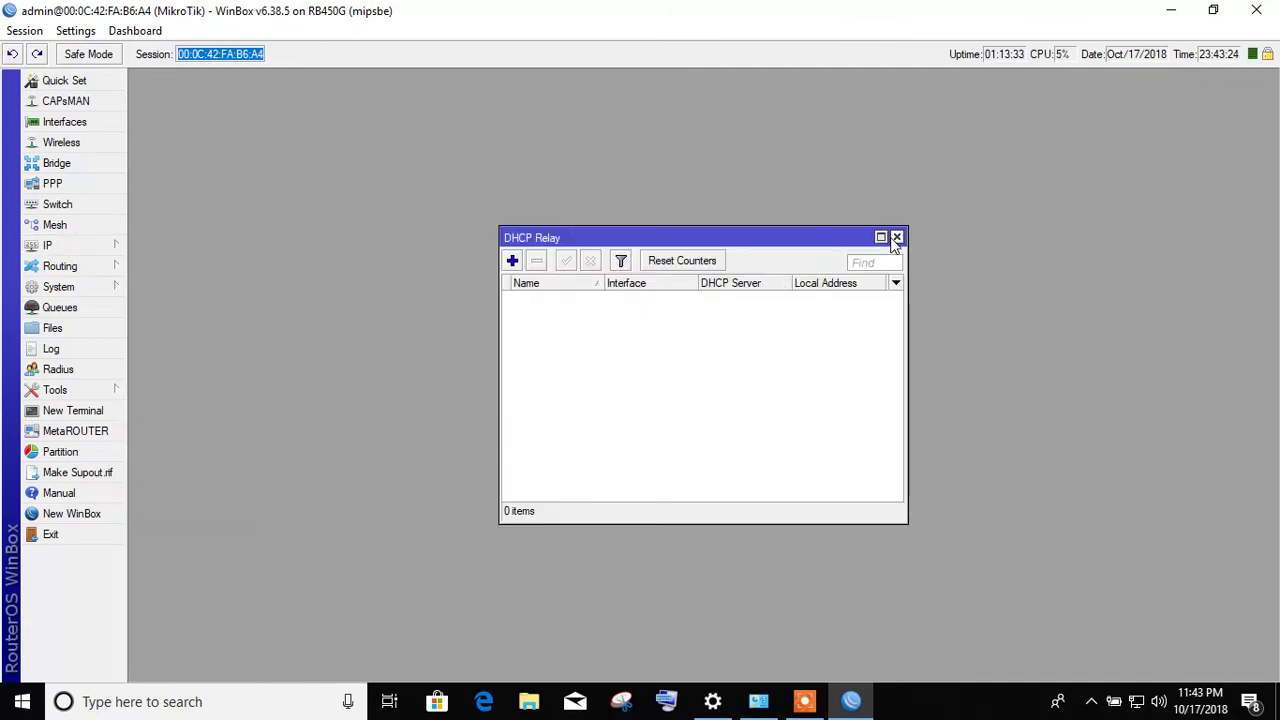
left_click(896, 237)
left_click(115, 244)
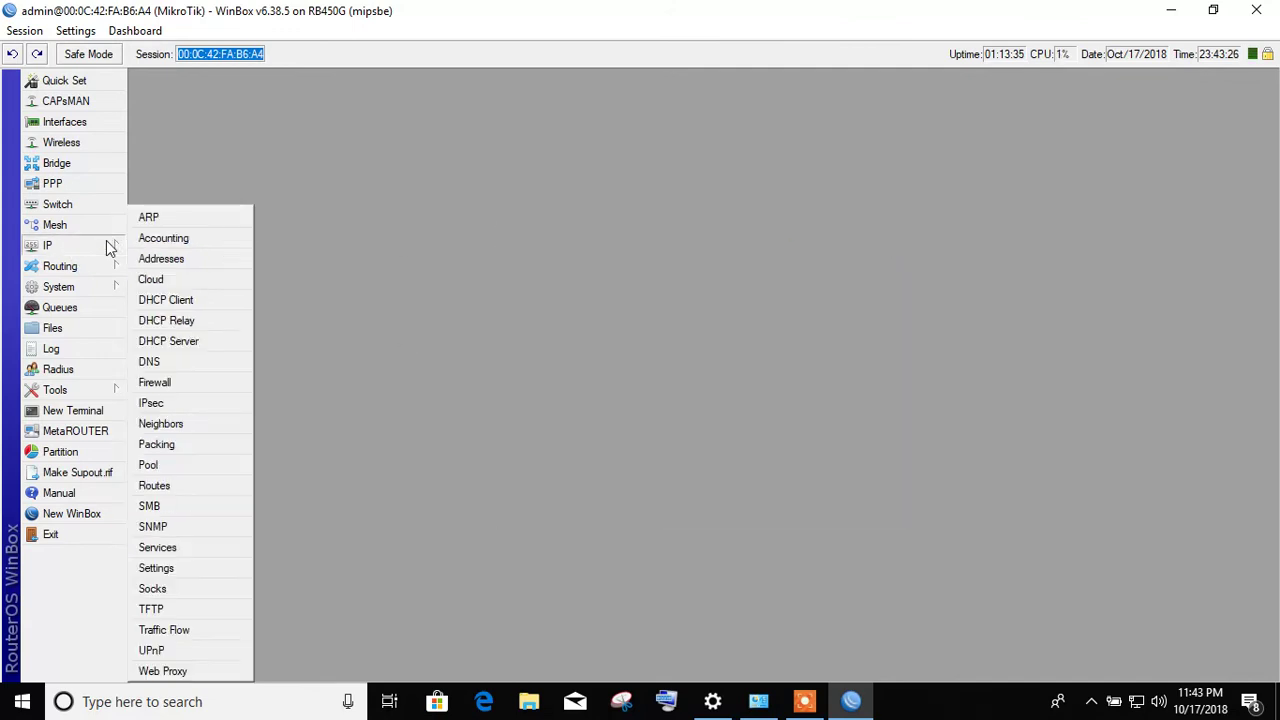
left_click(196, 344)
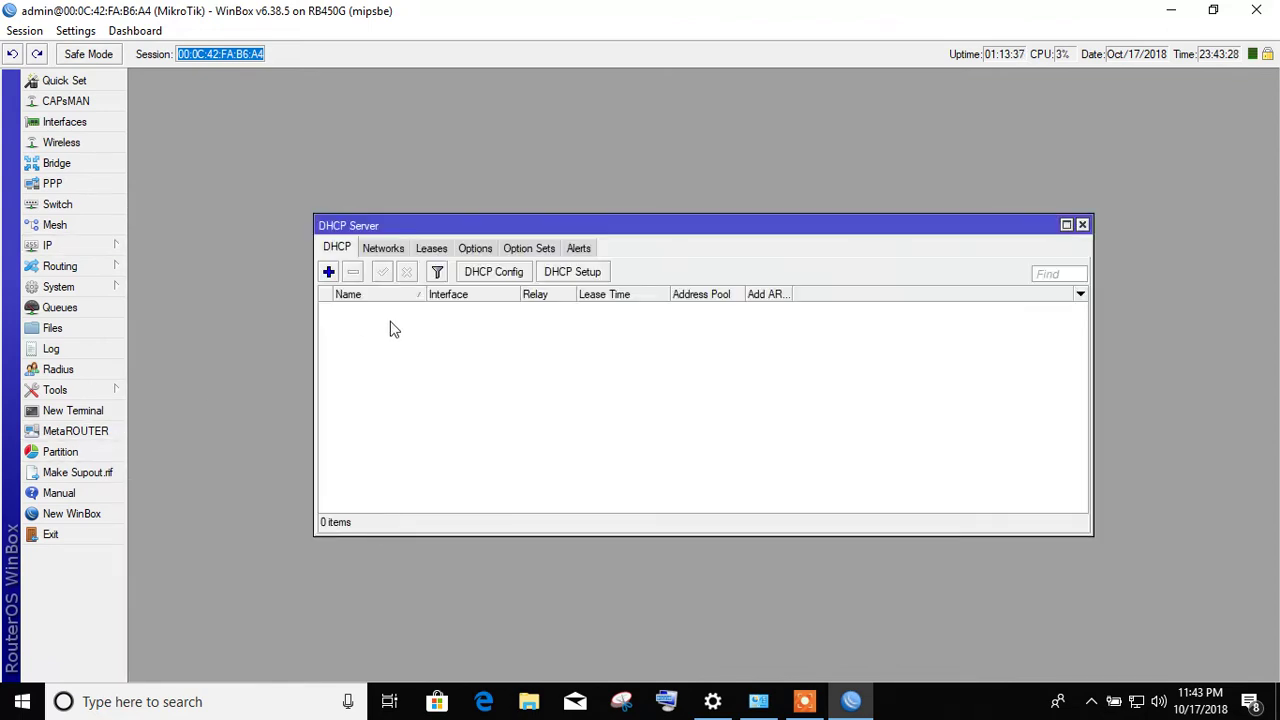
left_click(390, 250)
left_click(432, 249)
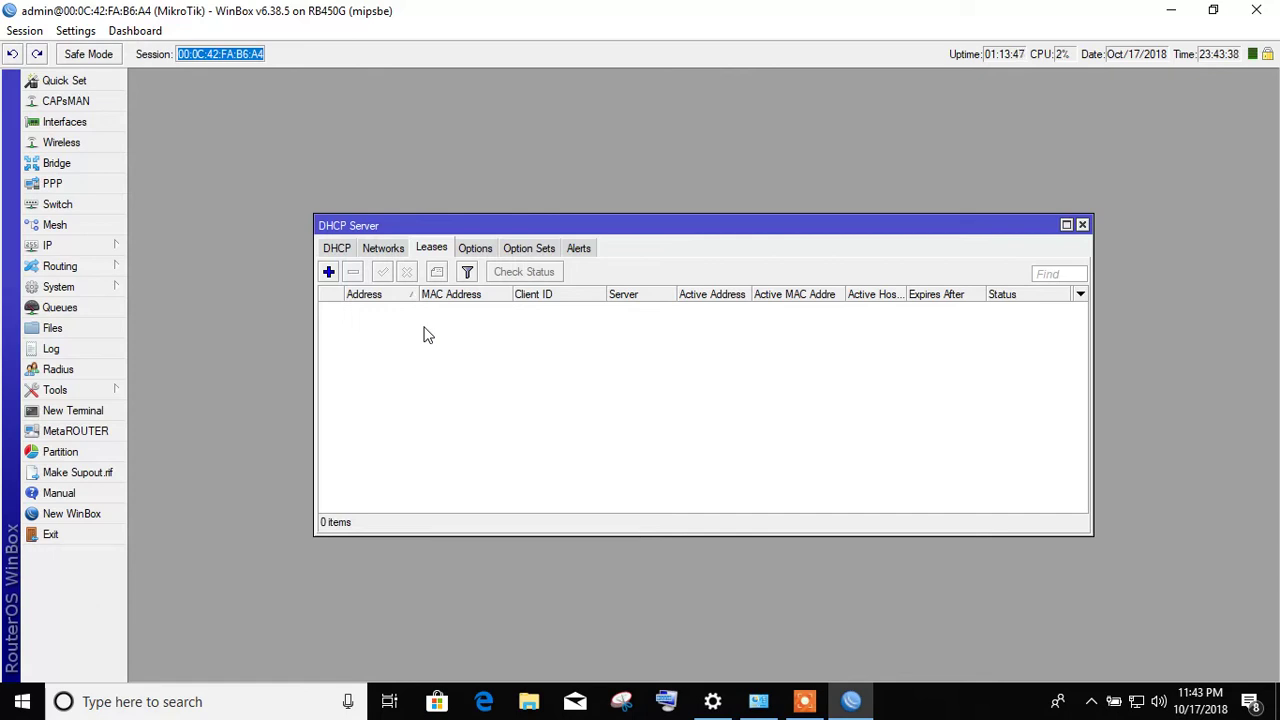
left_click(478, 251)
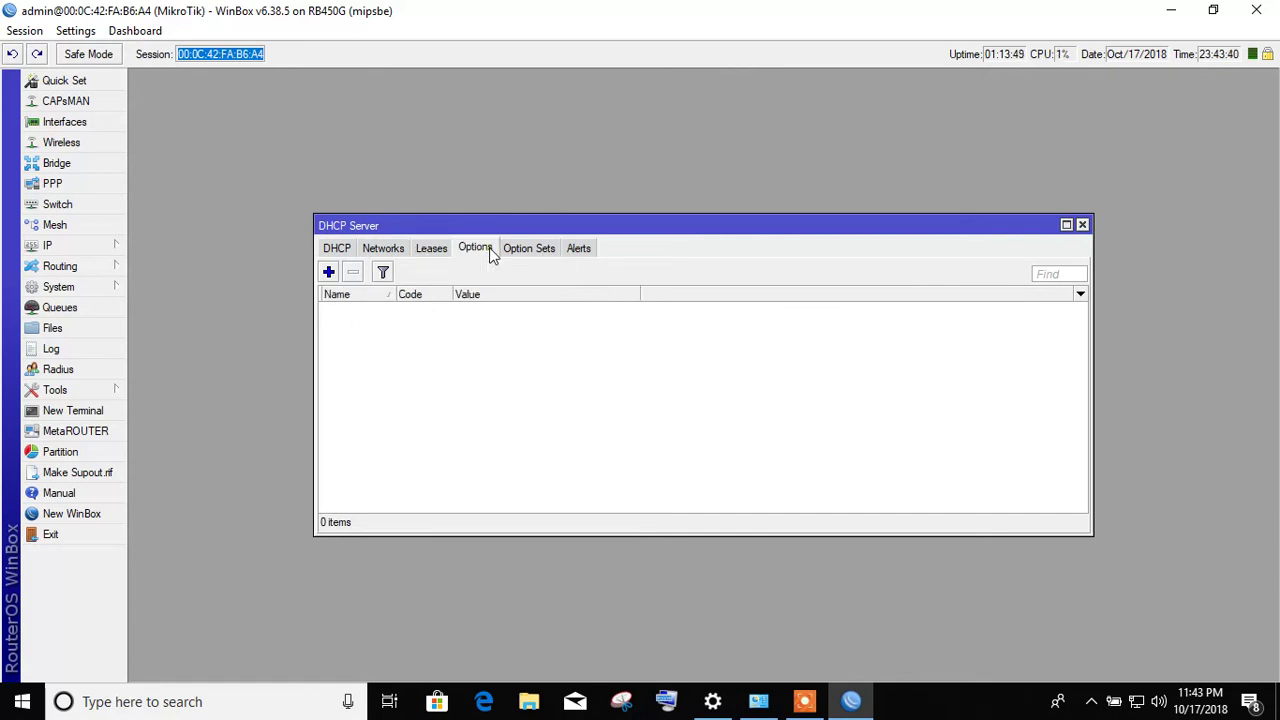
left_click(525, 249)
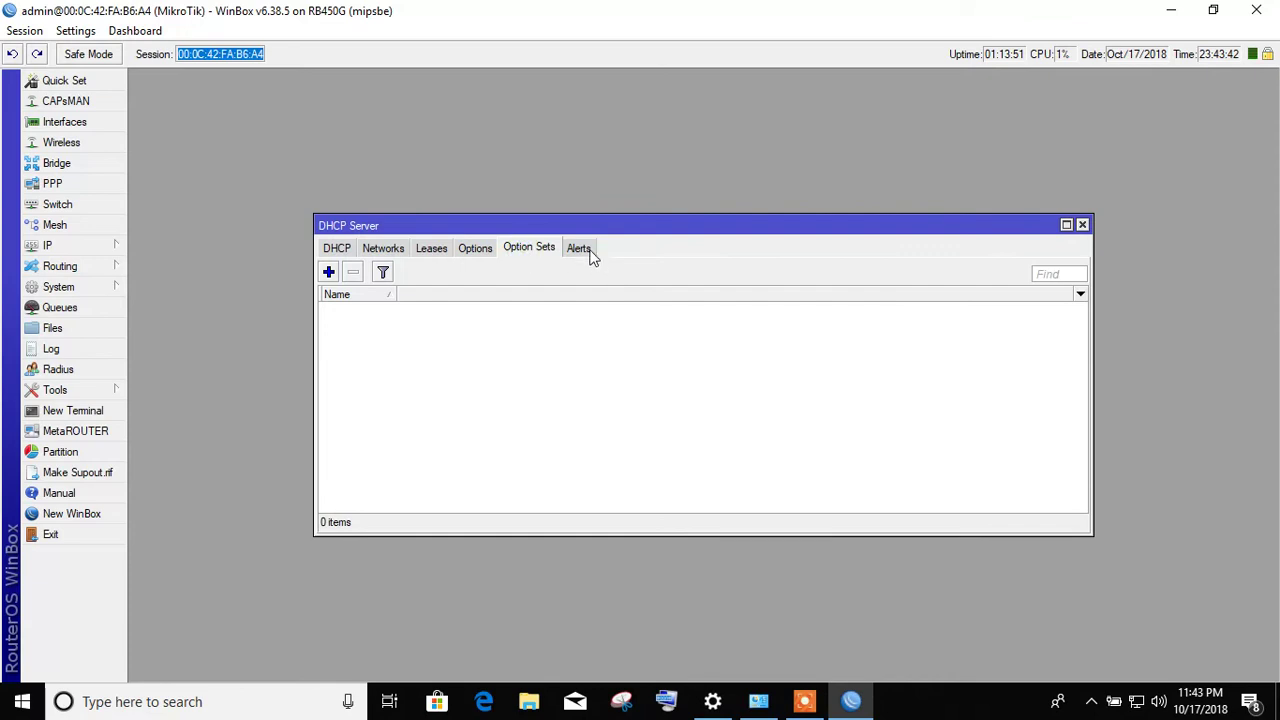
left_click(586, 251)
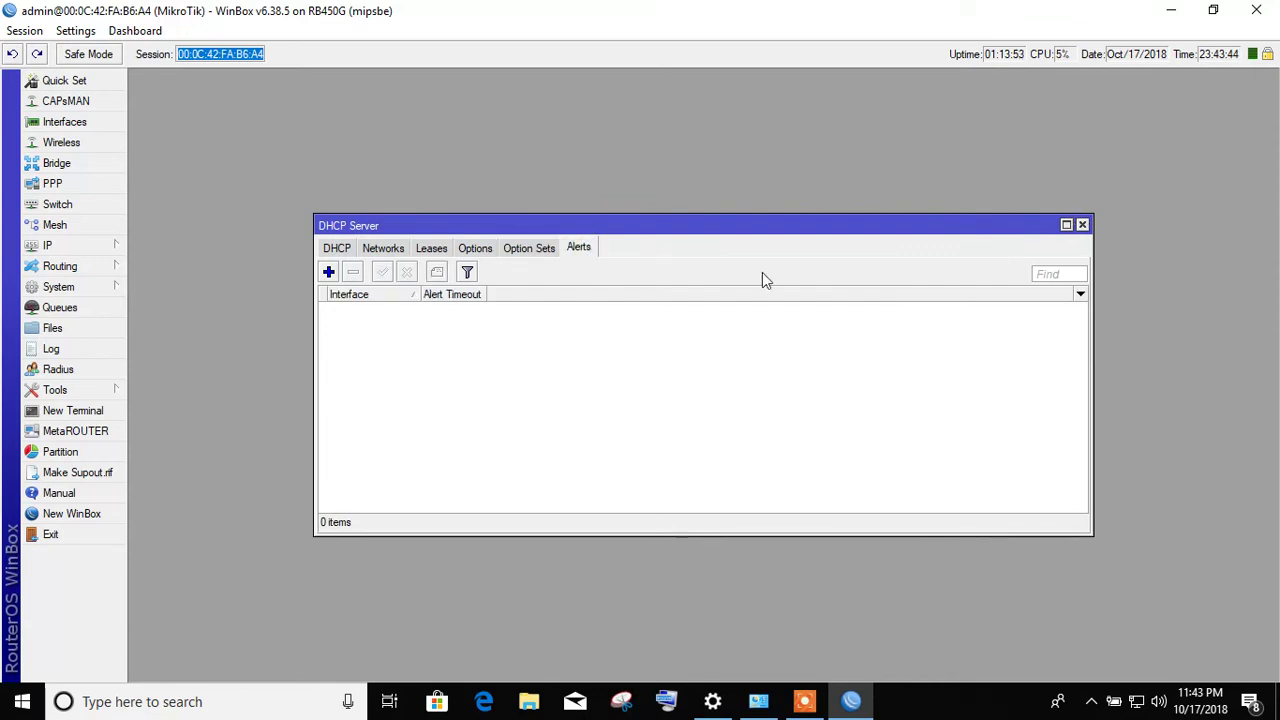
left_click(1082, 225)
left_click(97, 246)
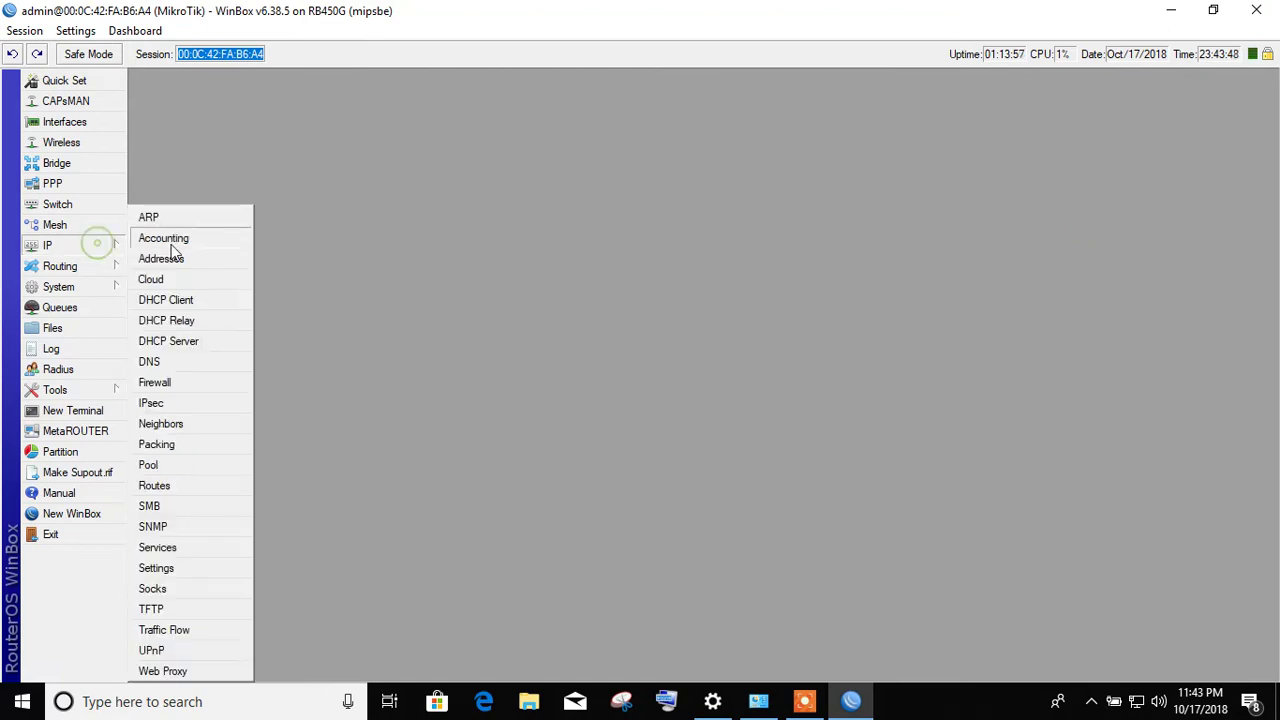
left_click(166, 363)
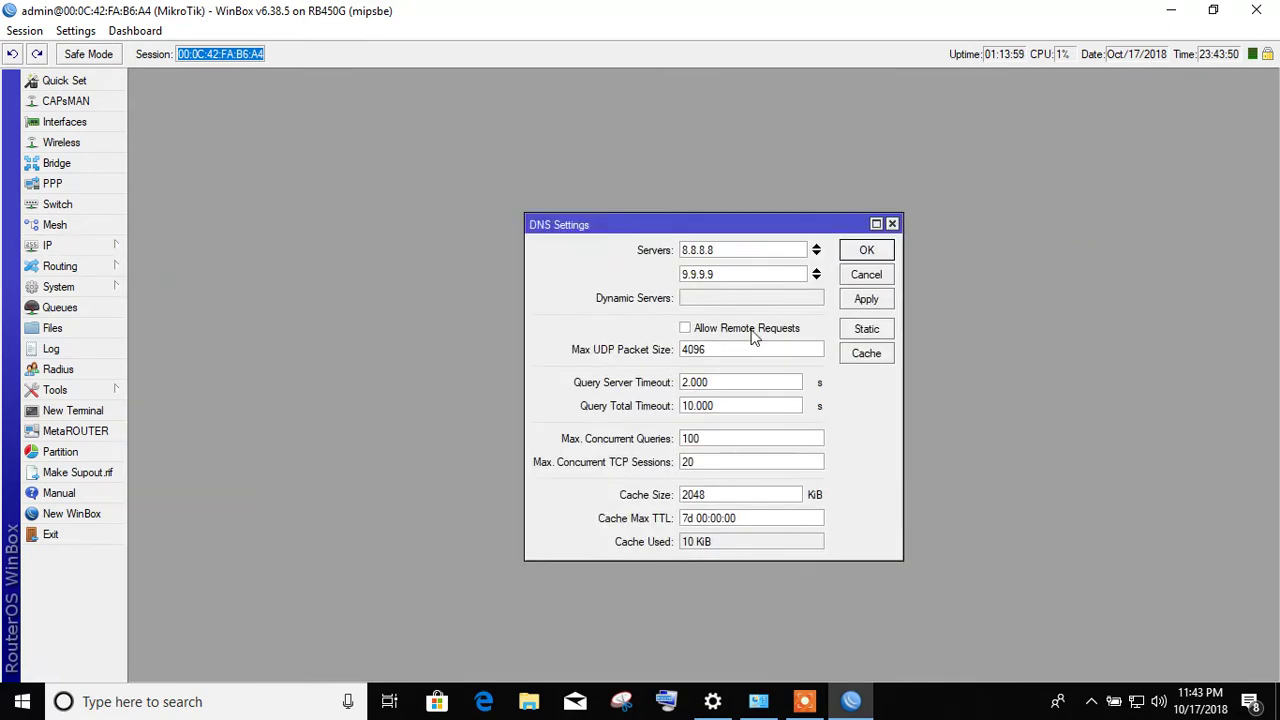
left_click_drag(723, 254, 660, 254)
left_click_drag(756, 280, 551, 286)
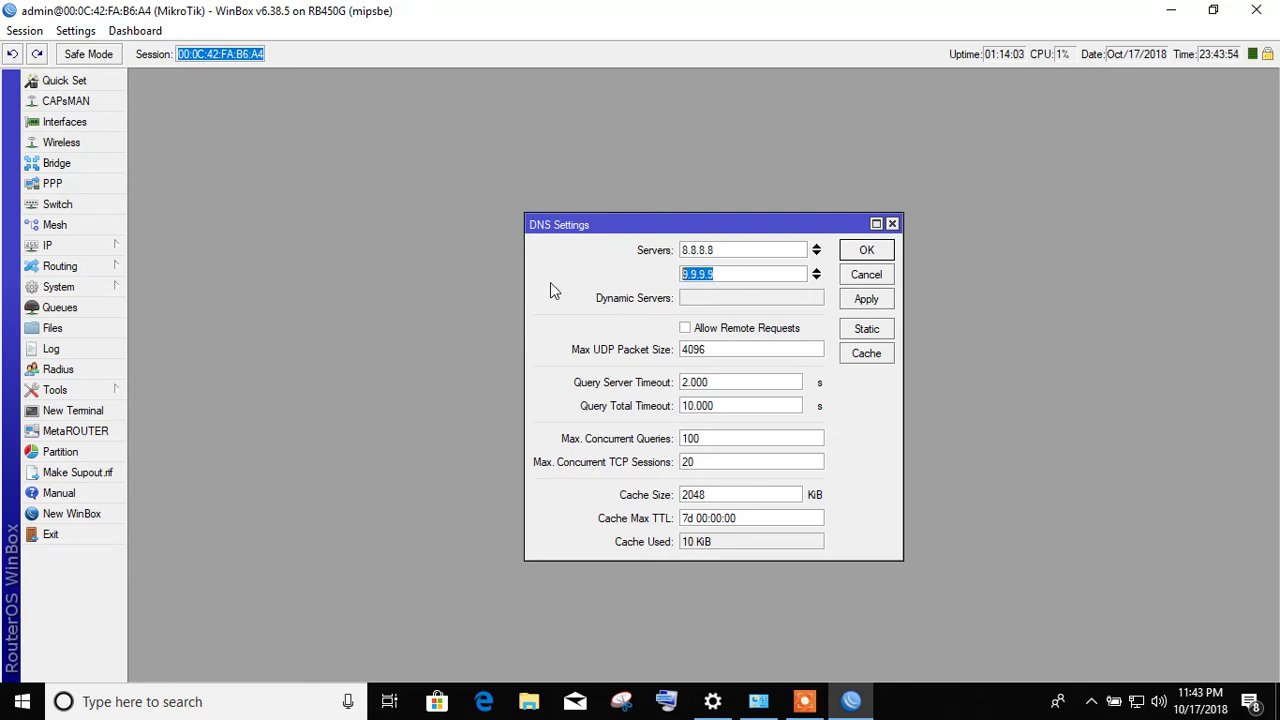
left_click_drag(722, 252, 620, 256)
left_click(868, 299)
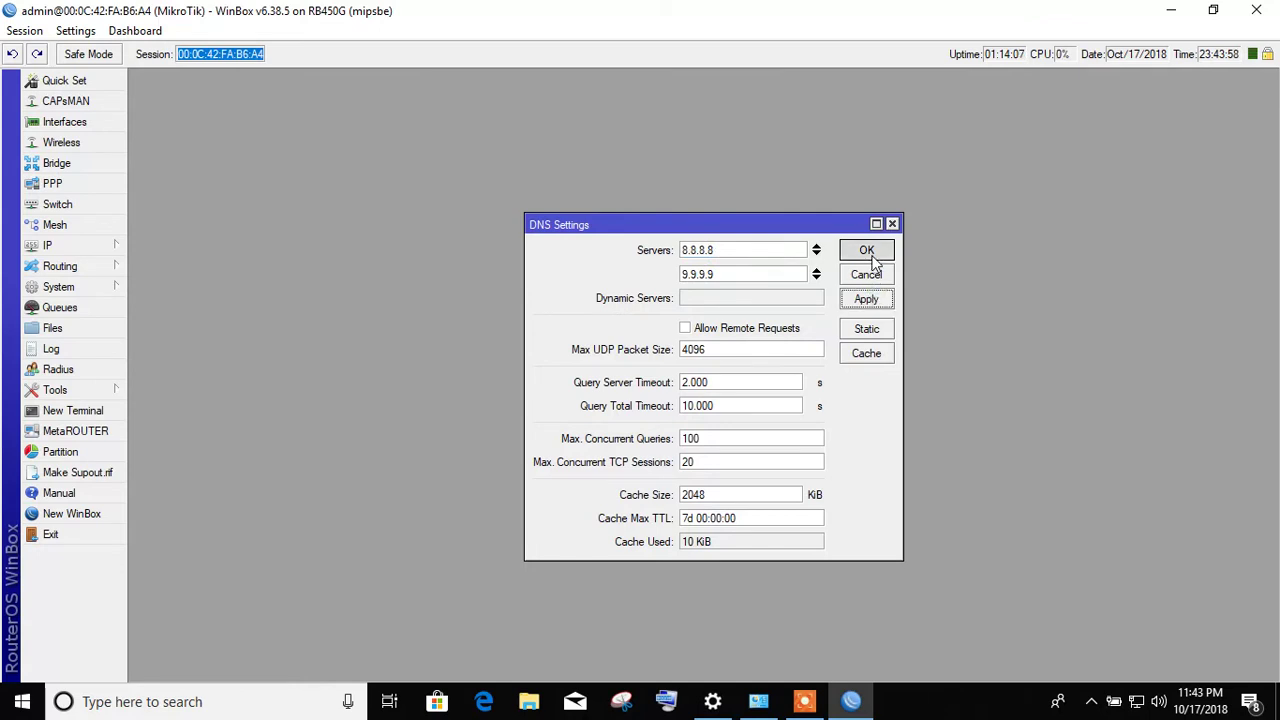
left_click(866, 251)
left_click(112, 250)
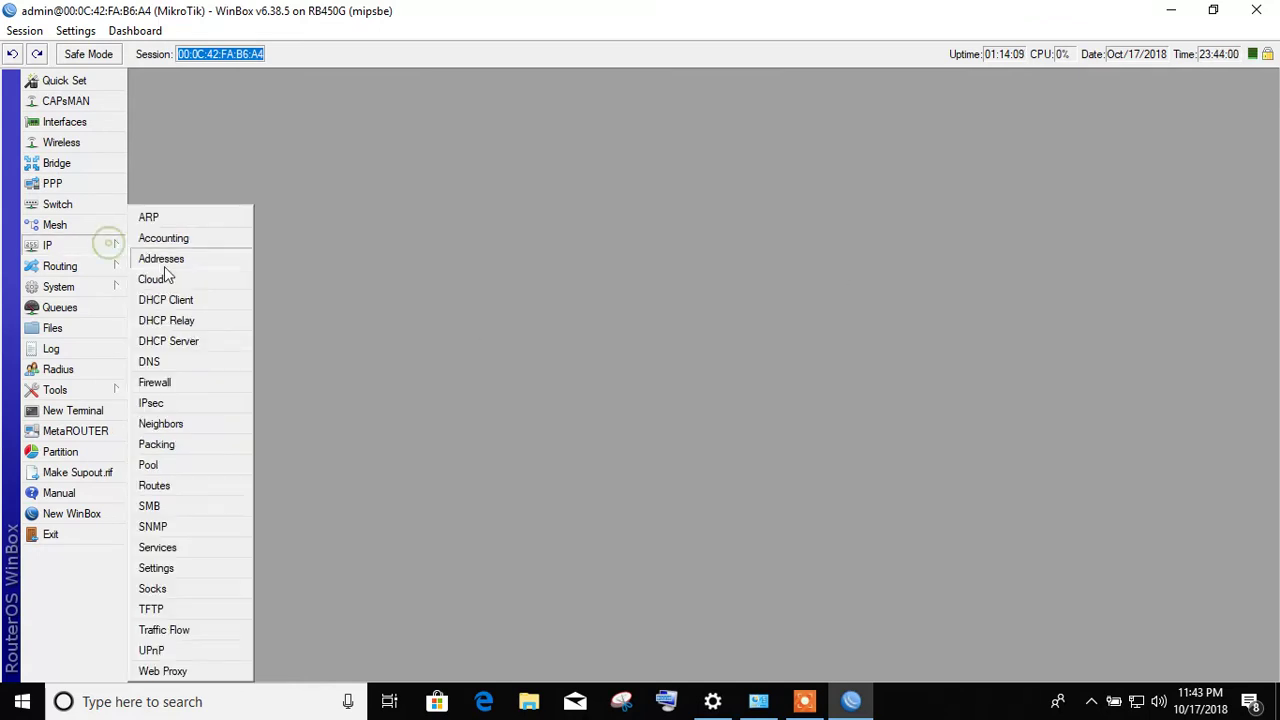
left_click(174, 381)
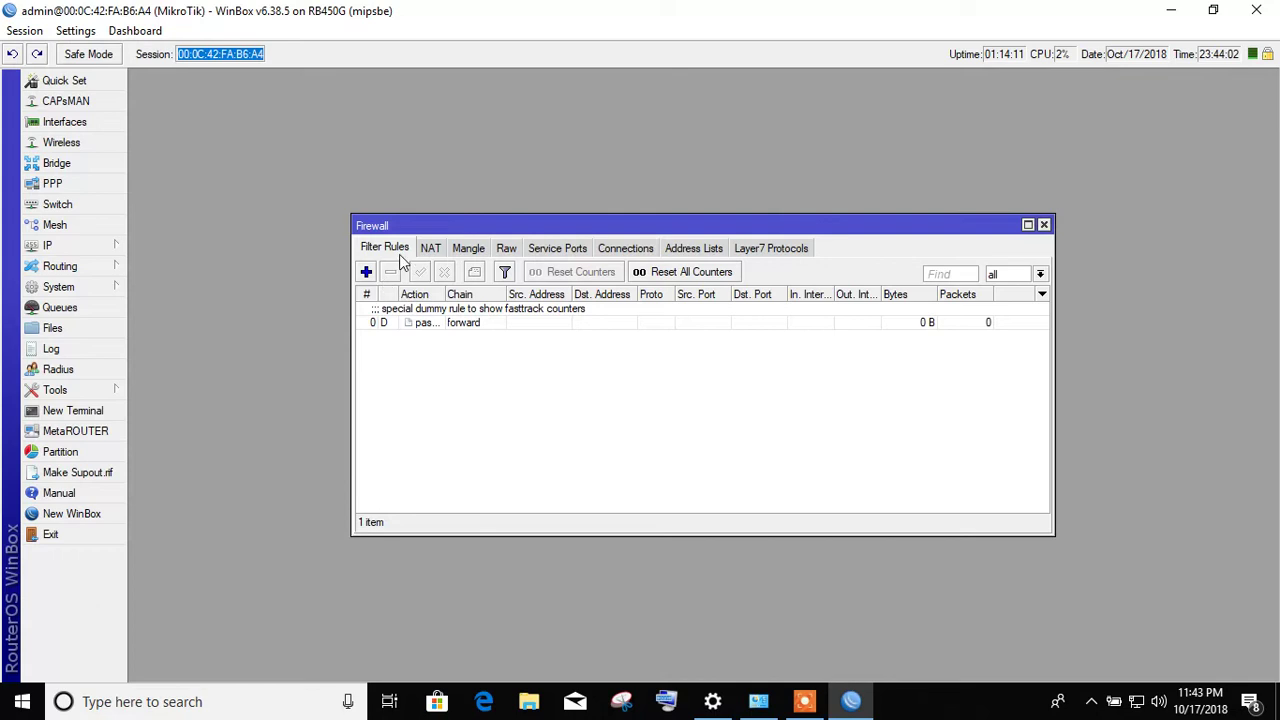
- Toggle the srcnat masquerade NAT rule off and on, then comment it 'Client nat 1'
left_click(433, 248)
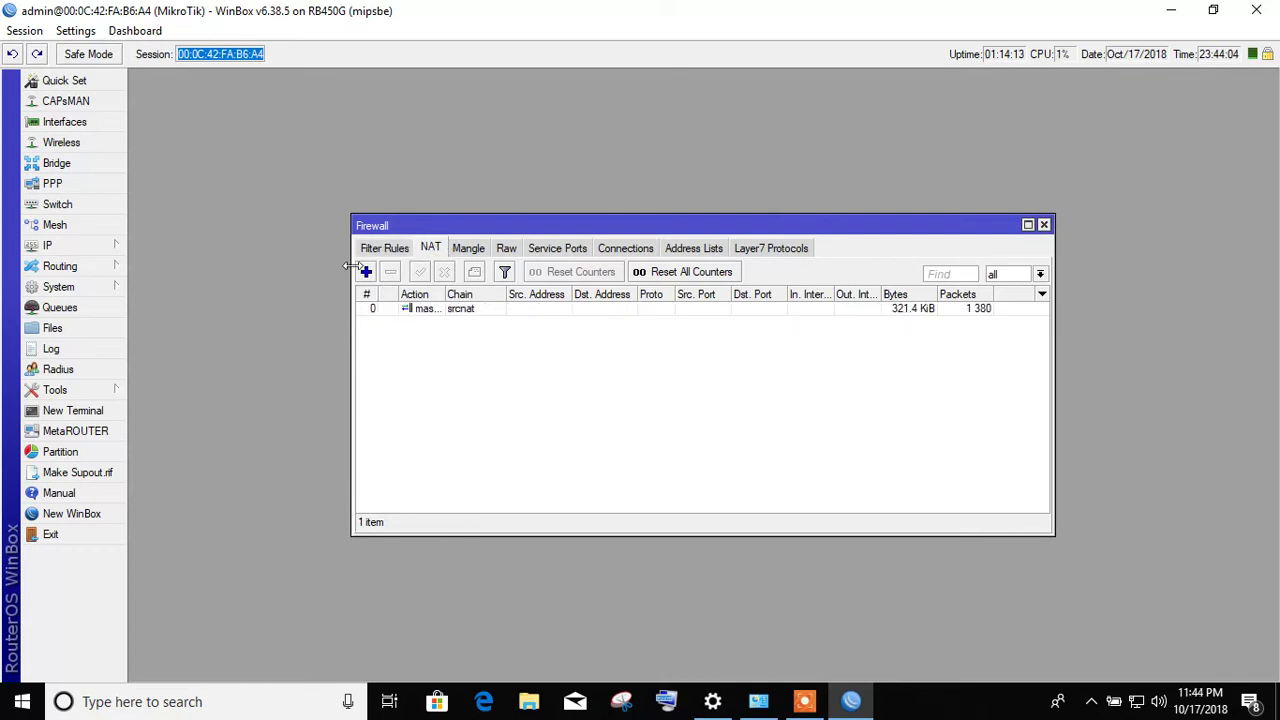
left_click(470, 312)
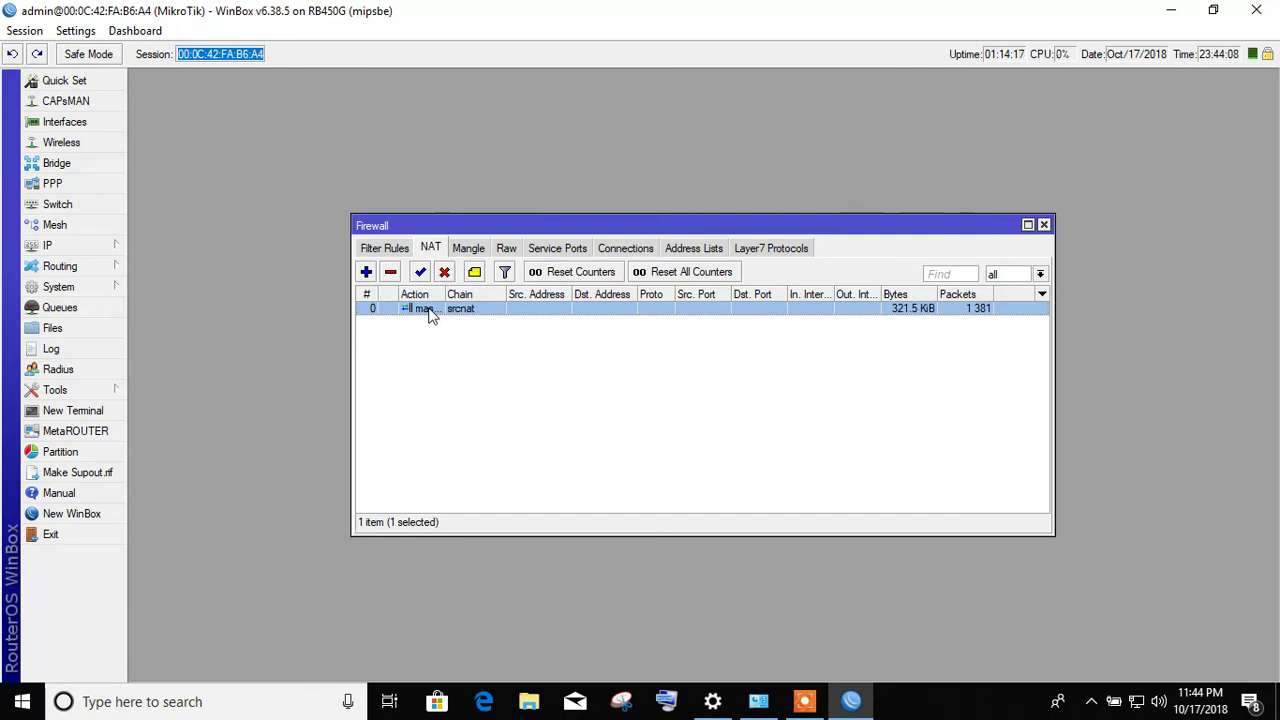
left_click(444, 273)
left_click(420, 272)
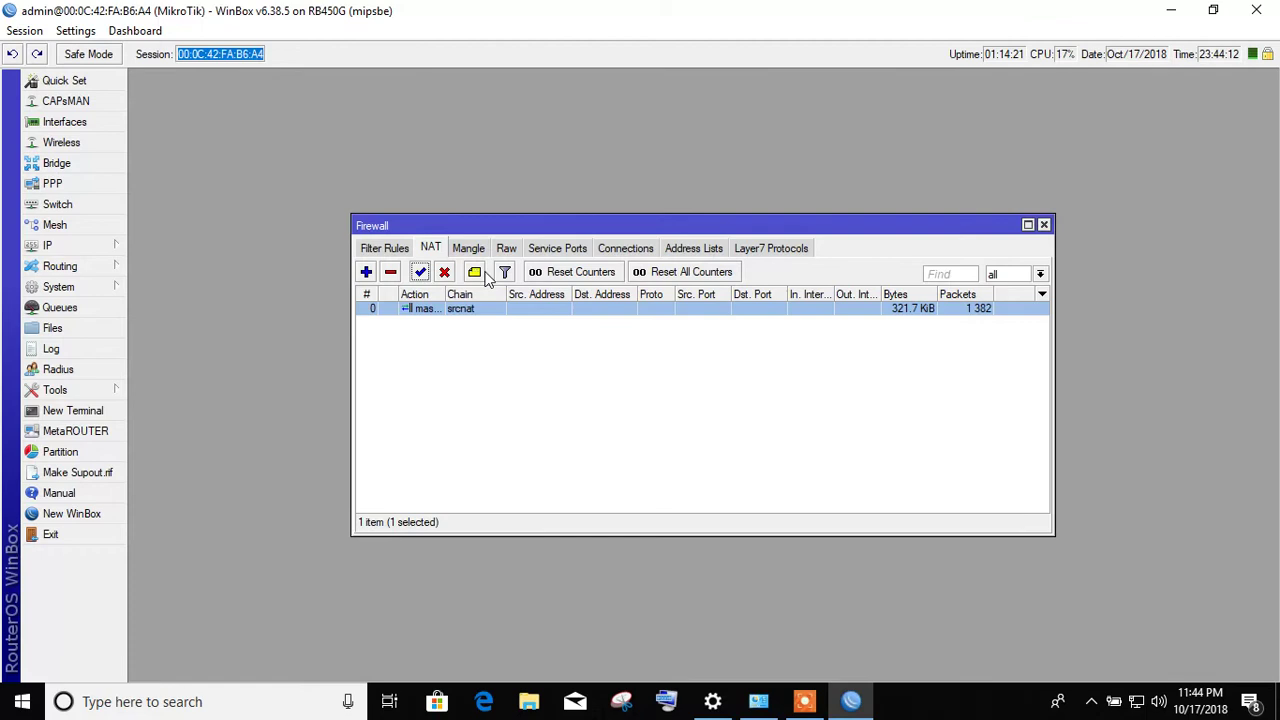
left_click(476, 273)
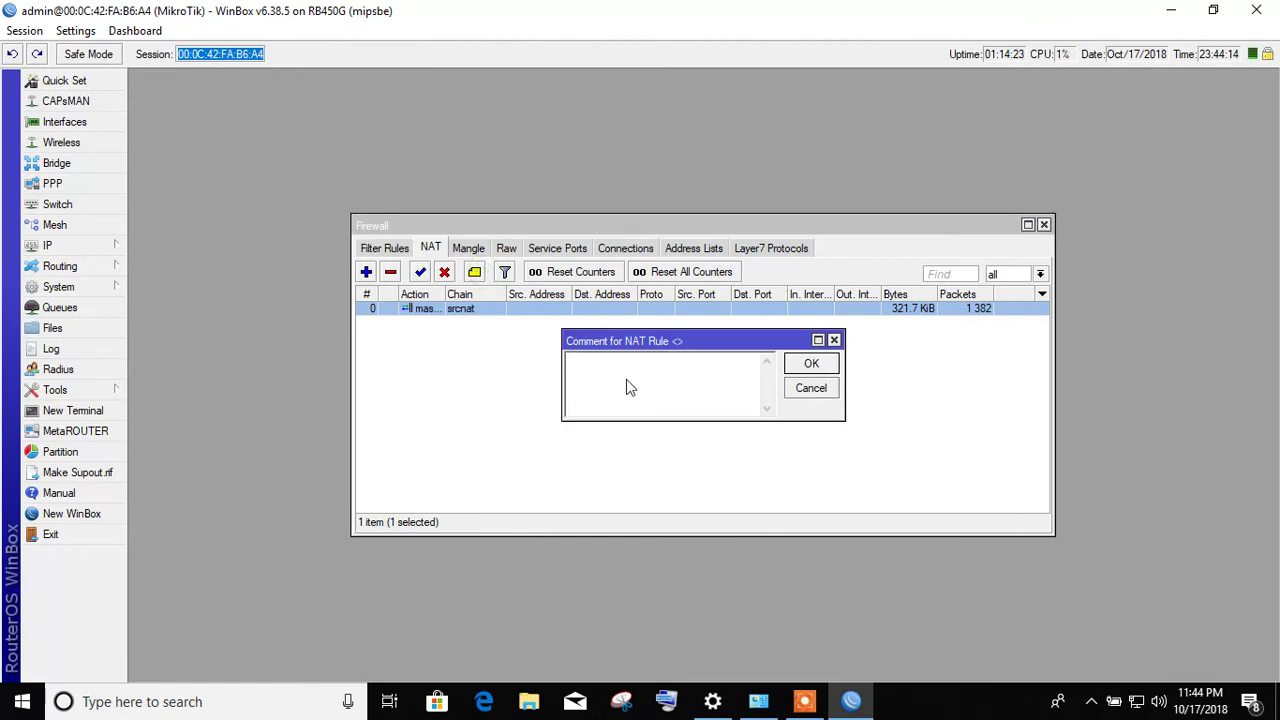
type("Client nat 1")
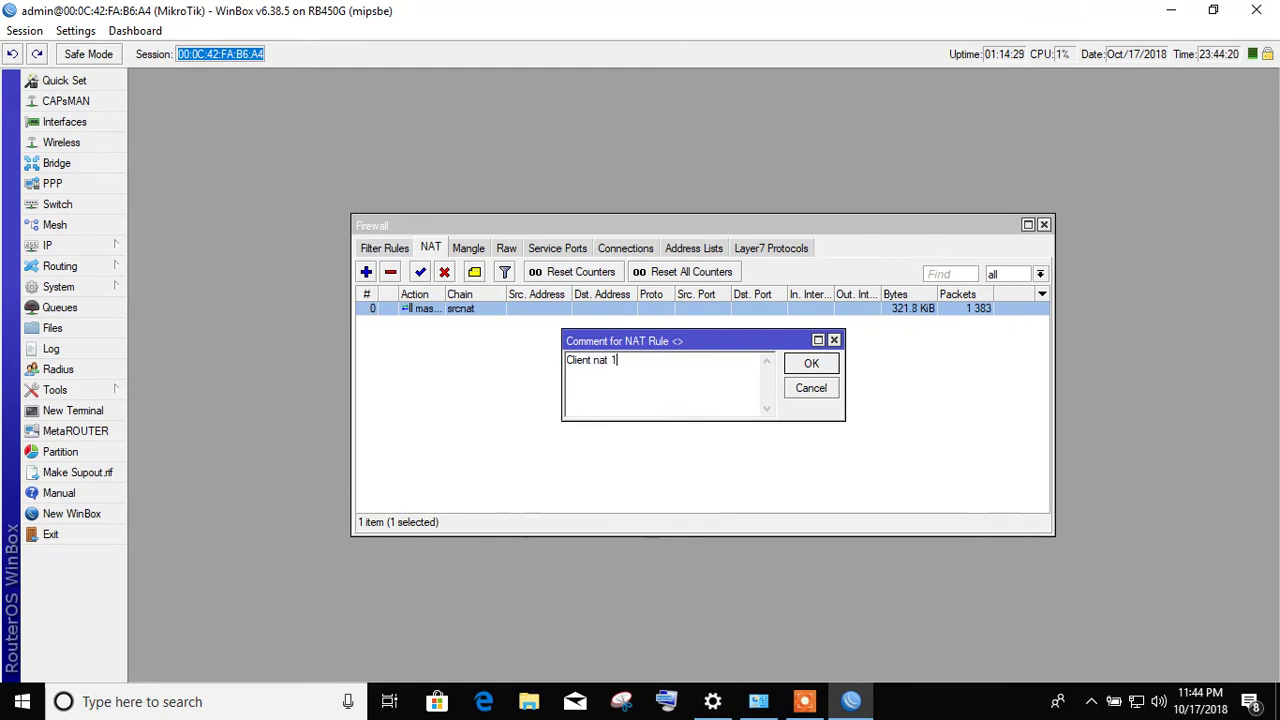
key("Return")
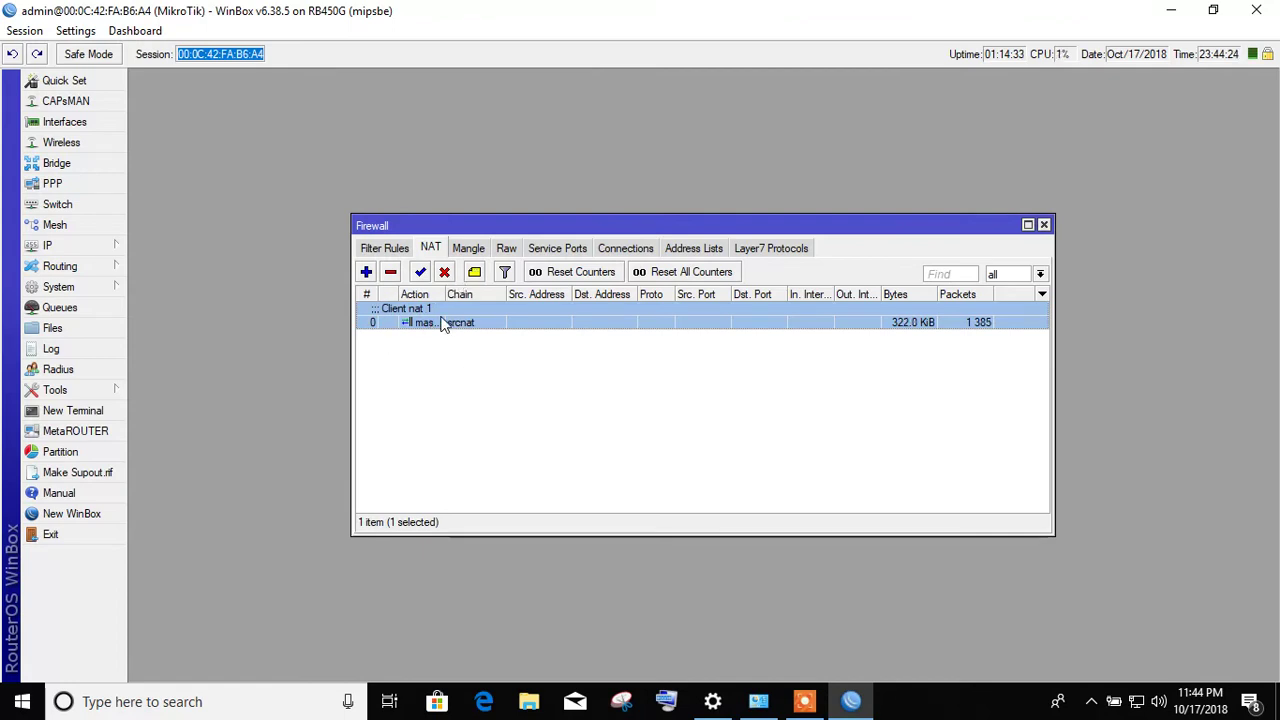
- Browse the Mangle, Raw, Service Ports, Connections, Address Lists and Layer7 tabs, then close Firewall
left_click(470, 250)
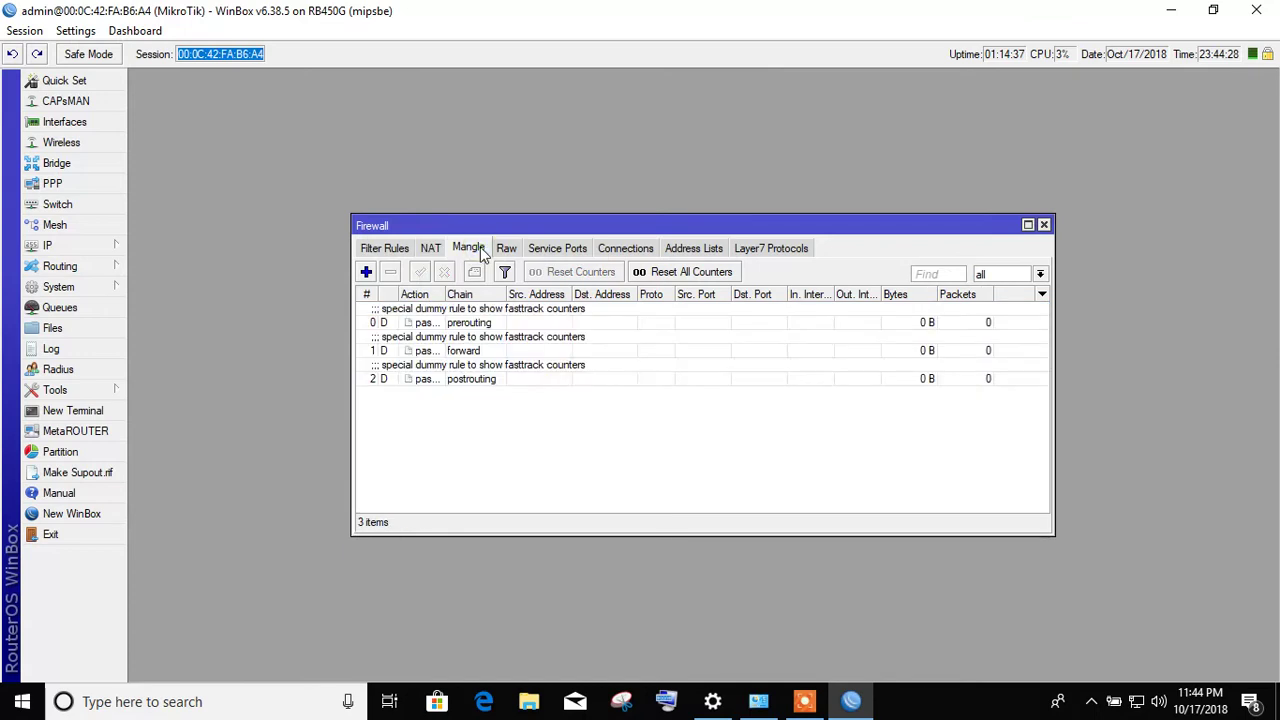
left_click(508, 252)
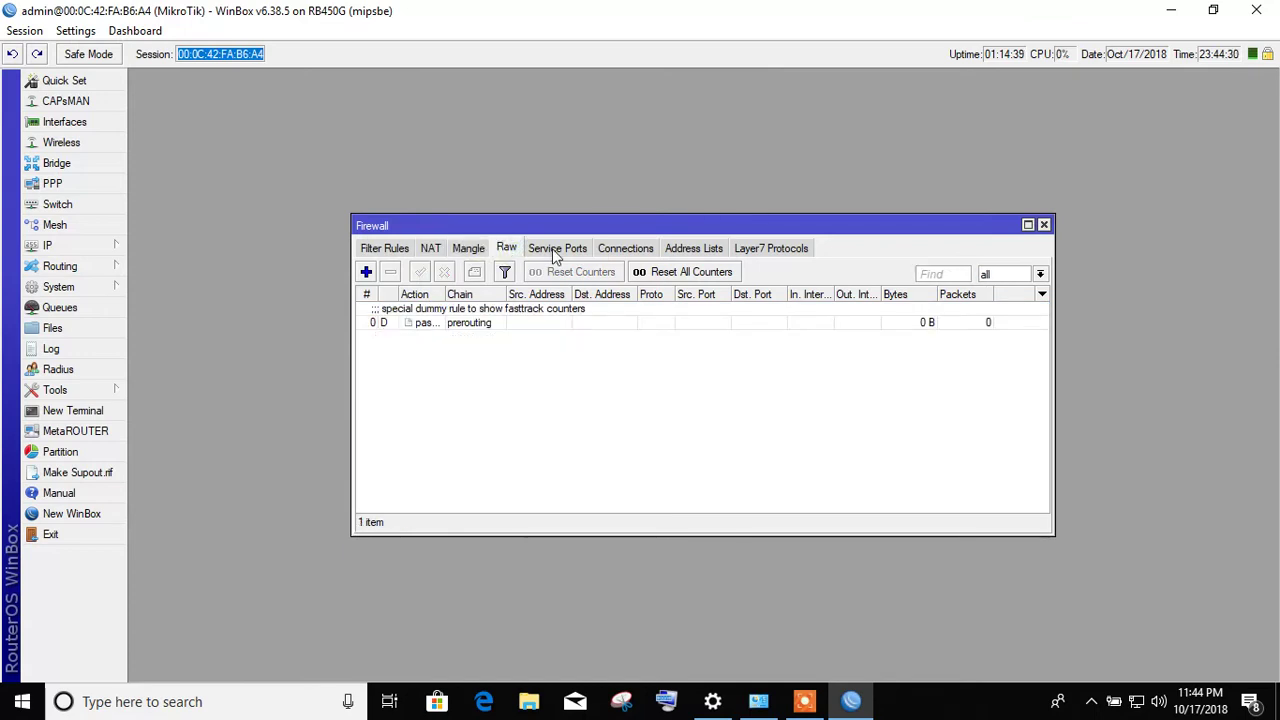
left_click(555, 250)
left_click(625, 252)
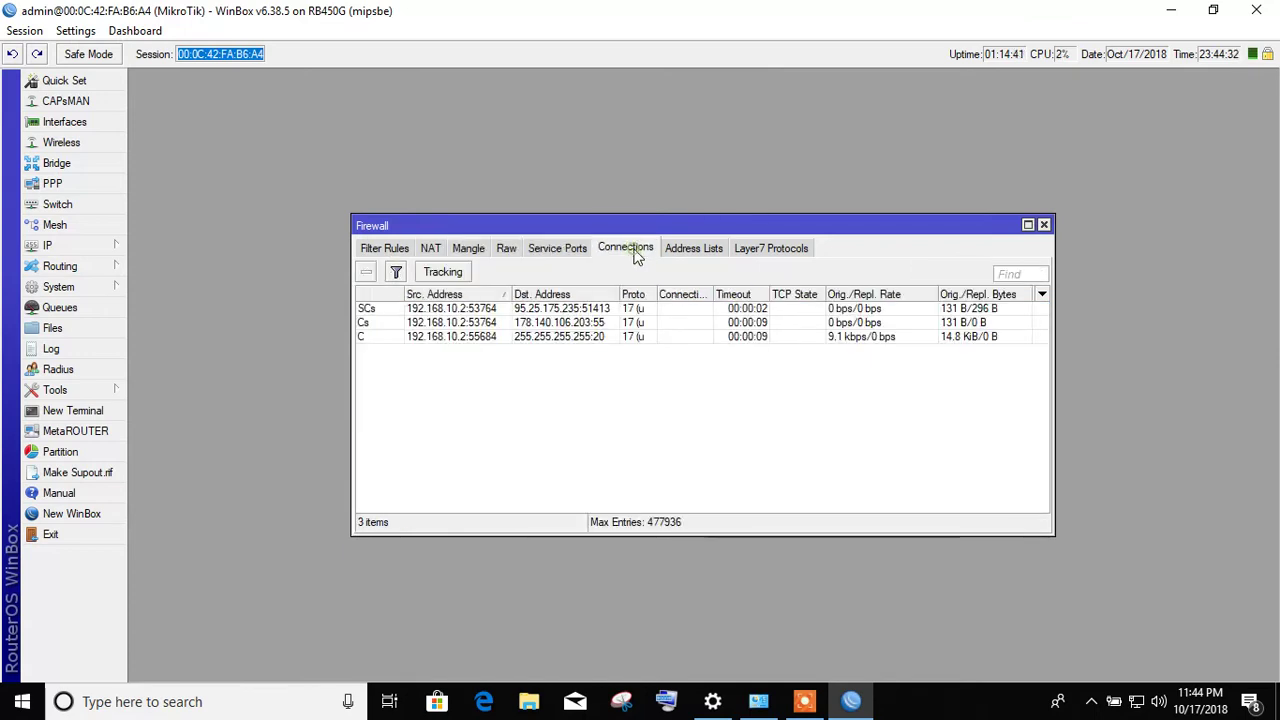
left_click(693, 250)
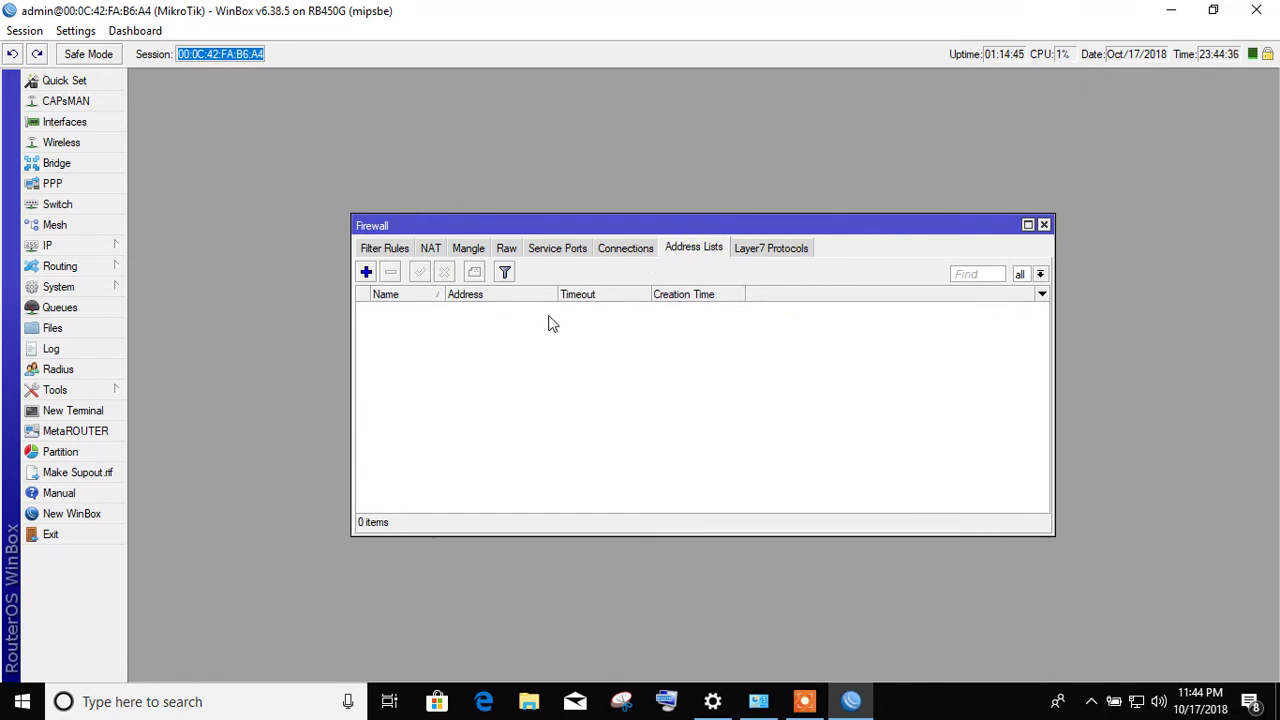
left_click(748, 252)
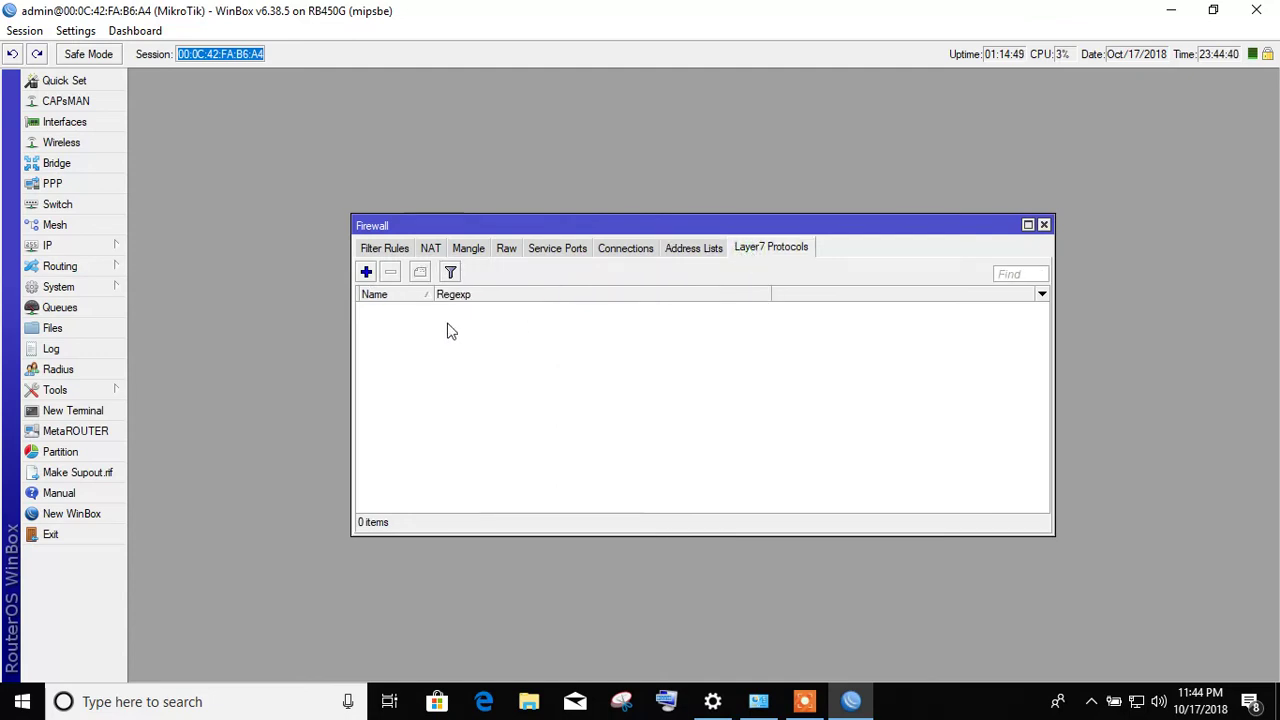
left_click(430, 250)
left_click(385, 249)
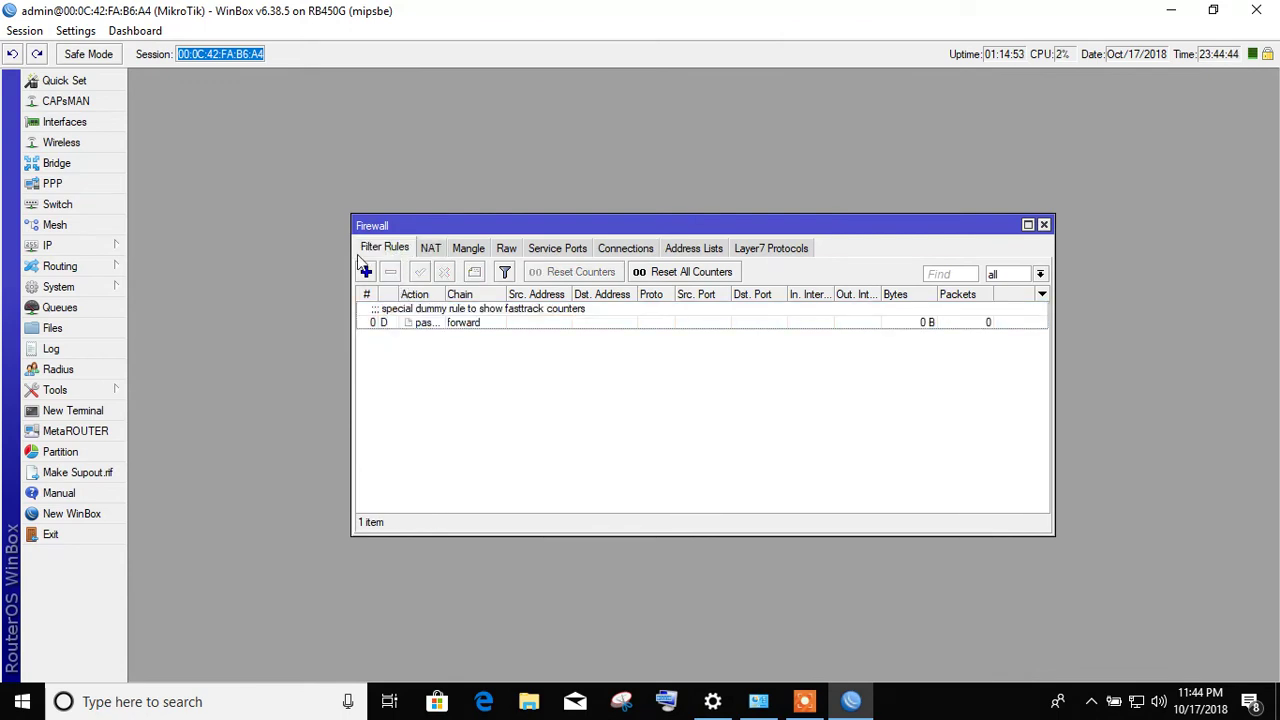
left_click(750, 255)
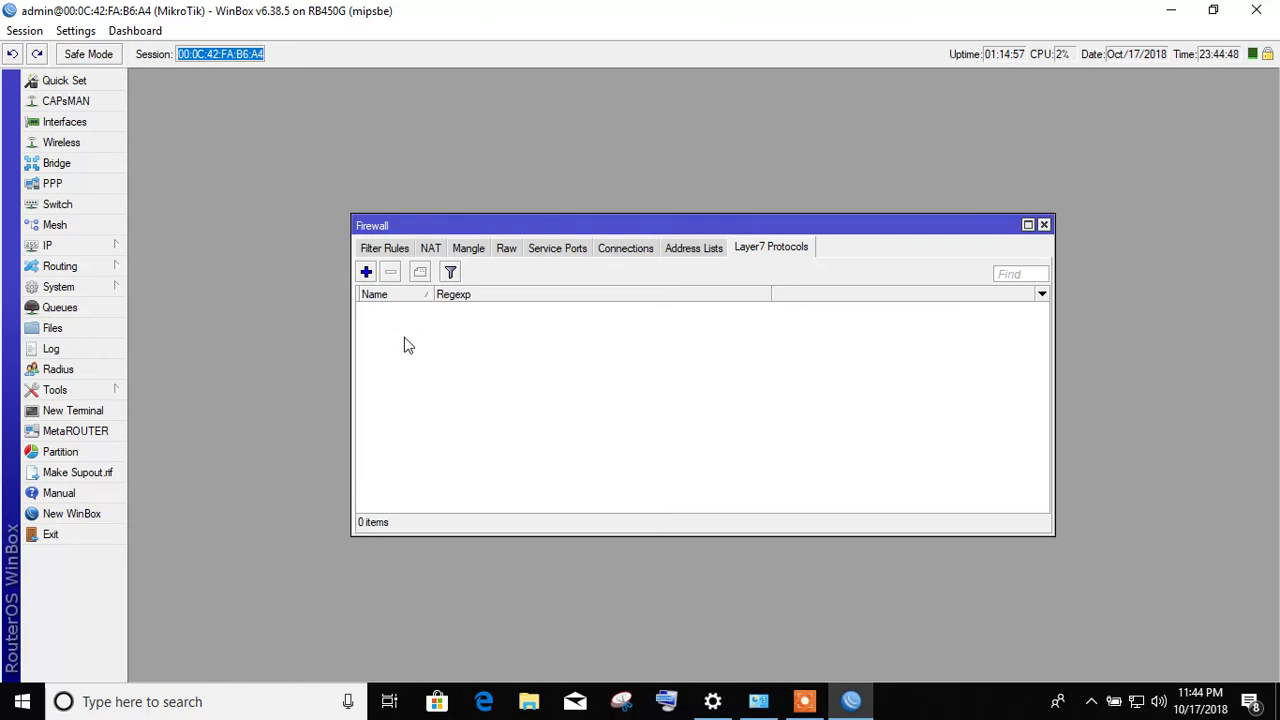
left_click(1043, 224)
left_click(118, 246)
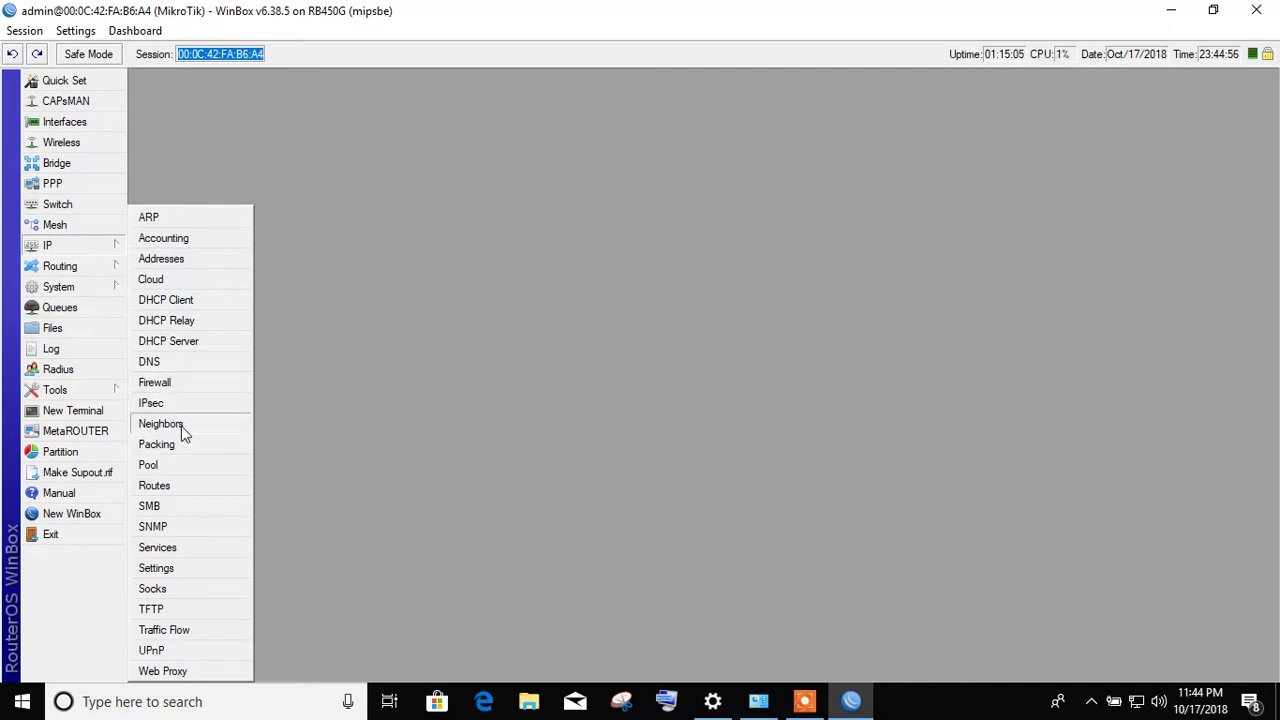
left_click(160, 424)
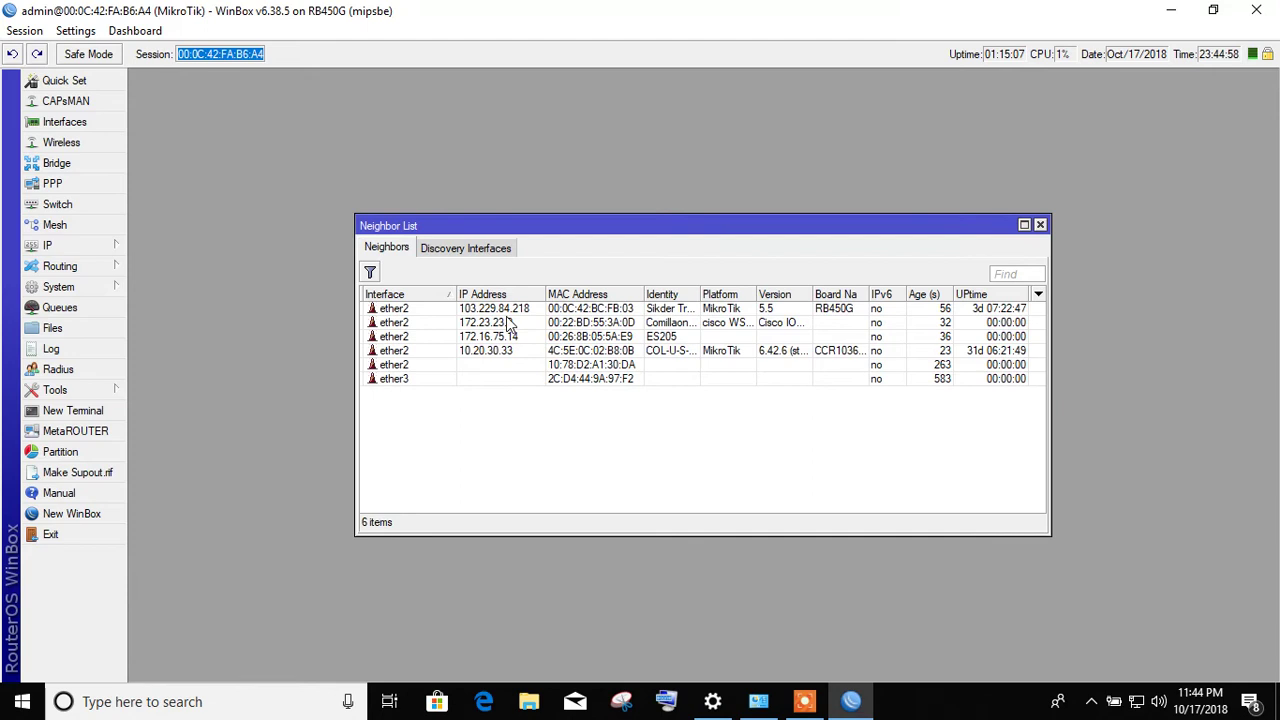
left_click(1040, 226)
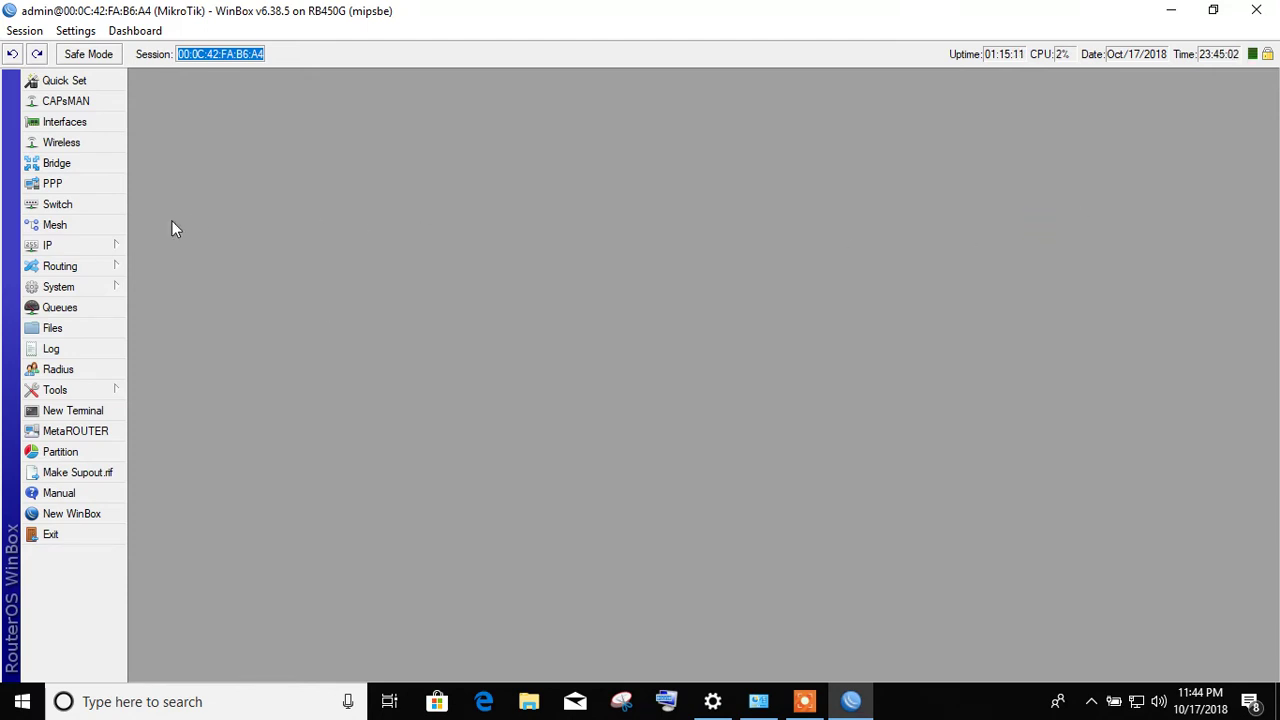
left_click(114, 246)
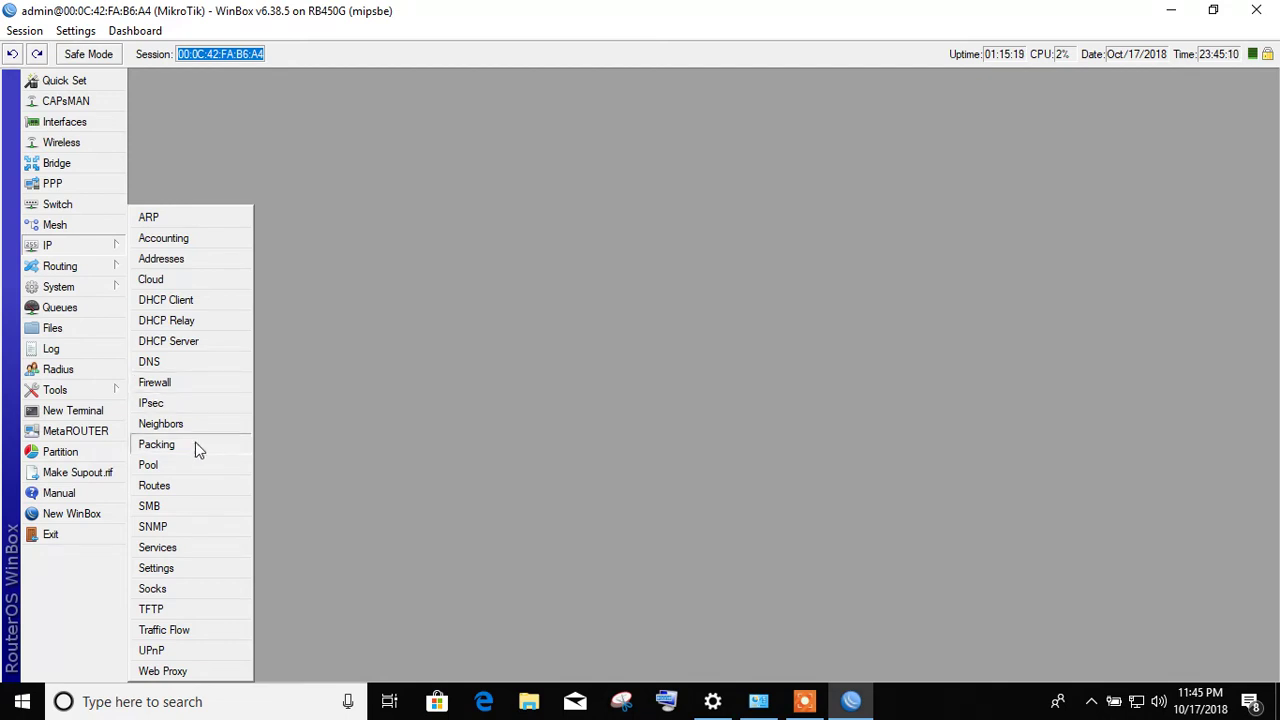
- Check the empty IP Pool list, cancel the new-pool form, close the window and reopen the IP menu
left_click(150, 465)
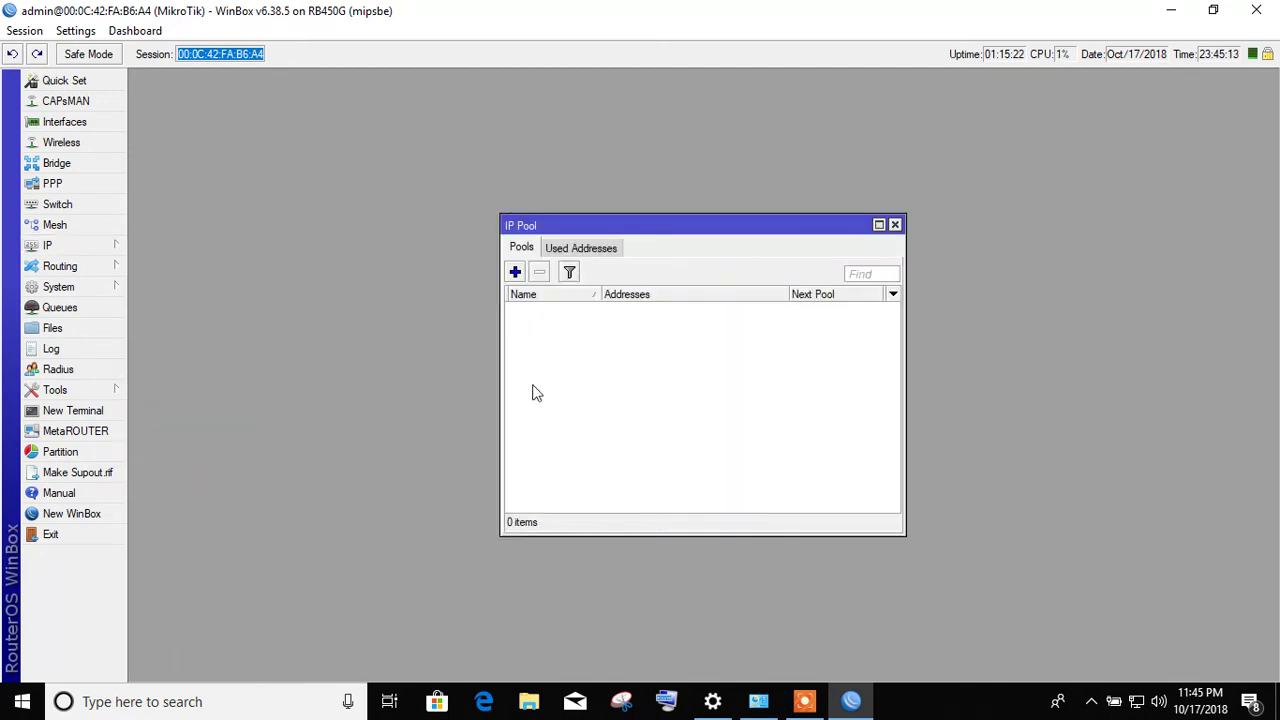
left_click(515, 272)
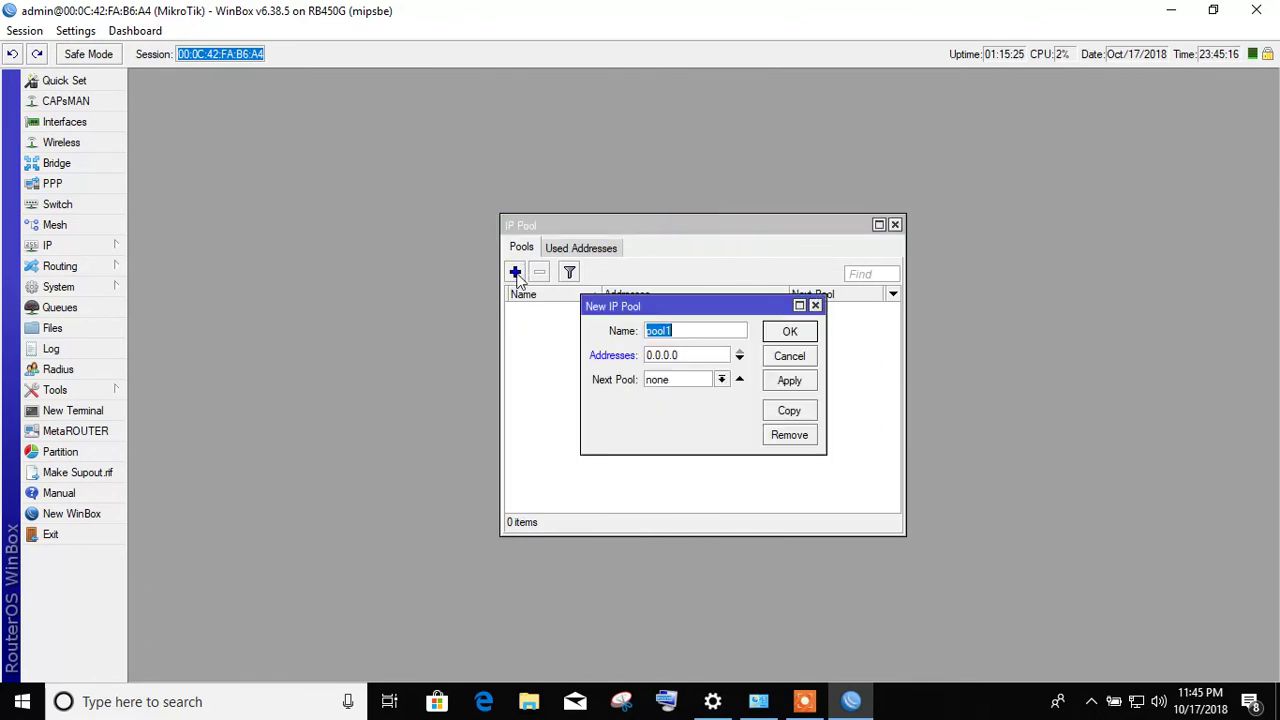
left_click(791, 356)
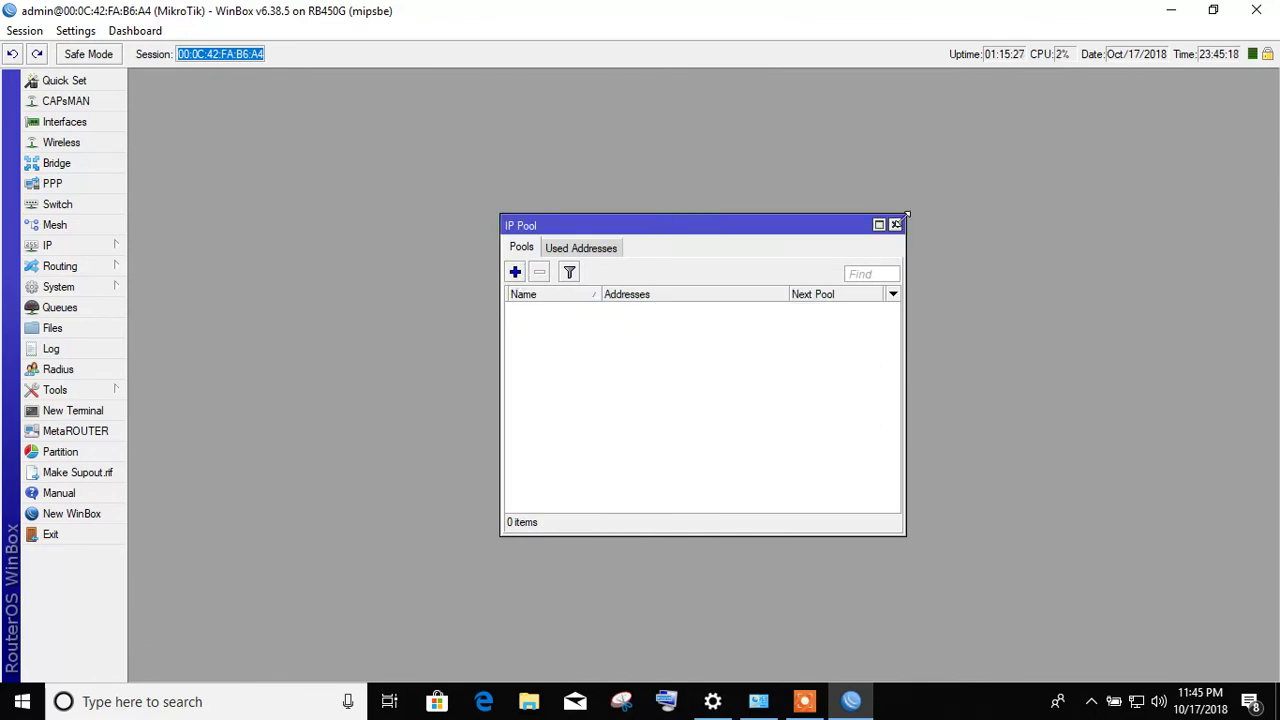
left_click(896, 223)
left_click(95, 250)
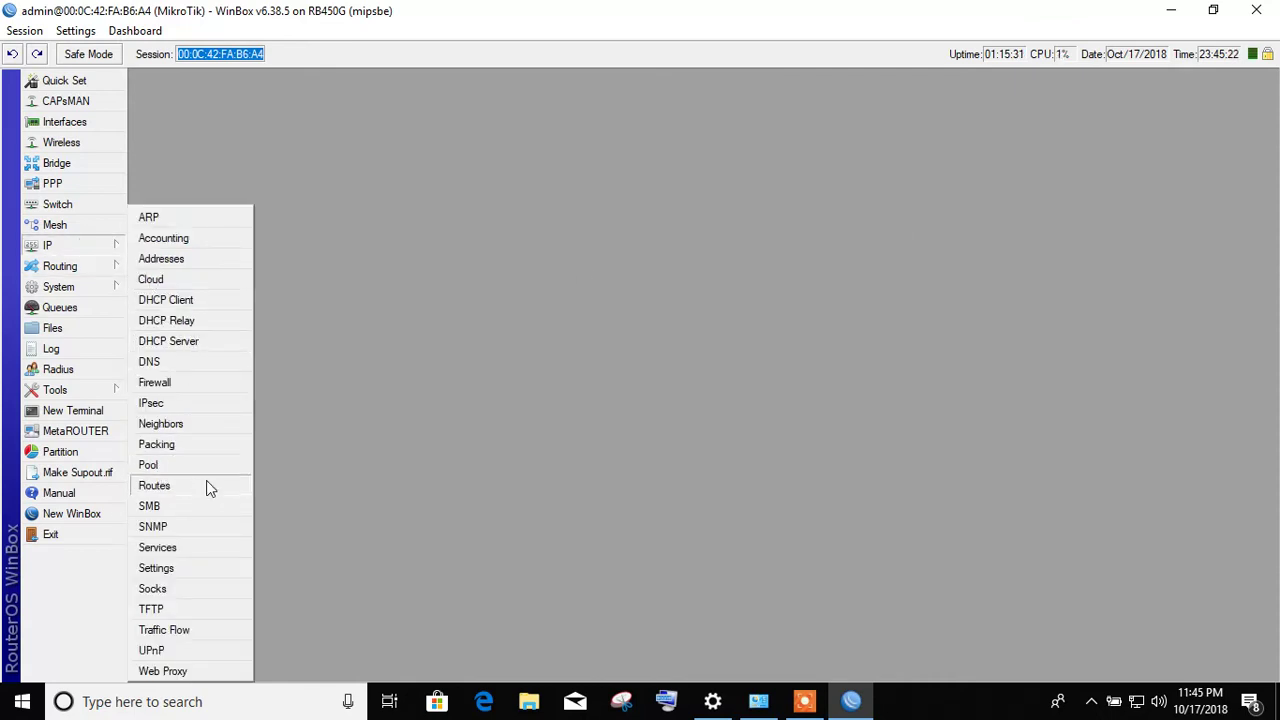
- Open the Route List maximized and try selecting the 0.0.0.0/0 default route
left_click(208, 486)
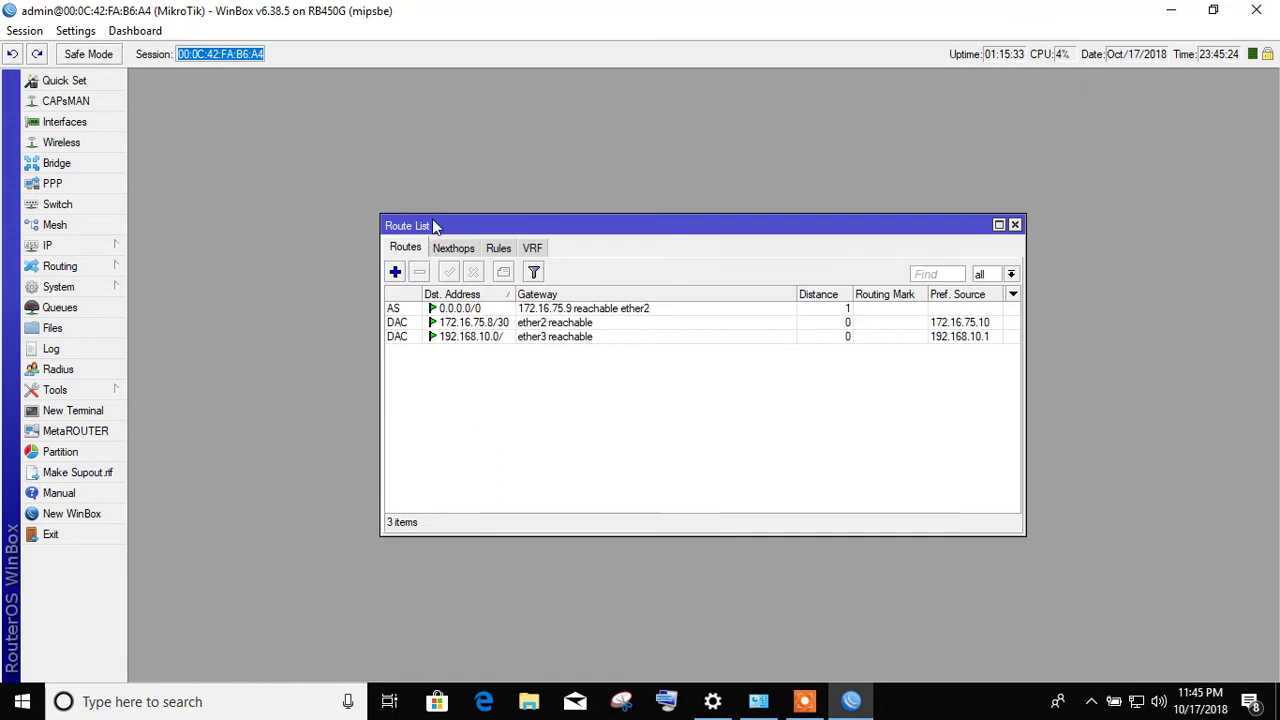
double_click(532, 225)
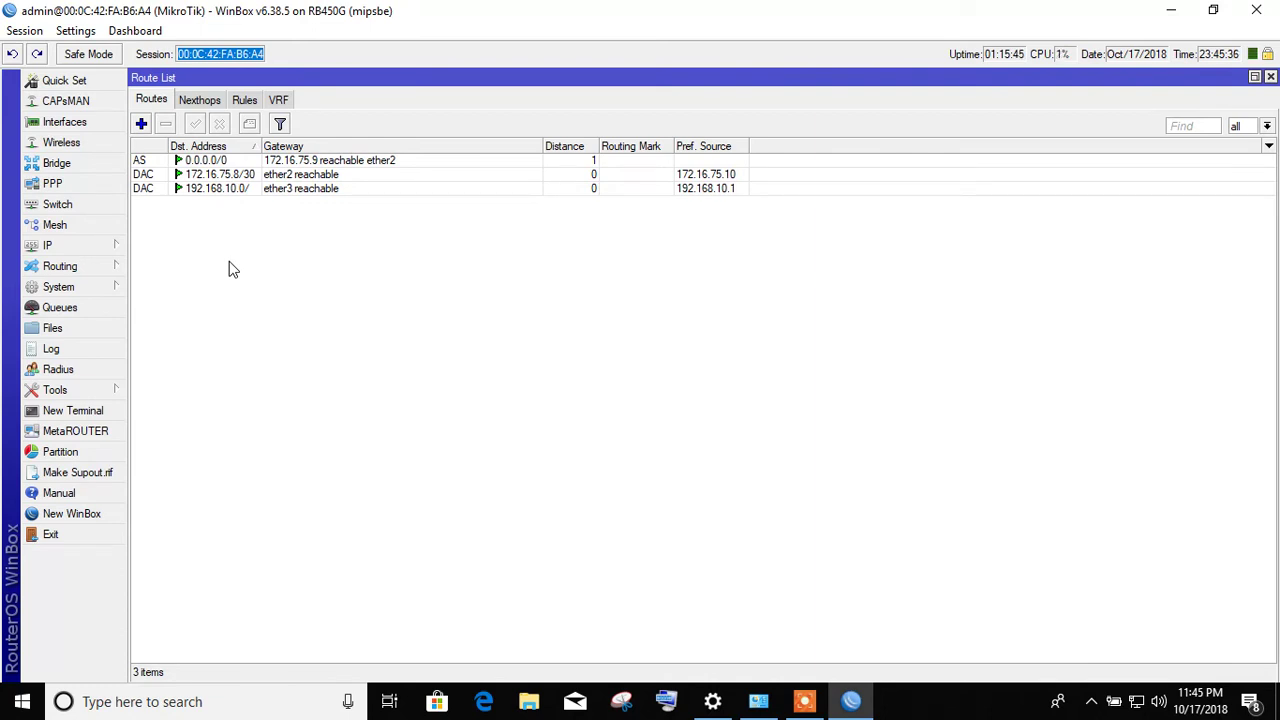
left_click(292, 161)
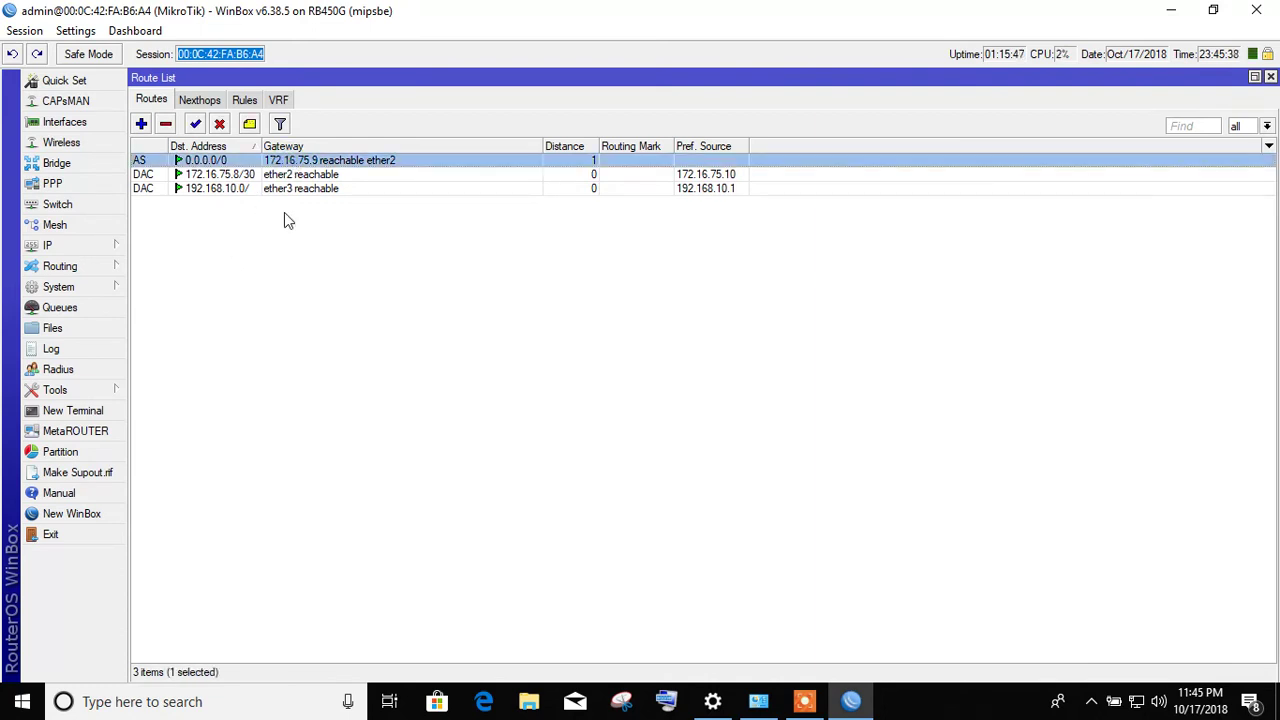
left_click(284, 220)
left_click(294, 163)
left_click(296, 222)
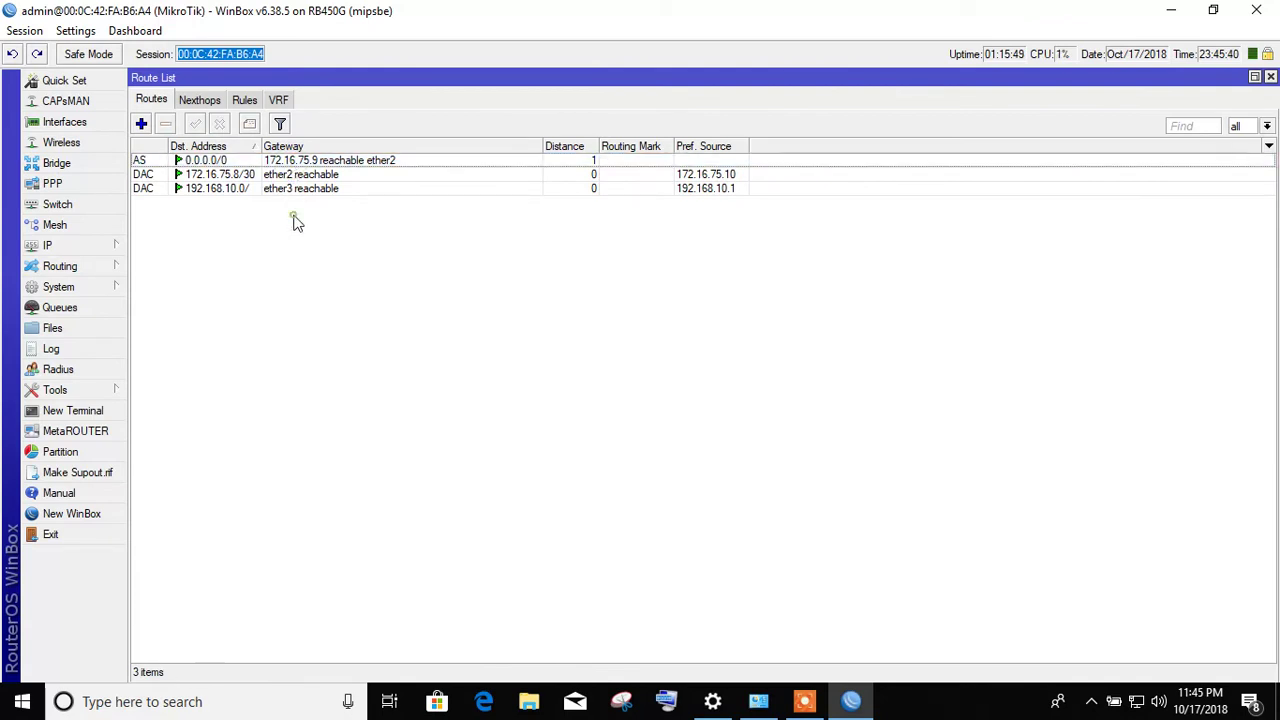
left_click(303, 161)
left_click(299, 257)
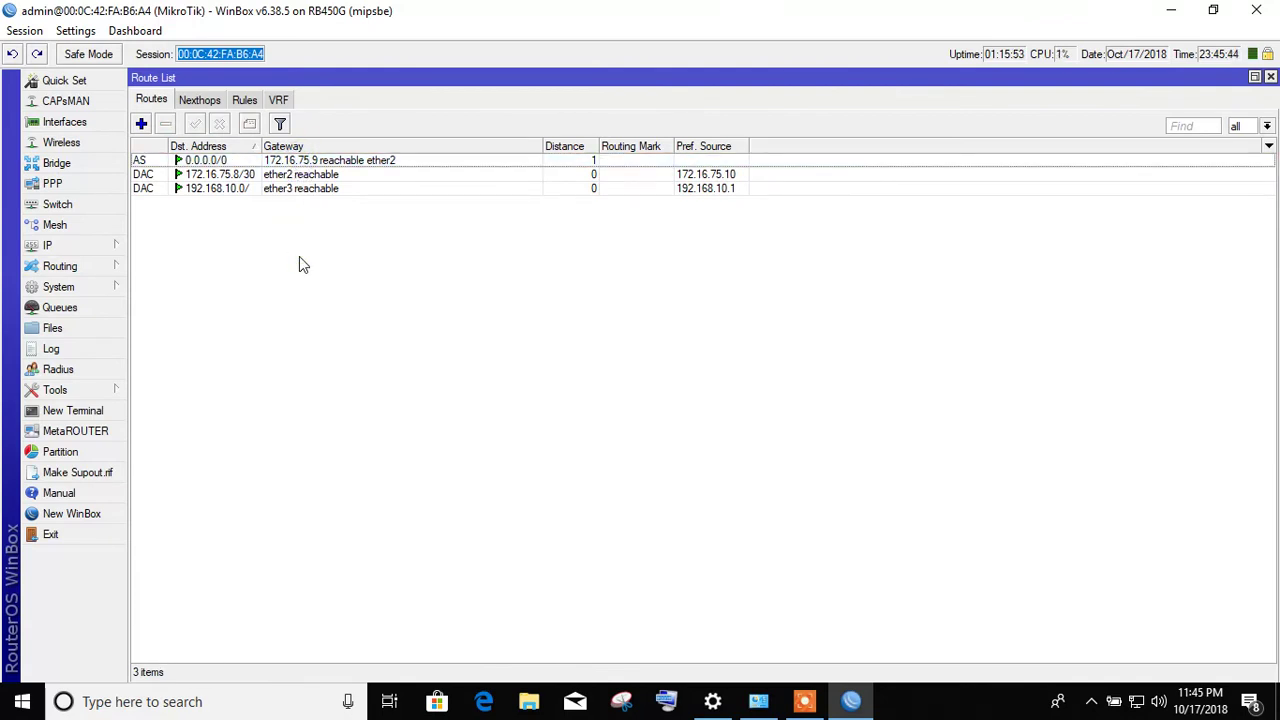
- Disable the 0.0.0.0/0 default route, then re-enable it
left_click(250, 162)
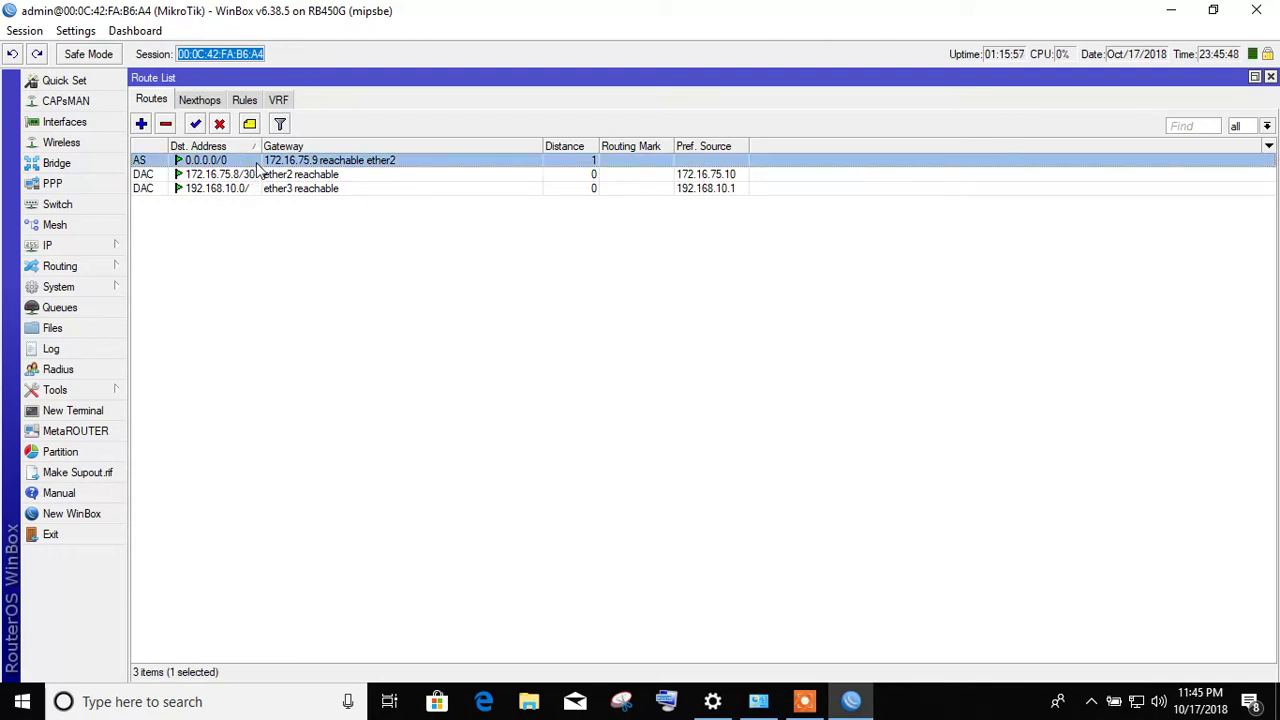
mouse_move(258, 171)
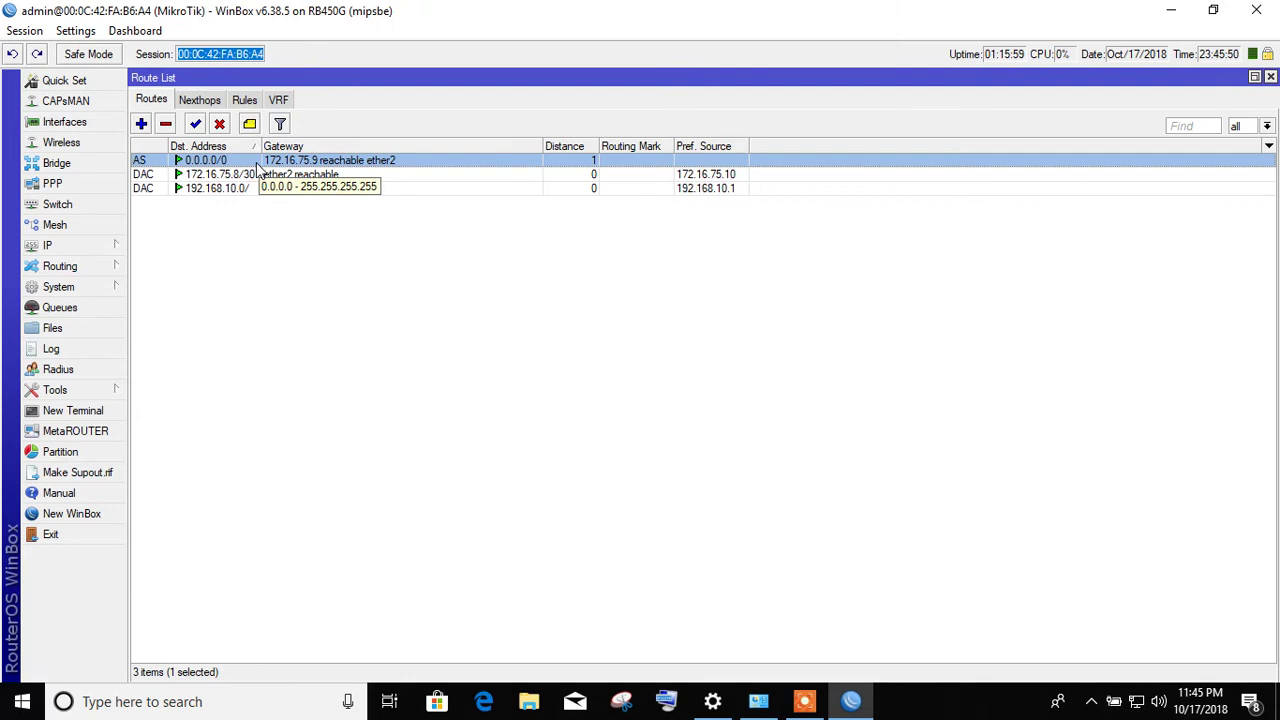
left_click(220, 127)
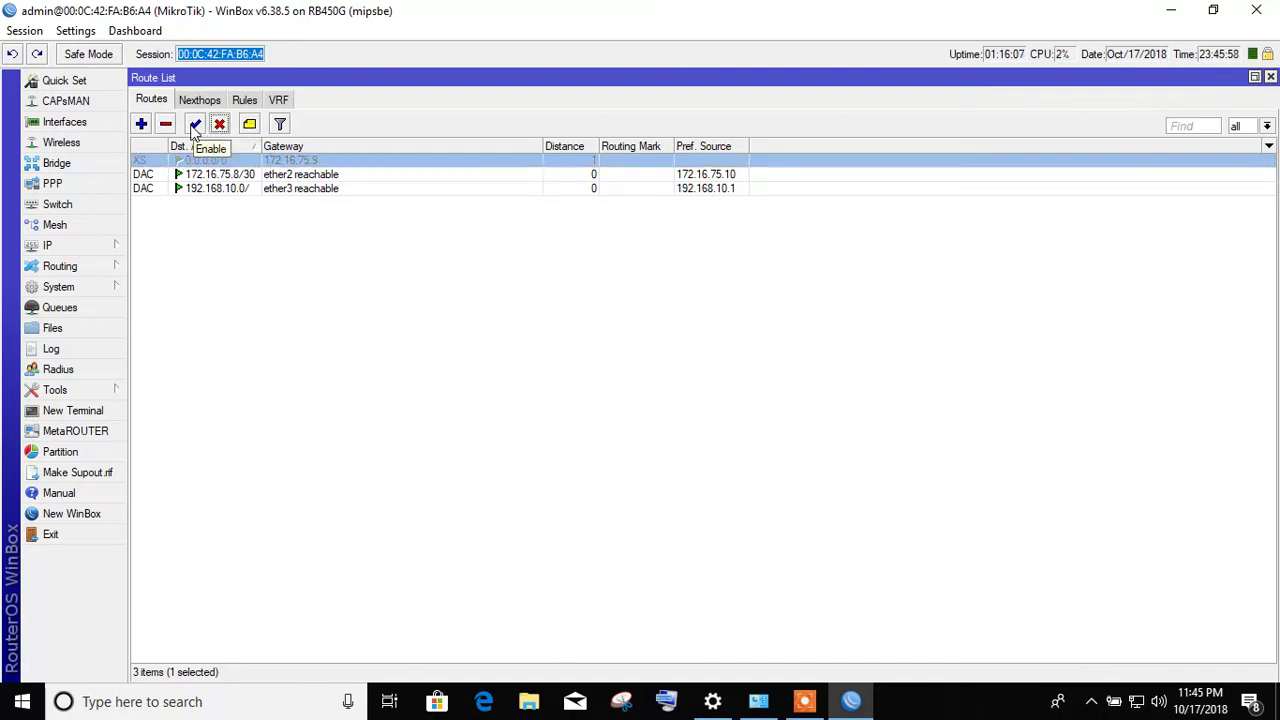
left_click(194, 127)
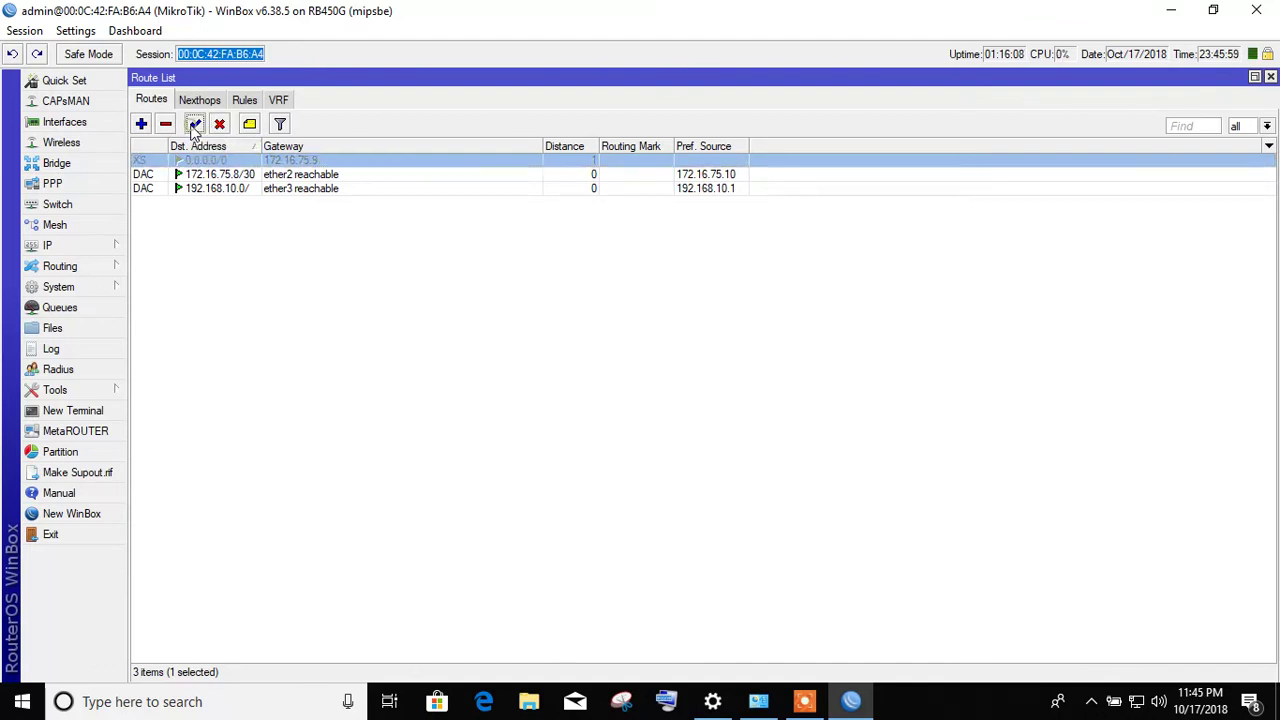
left_click(141, 124)
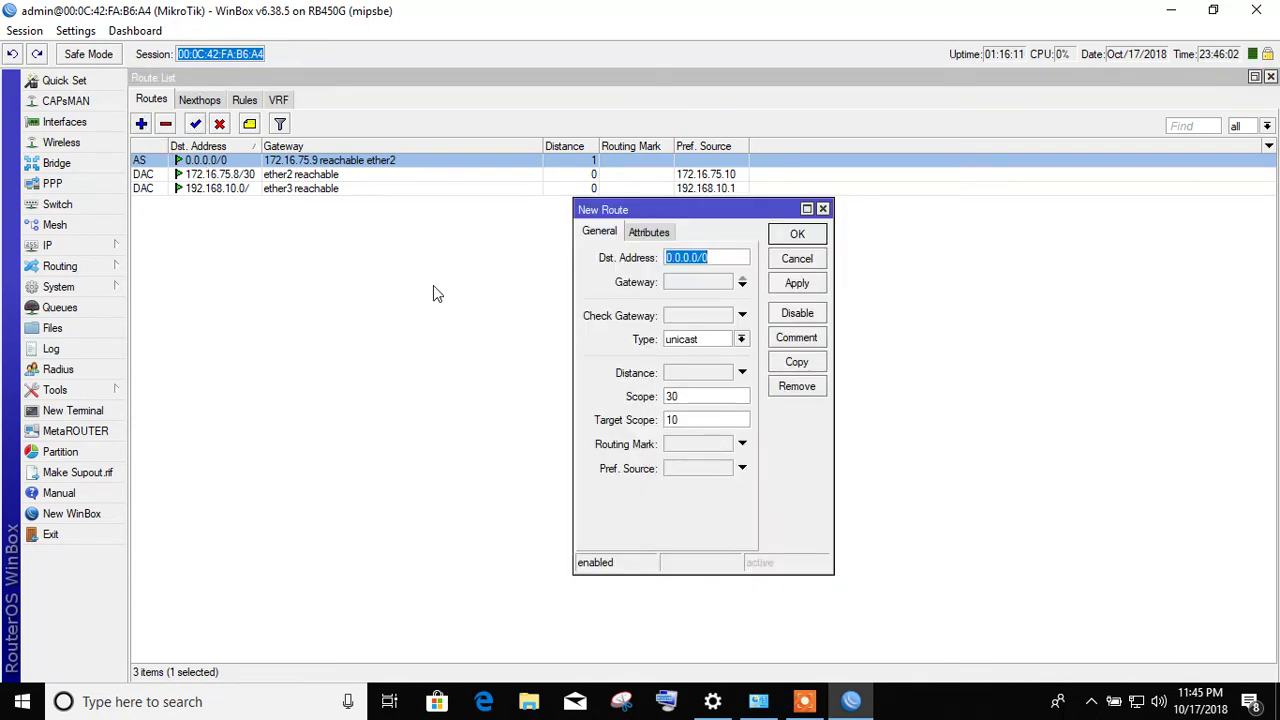
left_click(705, 281)
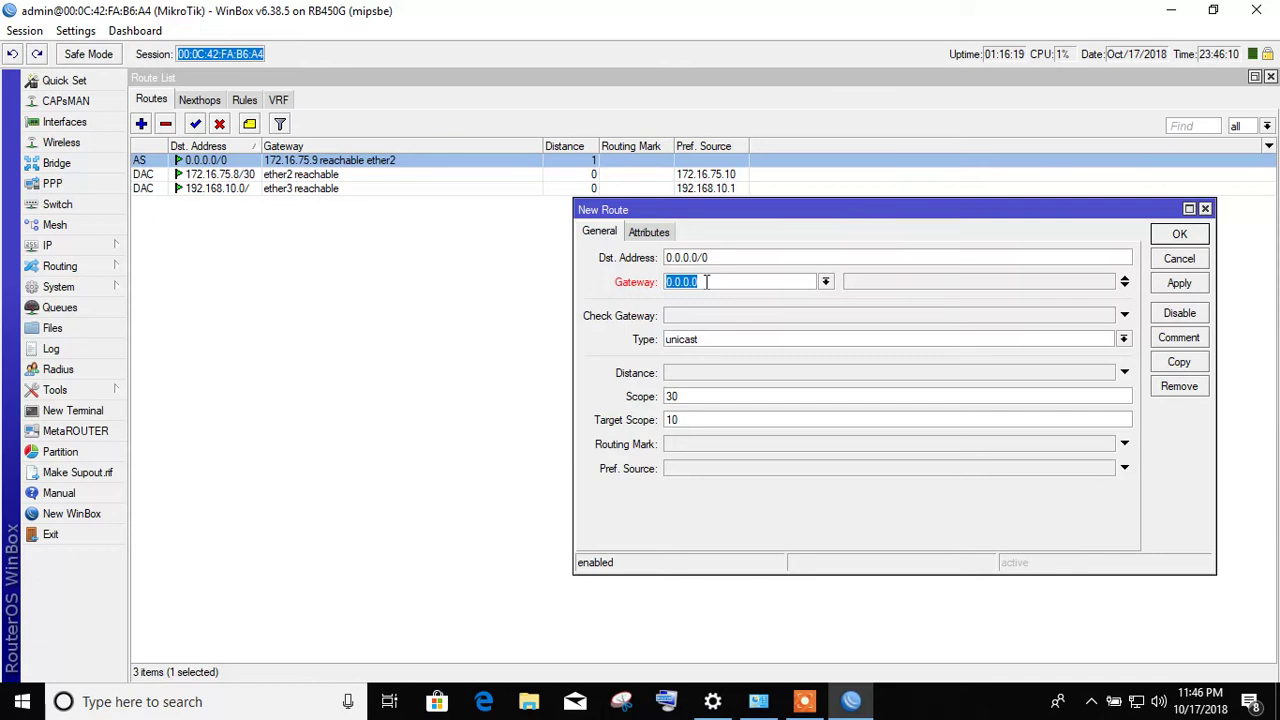
left_click(1181, 261)
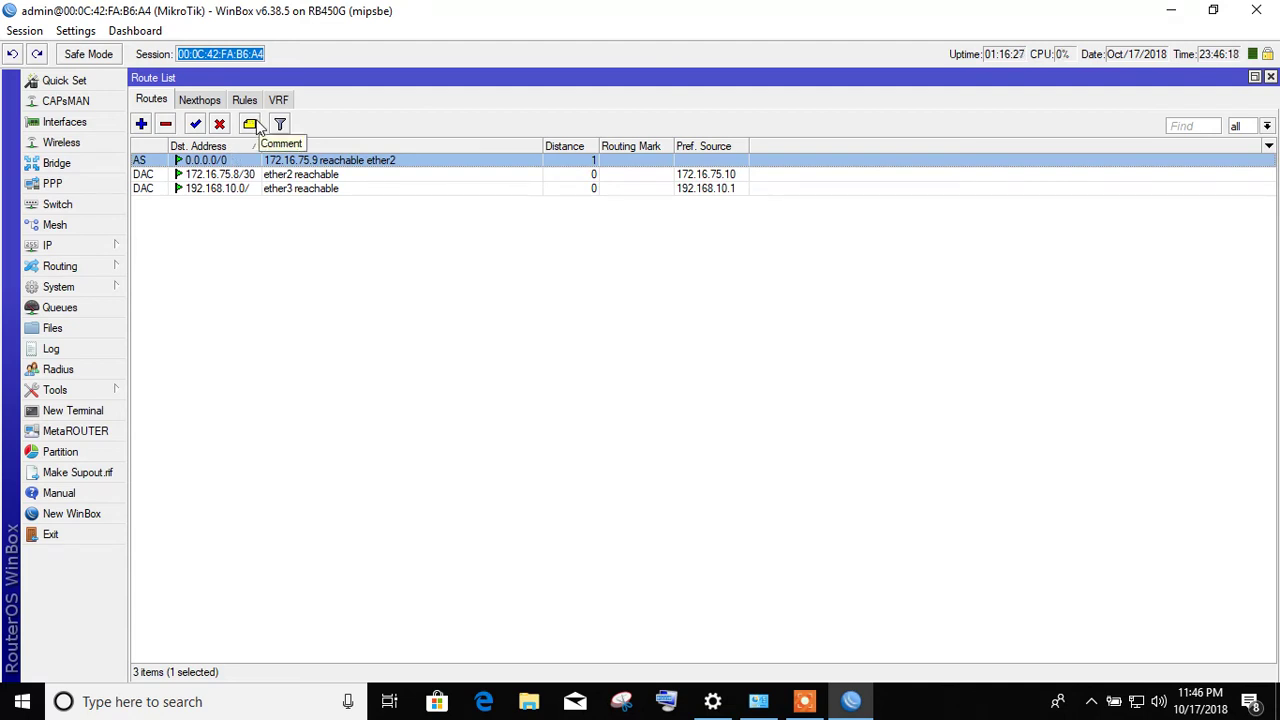
left_click(250, 124)
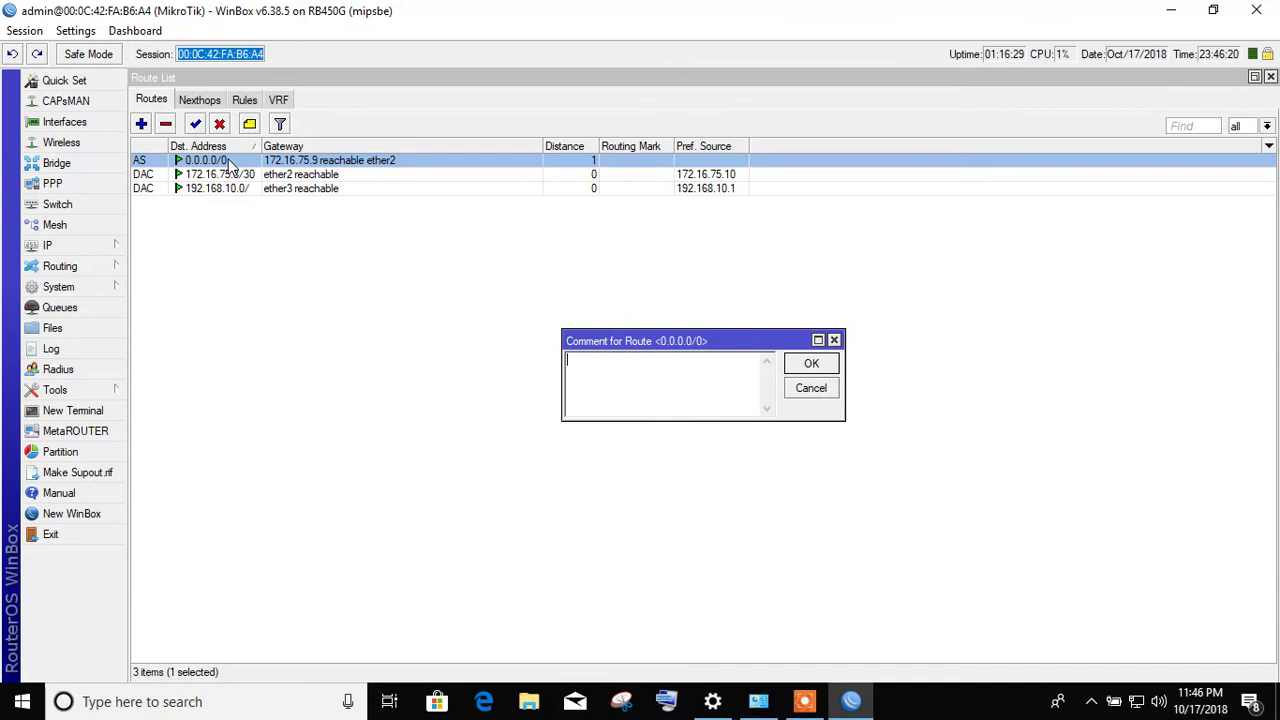
- Give the 0.0.0.0/0 default route the comment 'Up link'
left_click(656, 385)
type("Up link Ro")
key("Return")
- Select the 172.16.75.8/30 route and discard a new route form without adding it
left_click(324, 190)
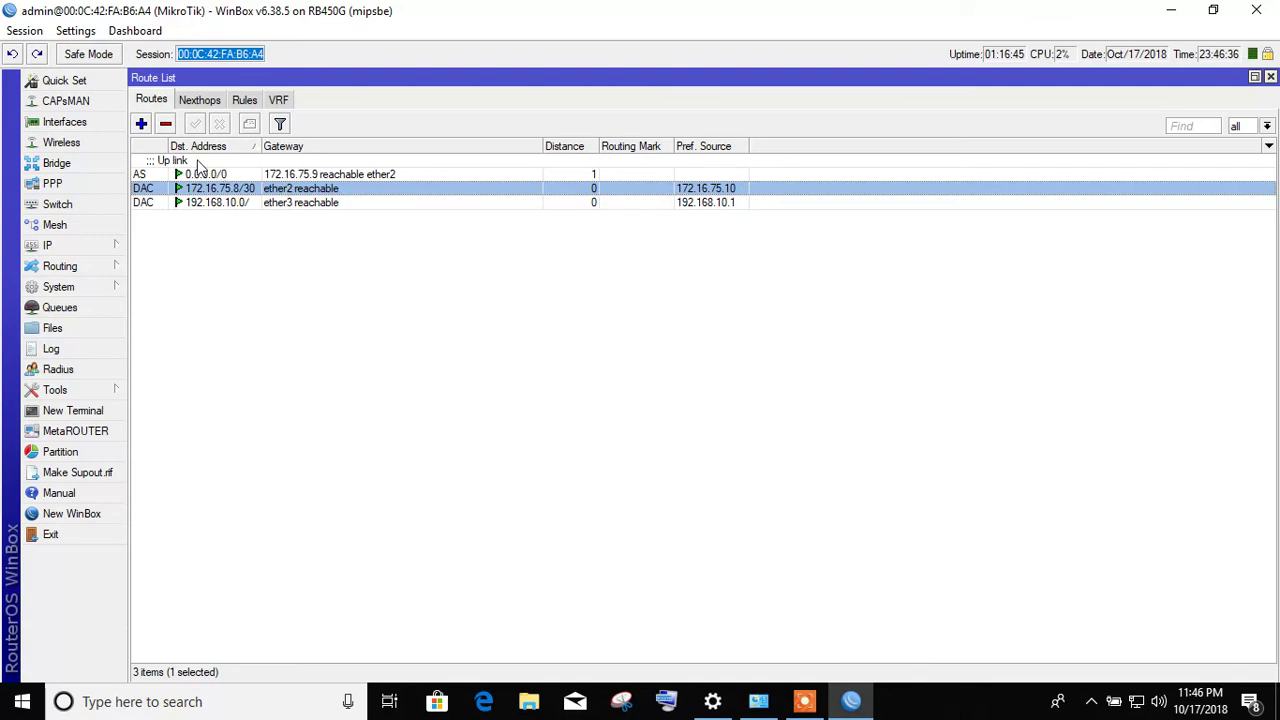
left_click(148, 128)
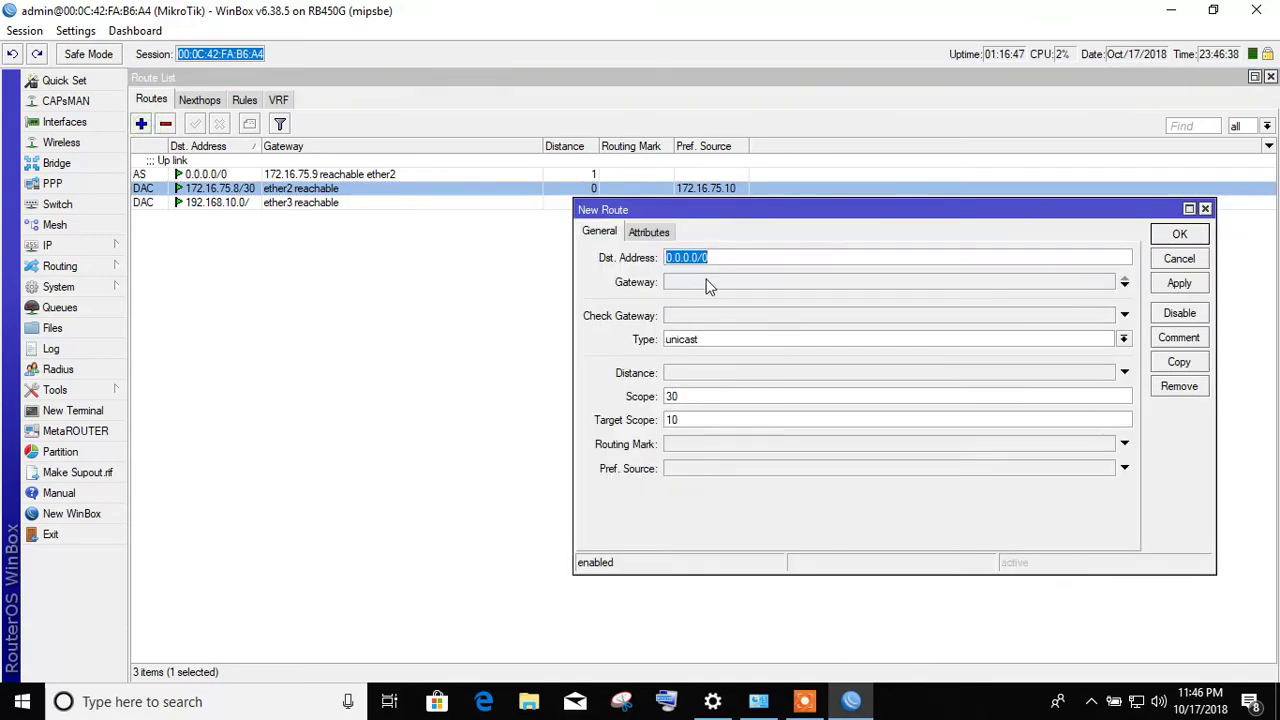
left_click(1179, 258)
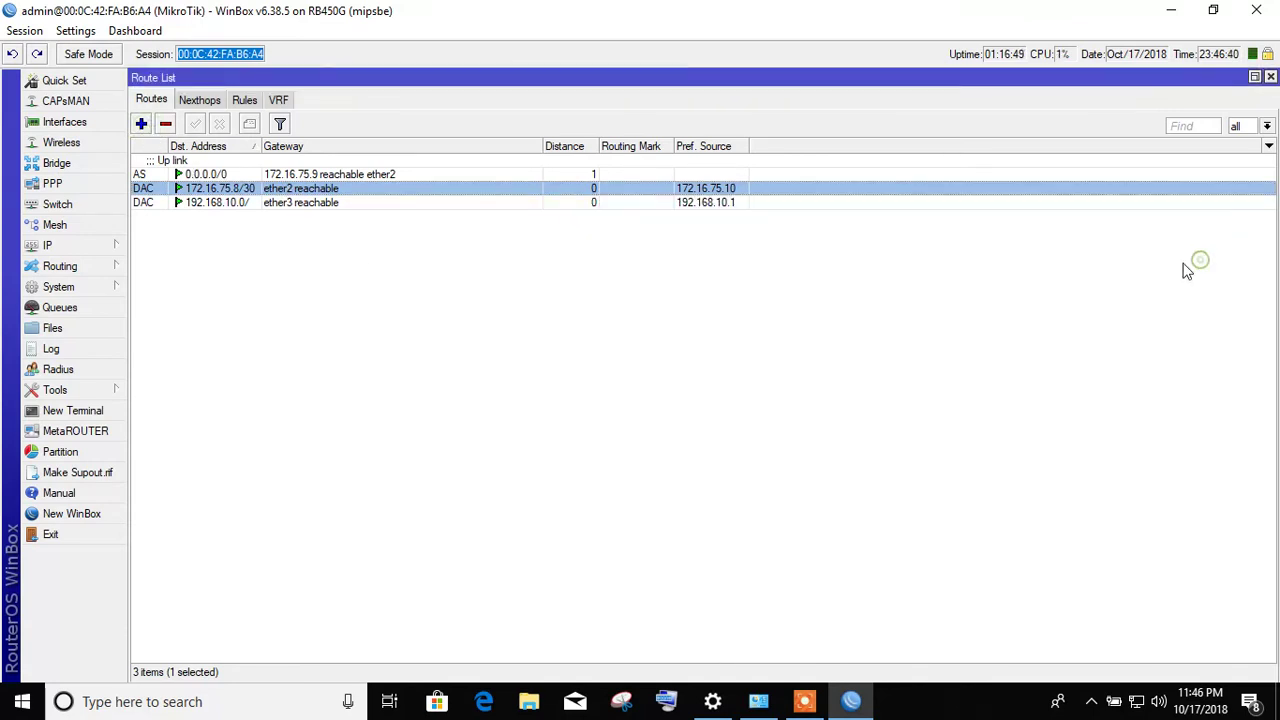
- Change the 0.0.0.0/0 route's comment to 'Backup link'
left_click(230, 175)
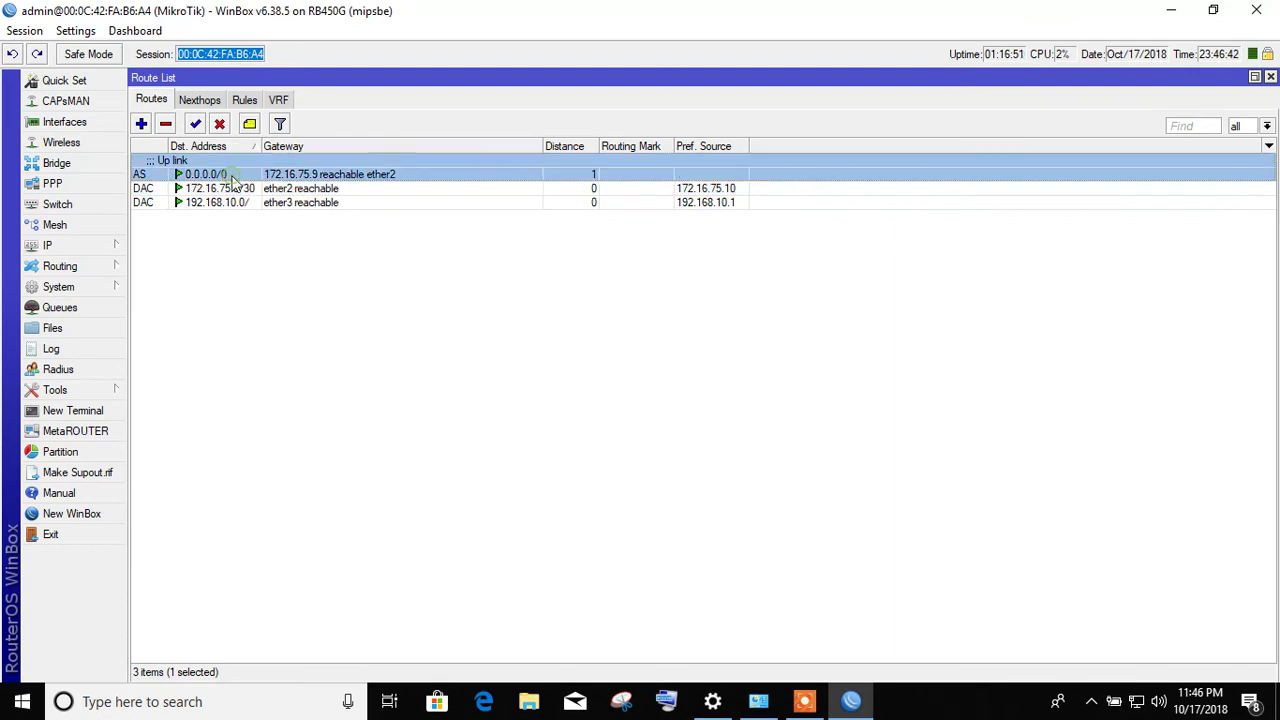
left_click(252, 125)
type("Back")
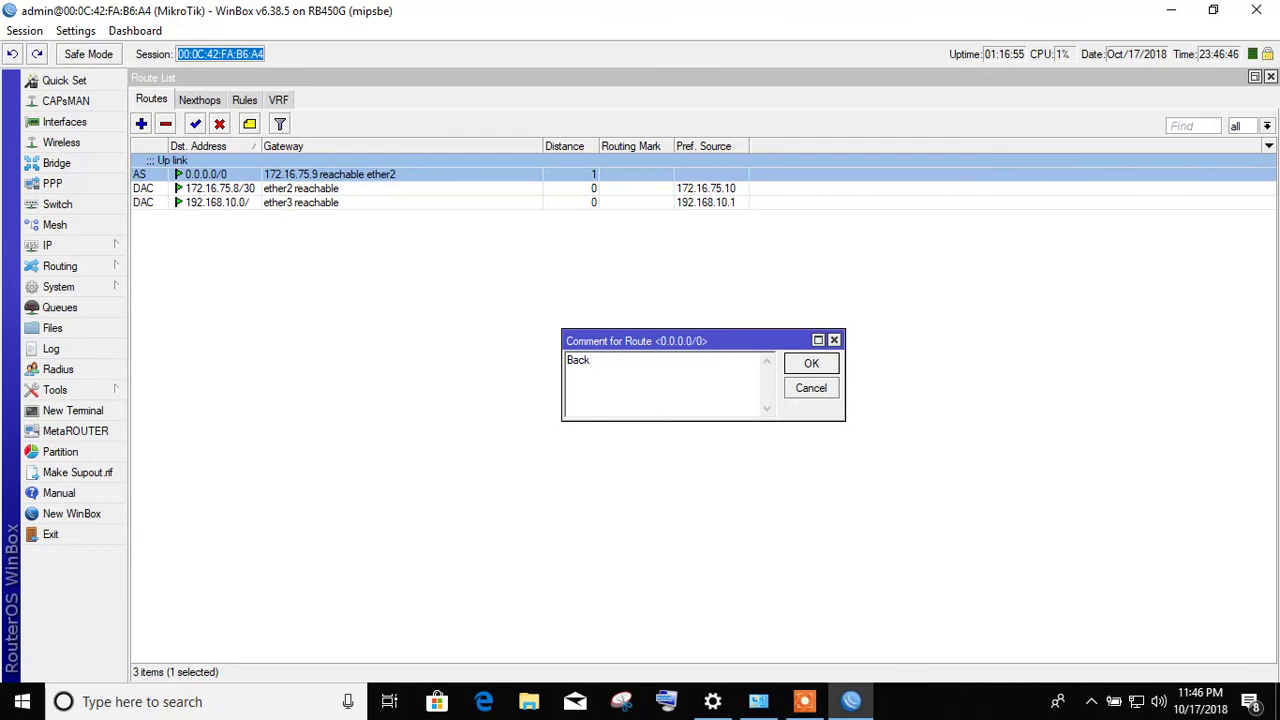
type("kup link")
key("Return")
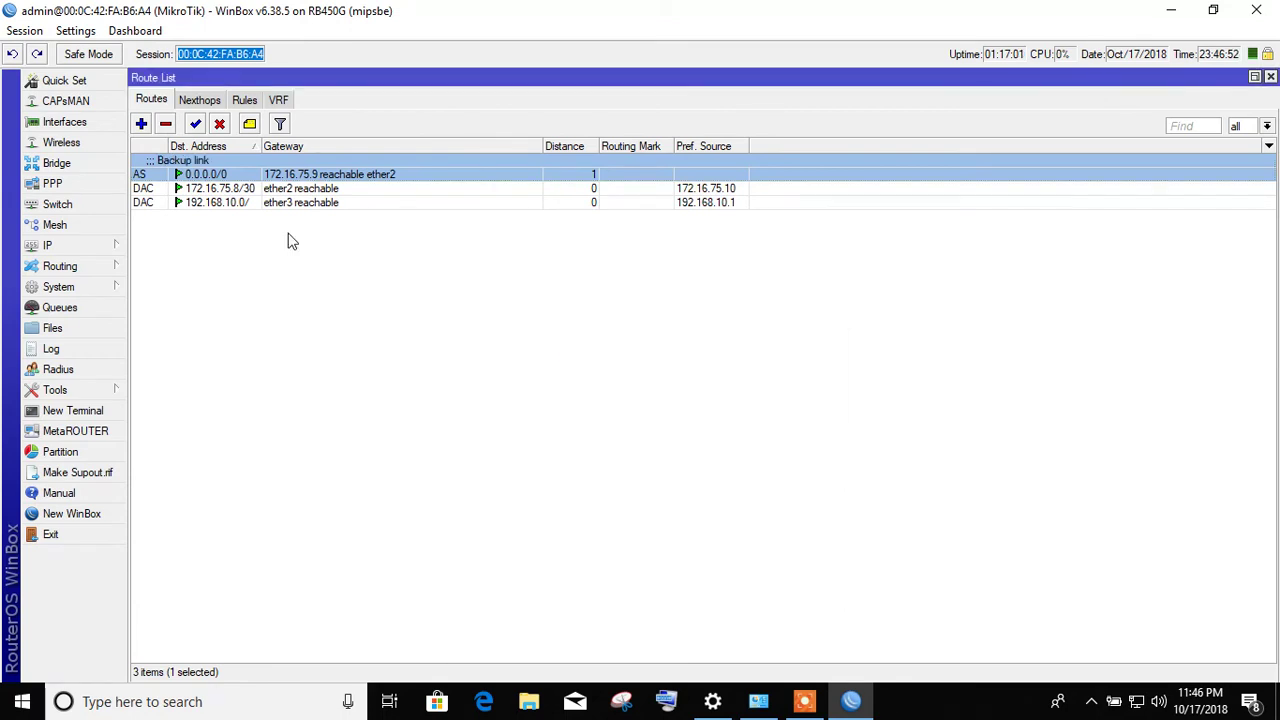
- Browse the Nexthops, Rules and VRF sections of the Route List
left_click(211, 106)
left_click(255, 103)
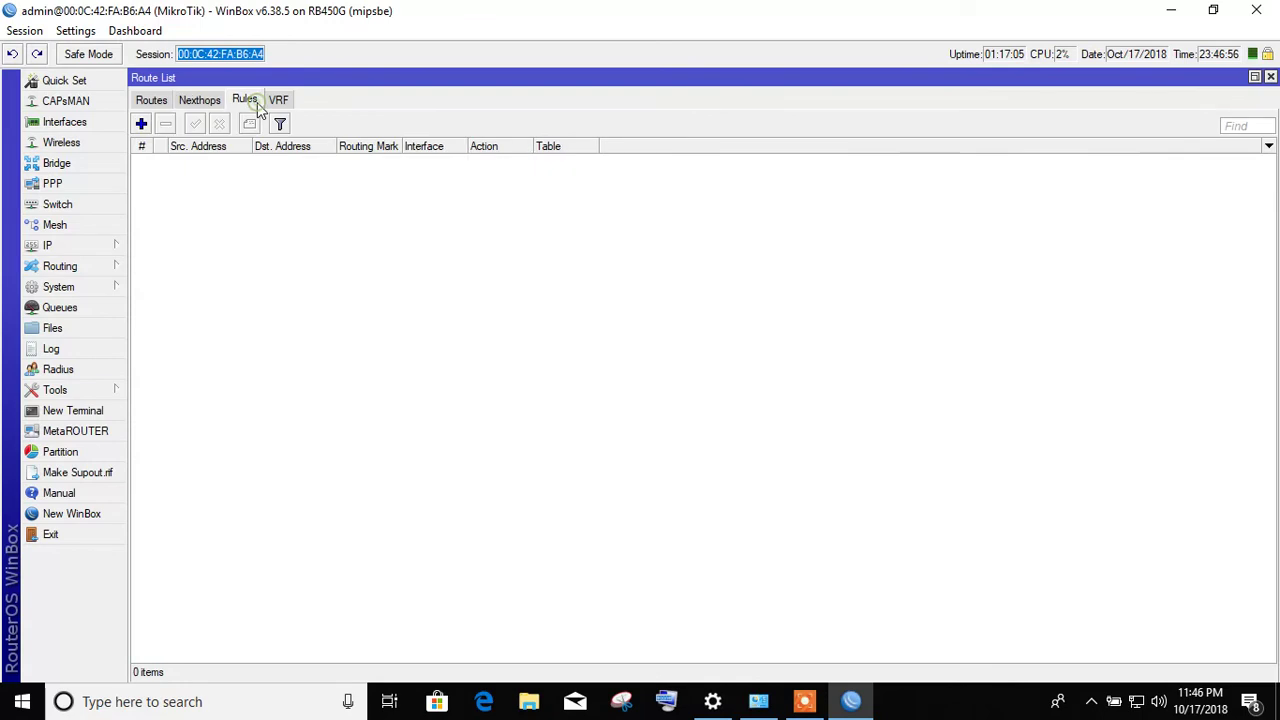
left_click(280, 102)
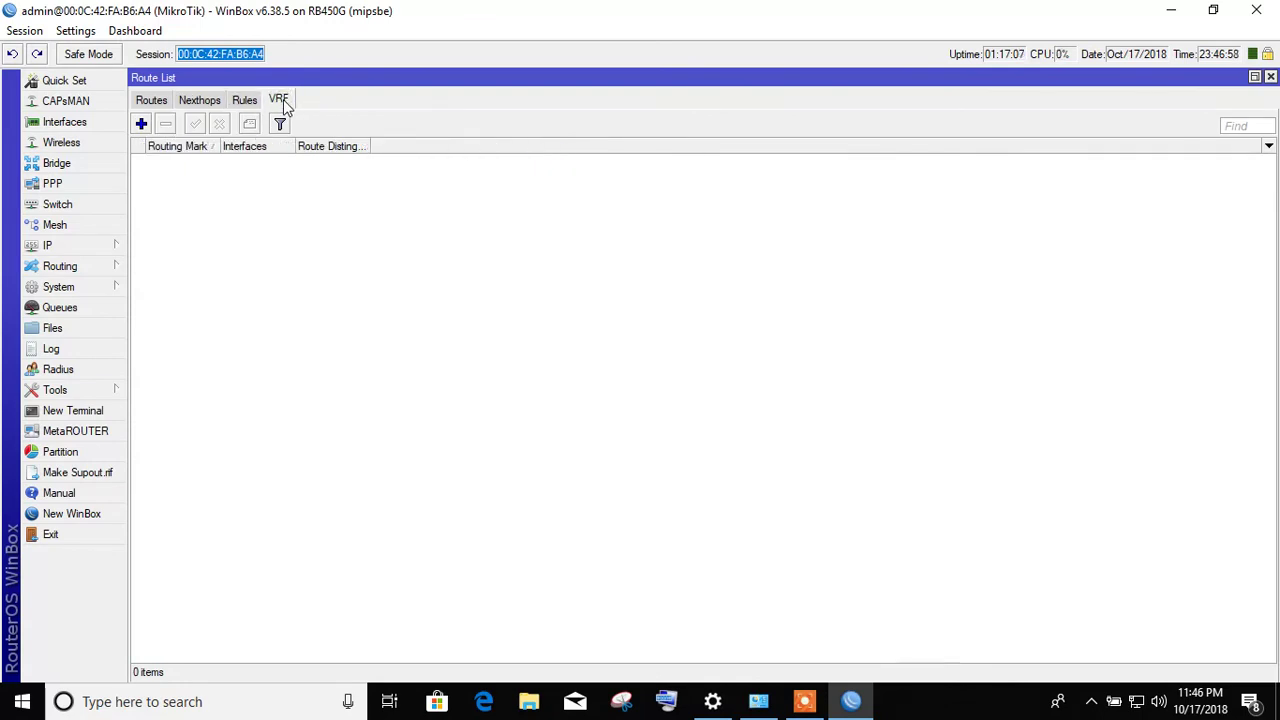
left_click(68, 248)
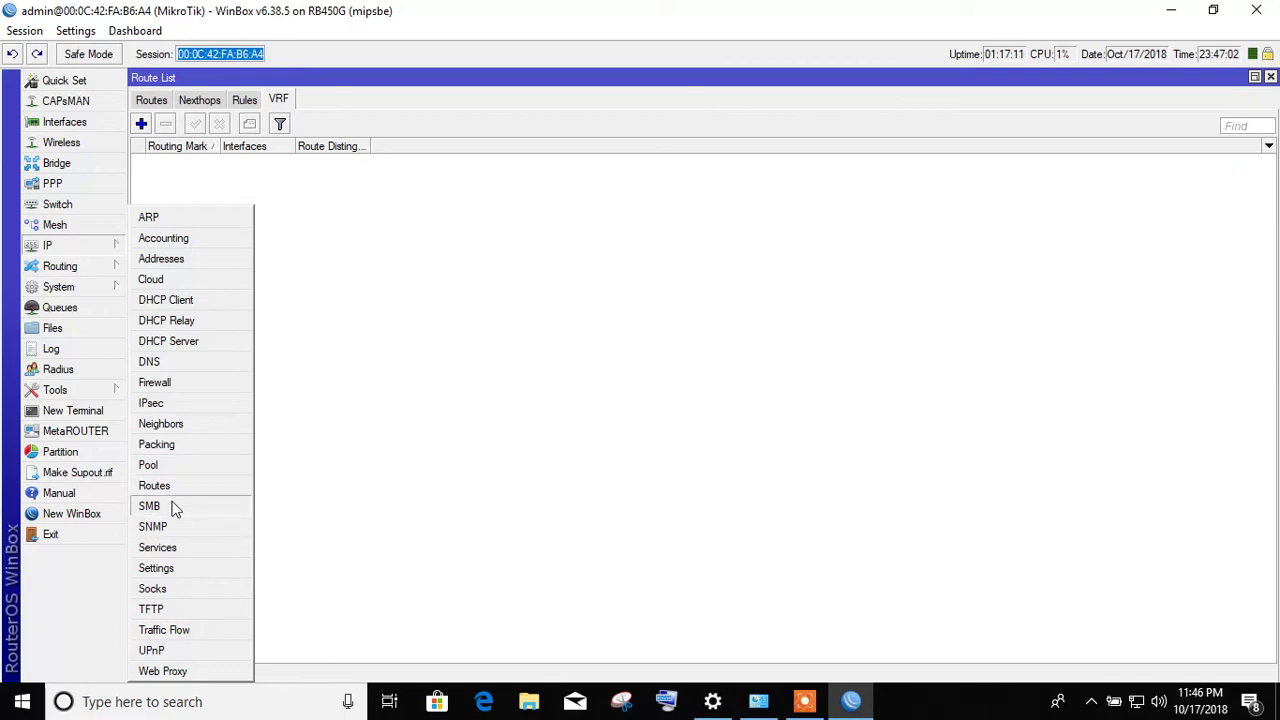
left_click(179, 572)
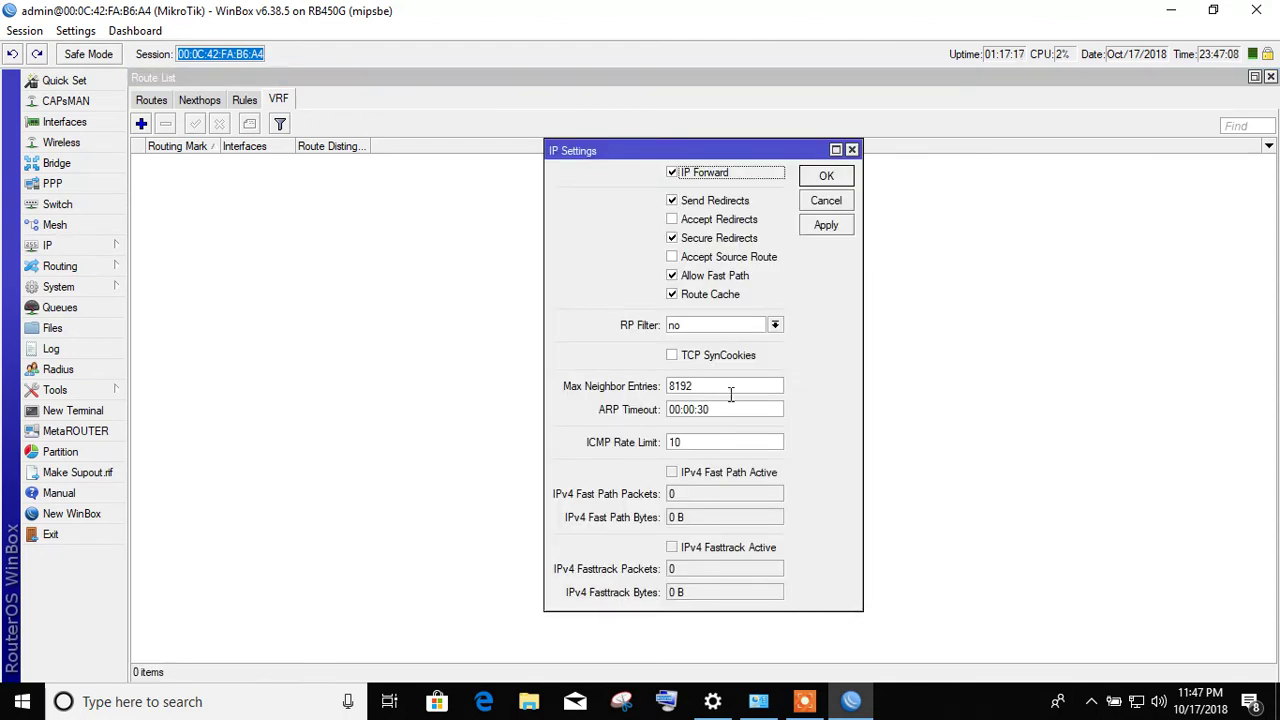
left_click(826, 201)
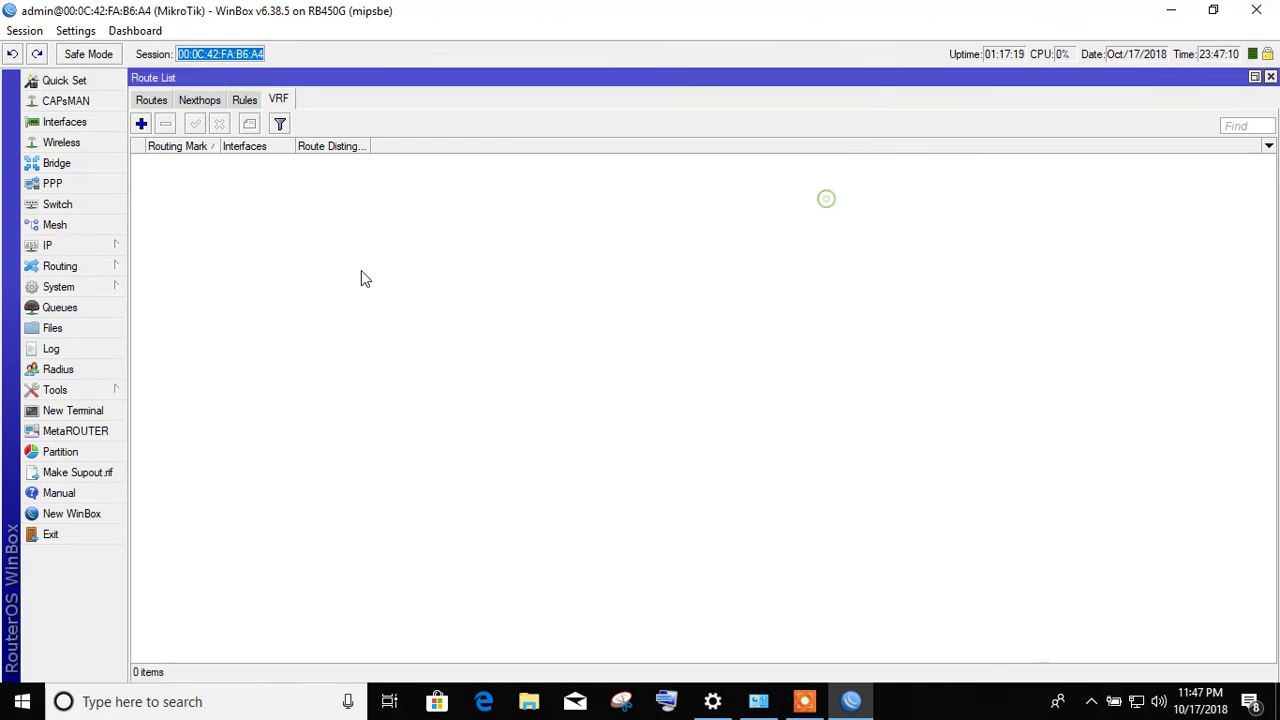
left_click(84, 247)
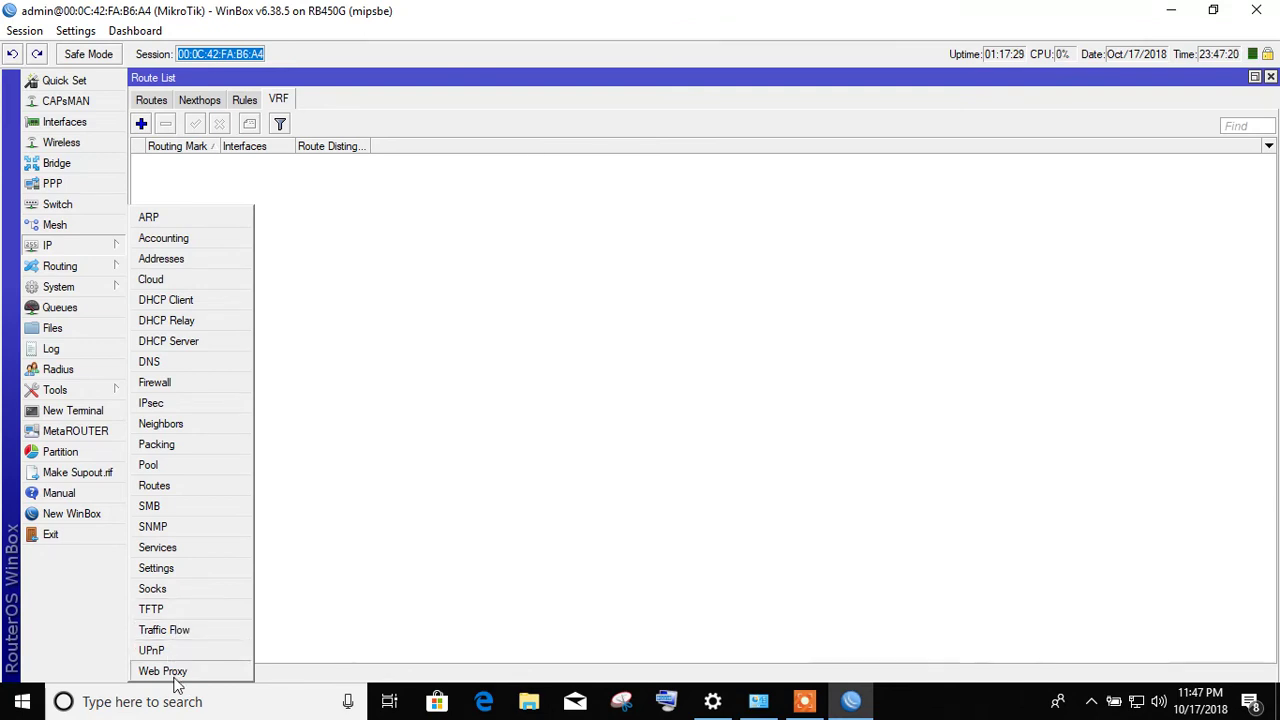
- Dismiss the IP feature list and bring up the System feature list
left_click(390, 423)
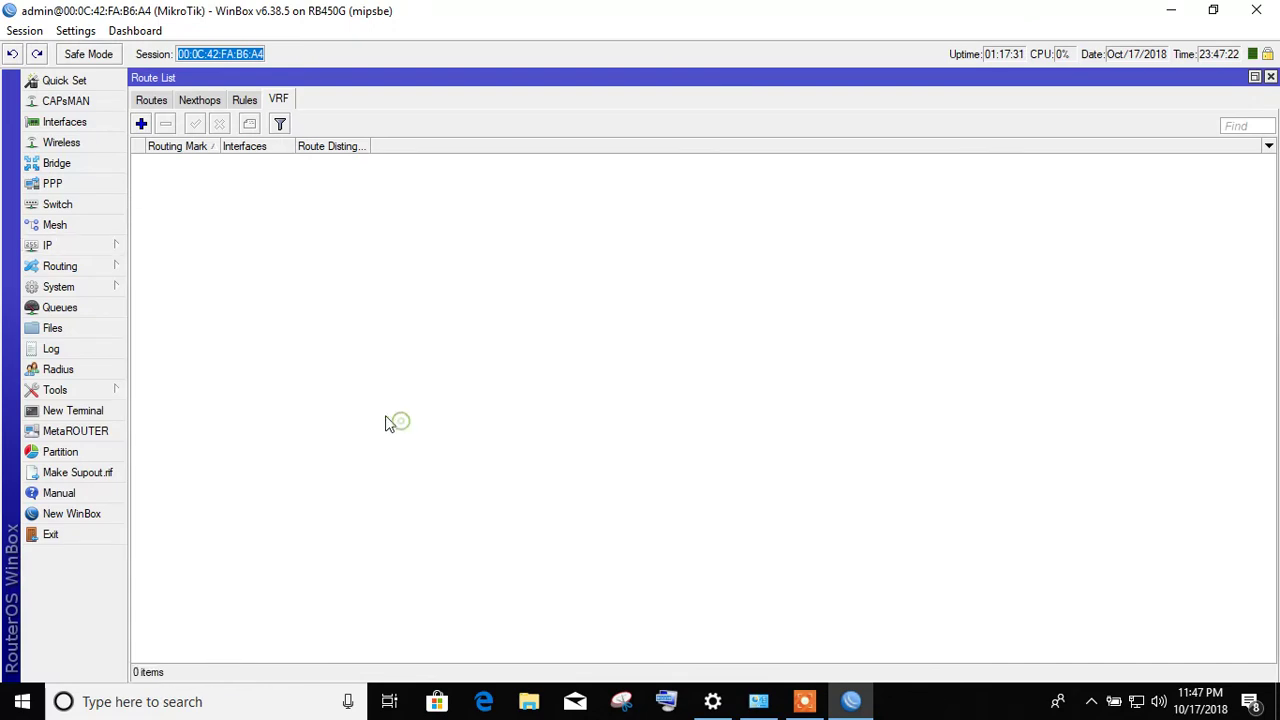
left_click(108, 272)
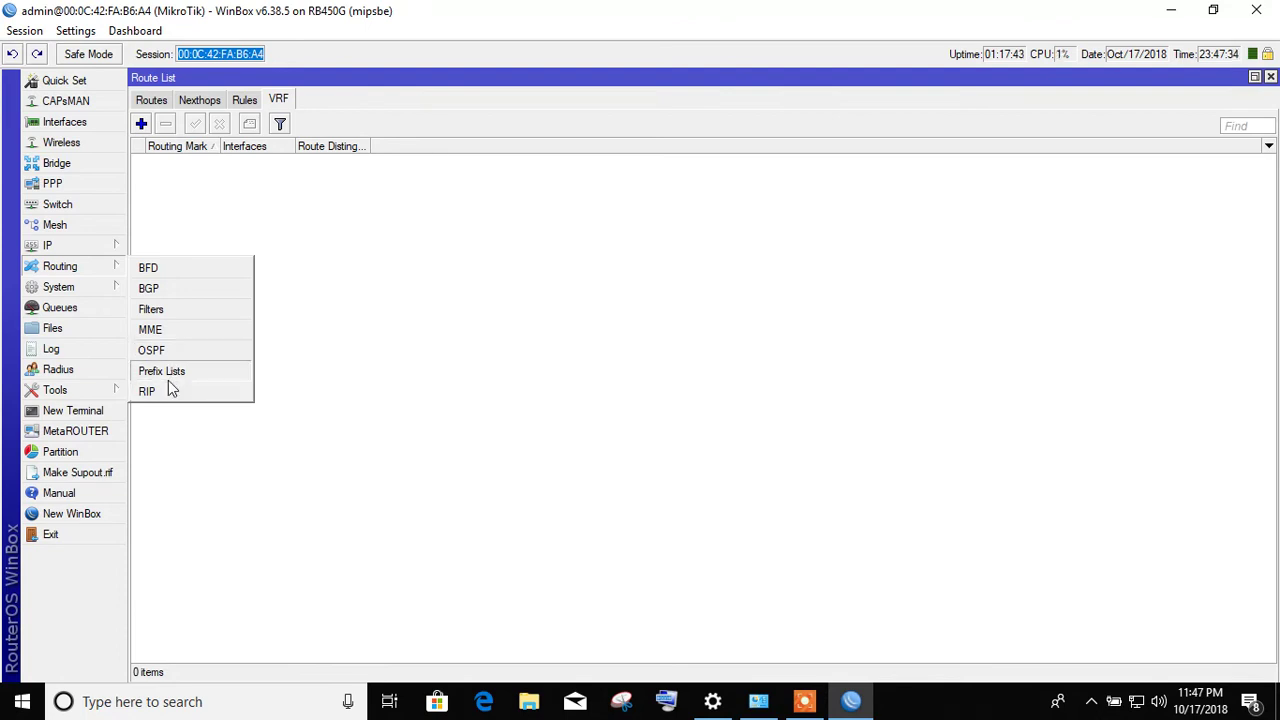
left_click(105, 290)
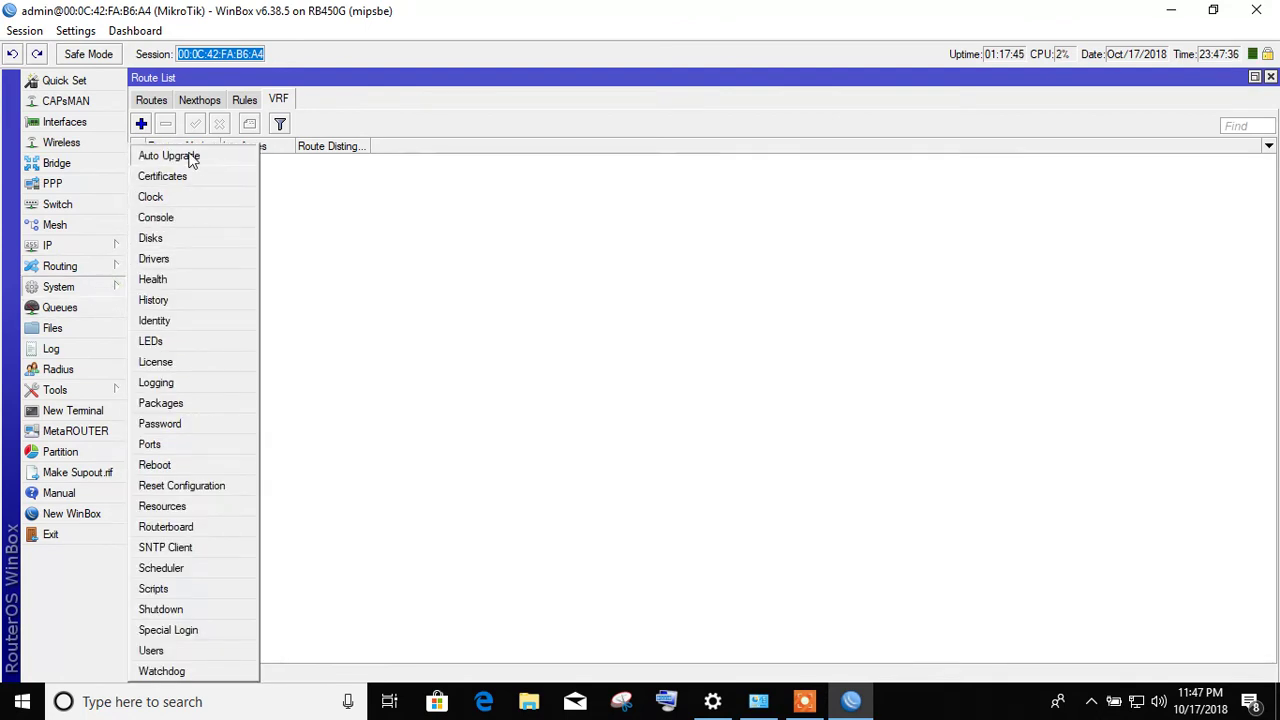
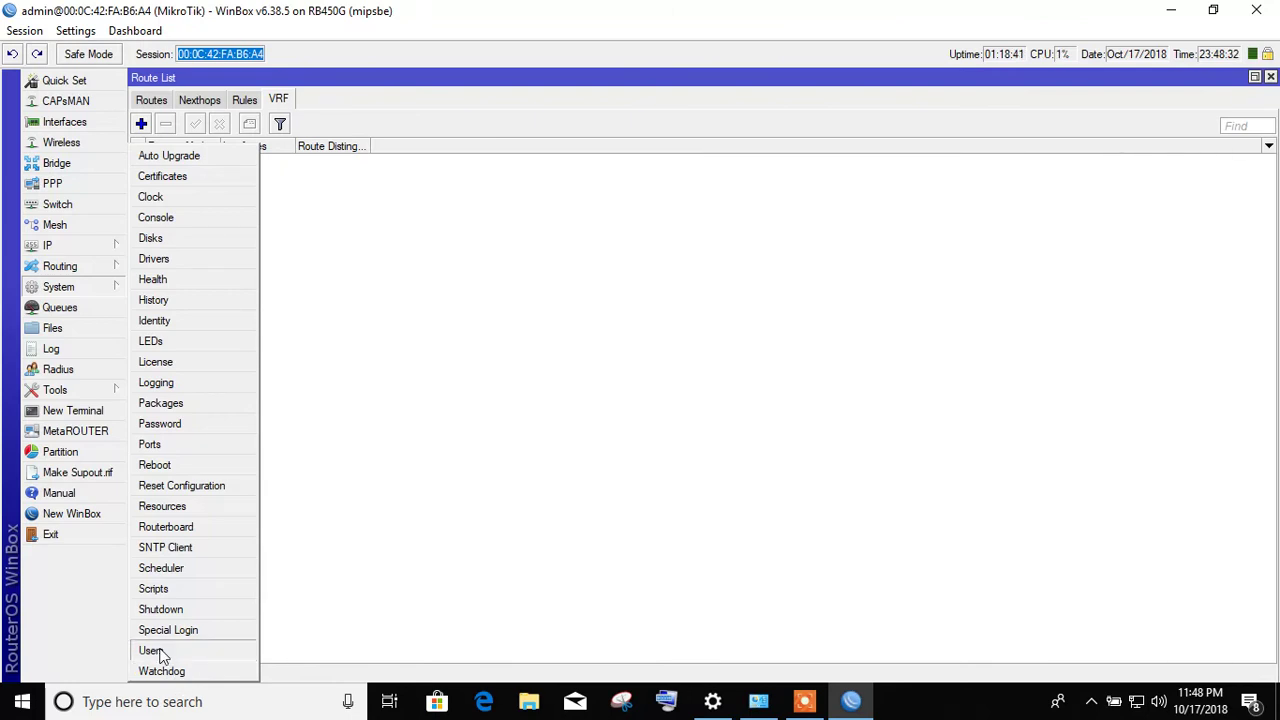
- Open the System Users list and start a fresh new-user form
left_click(152, 651)
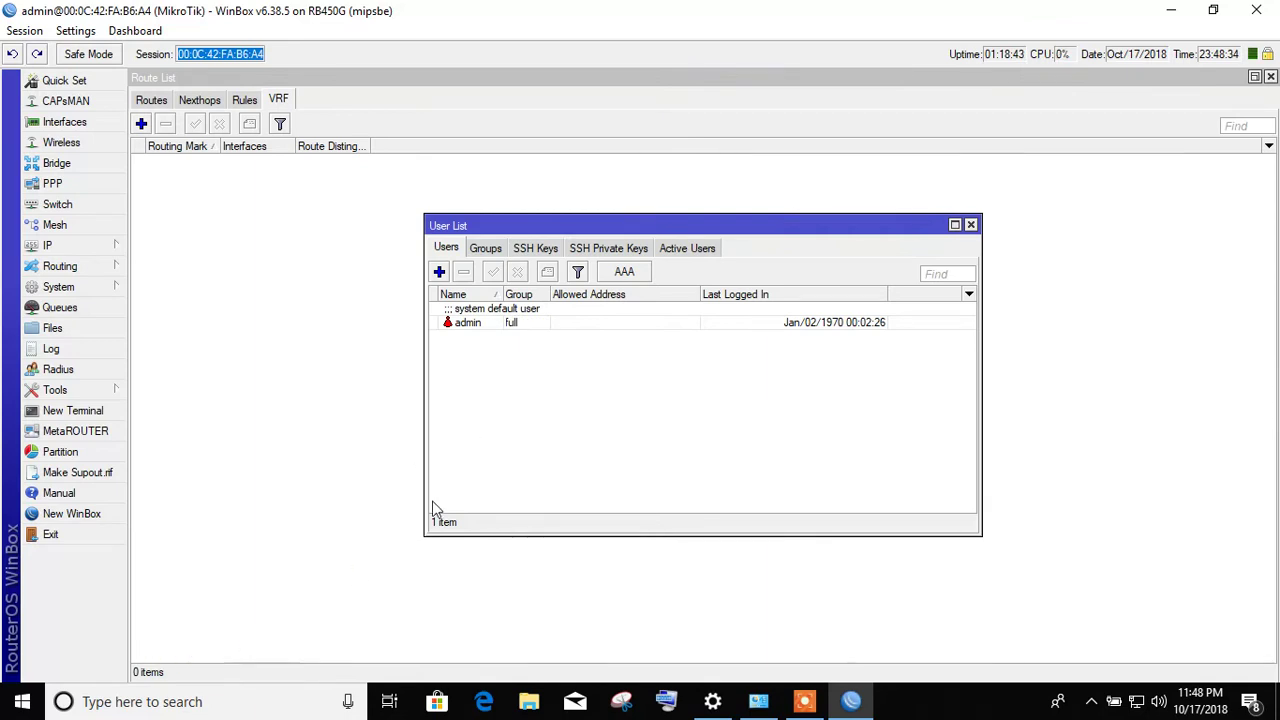
left_click(490, 320)
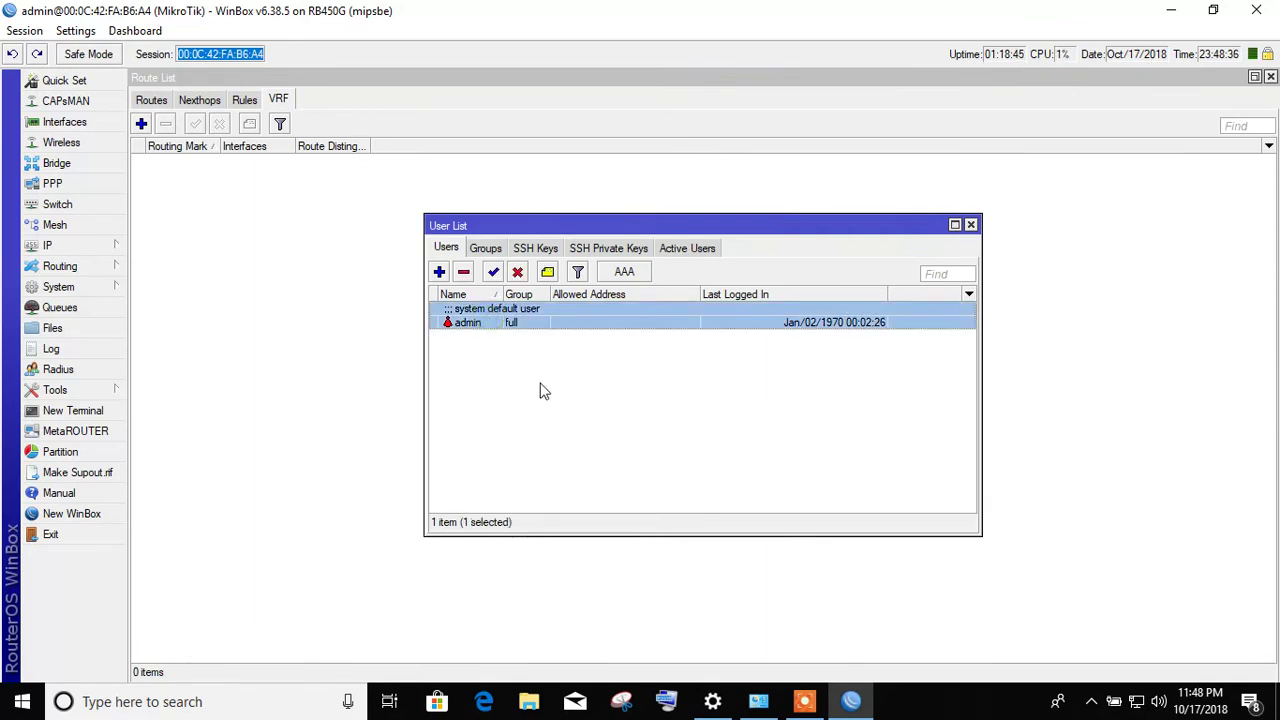
left_click(439, 272)
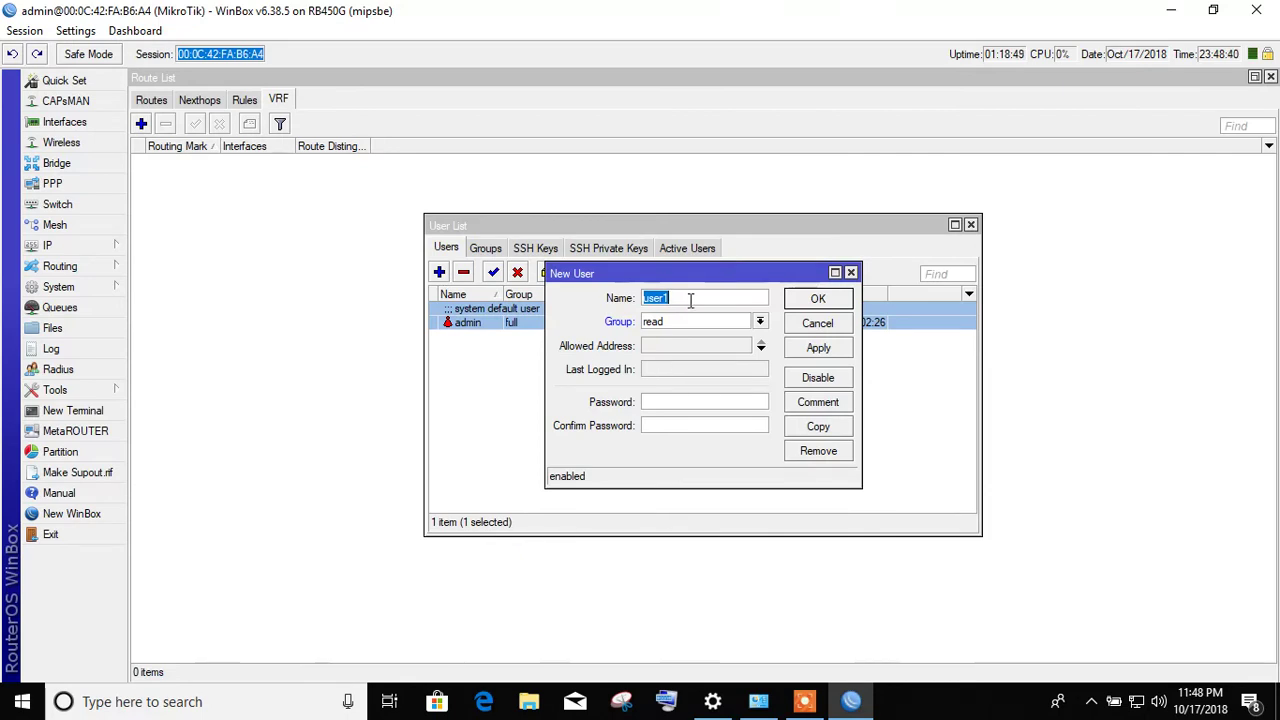
left_click(795, 325)
left_click(439, 272)
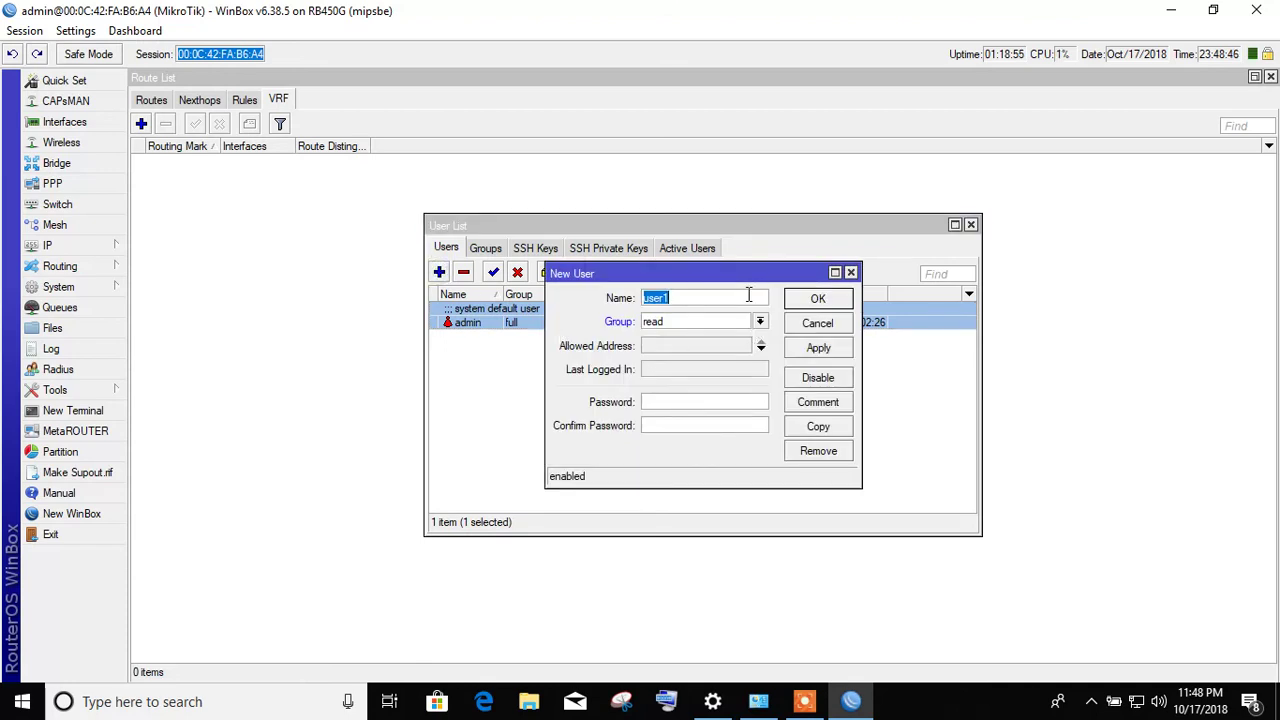
- Enter the new user's name, choose the read group, and type a password
type("Masud")
left_click(712, 318)
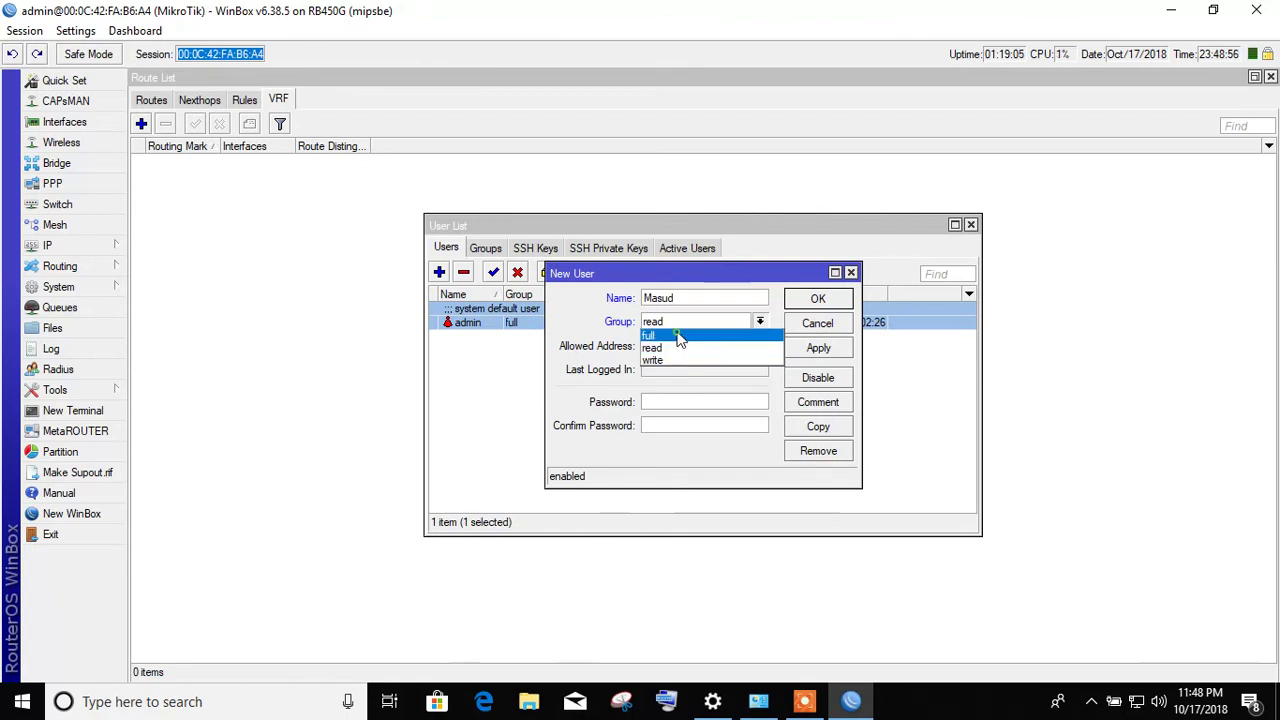
left_click(678, 348)
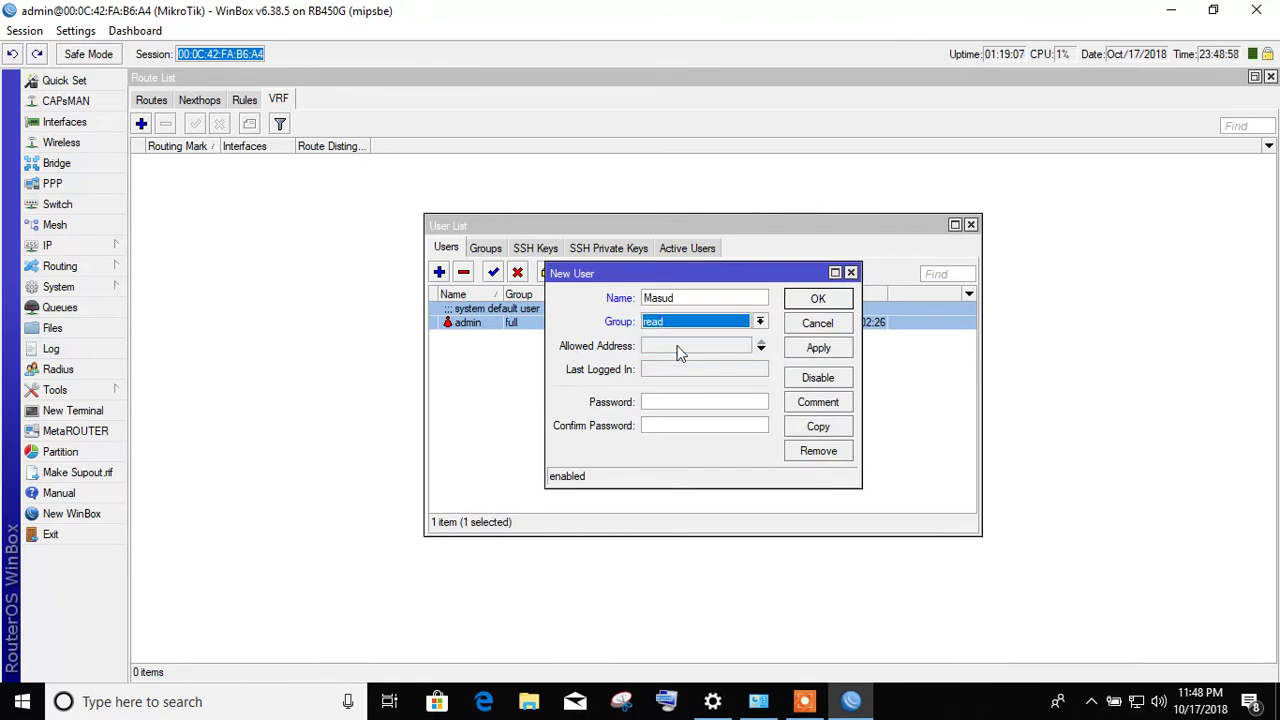
left_click(667, 401)
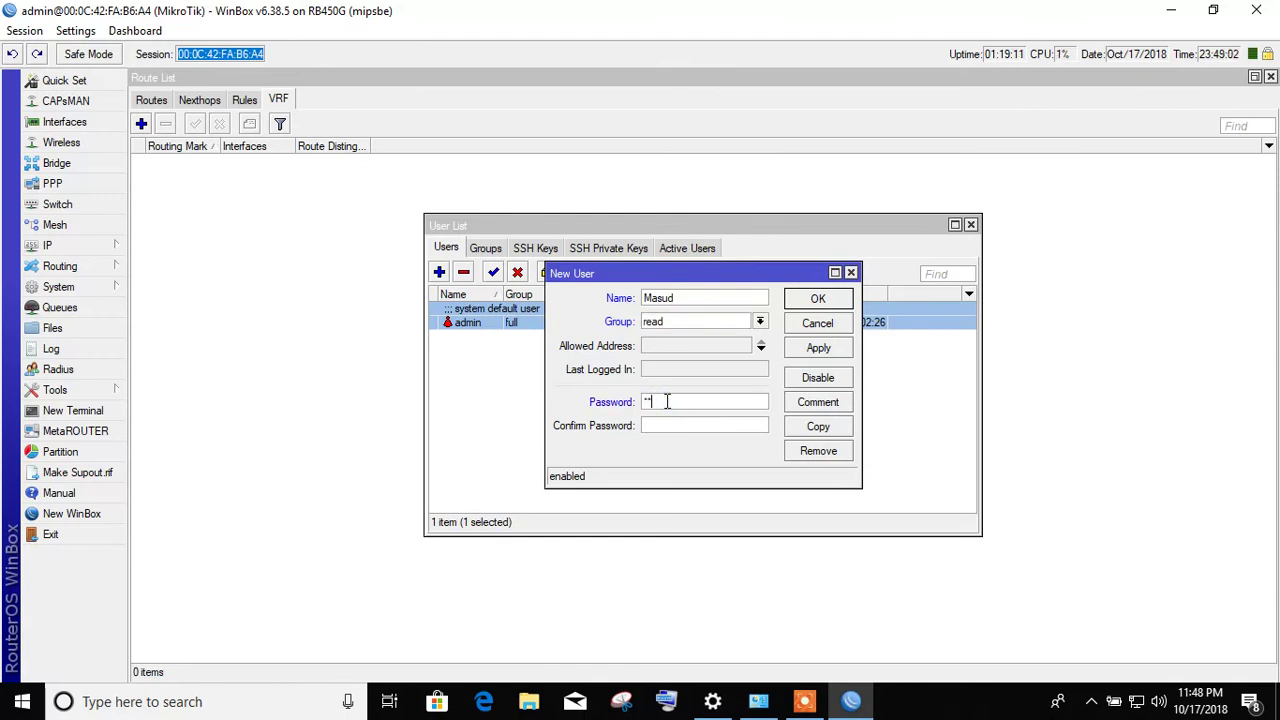
type("*******")
- Set the new user's group to full, dismissing repeated 'Passwords do not match' errors
left_click(815, 349)
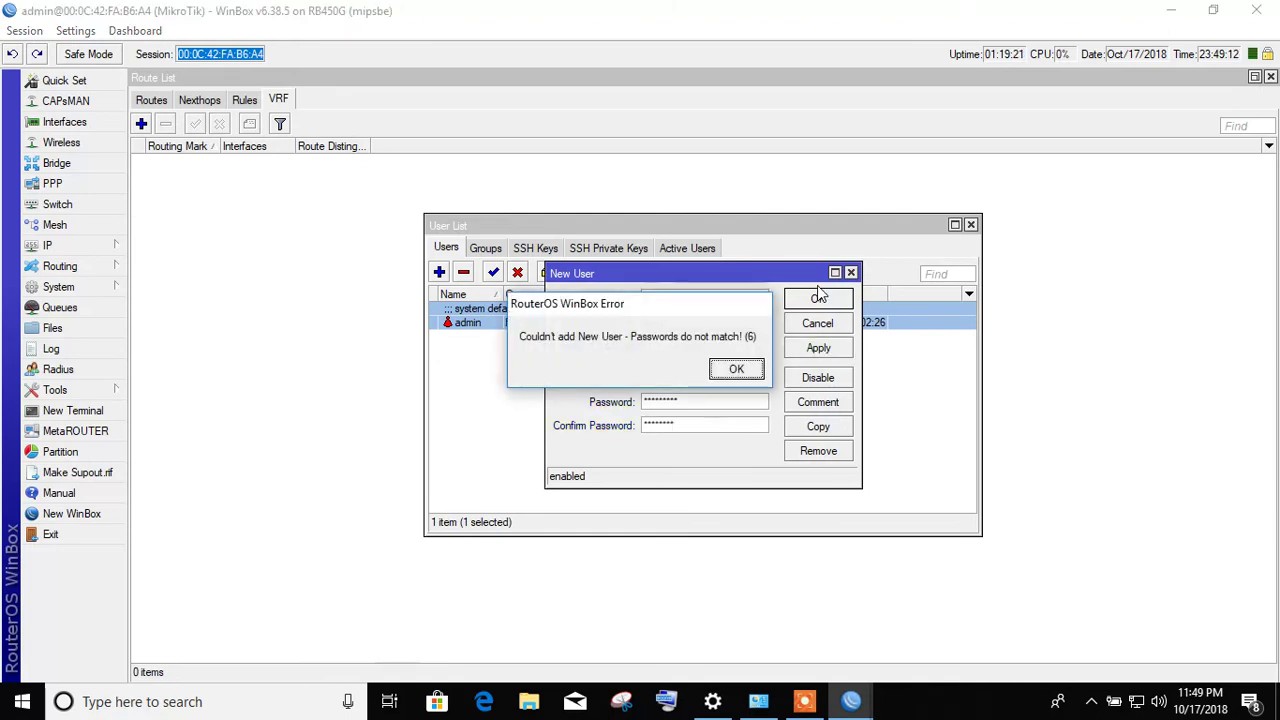
left_click(734, 369)
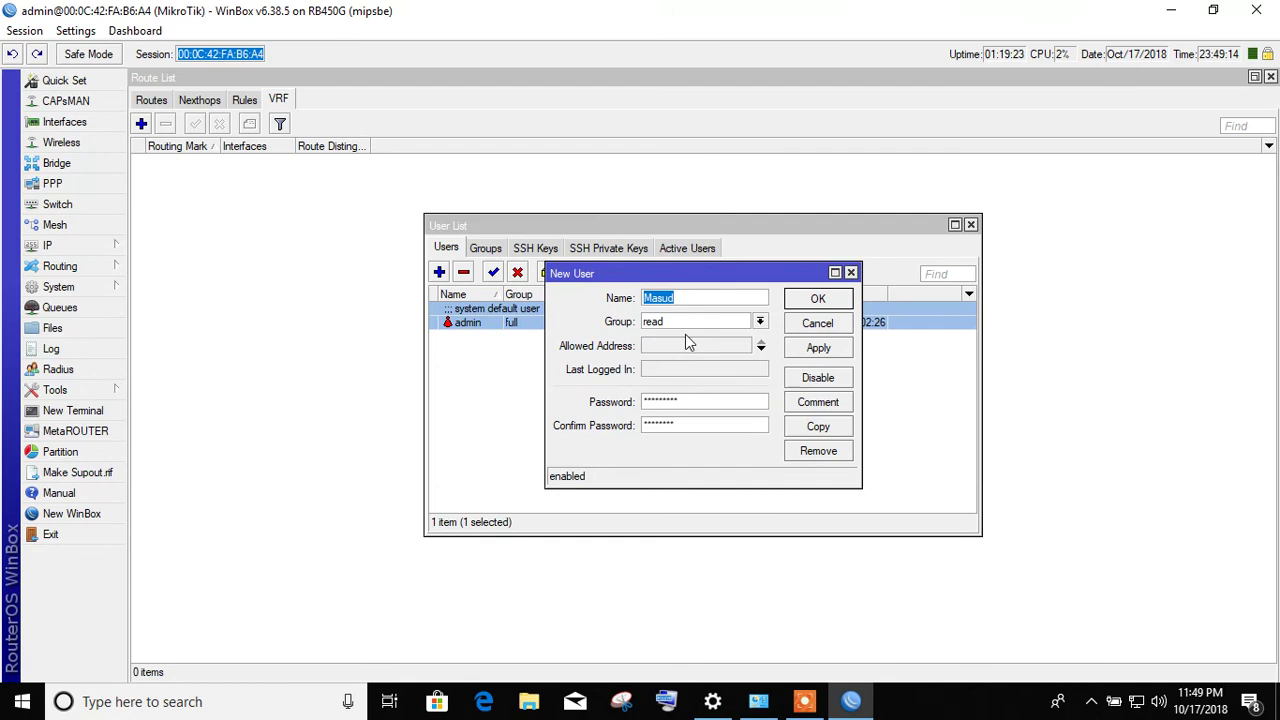
left_click(690, 323)
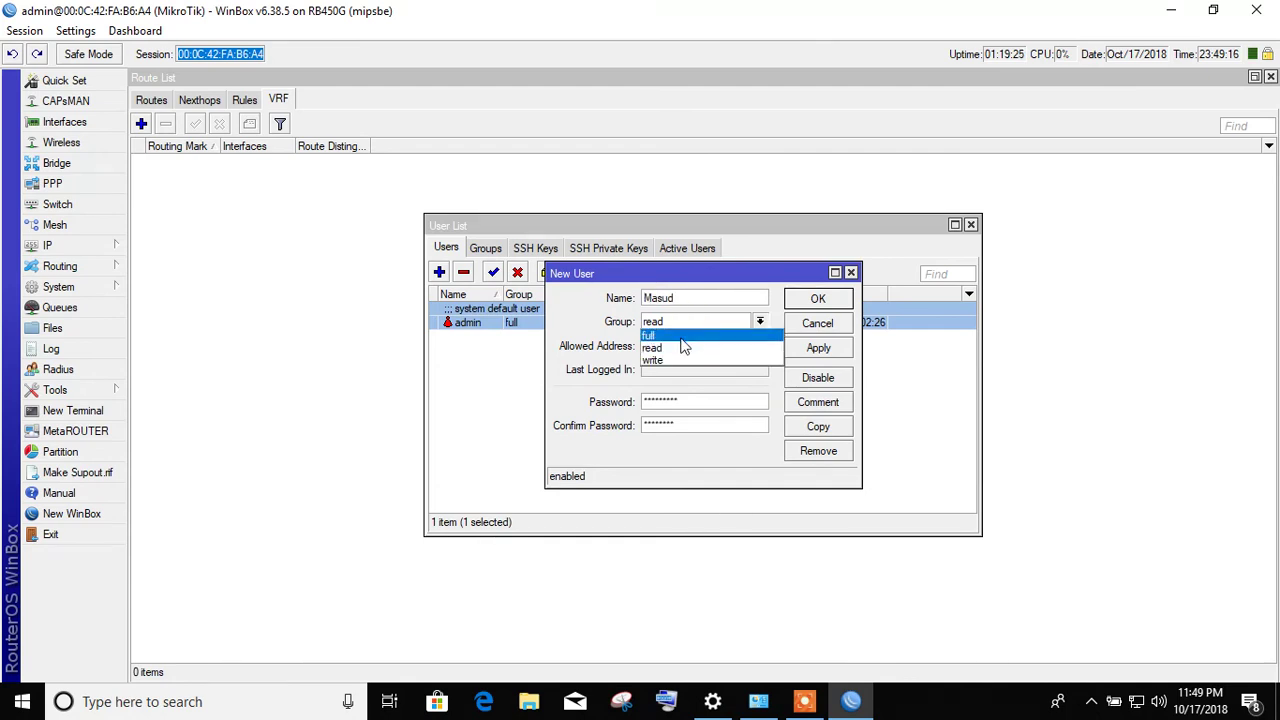
left_click(680, 337)
left_click(819, 349)
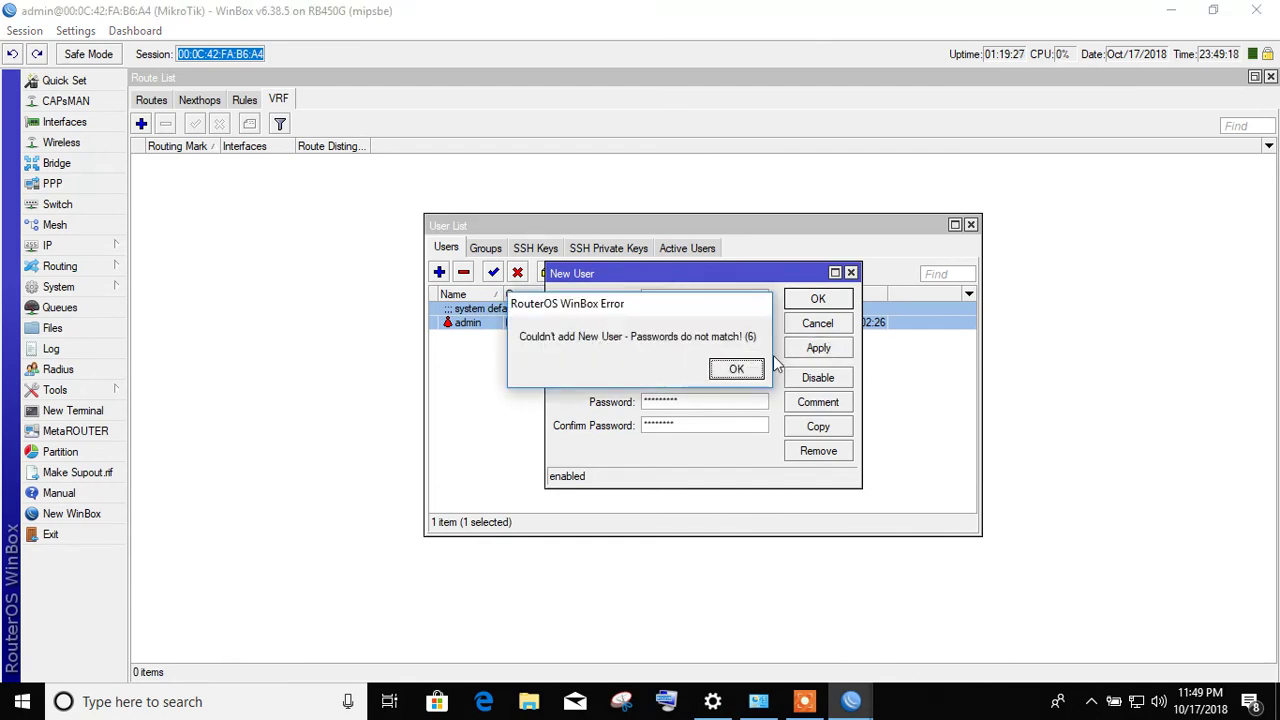
left_click(733, 368)
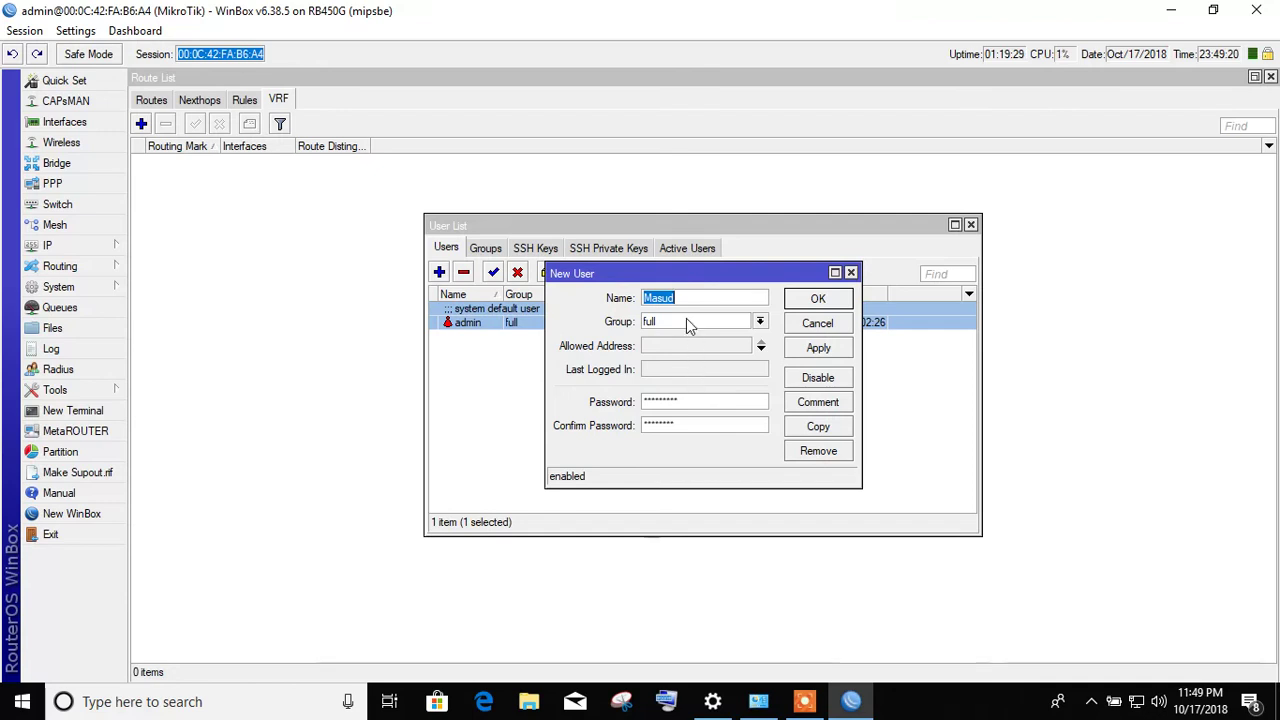
left_click(806, 352)
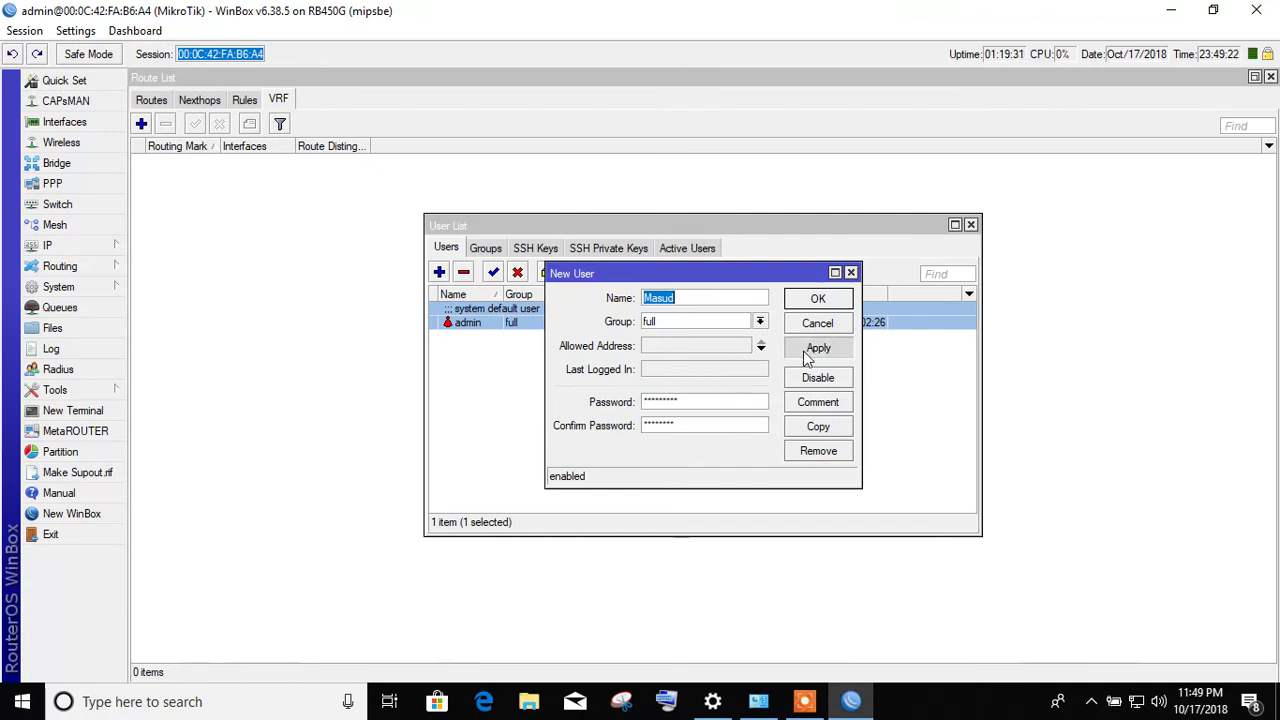
left_click(734, 366)
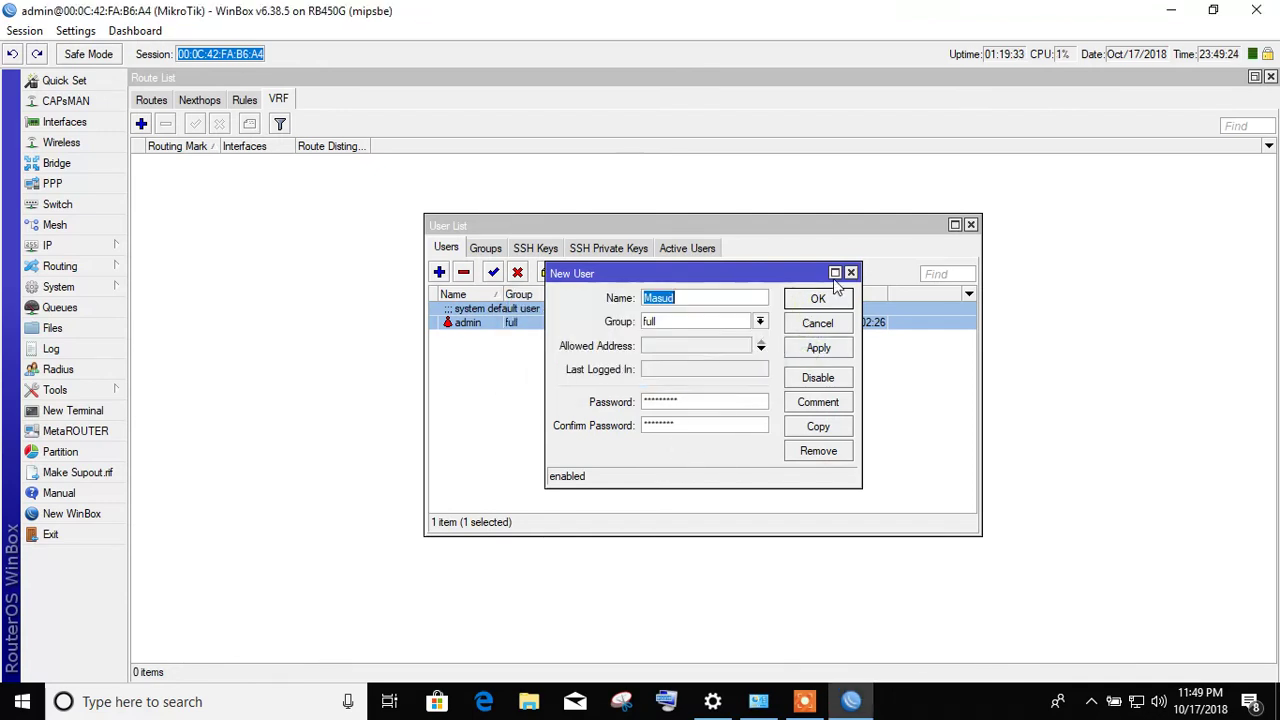
left_click(820, 298)
left_click(736, 371)
- Retype the confirmation password and save the new full-group user
left_click(677, 424)
double_click(684, 424)
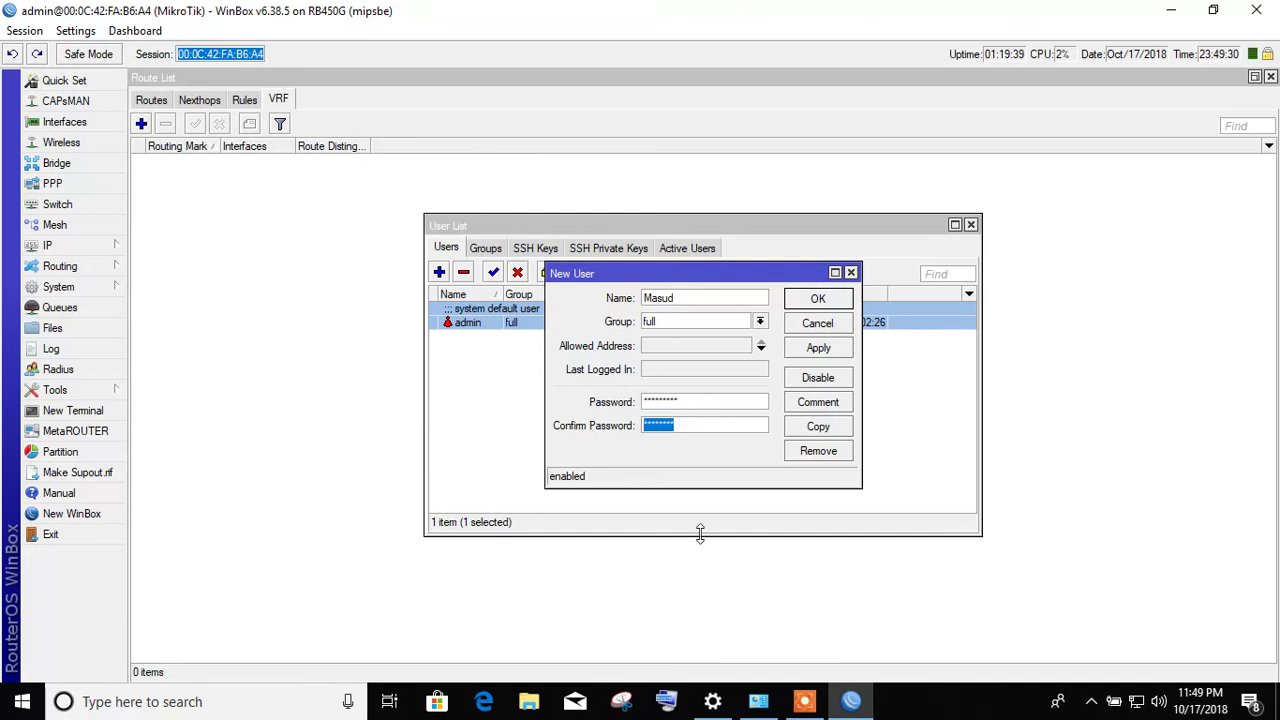
type("*******")
left_click(840, 348)
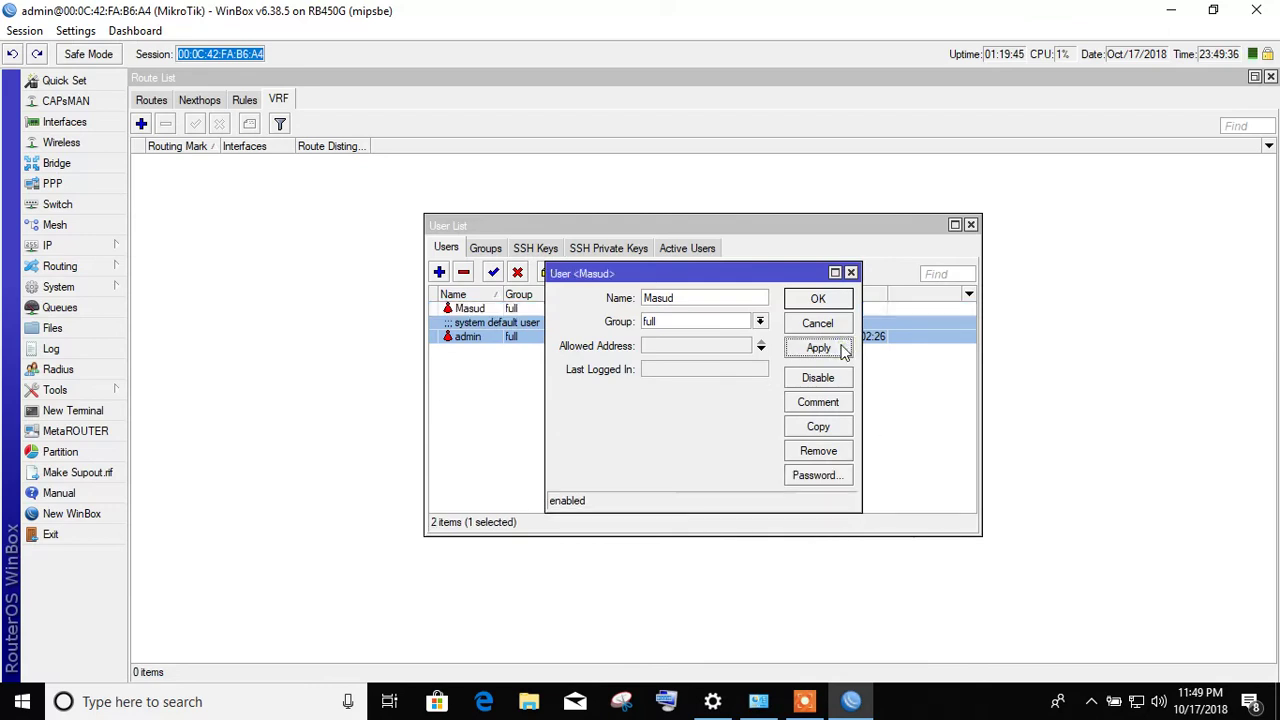
- Change the new user's group to write and apply it
left_click(812, 300)
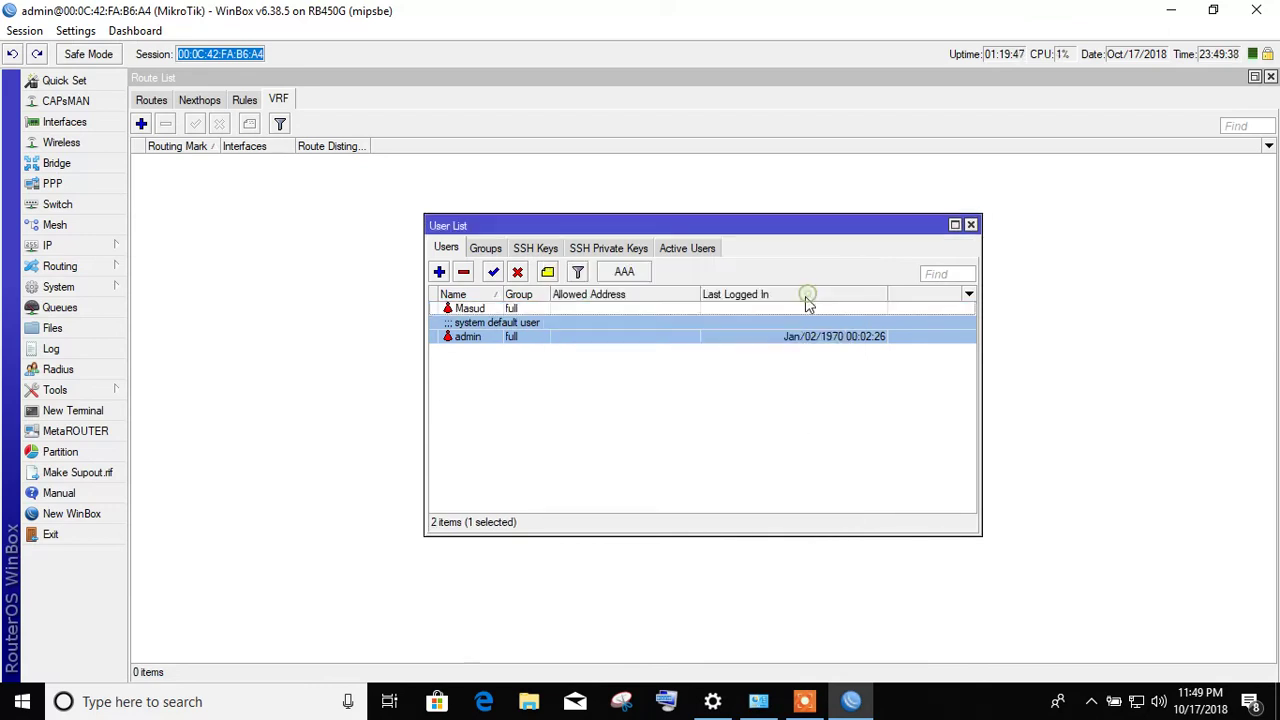
left_click(519, 312)
double_click(519, 318)
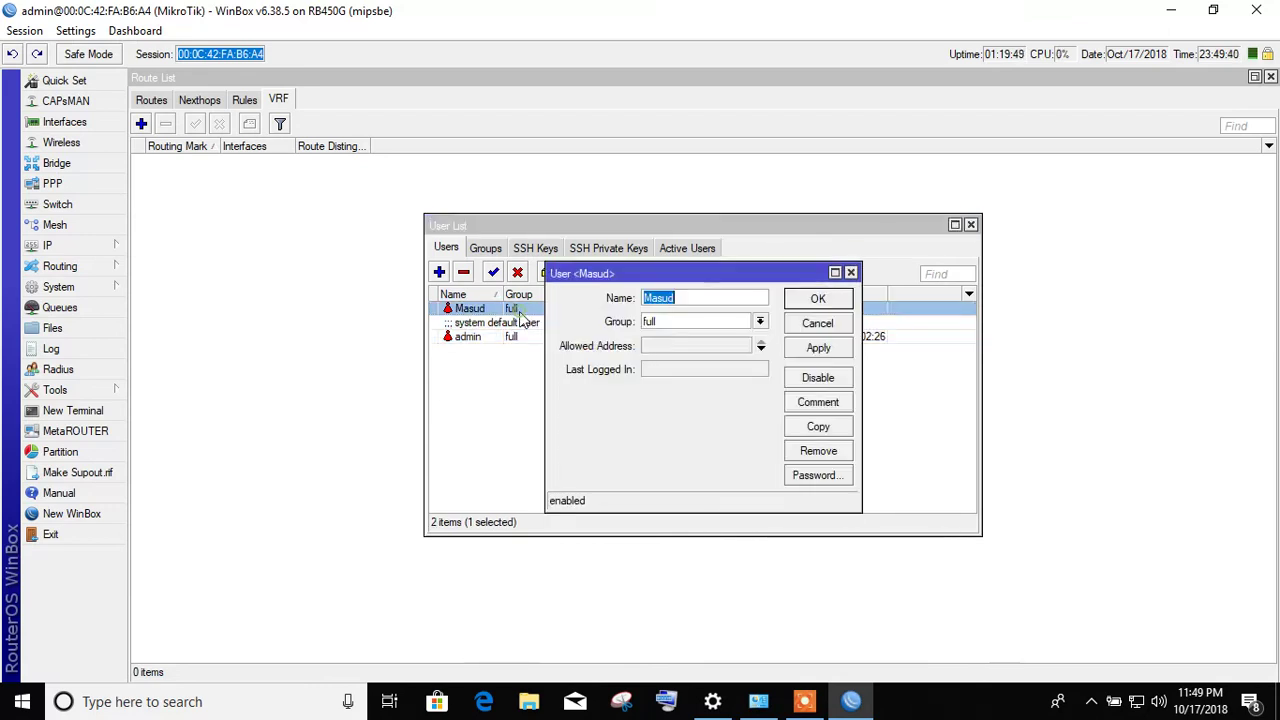
left_click(759, 321)
left_click(722, 348)
left_click(759, 321)
left_click(689, 359)
left_click(818, 348)
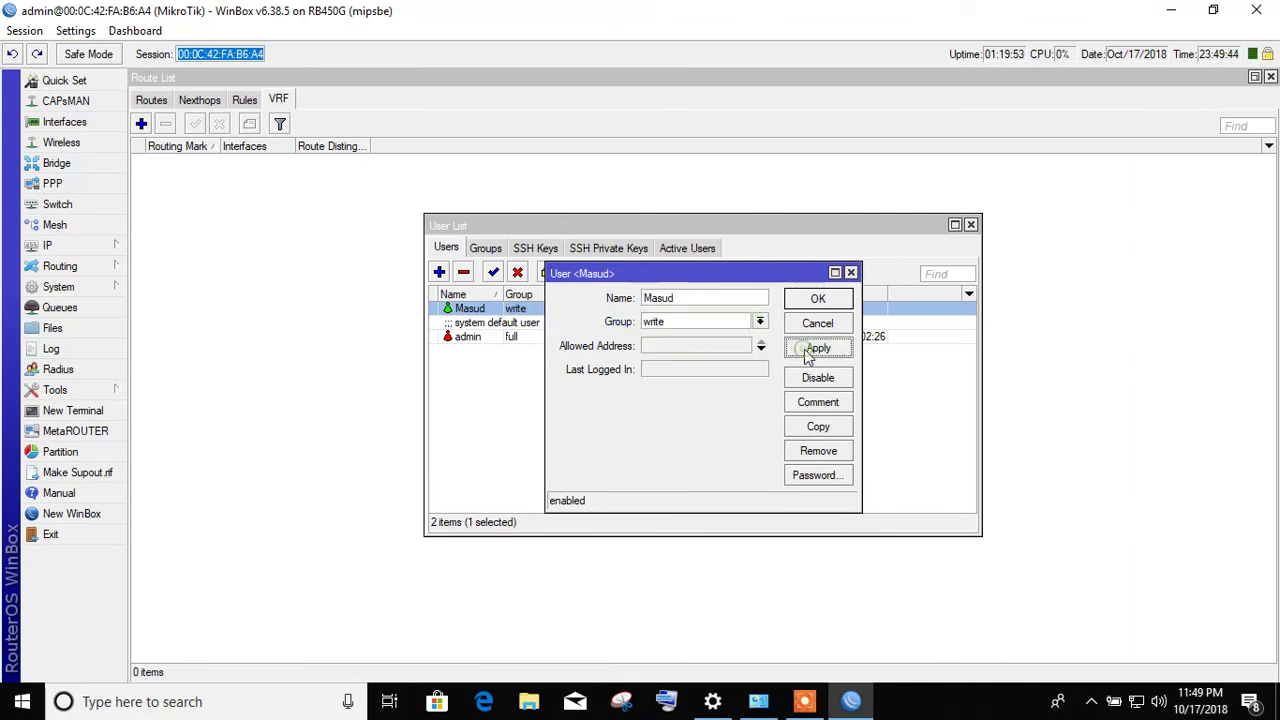
left_click(816, 299)
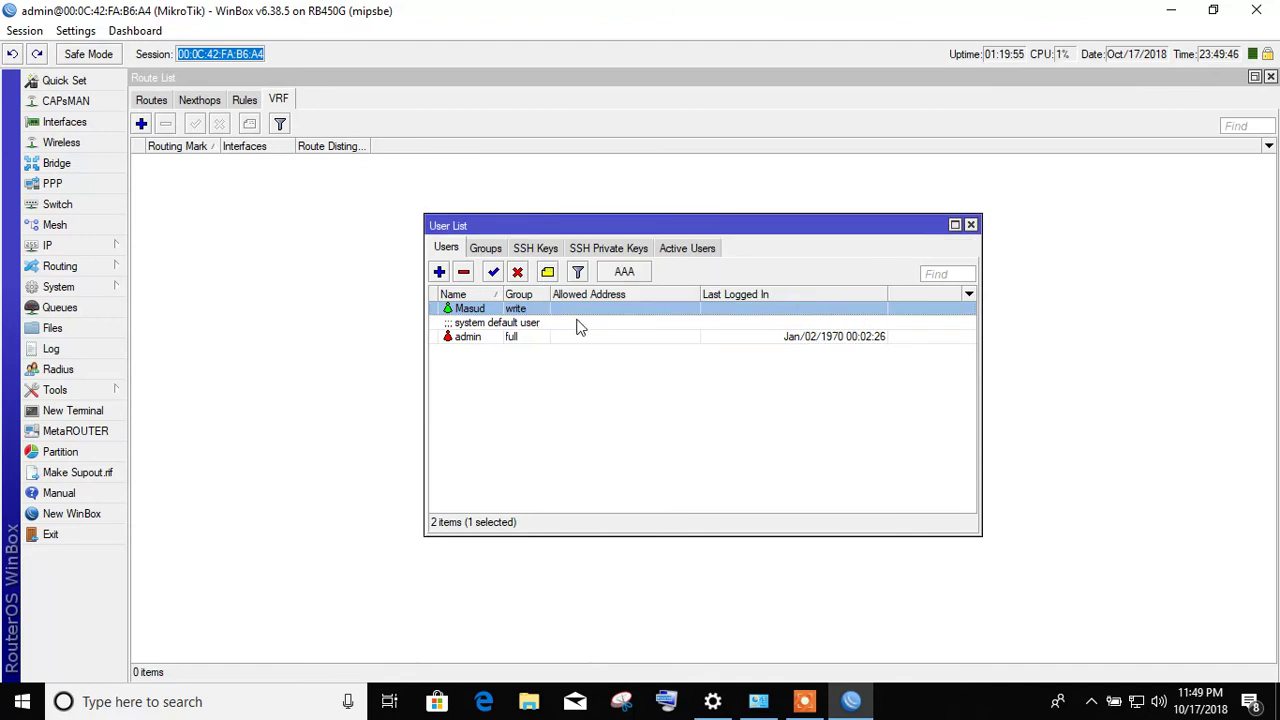
- Disable and re-enable the user twice, then remove it and close the user list
left_click(517, 273)
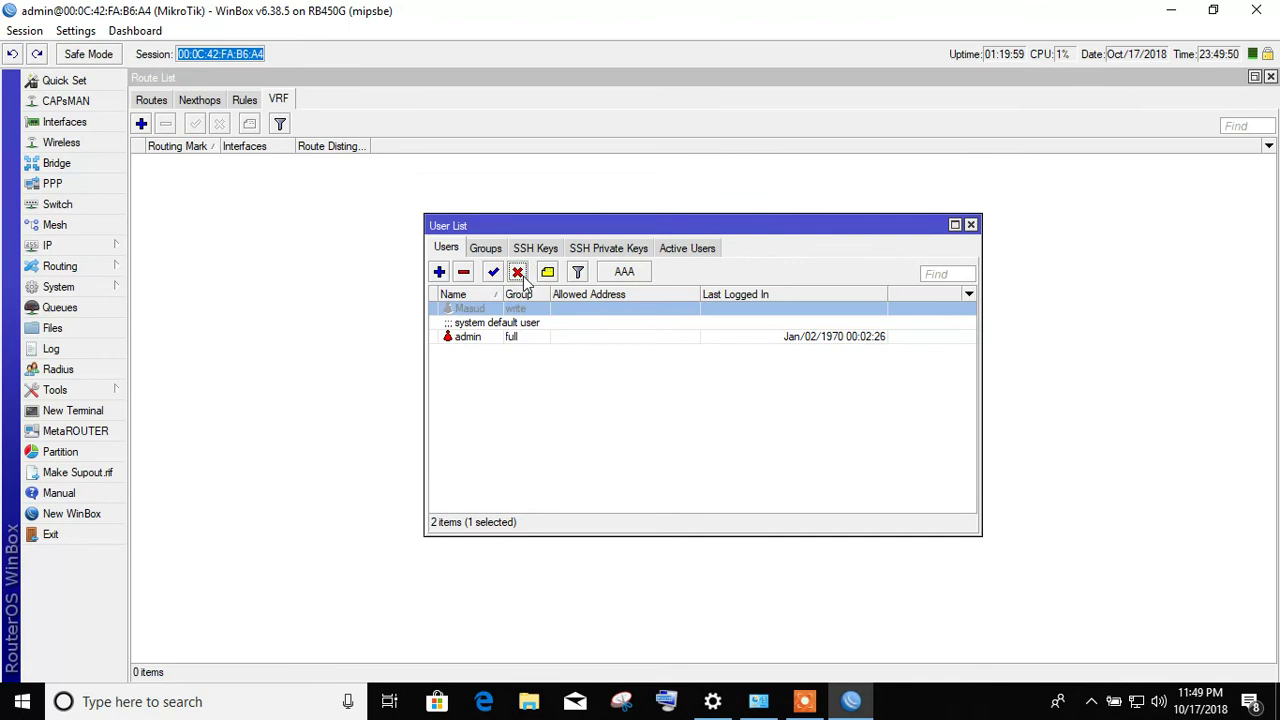
left_click(493, 273)
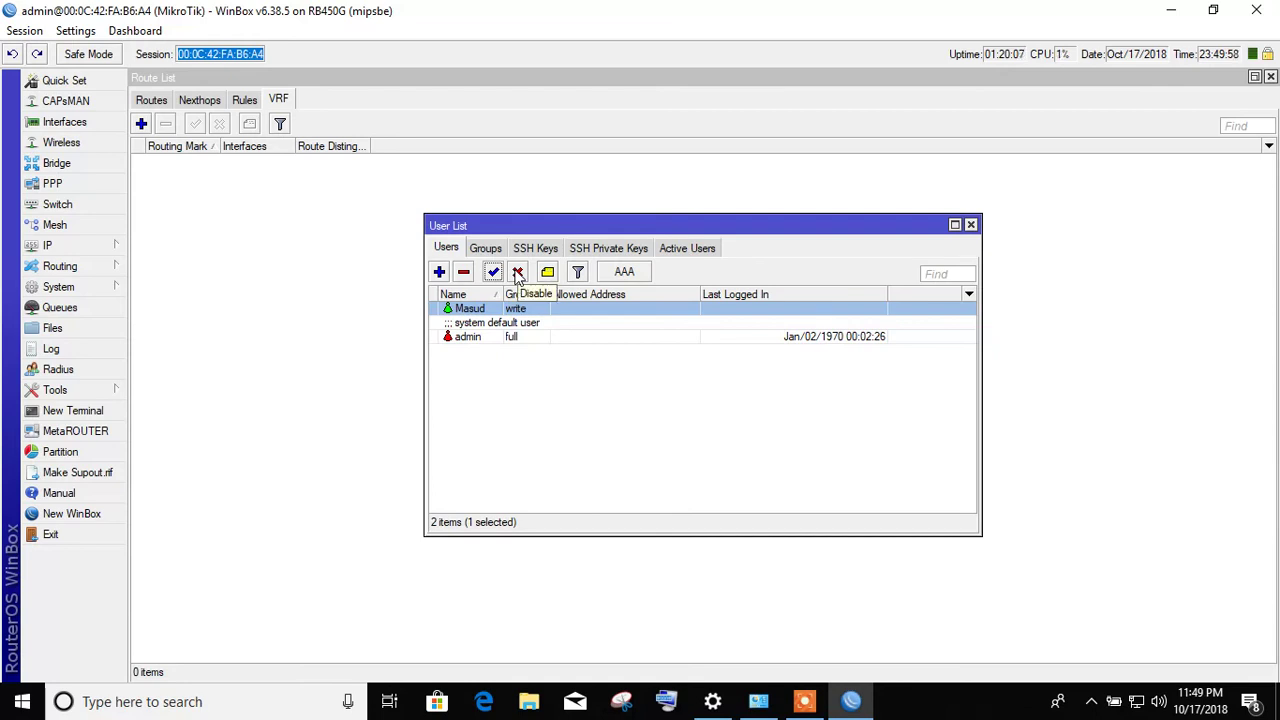
left_click(518, 273)
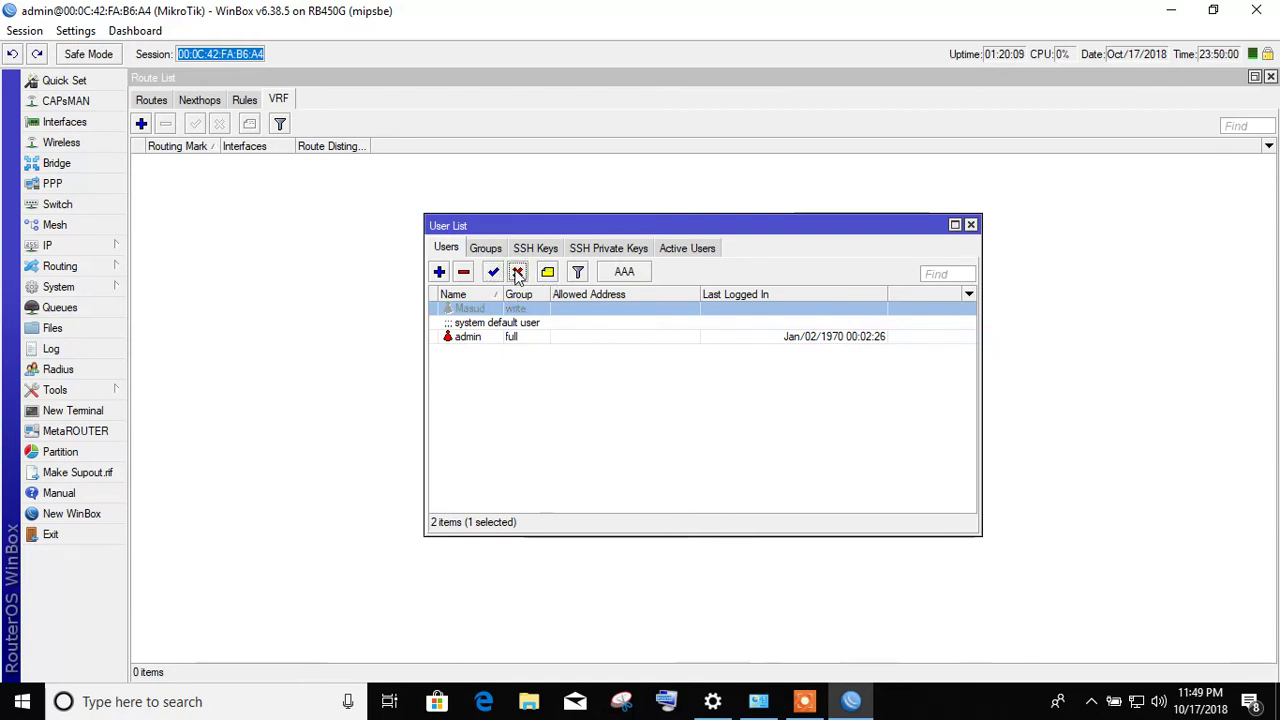
left_click(494, 273)
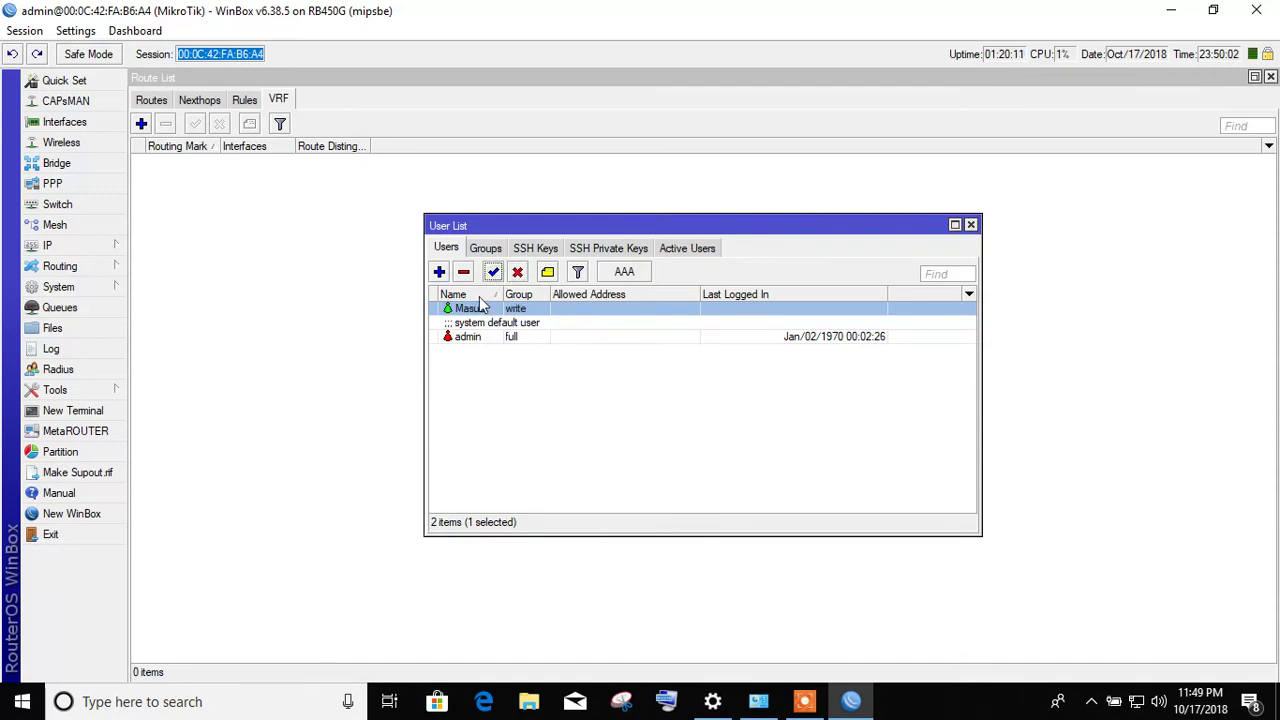
left_click(464, 273)
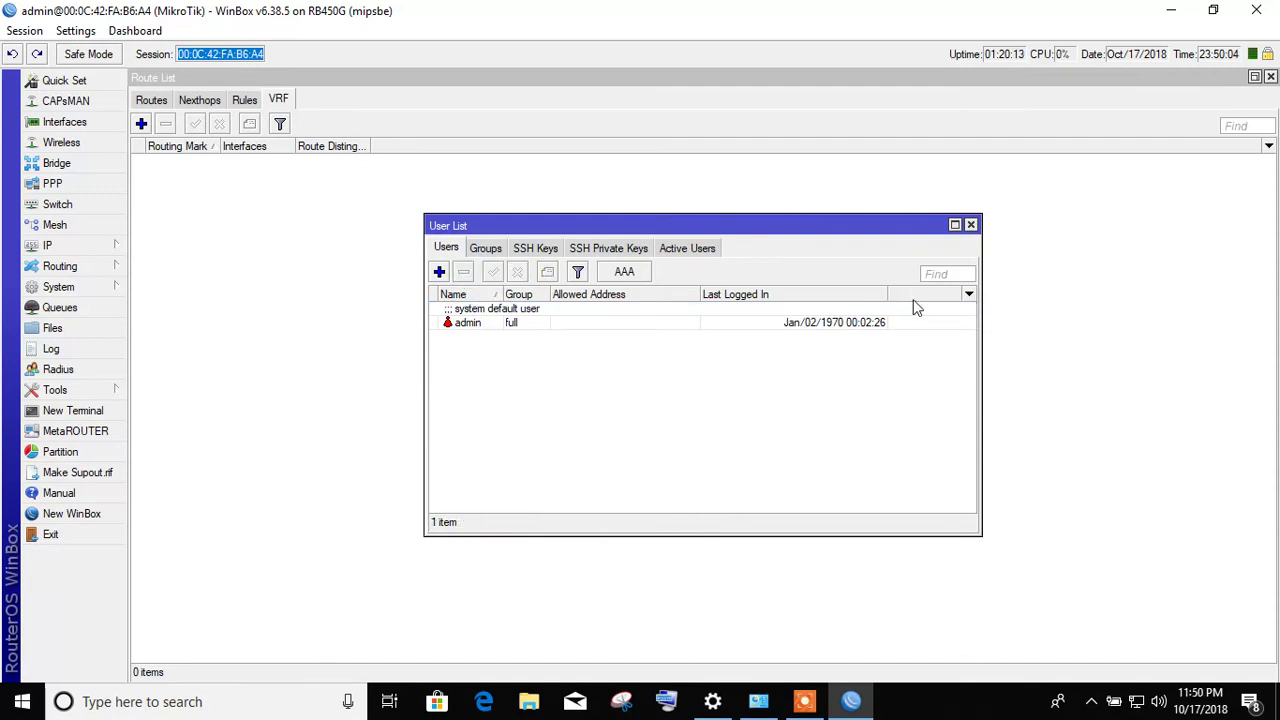
left_click(971, 226)
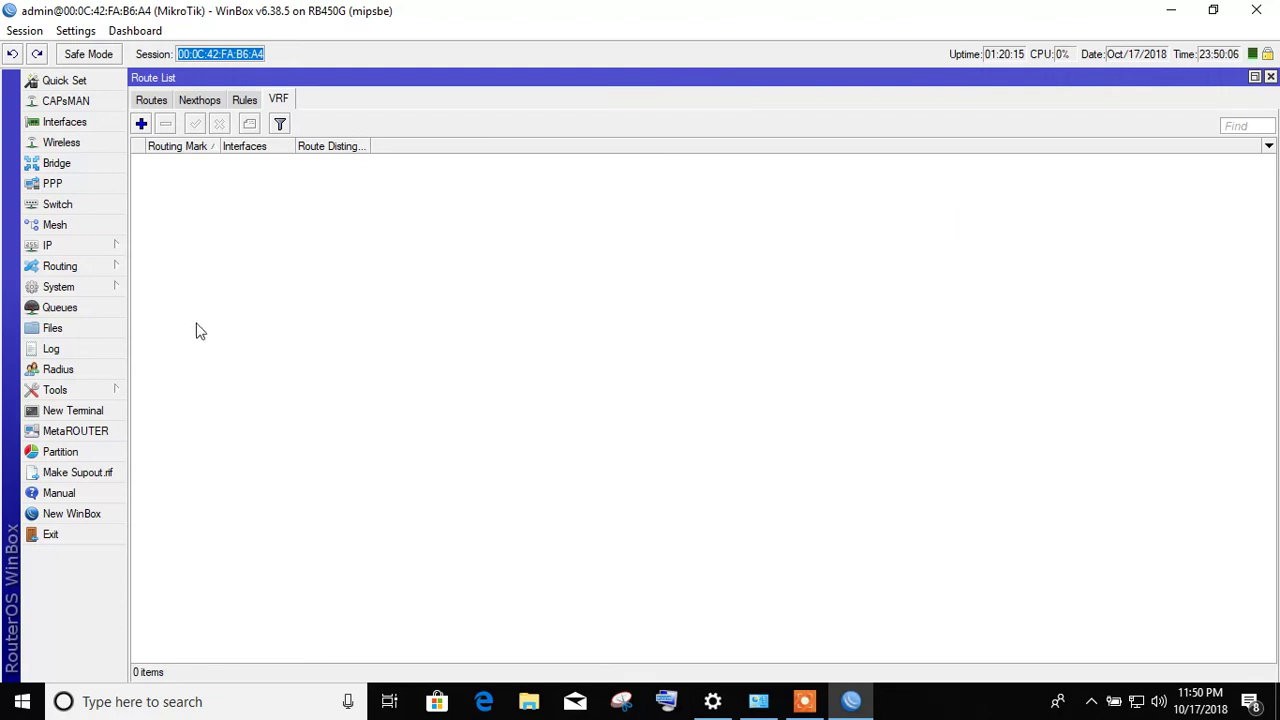
- Maximize the Queues list and show the Upload Dropped column
left_click(114, 288)
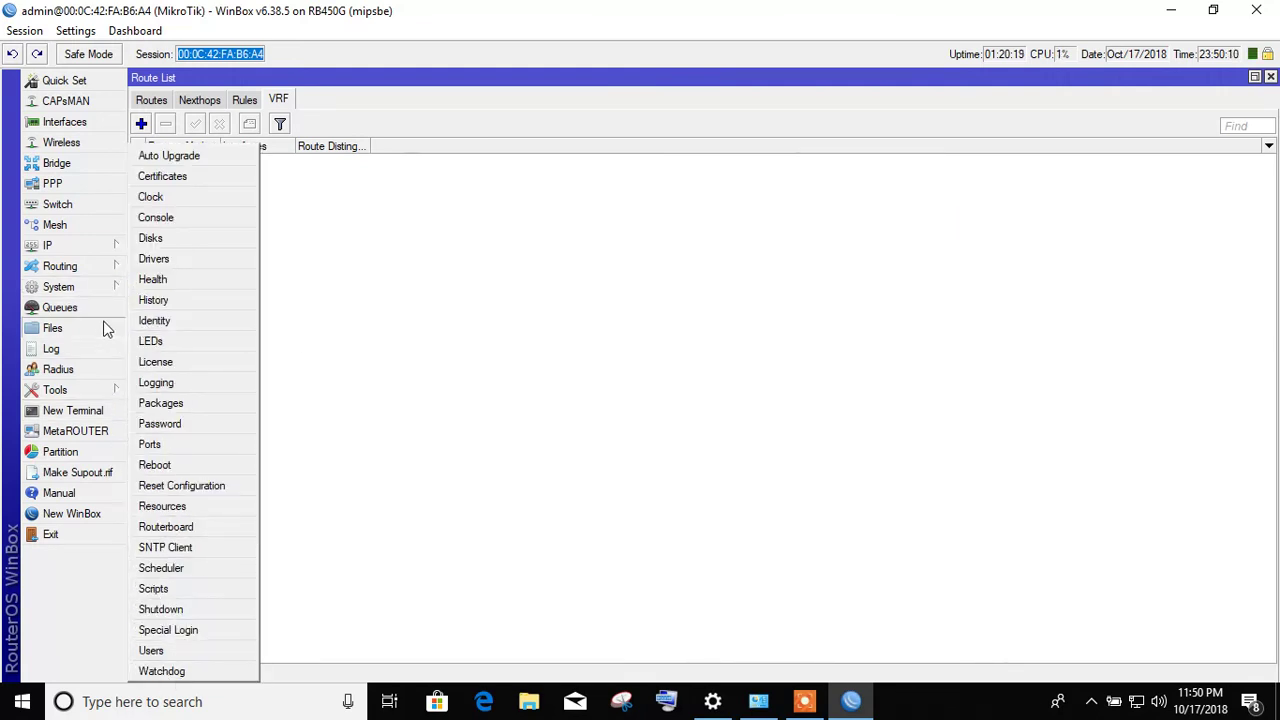
left_click(60, 307)
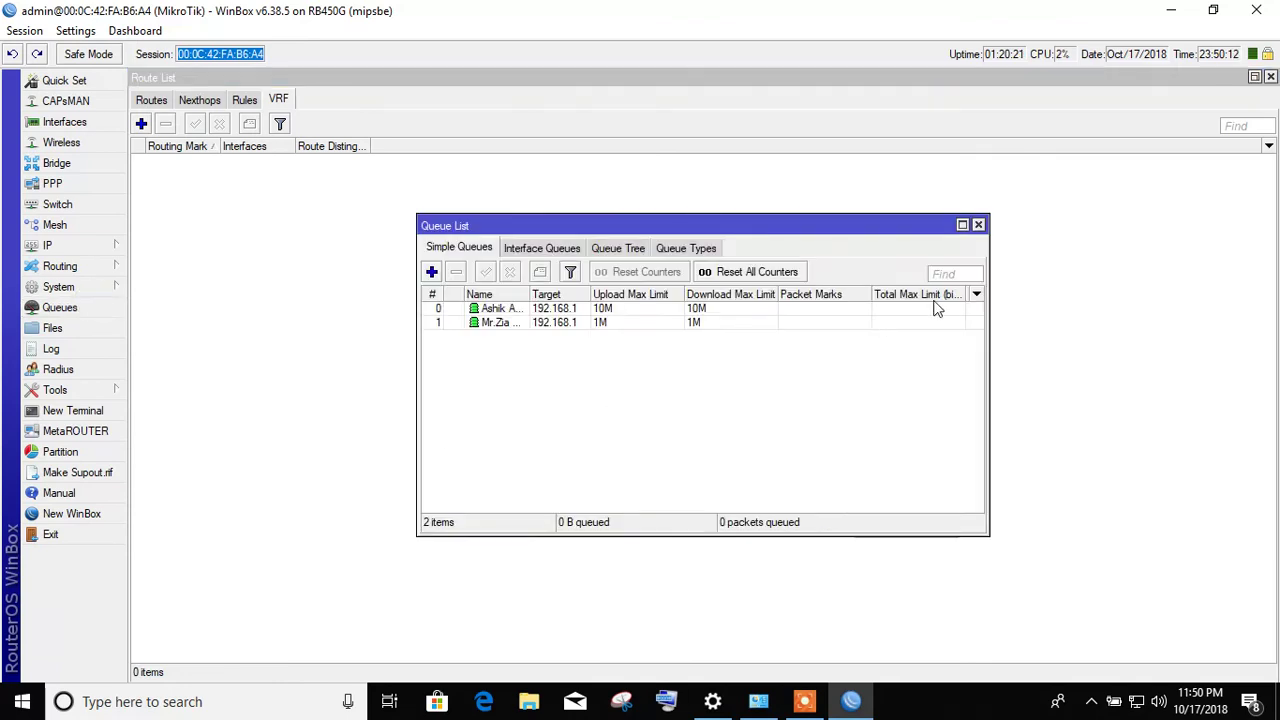
double_click(830, 229)
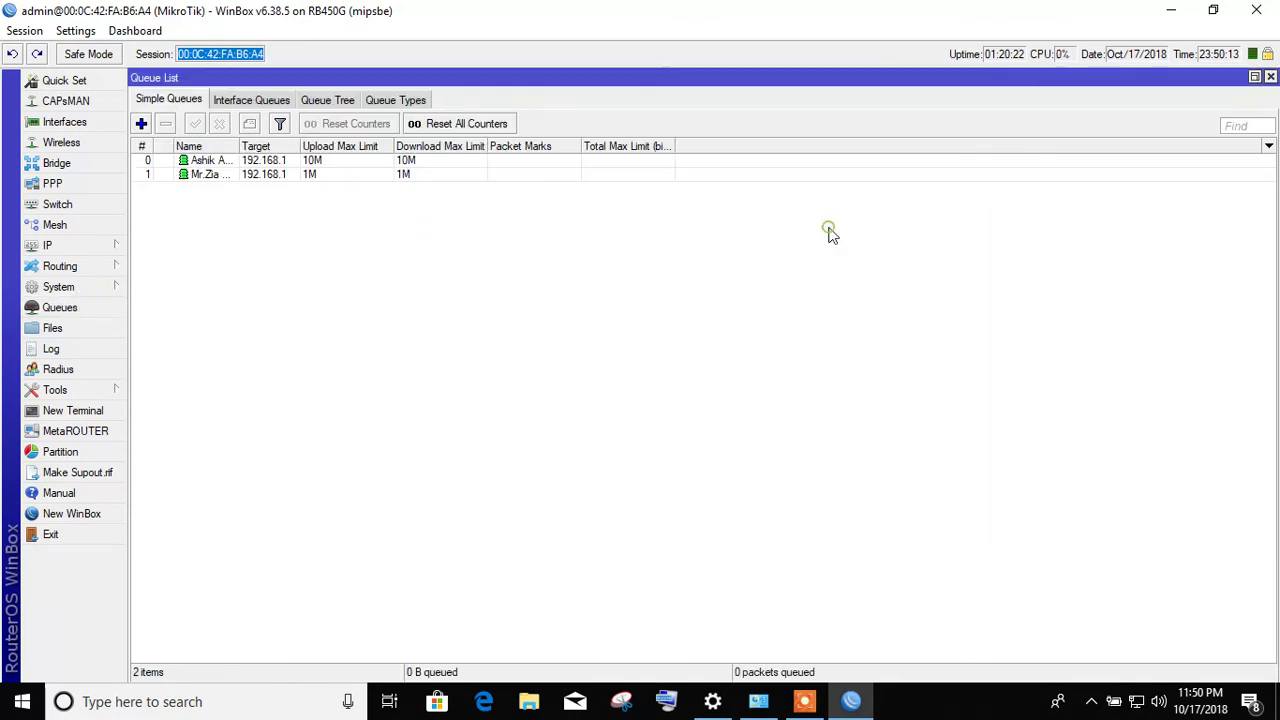
right_click(513, 213)
mouse_move(694, 289)
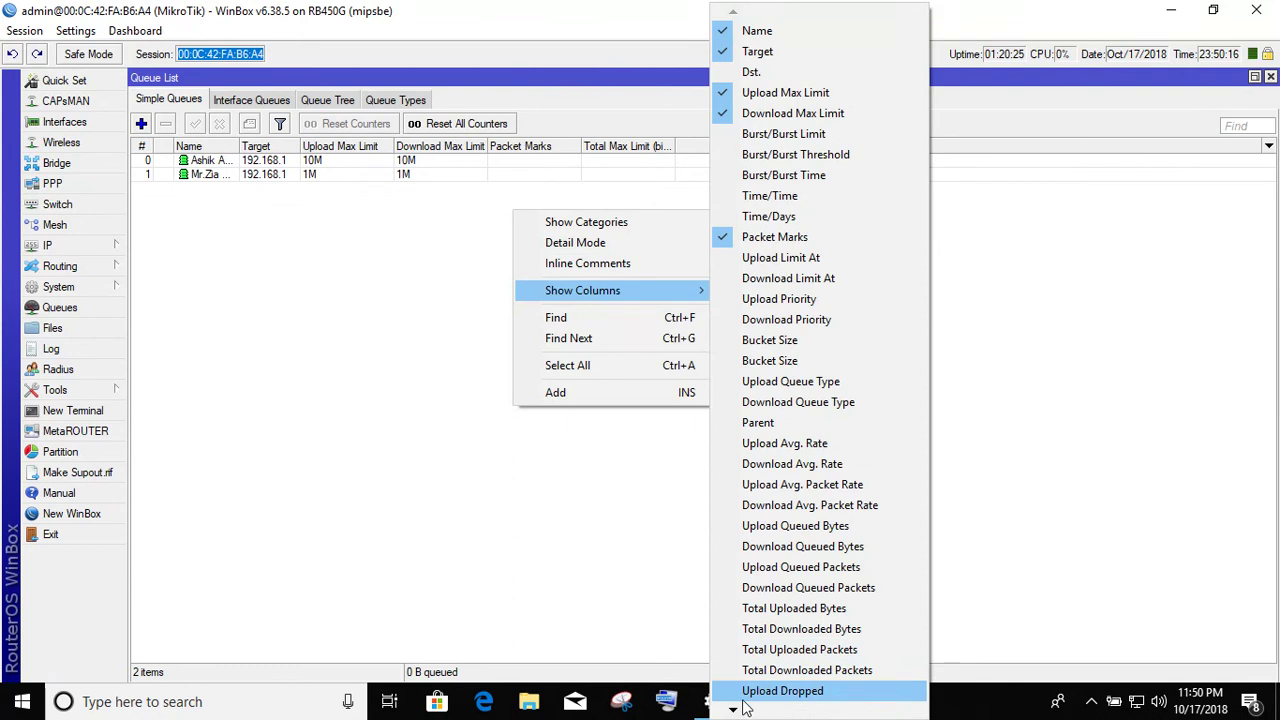
left_click(744, 697)
- Add the Upload and Download columns to the simple queue list
right_click(586, 190)
mouse_move(697, 285)
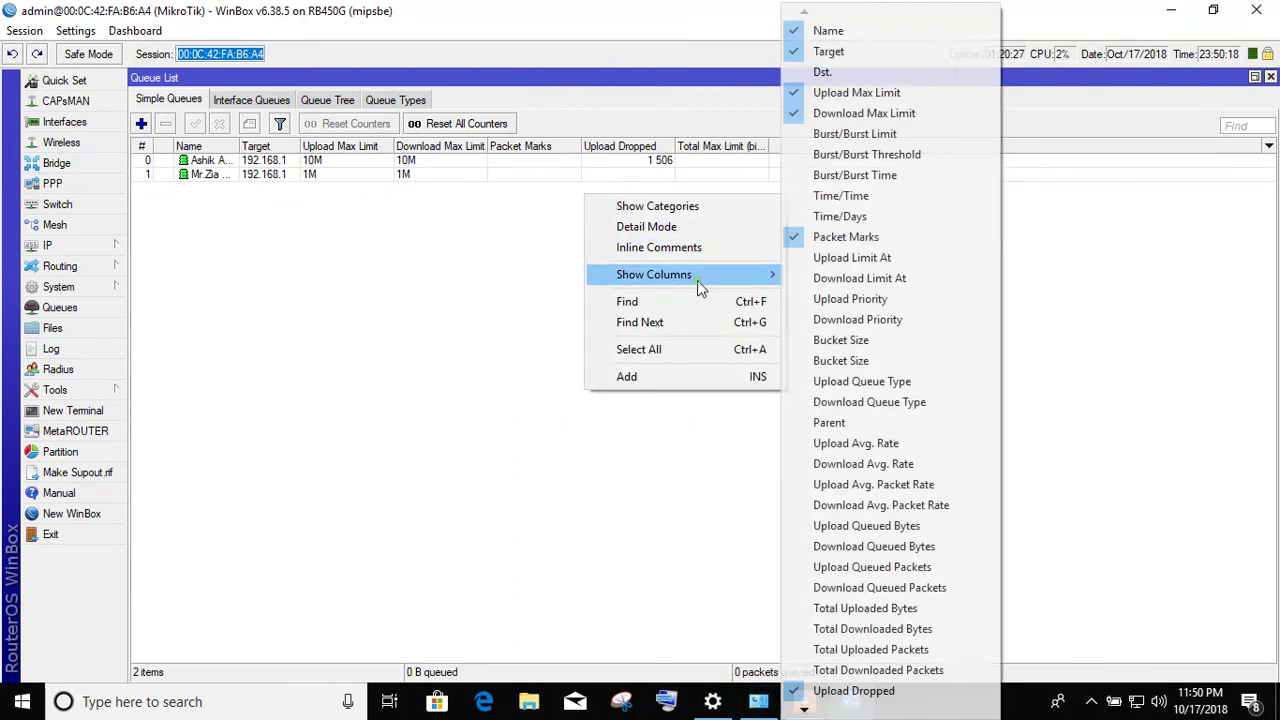
mouse_move(806, 709)
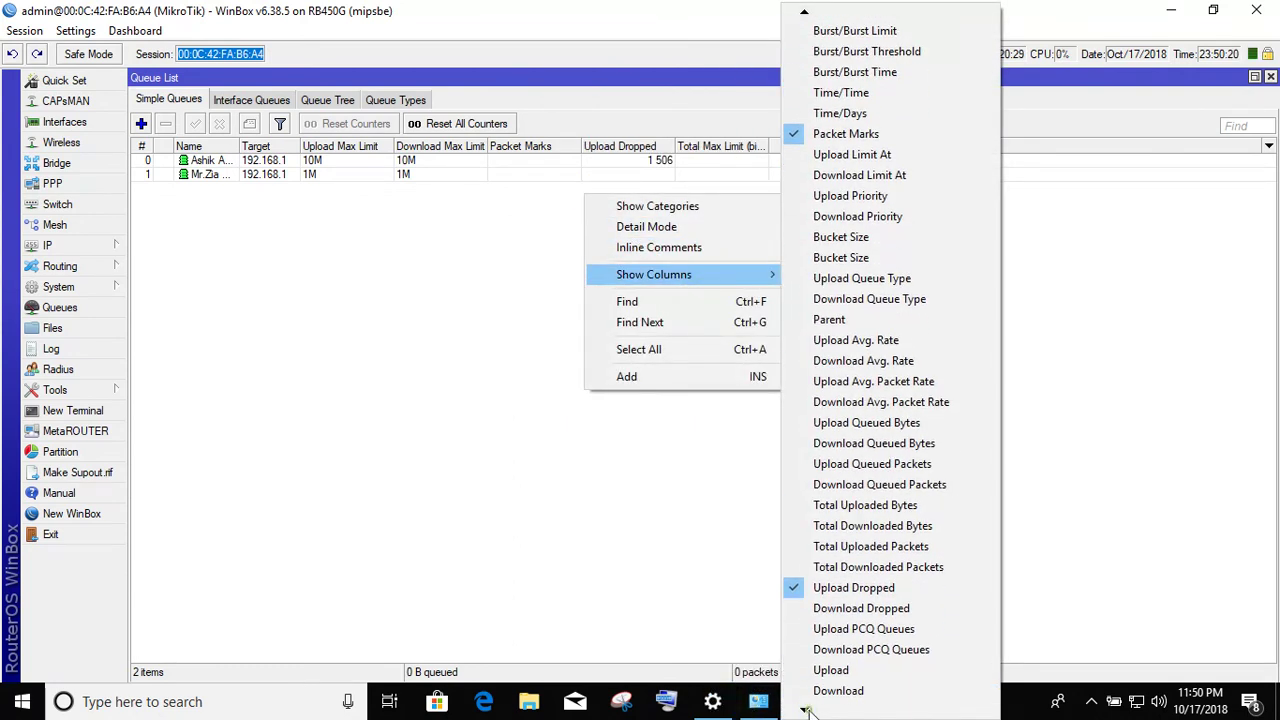
left_click(823, 668)
right_click(731, 356)
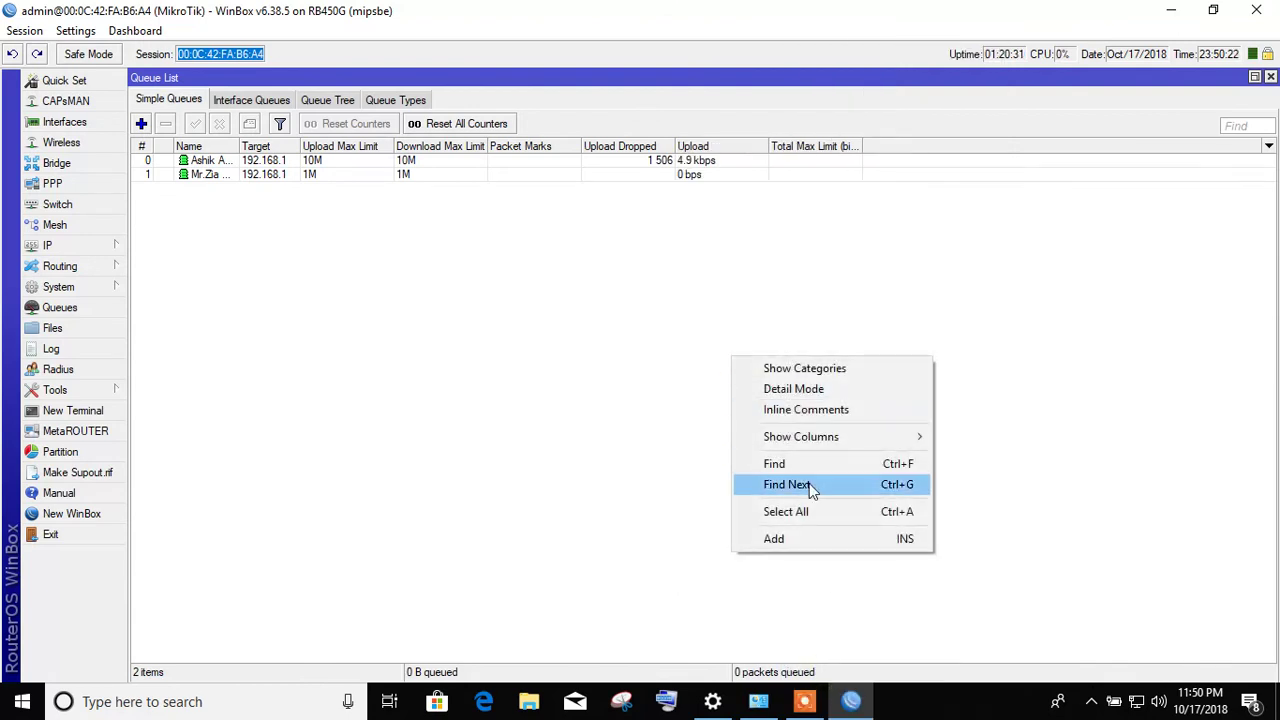
mouse_move(857, 438)
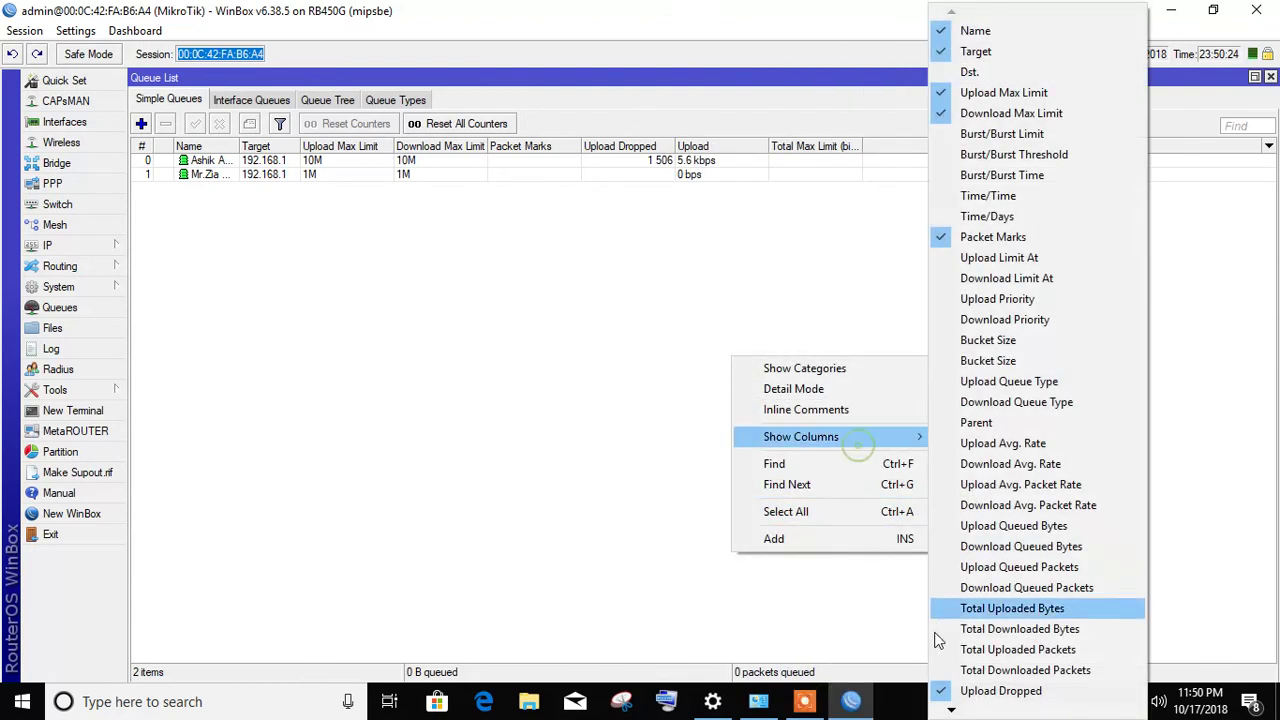
left_click(945, 690)
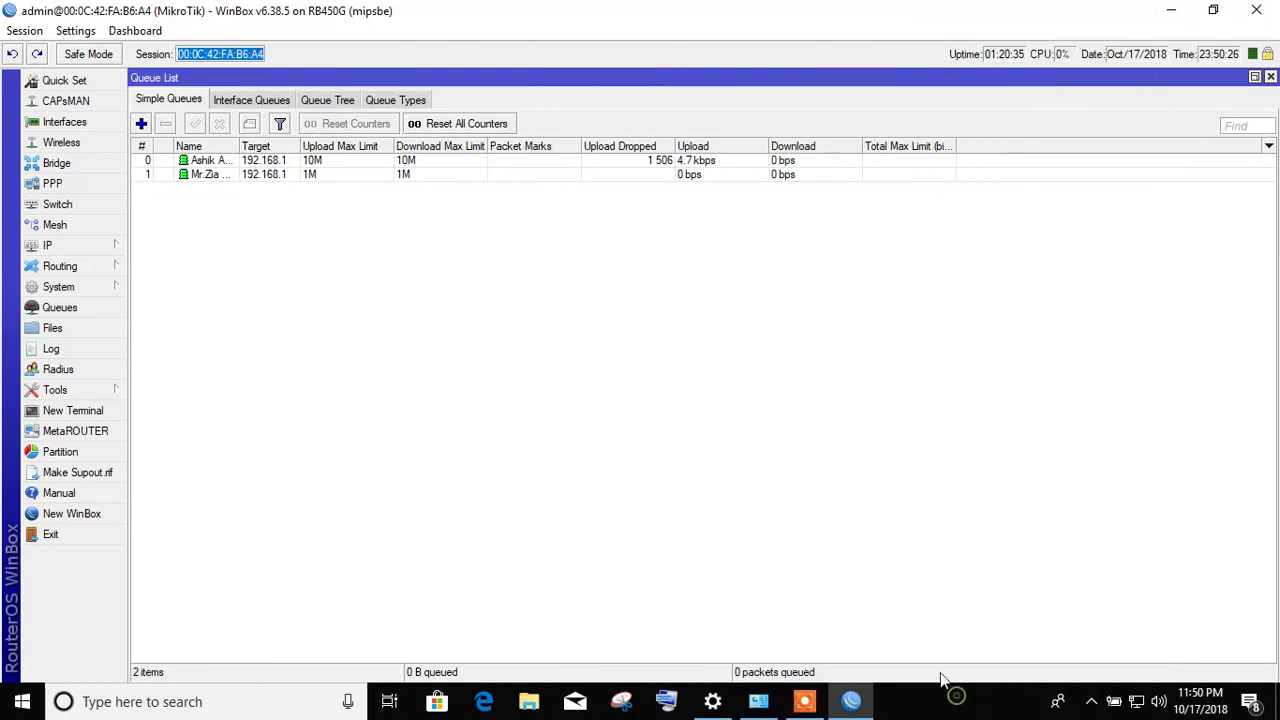
- Autofit the Name column so full queue names show, then go to Files
left_click(715, 166)
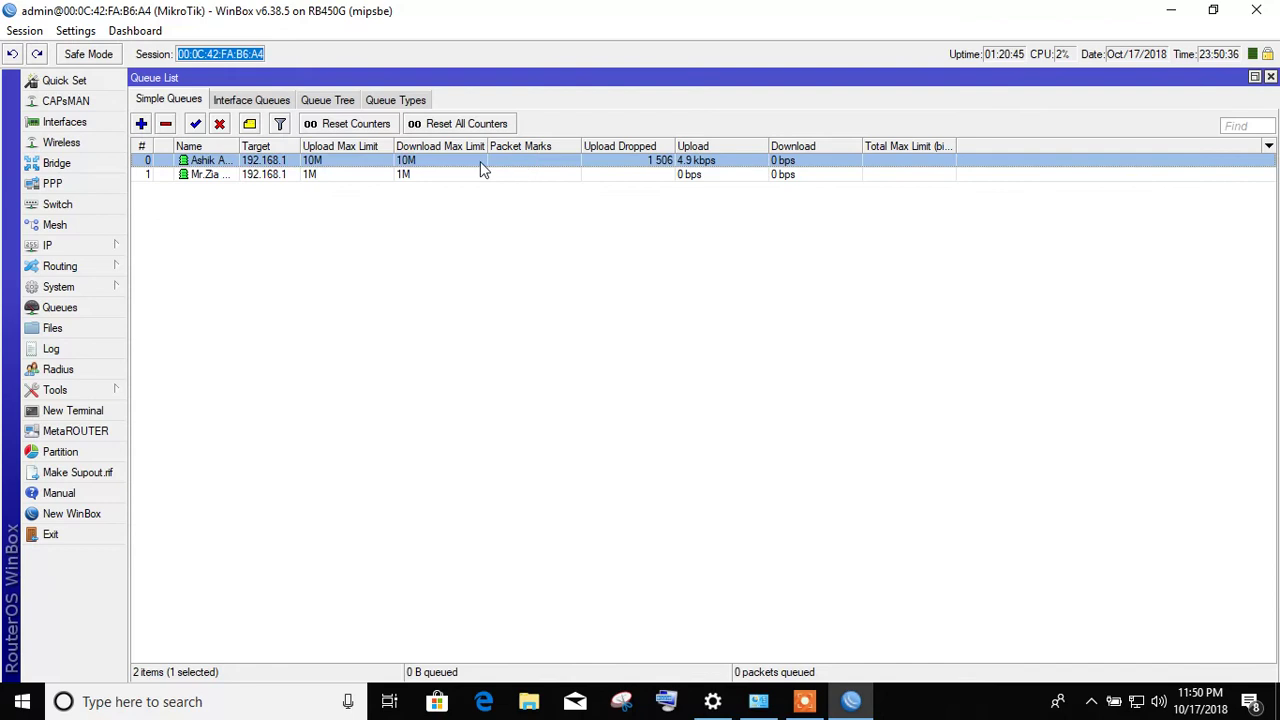
double_click(240, 146)
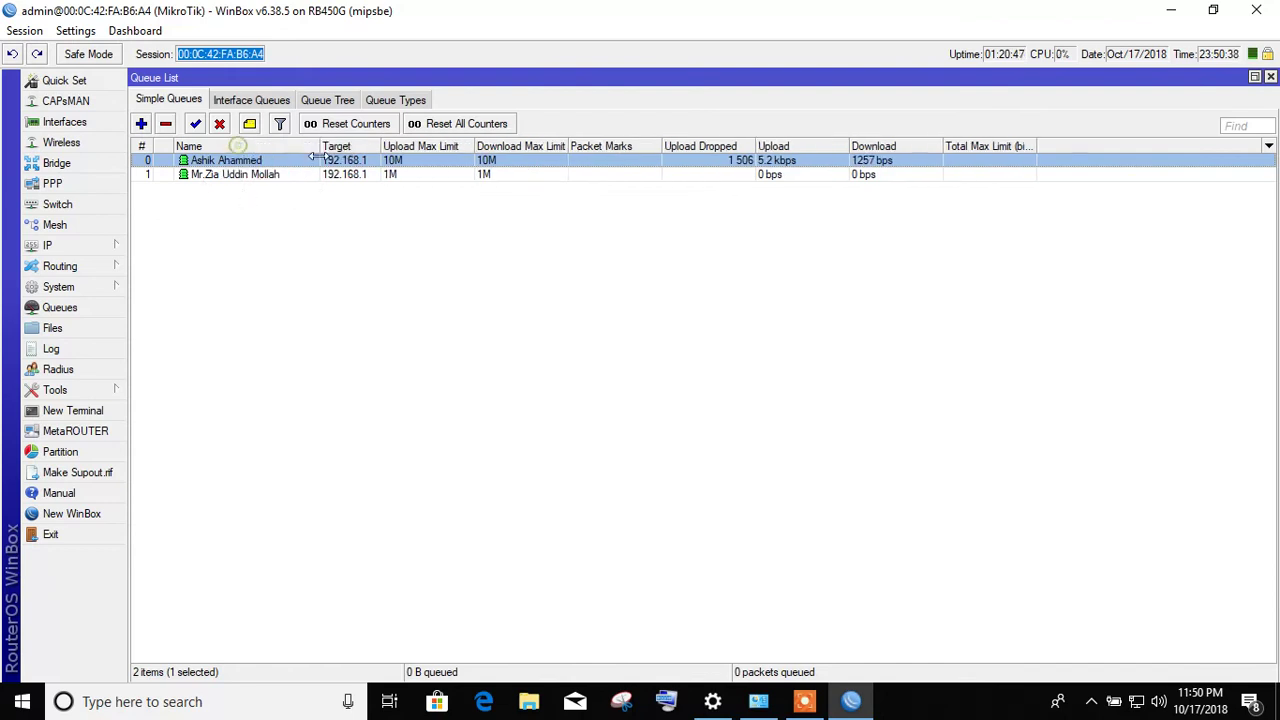
left_click(275, 177)
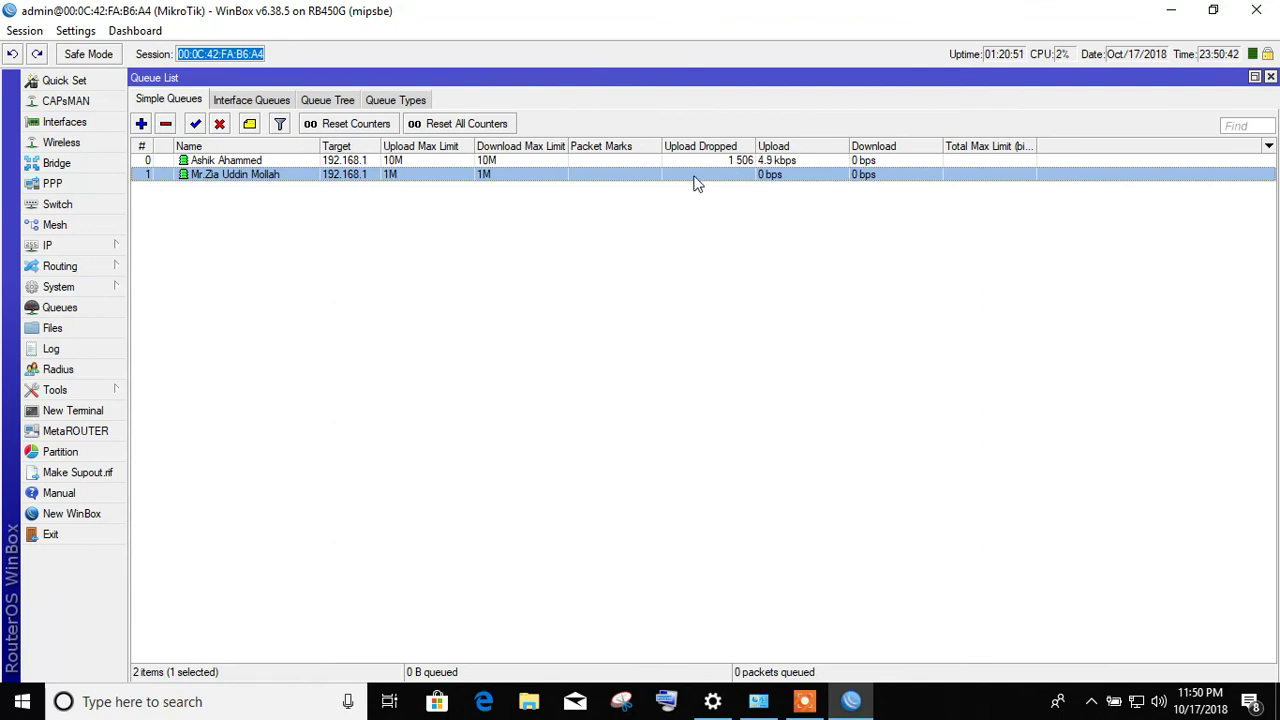
left_click(85, 336)
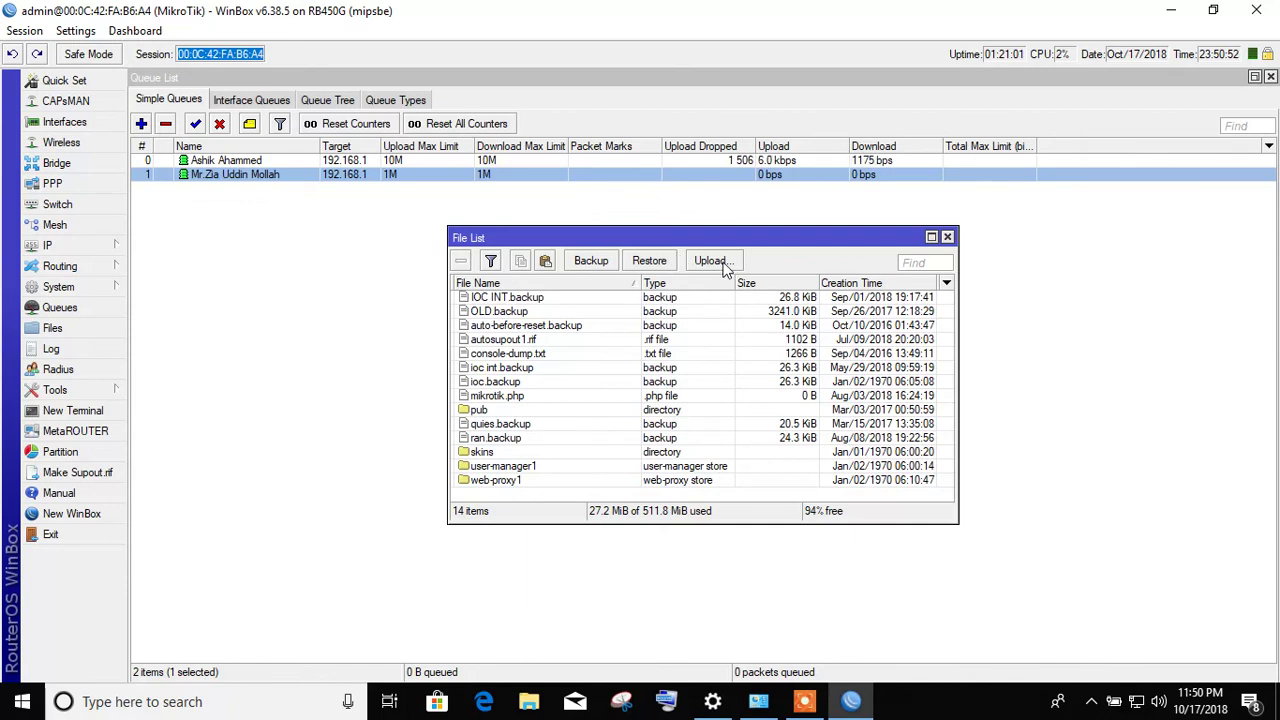
- Create a backup with the corrected name and a password, then select the new backup file
left_click(591, 261)
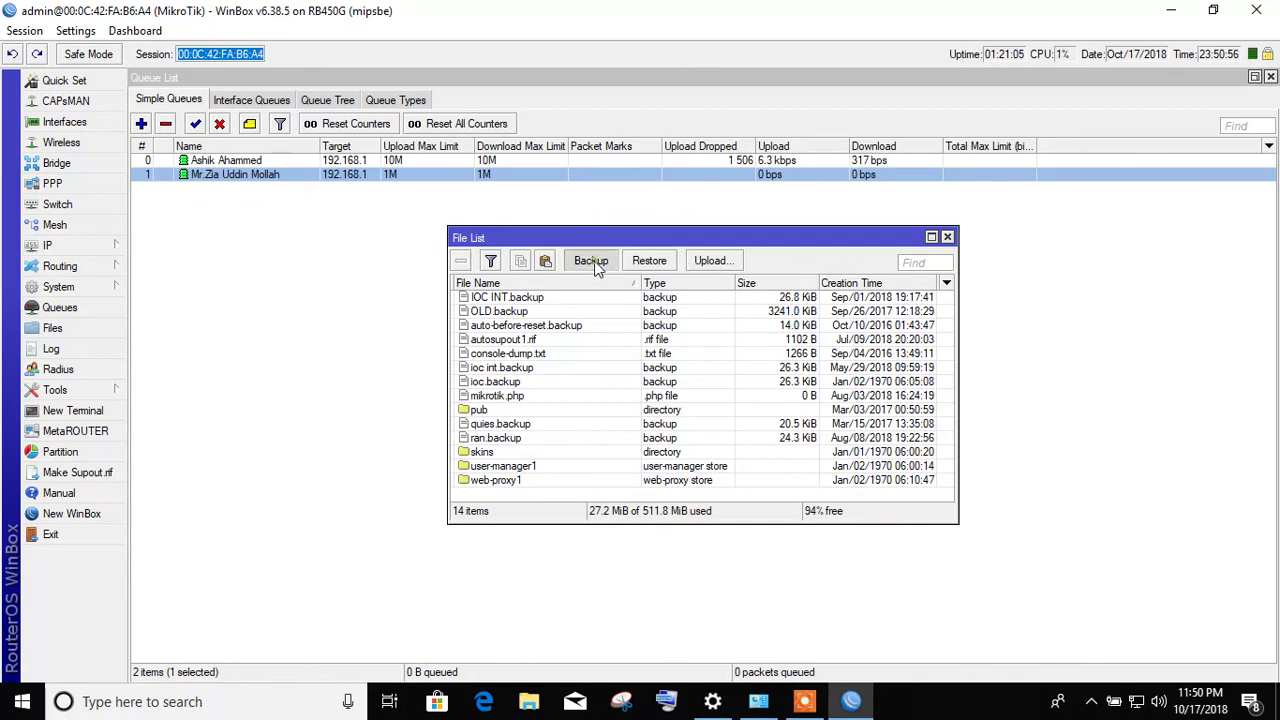
left_click(664, 365)
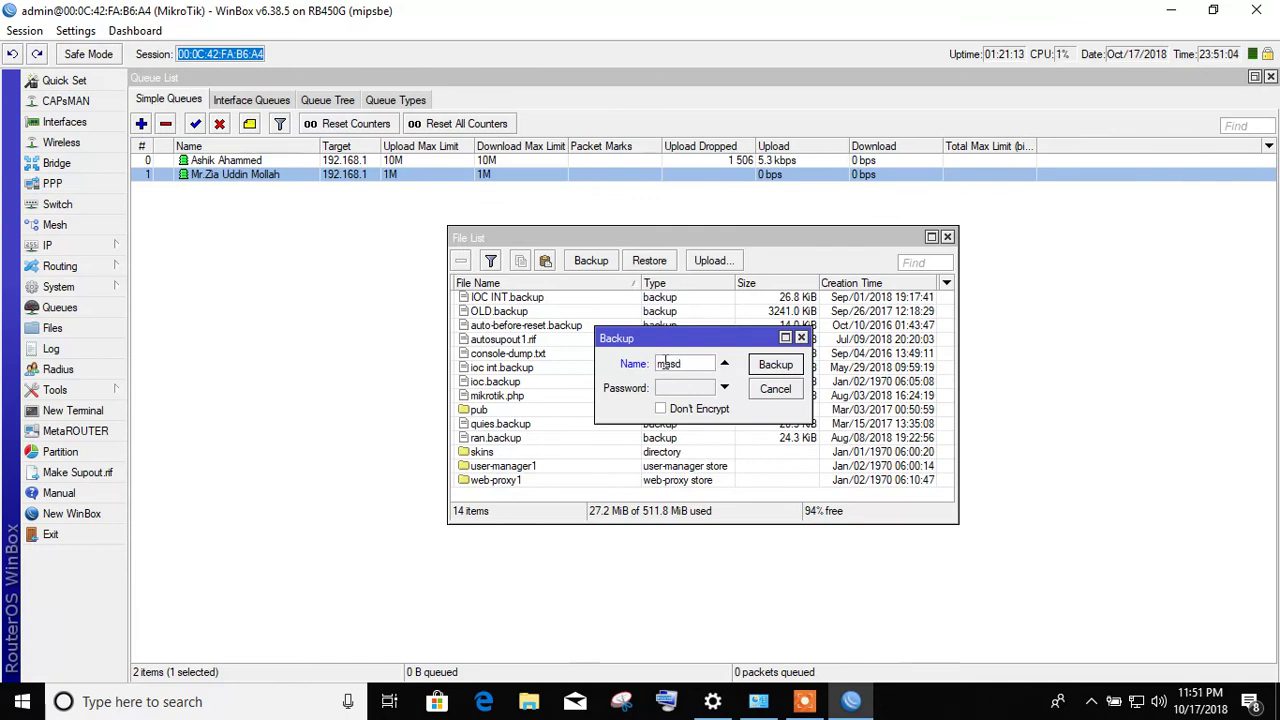
key("BackSpace")
left_click(686, 388)
type("123456")
left_click(782, 366)
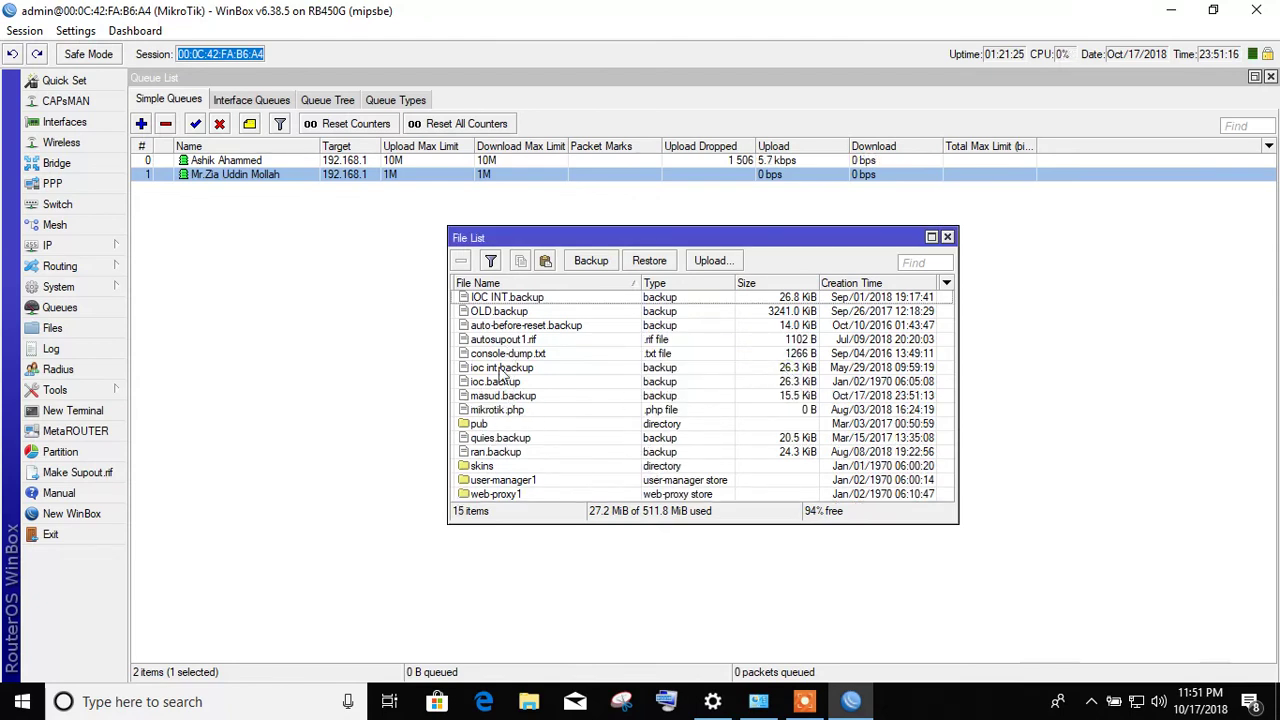
left_click(495, 396)
- Start and cancel an image upload, then close the File List and open Log
right_click(495, 396)
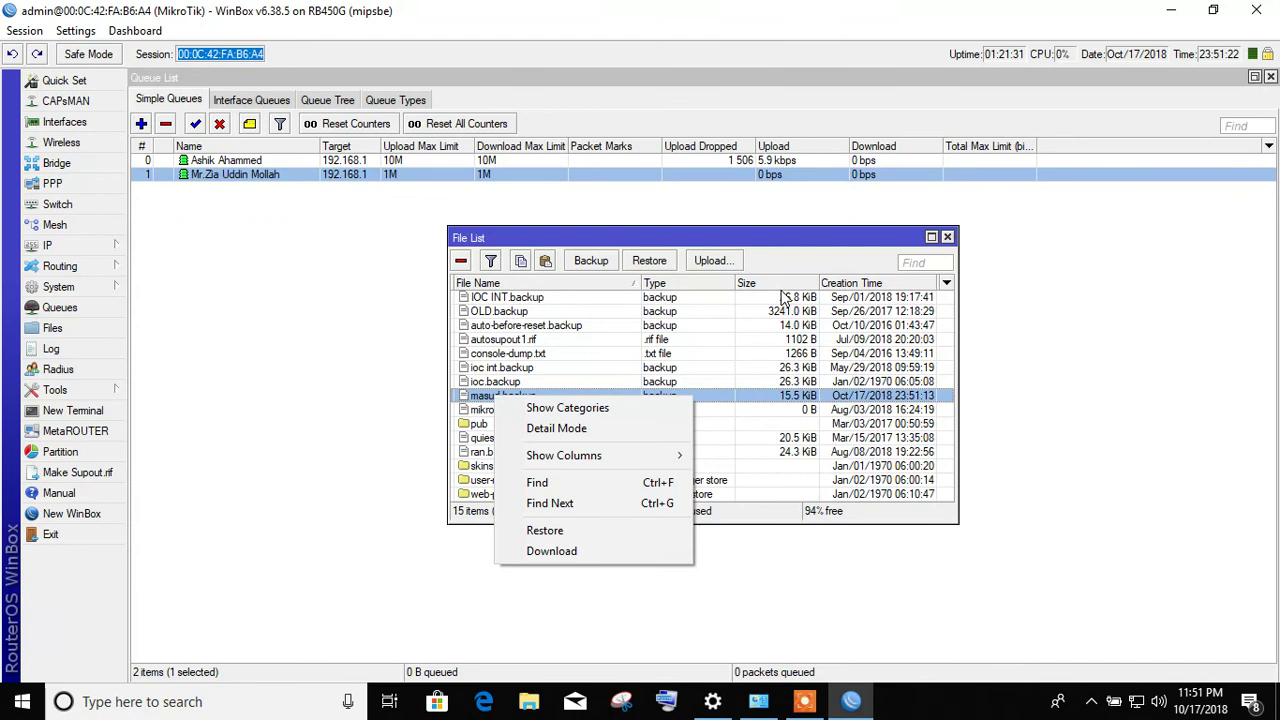
left_click(766, 249)
left_click(712, 261)
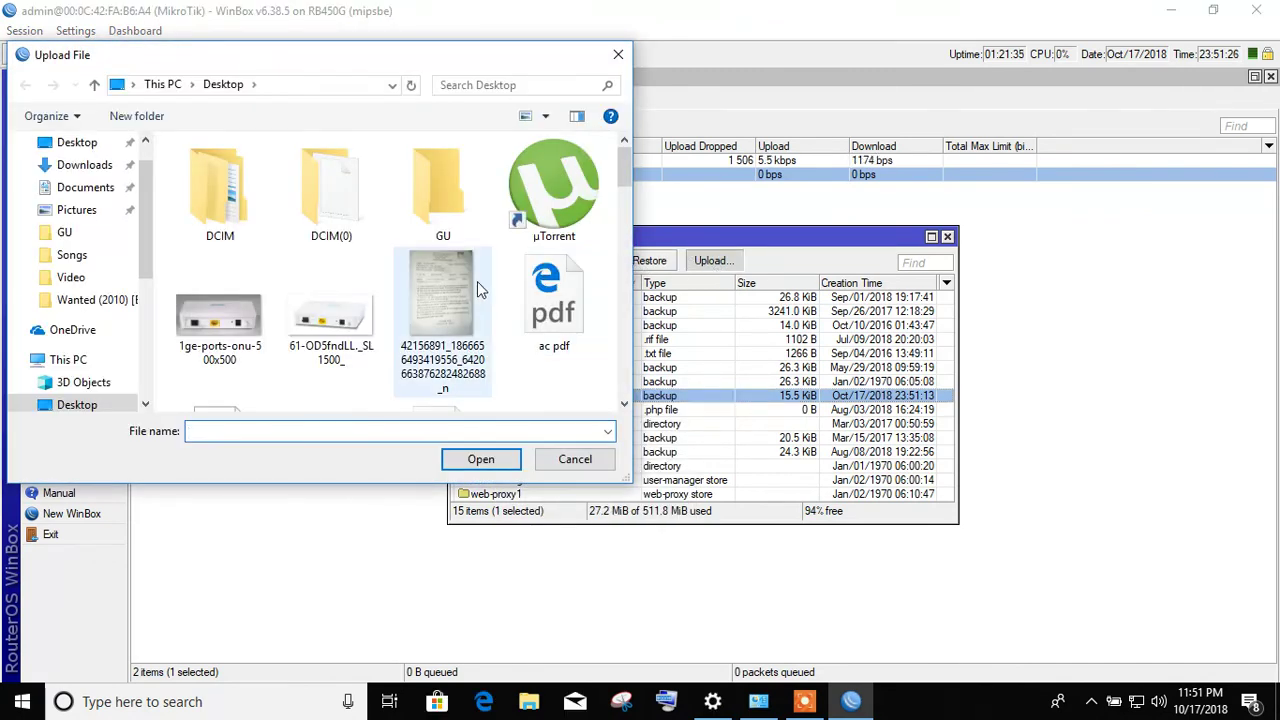
left_click(444, 287)
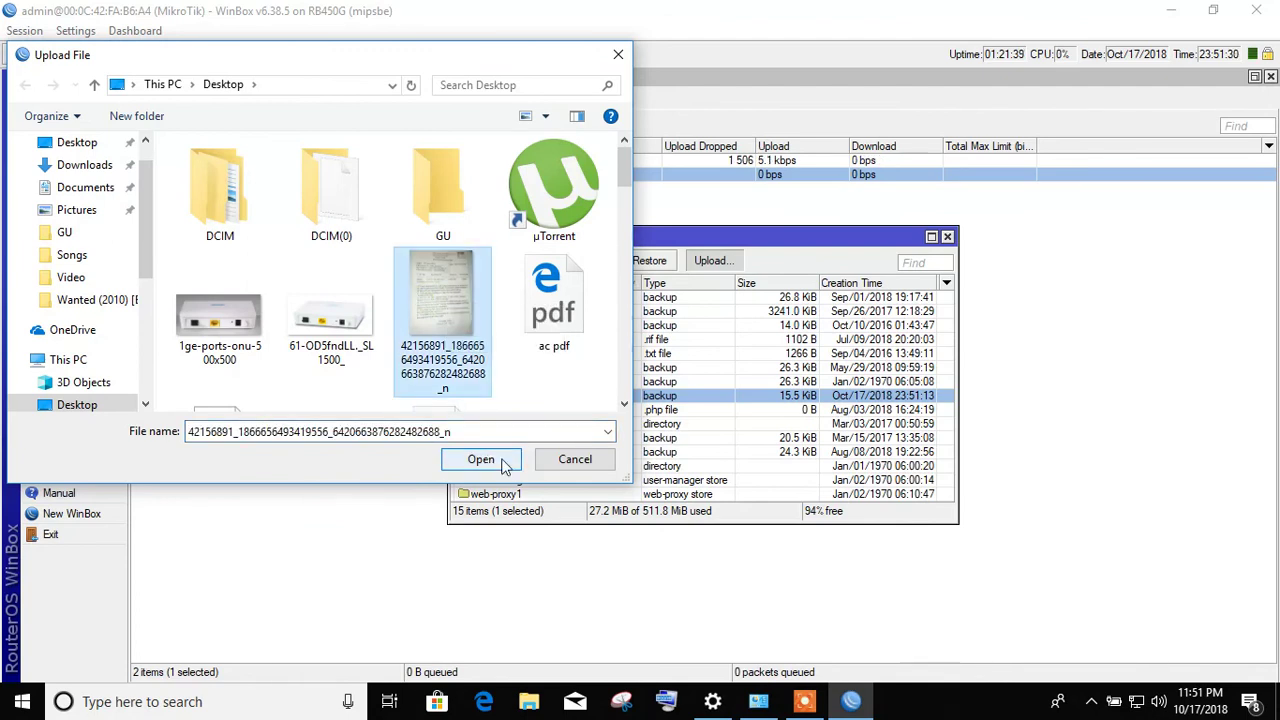
left_click(578, 462)
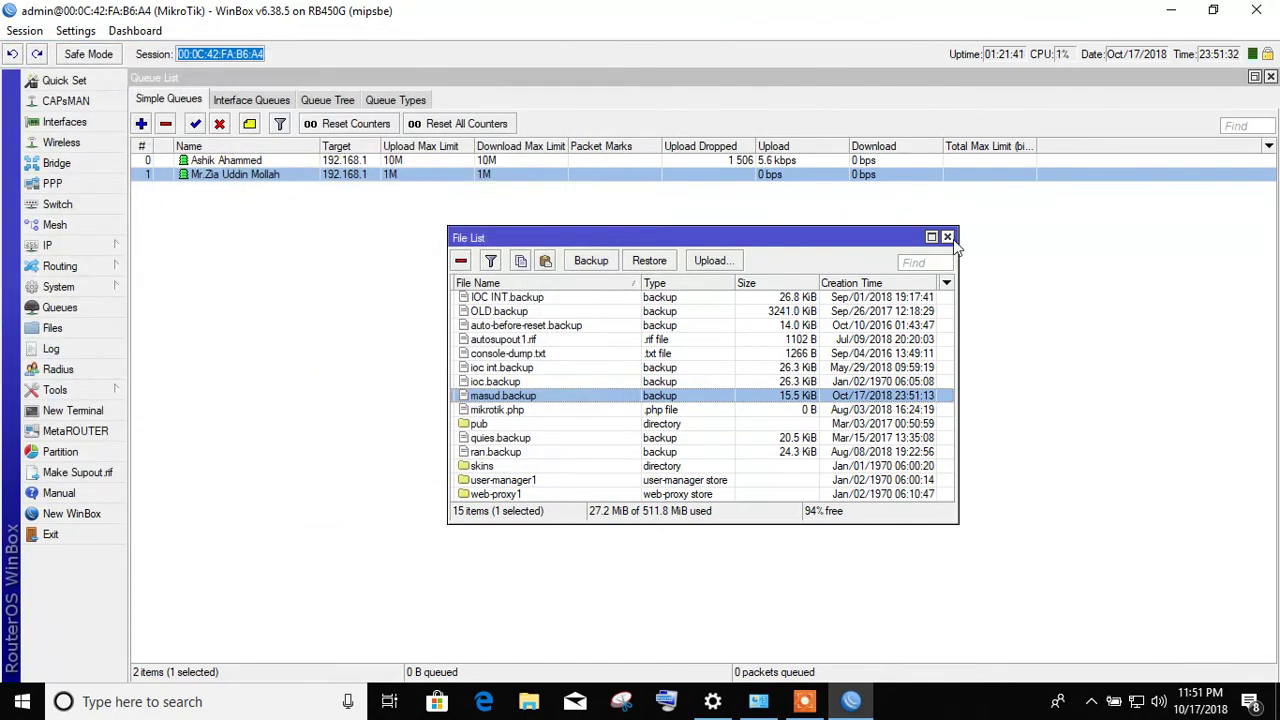
left_click(948, 238)
left_click(57, 345)
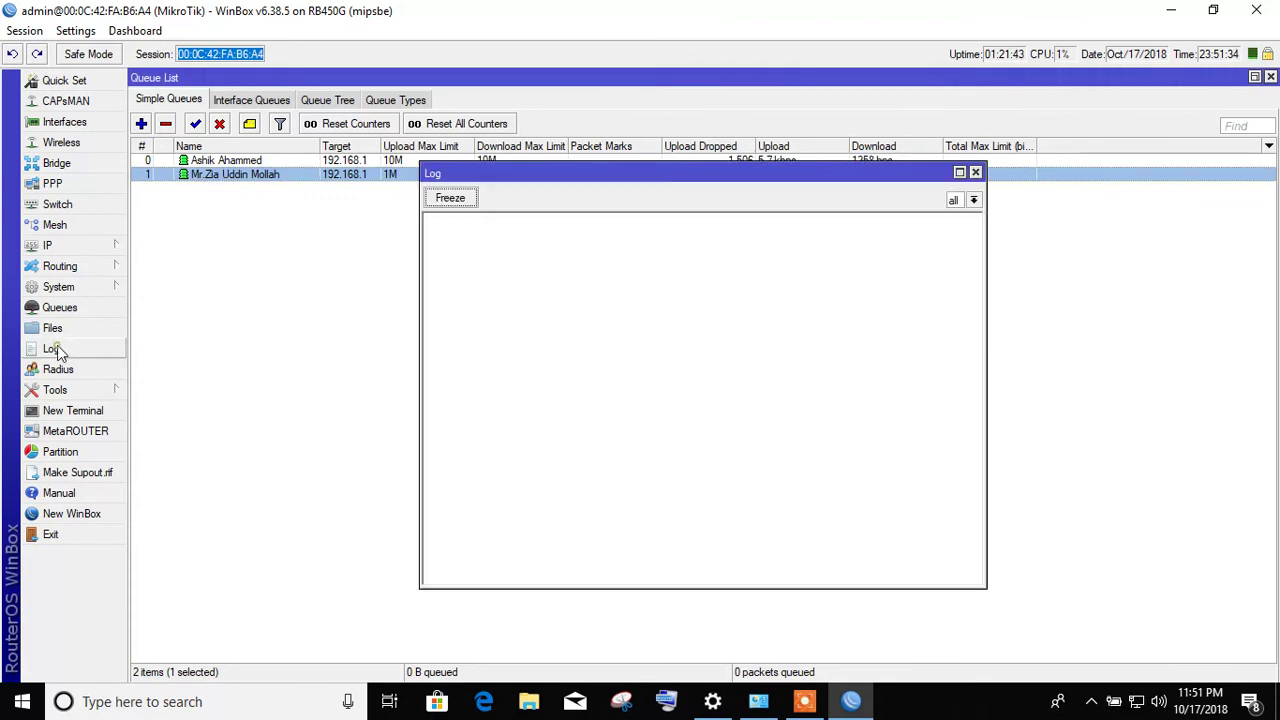
- Maximize the log window, scroll through its entries, and open the RADIUS server list
double_click(644, 177)
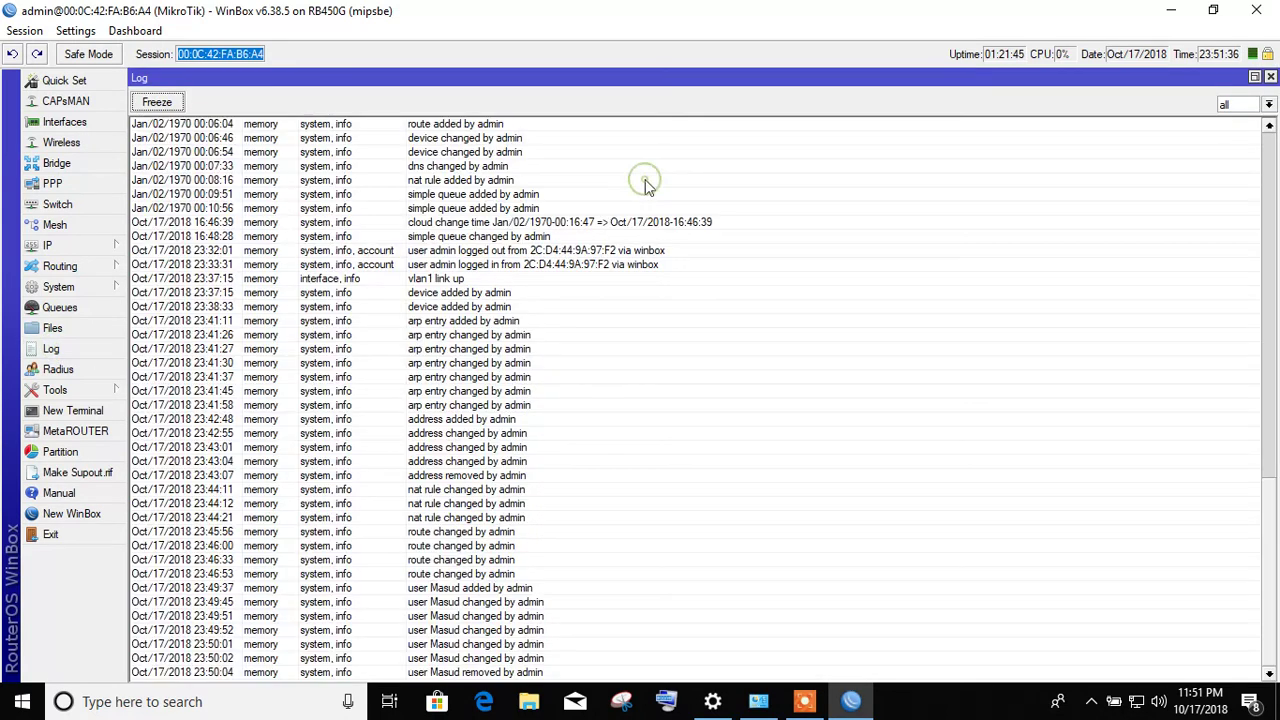
scroll(482, 318, "up", 7)
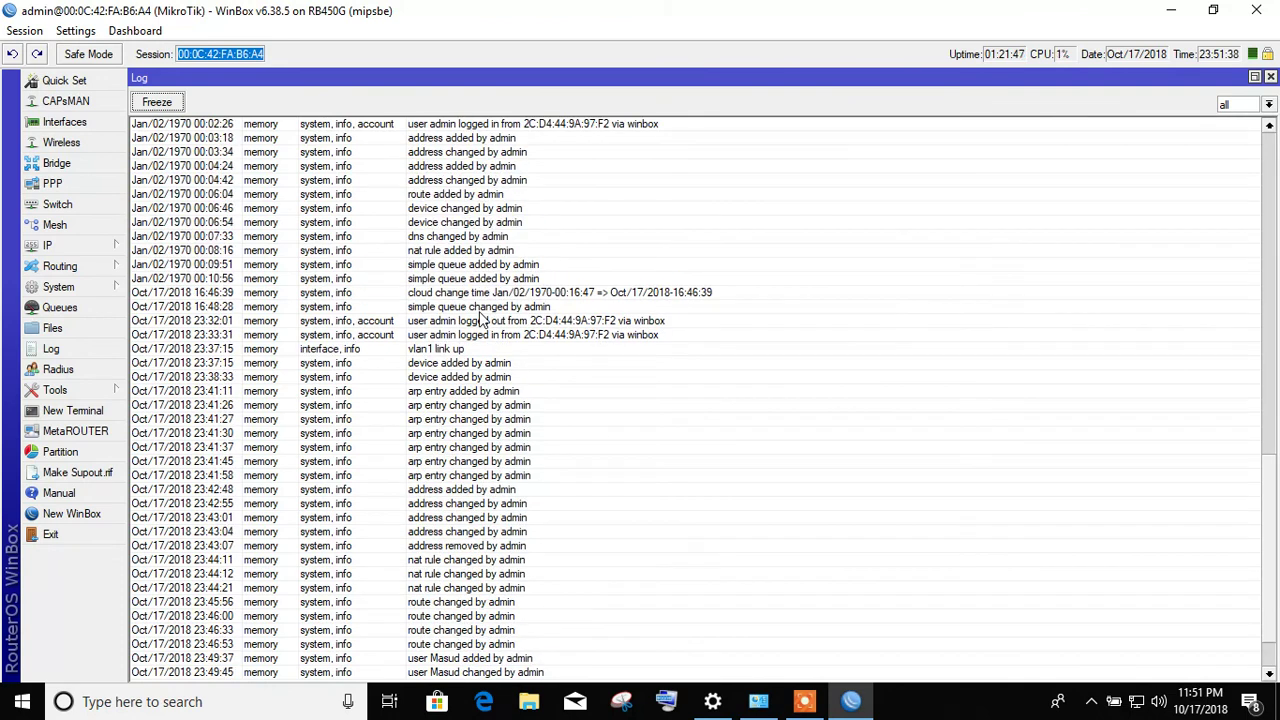
scroll(482, 318, "down", 7)
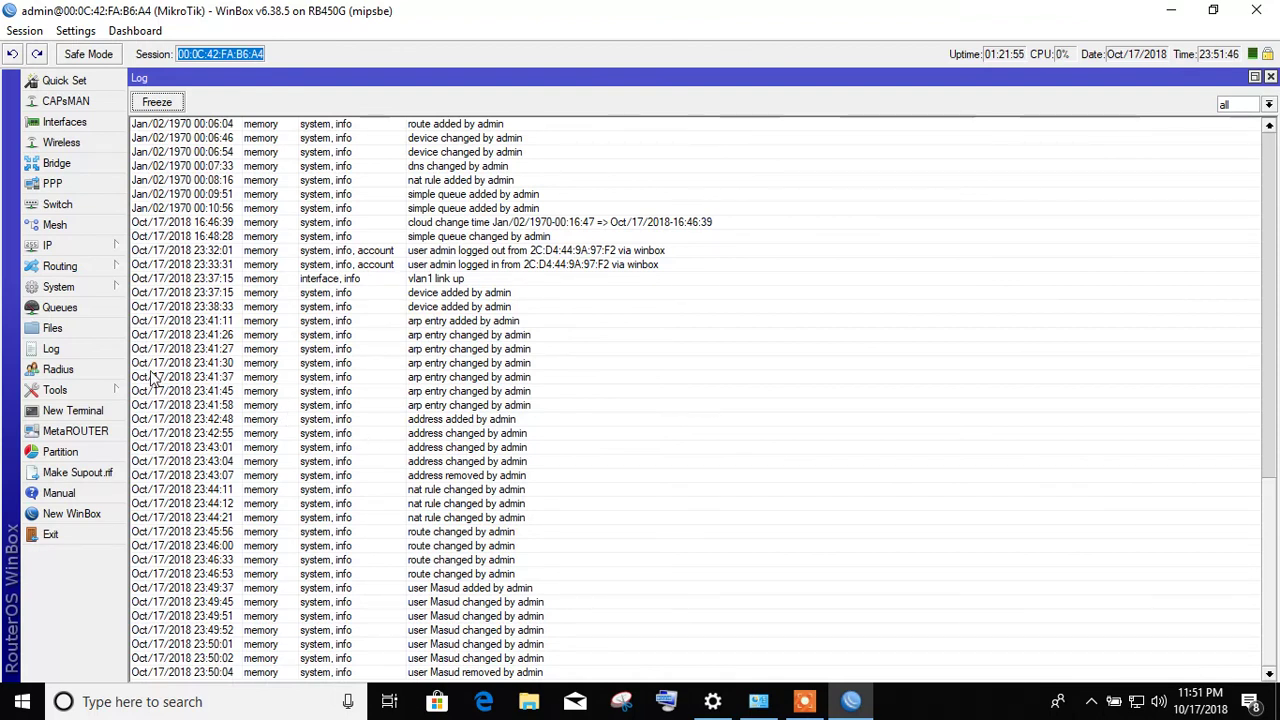
left_click(77, 373)
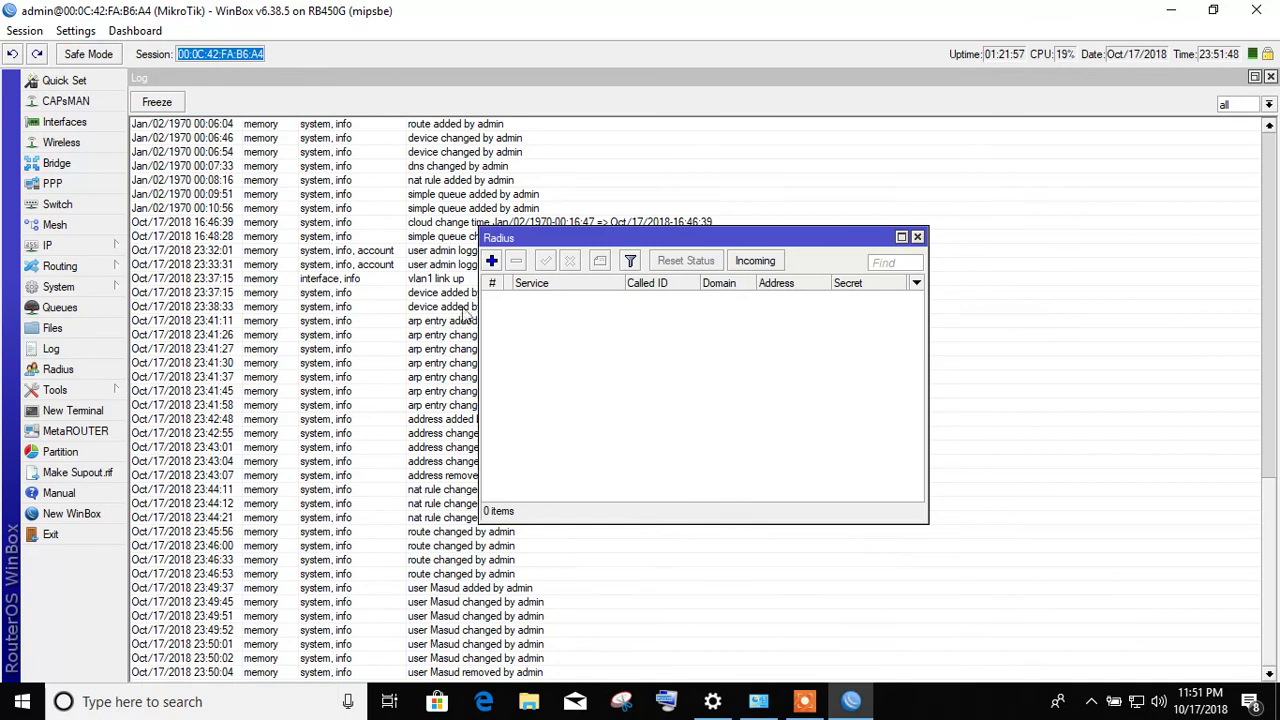
left_click(492, 261)
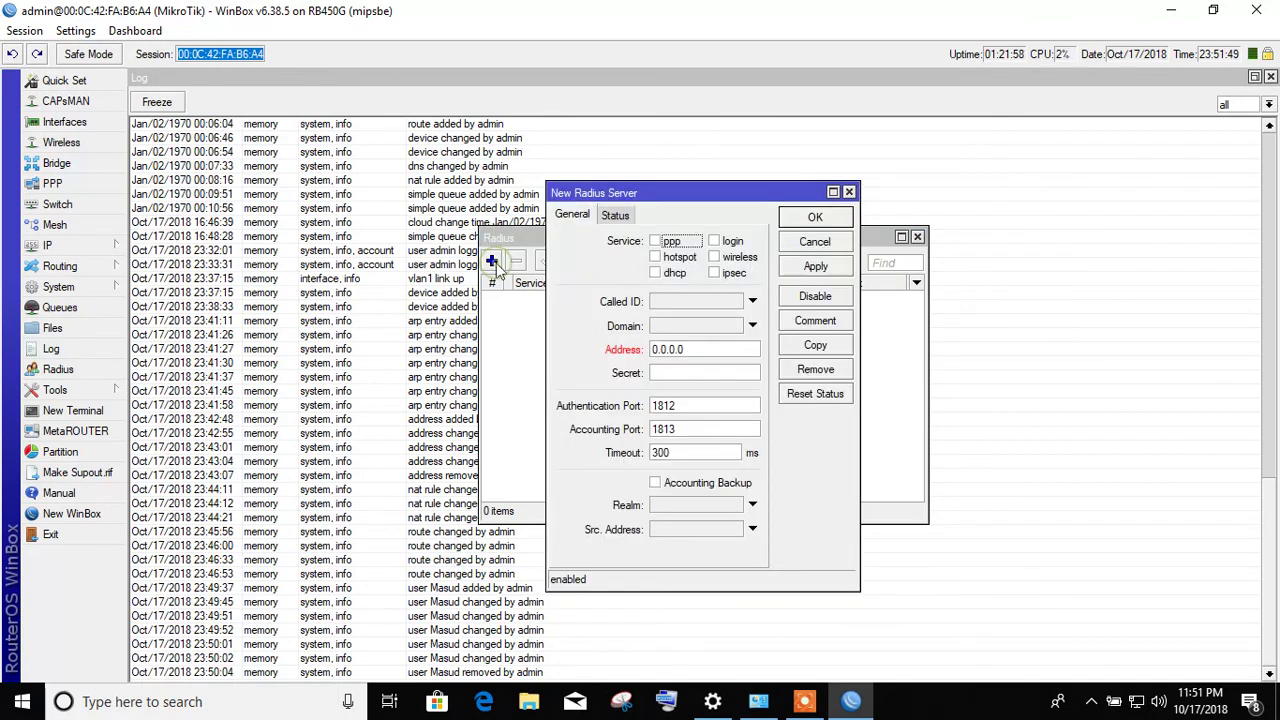
left_click(617, 216)
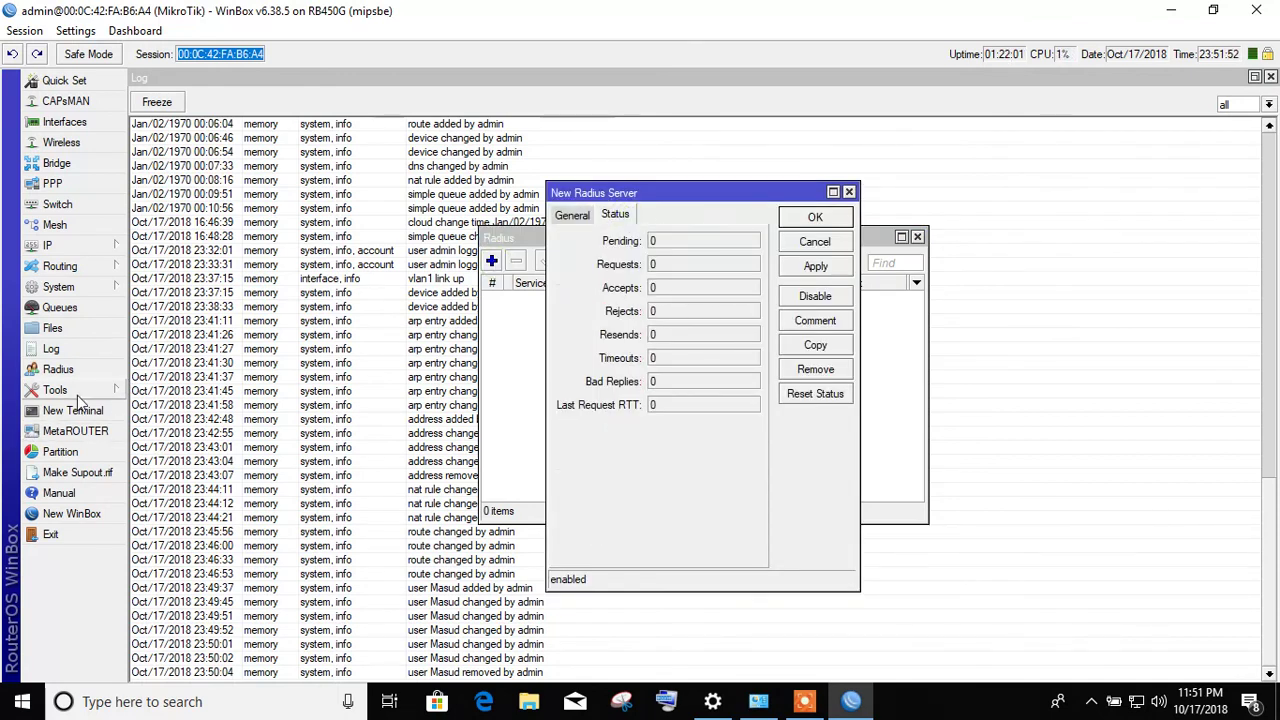
left_click(812, 220)
left_click(702, 369)
left_click(815, 241)
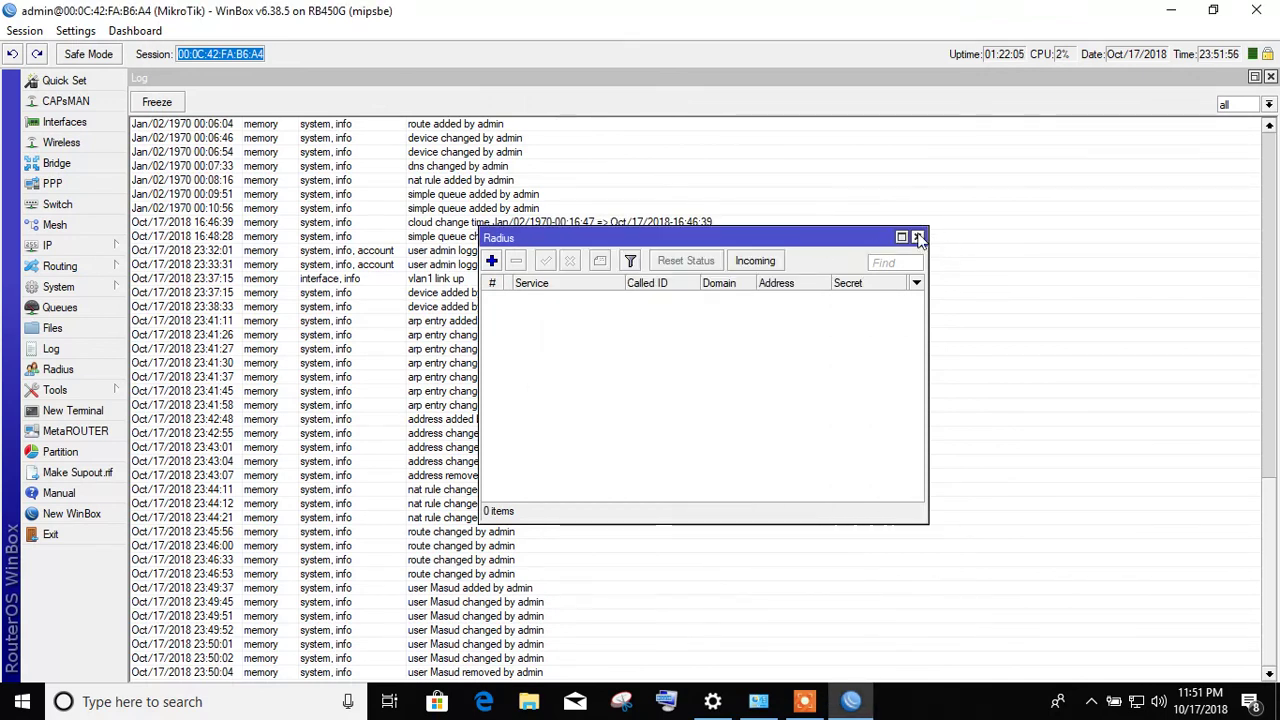
left_click(917, 237)
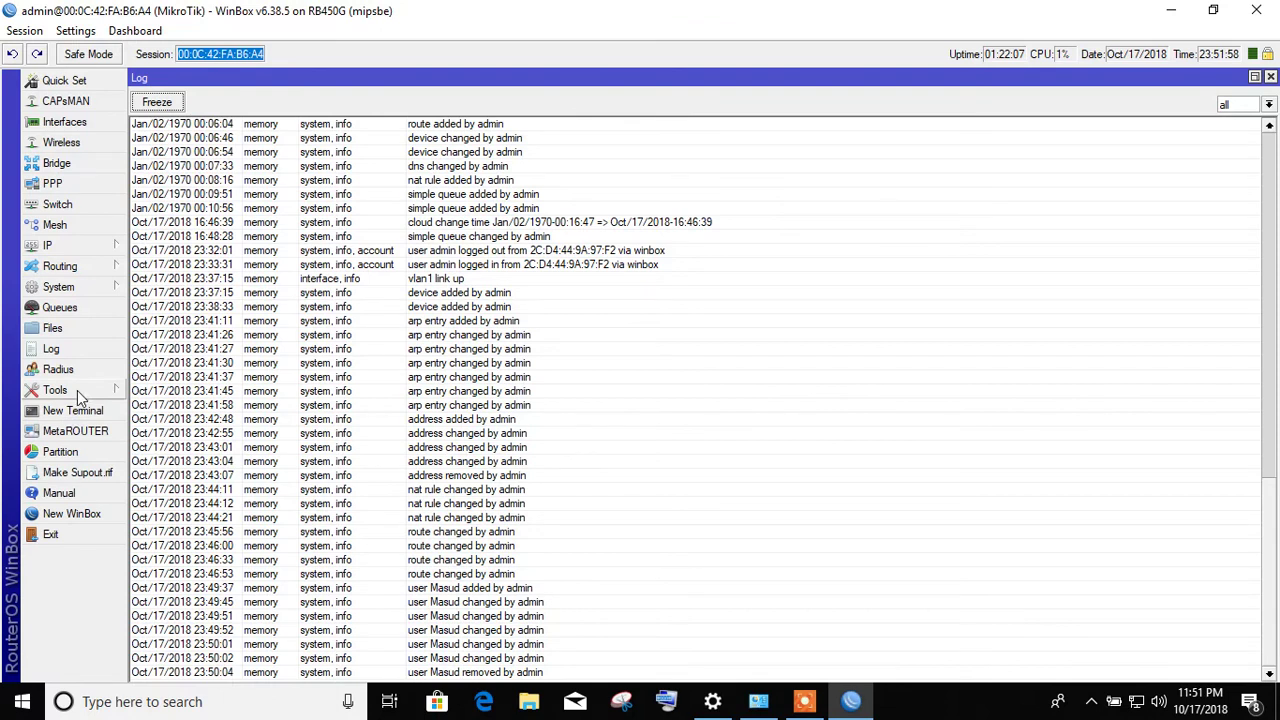
- Expand the Tools submenu in the left menu
left_click(77, 390)
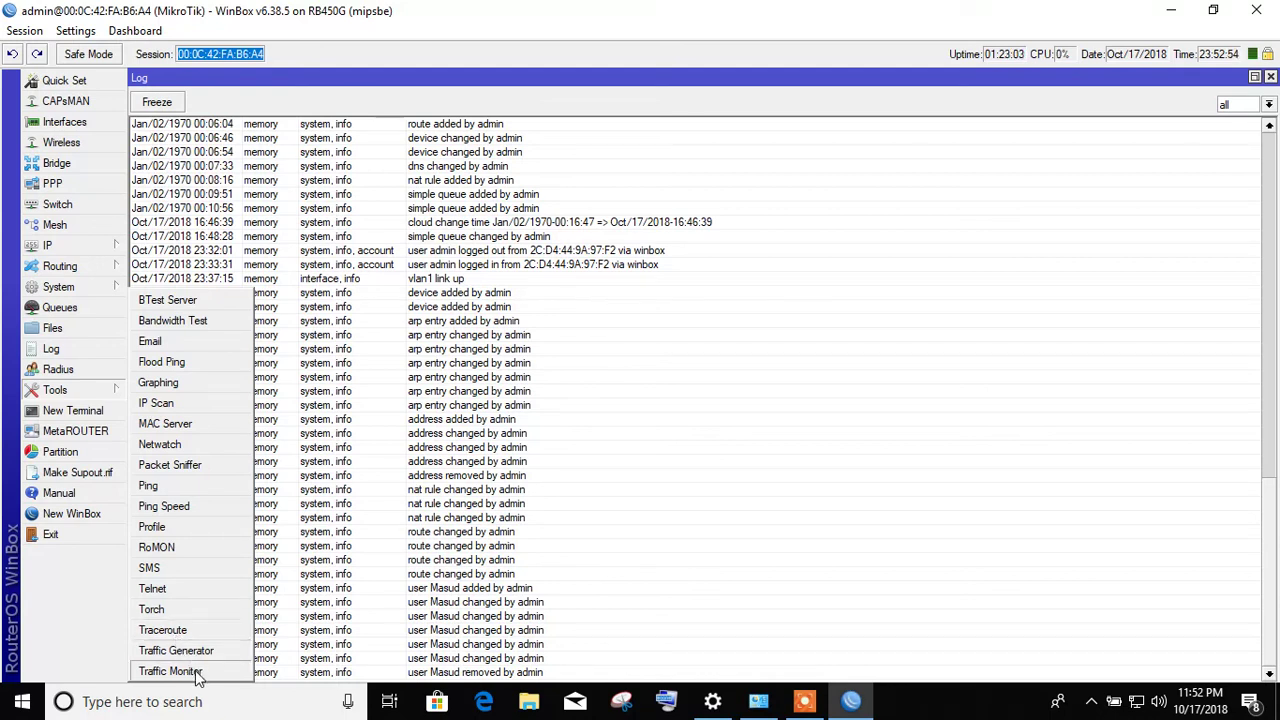
- Ping 192.168.10.2 from a new terminal, stop it with Ctrl+C, and close the terminal
left_click(106, 412)
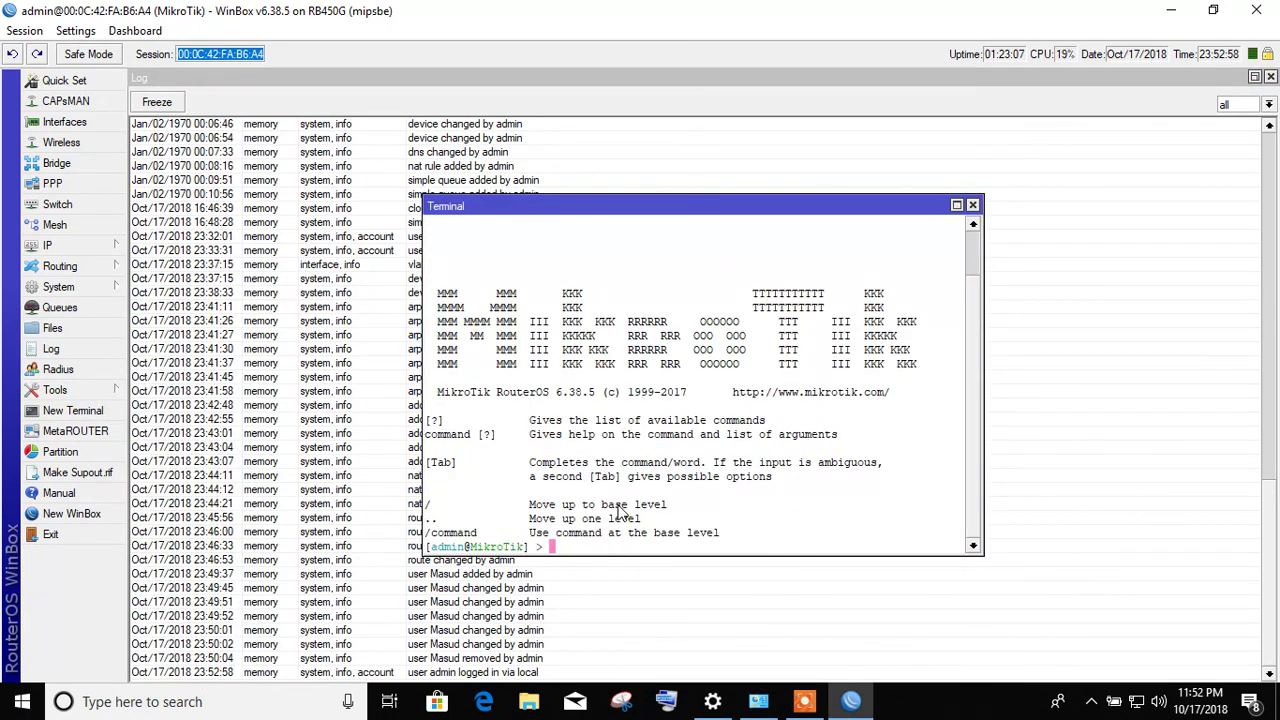
type("ping 192.168.")
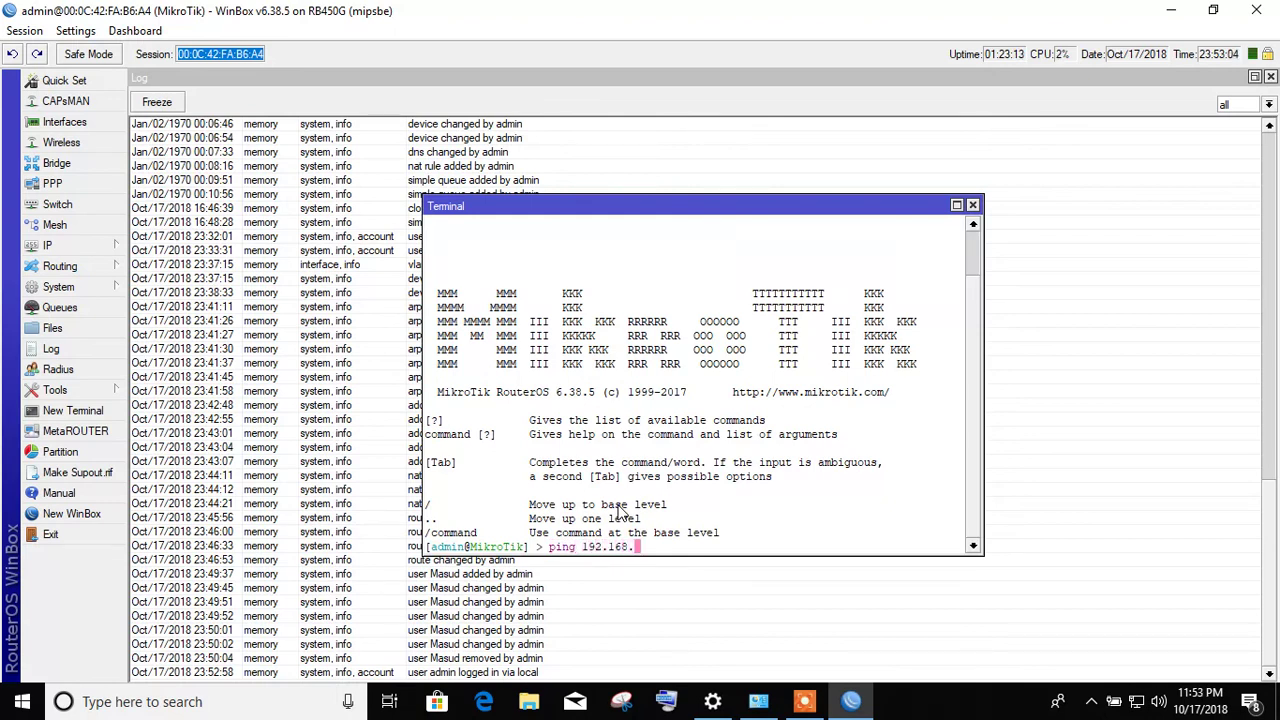
type("10.1")
key("BackSpace")
type("2")
key("Return")
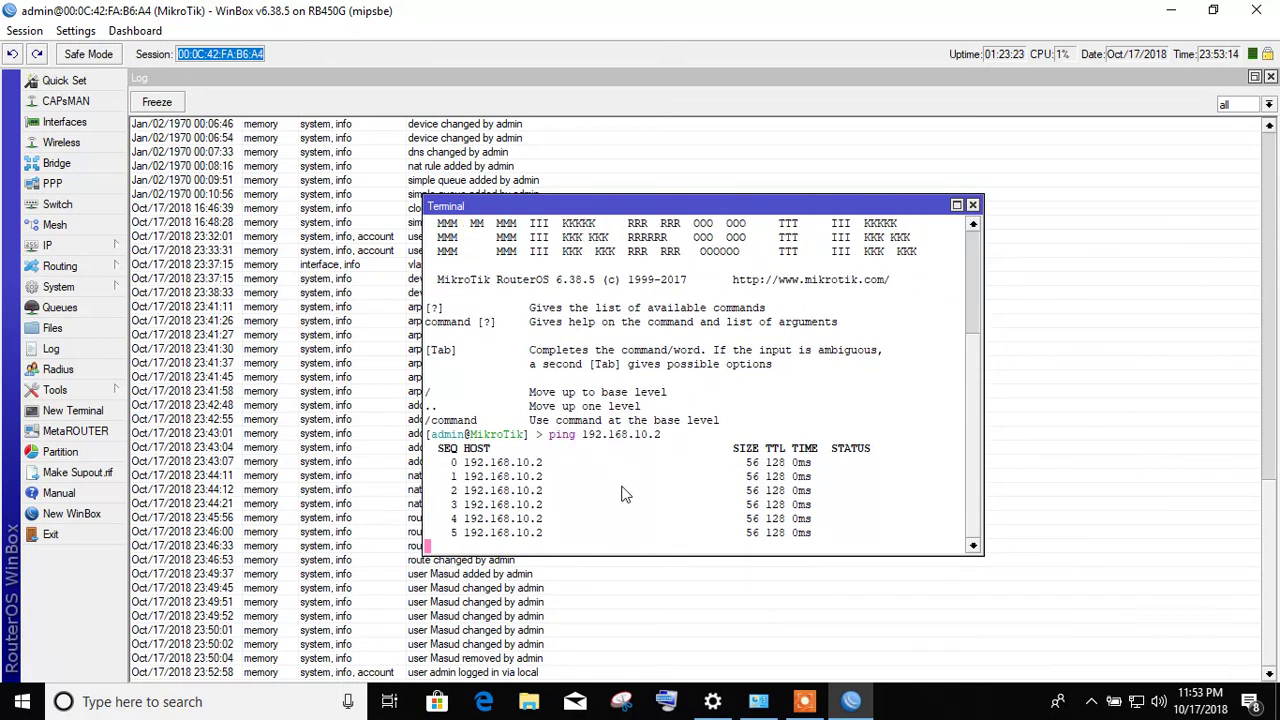
key("ctrl+c")
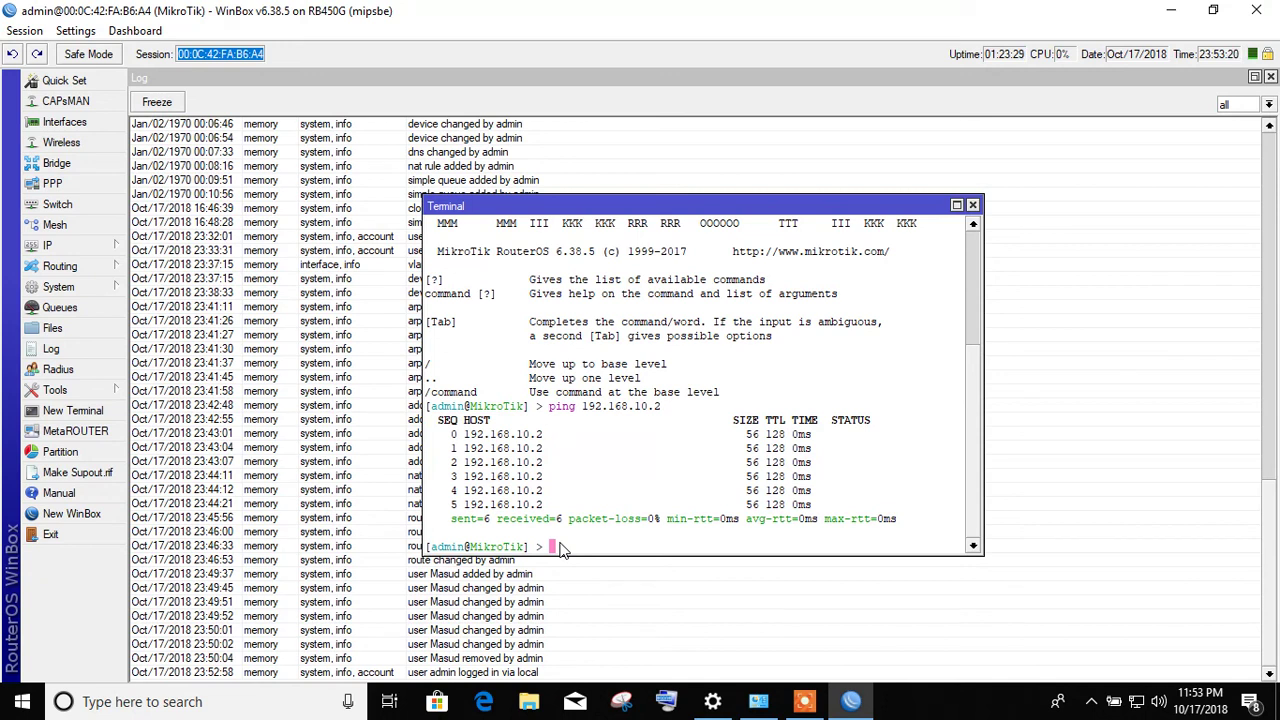
left_click(972, 205)
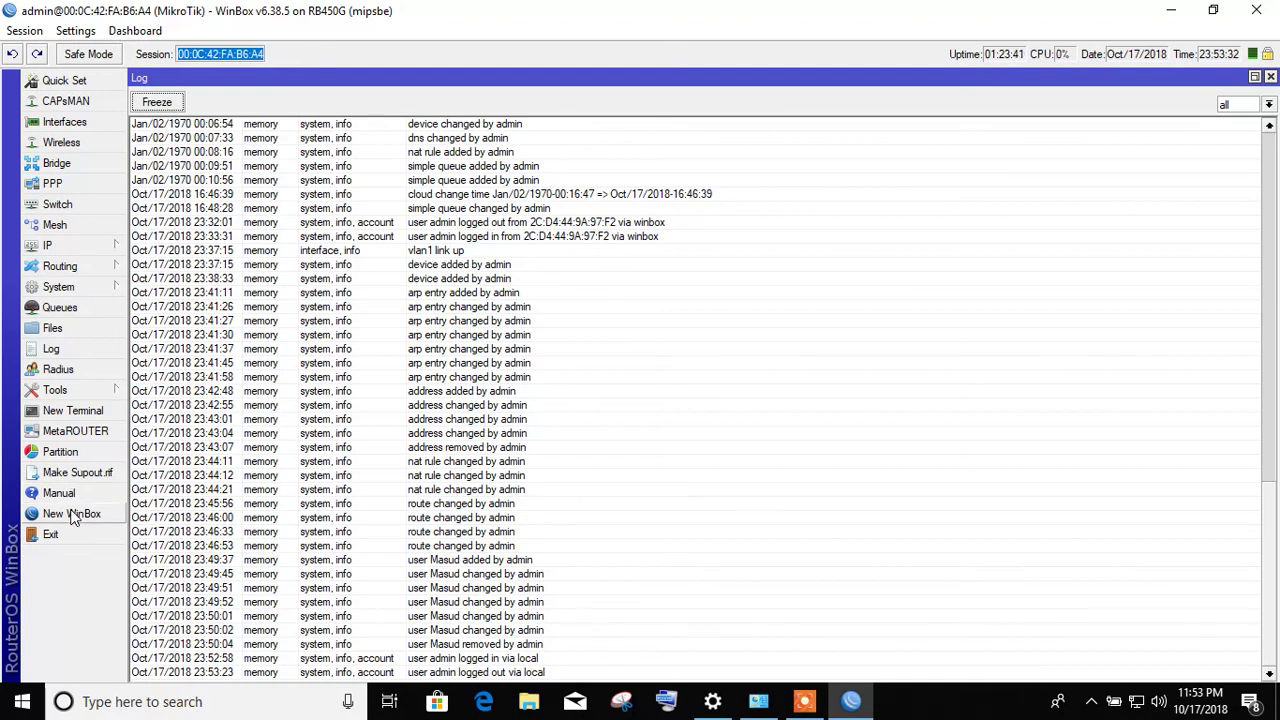
- Open and close a New WinBox window, then scroll the log to its earliest Jan/02/1970 entries
left_click(72, 514)
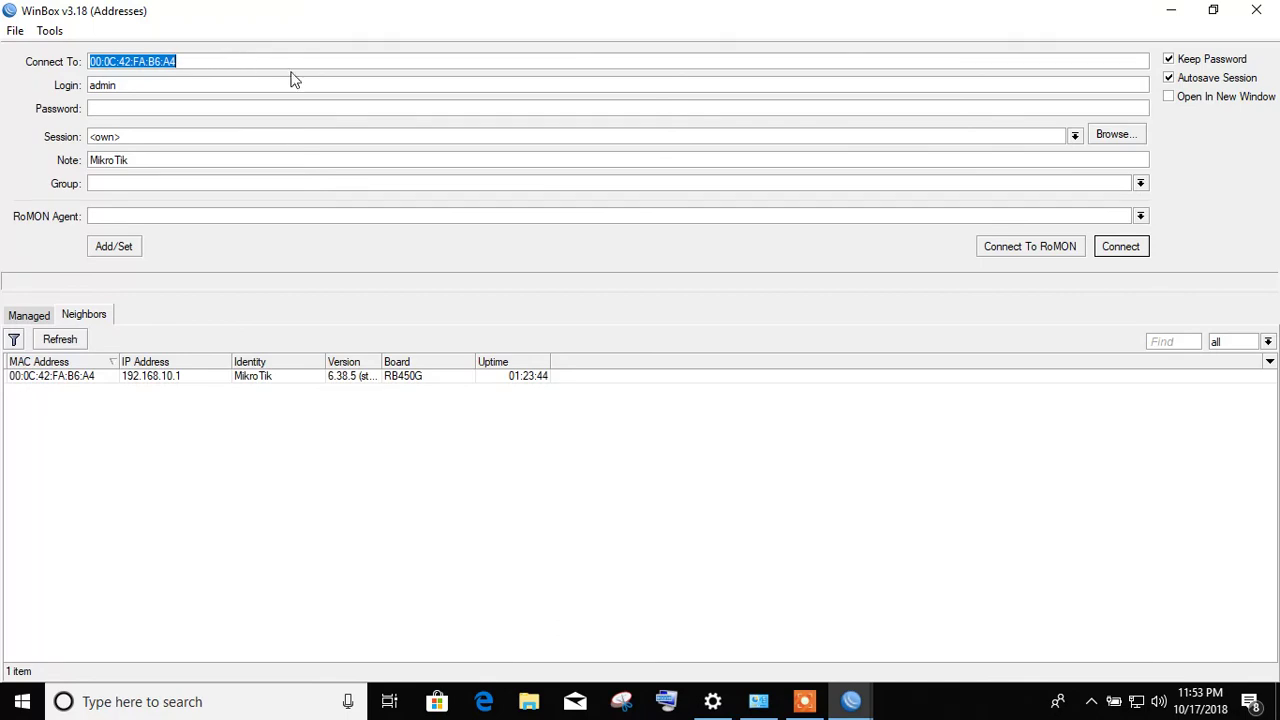
left_click(1259, 10)
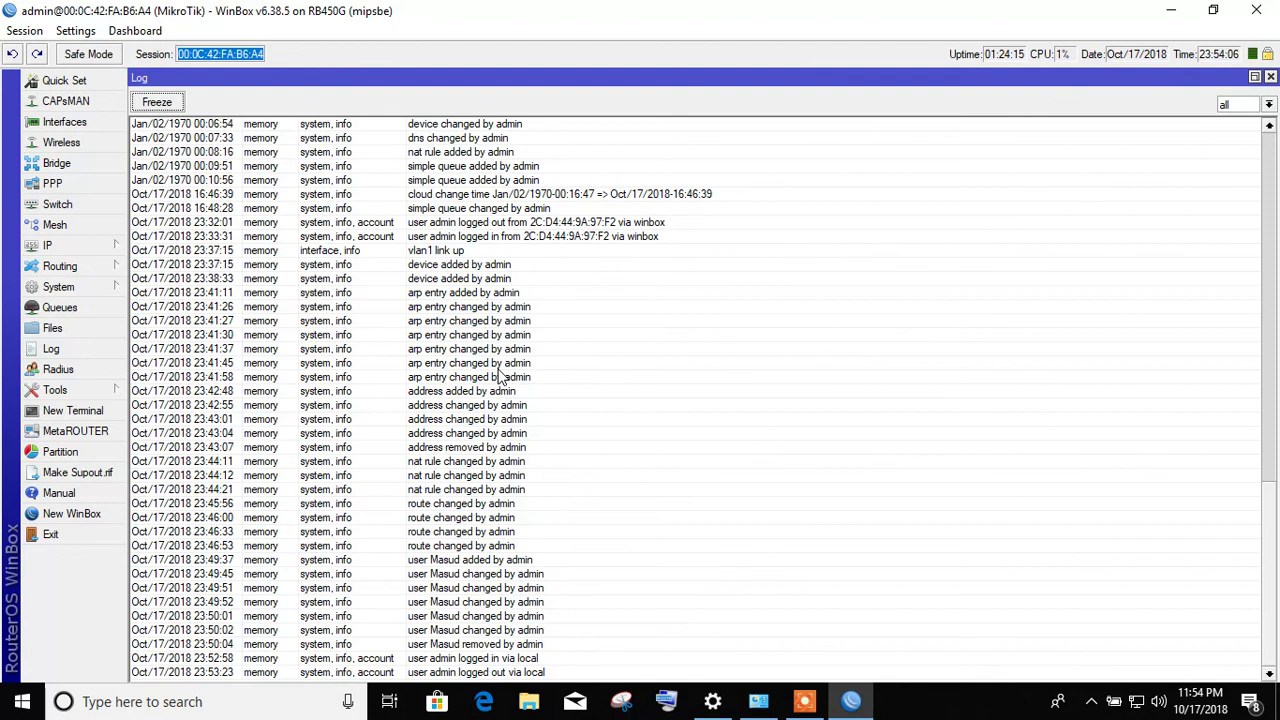
left_click_drag(1270, 572, 1277, 208)
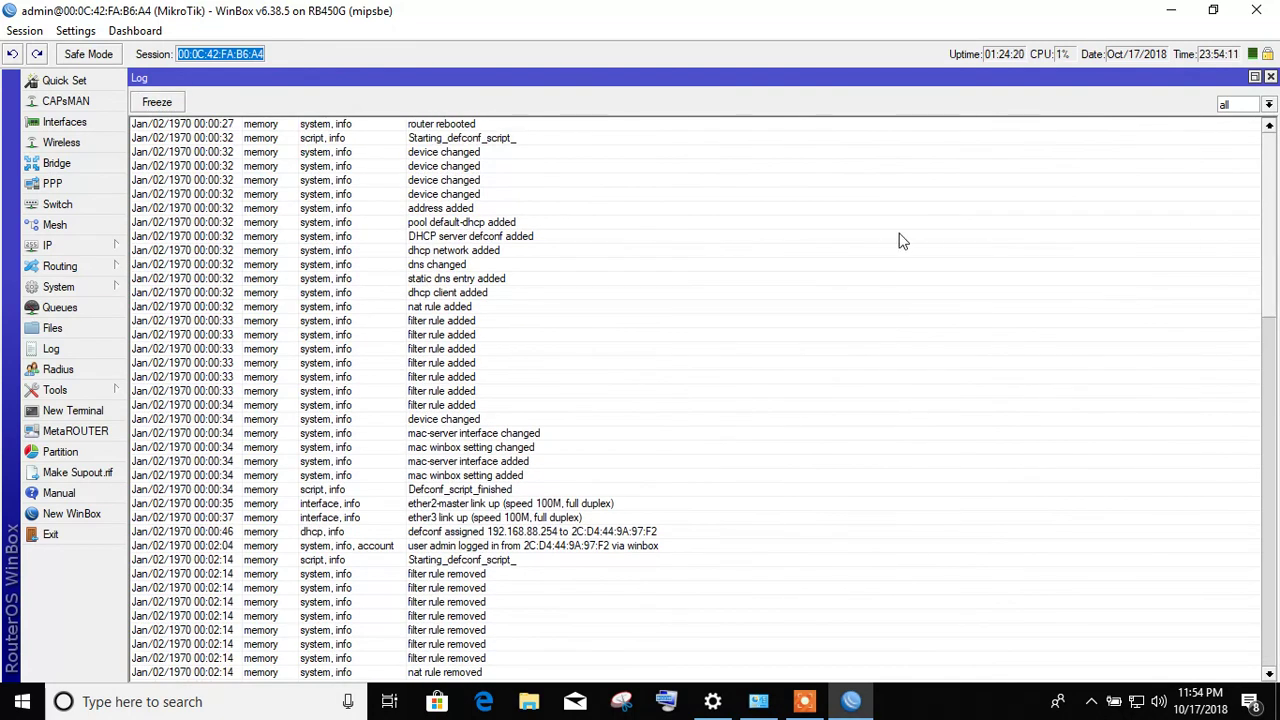